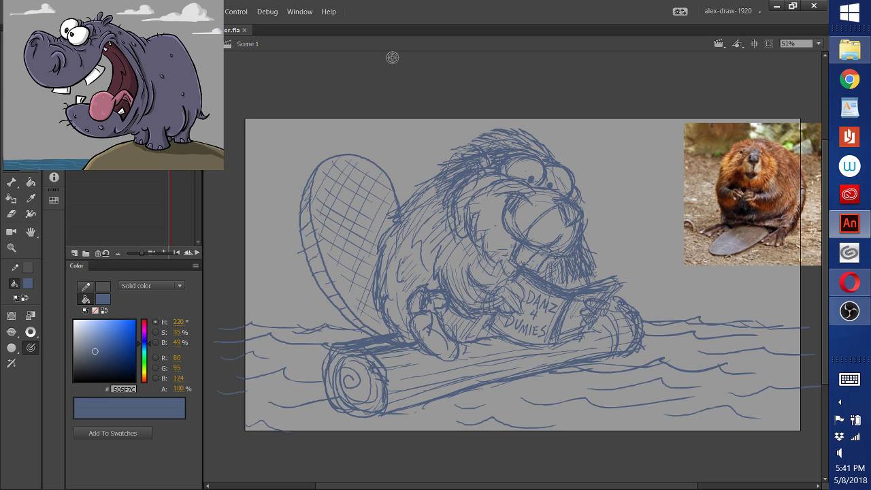
pyautogui.click(850, 282)
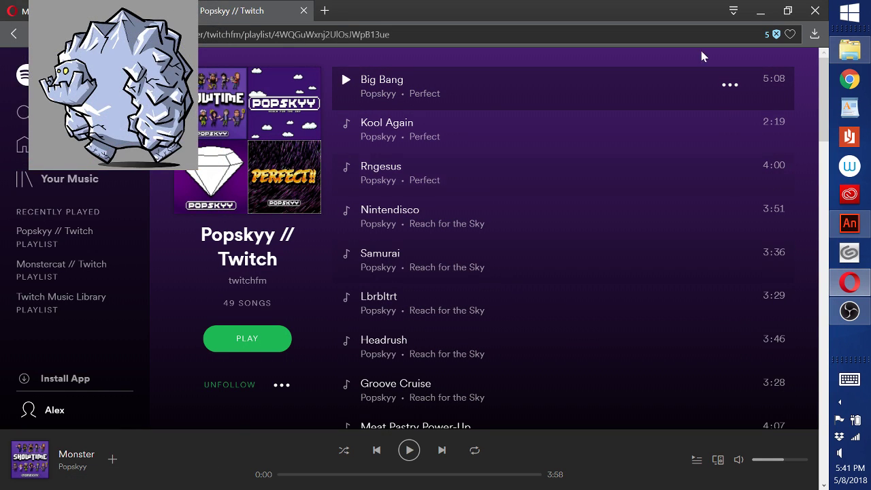
pyautogui.click(761, 11)
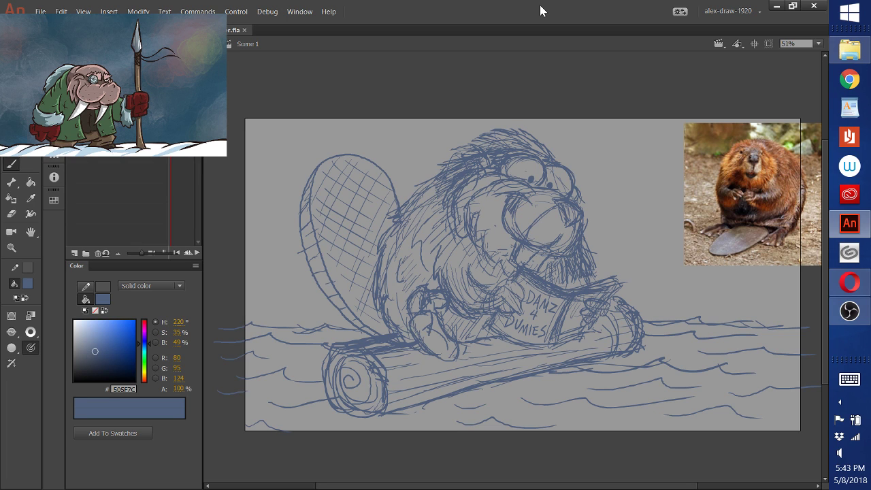
# Set the timeline frames to the Preview display and add a new layer for the line art
pyautogui.click(197, 31)
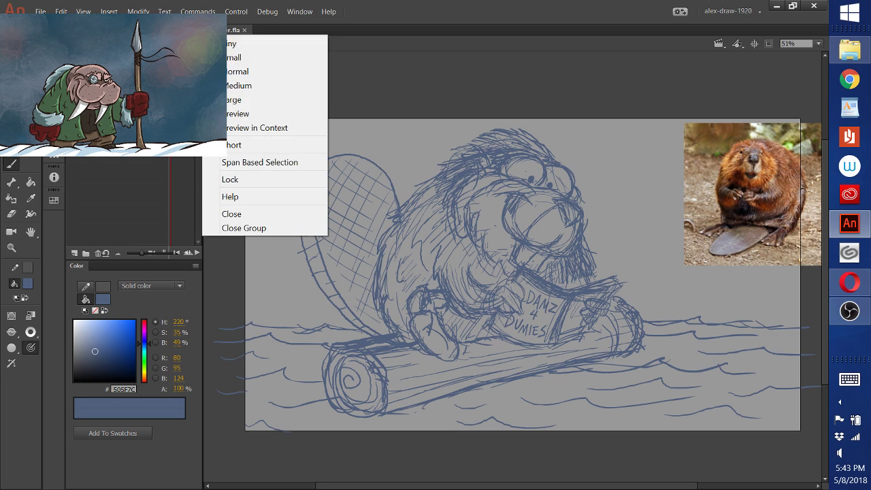
pyautogui.click(255, 113)
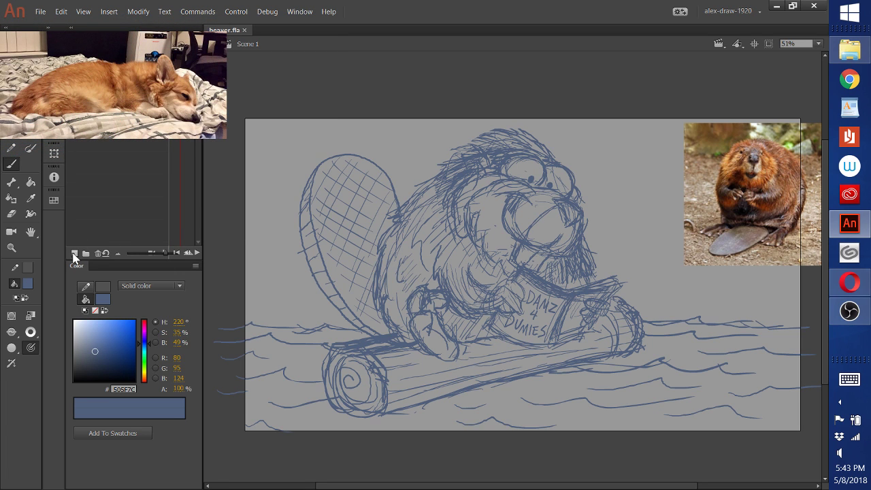
pyautogui.click(73, 252)
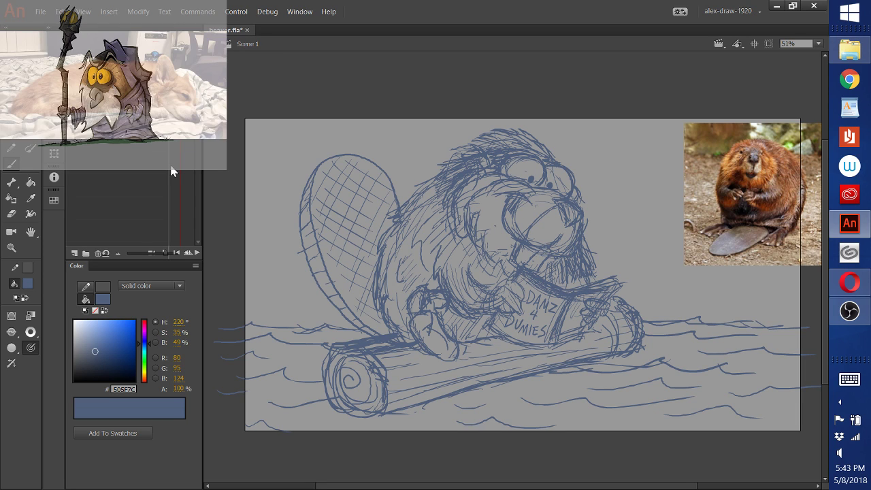
# Sample a brown fill colour from the beaver photo, adjust it to dark brown 391F14, and activate the Brush tool
pyautogui.click(31, 198)
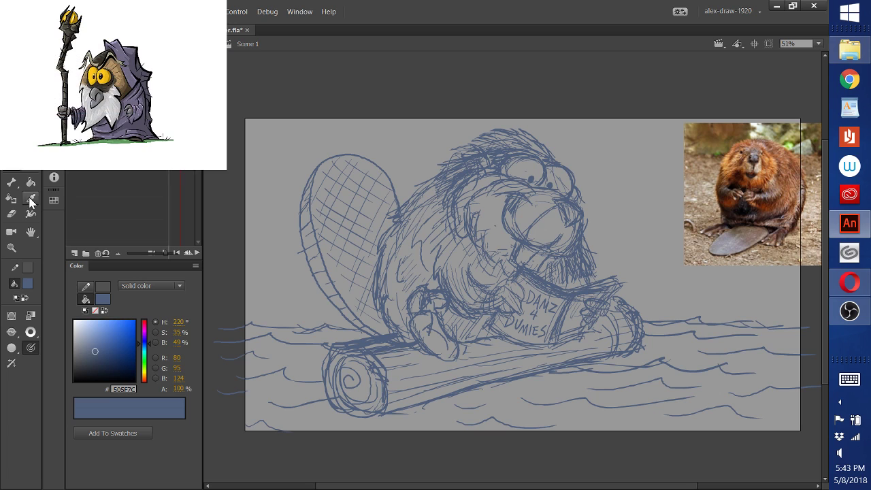
pyautogui.click(746, 207)
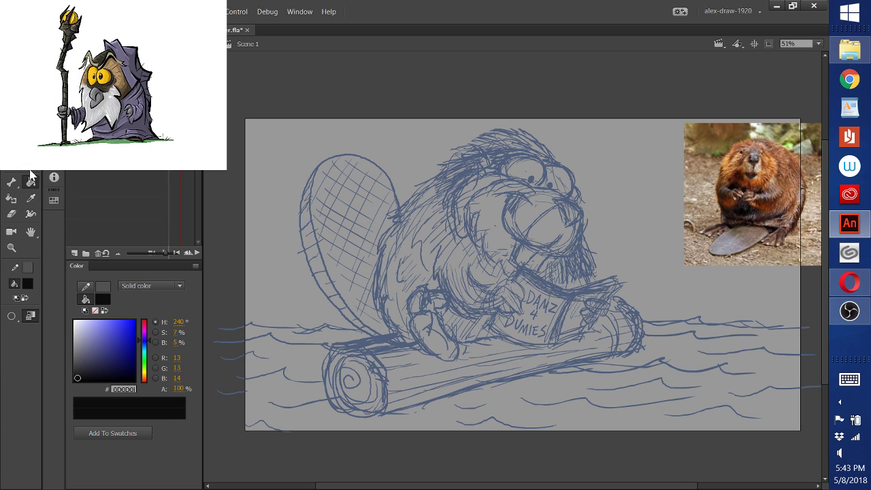
pyautogui.click(31, 198)
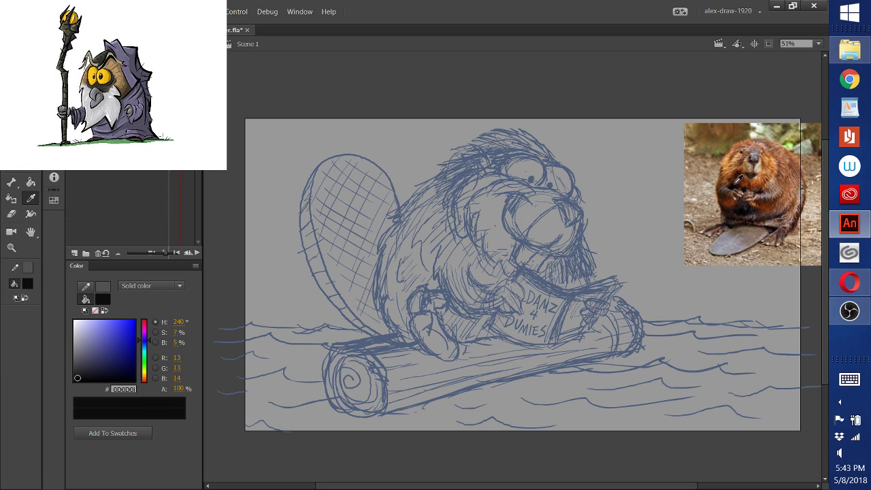
pyautogui.click(768, 199)
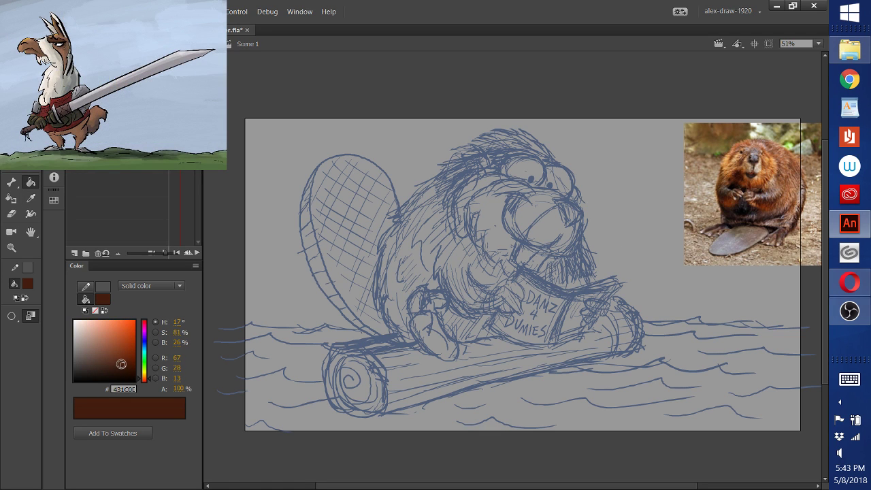
pyautogui.moveTo(121, 358); pyautogui.dragTo(113, 368)
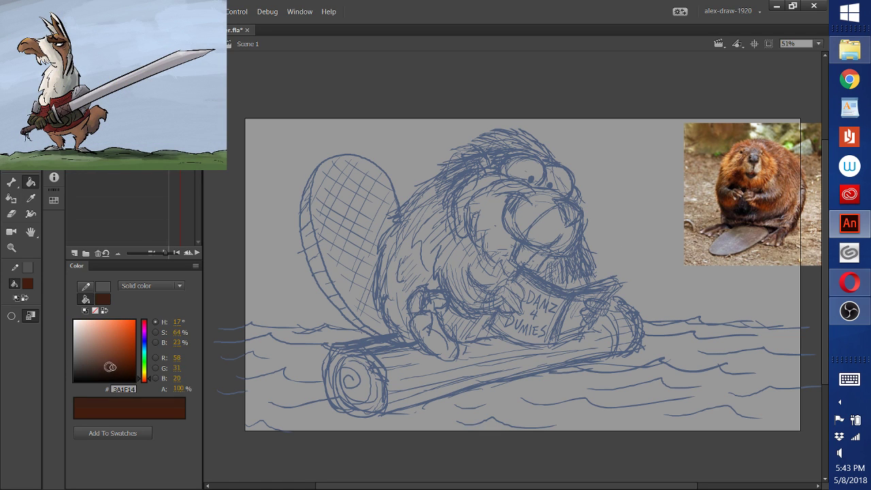
pyautogui.click(15, 176)
# Try out dark brown brush strokes around the beaver's tail and undo each one
pyautogui.moveTo(272, 165); pyautogui.dragTo(385, 123)
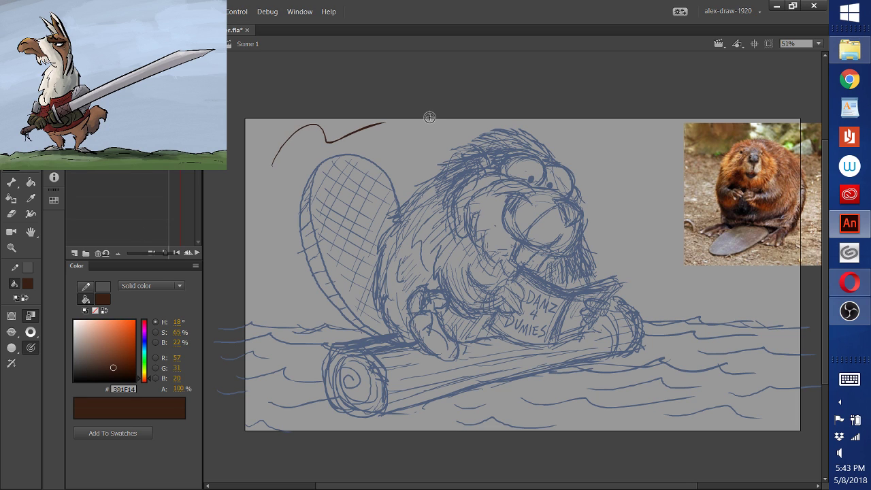
pyautogui.hotkey('ctrl', 'z')
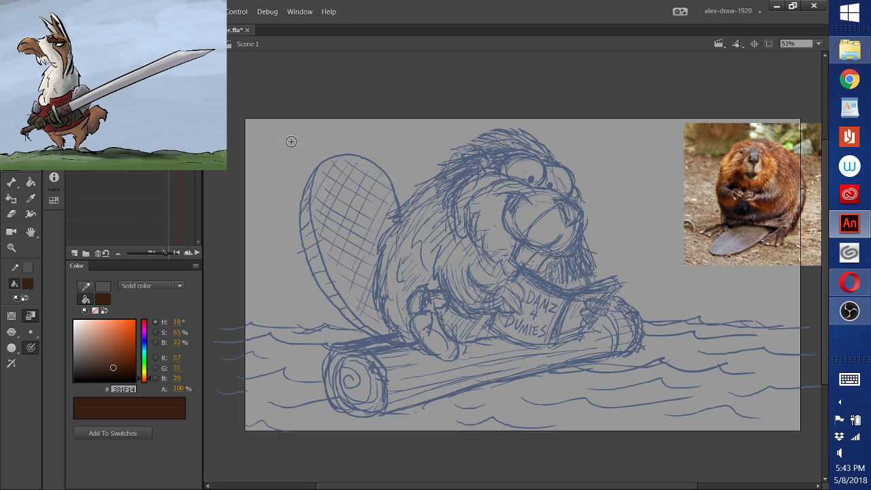
pyautogui.moveTo(308, 132); pyautogui.dragTo(285, 224)
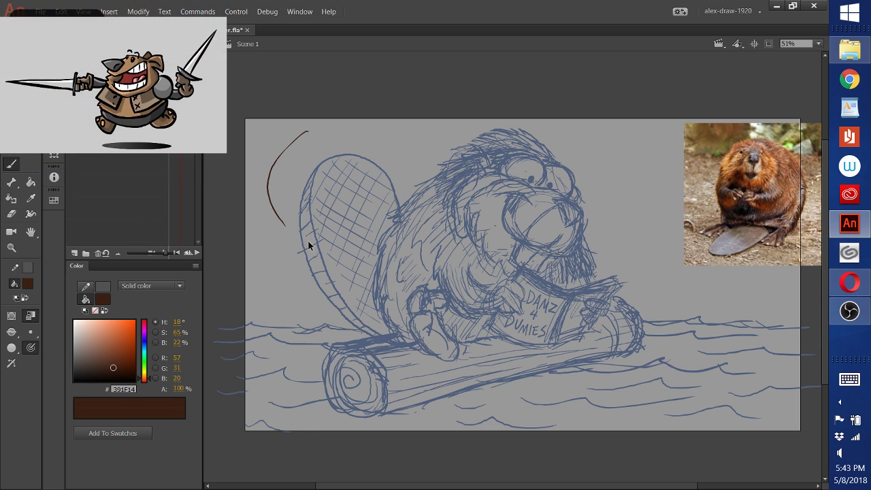
pyautogui.hotkey('ctrl', 'z')
pyautogui.moveTo(259, 193); pyautogui.dragTo(320, 138)
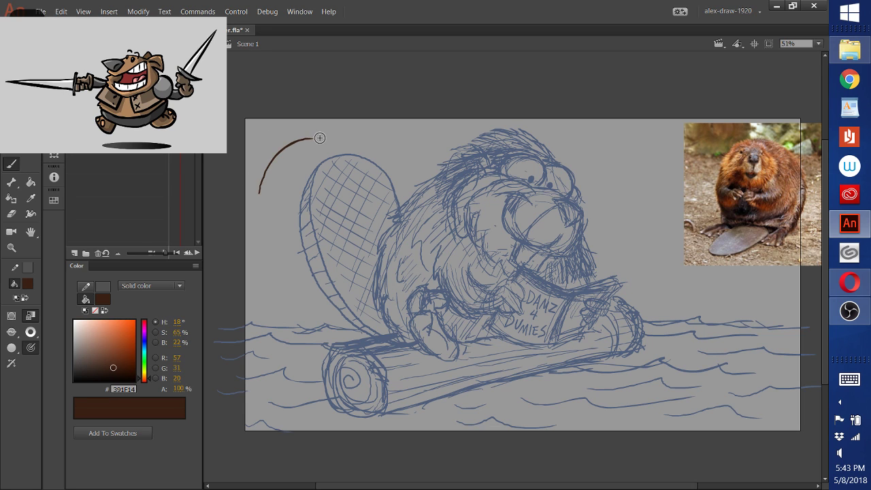
pyautogui.hotkey('ctrl', 'z')
pyautogui.moveTo(263, 220); pyautogui.dragTo(318, 163)
pyautogui.hotkey('ctrl', 'z')
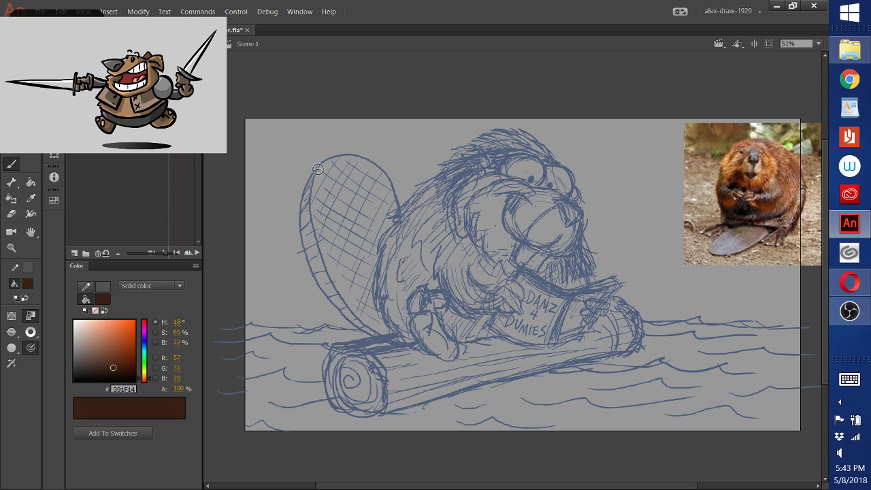
# Check the brush options, try outlining the beaver's eyes in dark brown, and undo the strokes
pyautogui.click(28, 334)
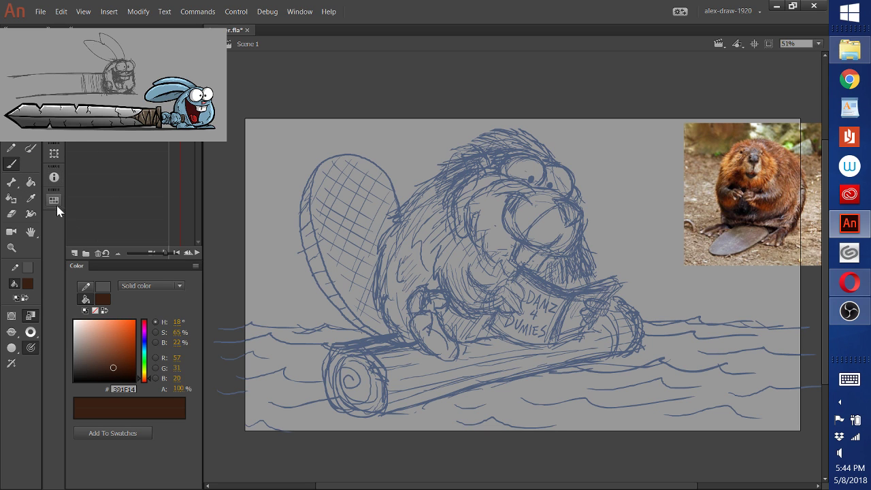
pyautogui.click(11, 331)
pyautogui.click(53, 340)
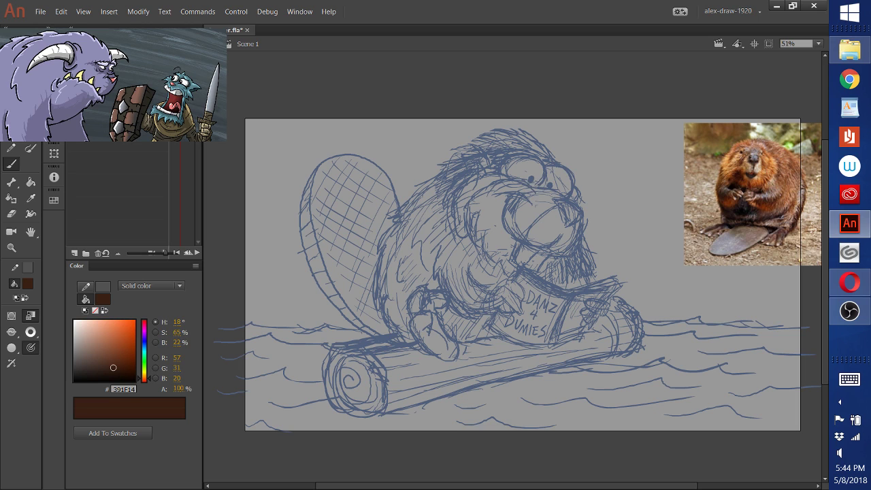
pyautogui.moveTo(540, 184)
pyautogui.mouseDown()
pyautogui.moveTo(546, 167)
pyautogui.moveTo(508, 161)
pyautogui.mouseUp()
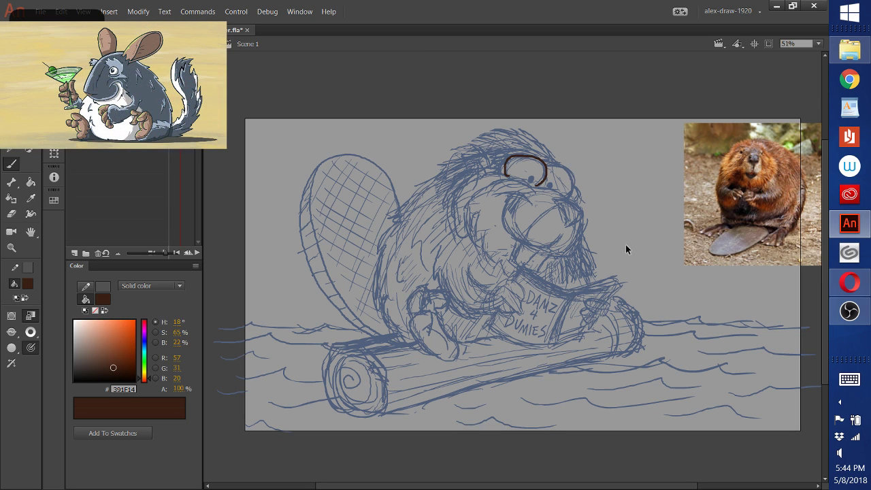
pyautogui.hotkey('ctrl', 'z')
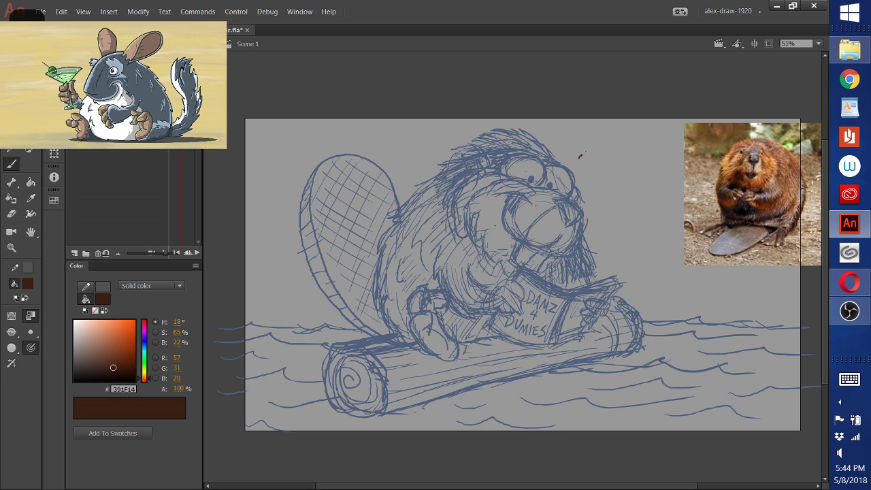
pyautogui.moveTo(580, 149); pyautogui.dragTo(529, 151)
pyautogui.hotkey('ctrl', 'z')
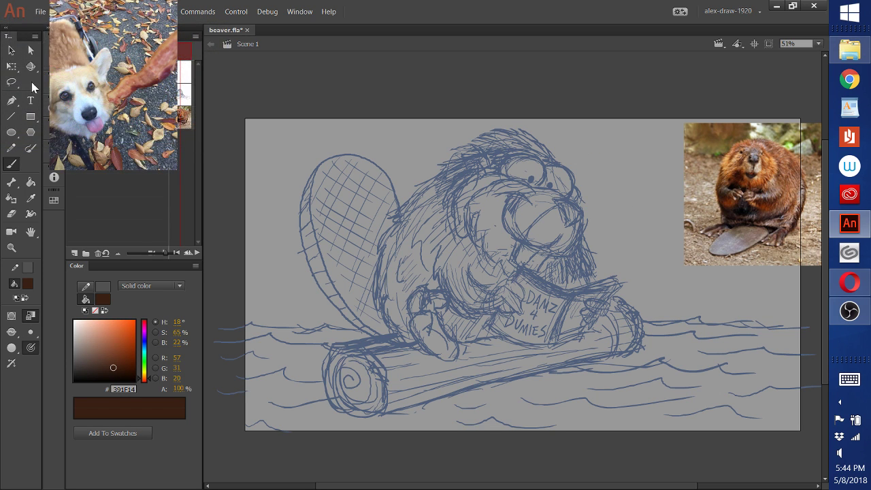
# Raise the brush smoothing to 87
pyautogui.click(54, 45)
pyautogui.scroll(-5, 231, 146)
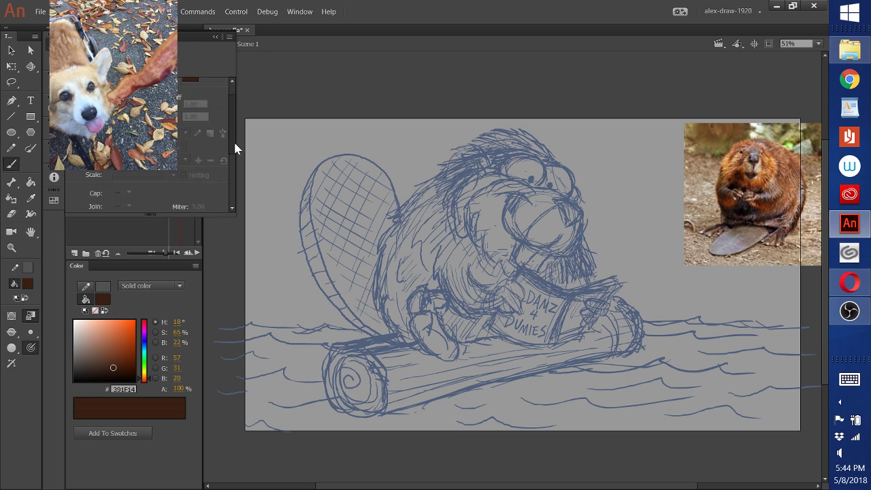
pyautogui.scroll(-1, 228, 148)
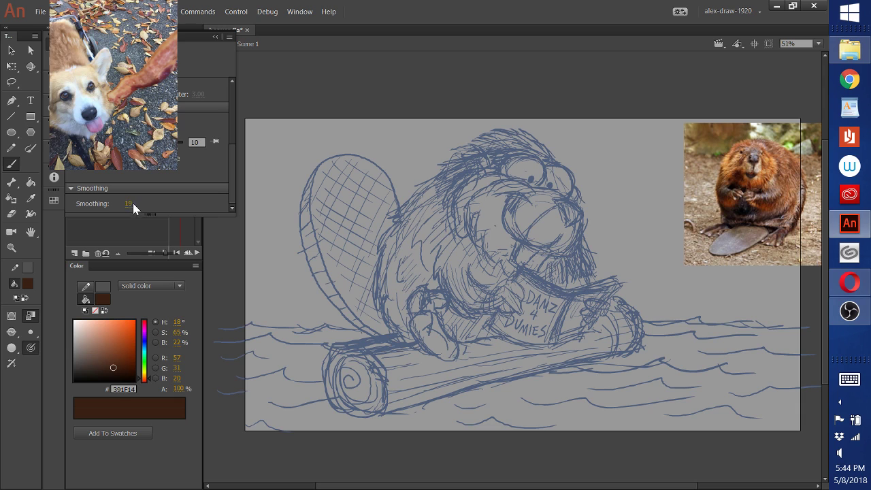
pyautogui.moveTo(132, 201); pyautogui.dragTo(164, 199)
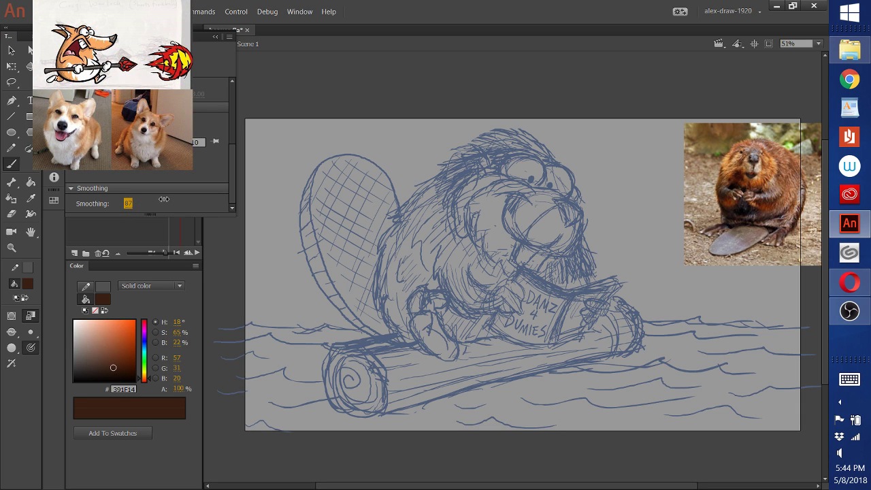
pyautogui.click(599, 179)
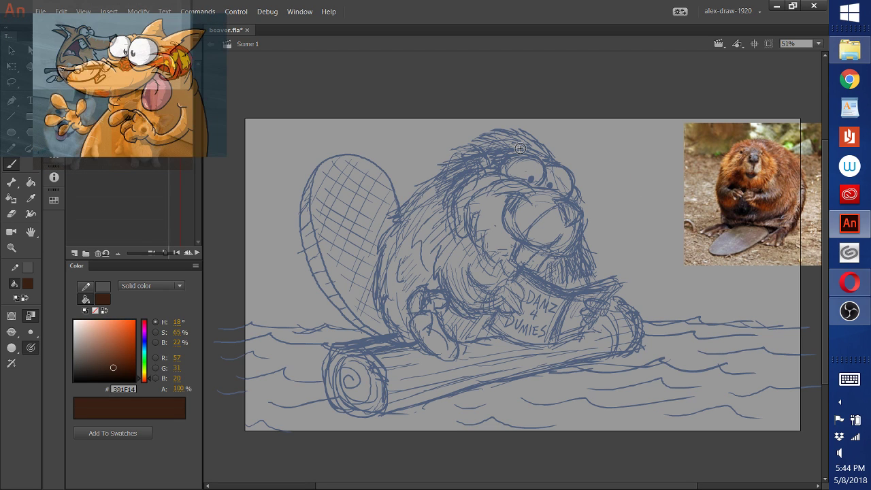
# Ink the beaver's nose, lower muzzle curve, cheek fold, pupils and the line beneath the eyes over the blue sketch
pyautogui.moveTo(554, 199)
pyautogui.mouseDown()
pyautogui.moveTo(573, 203)
pyautogui.moveTo(577, 217)
pyautogui.mouseUp()
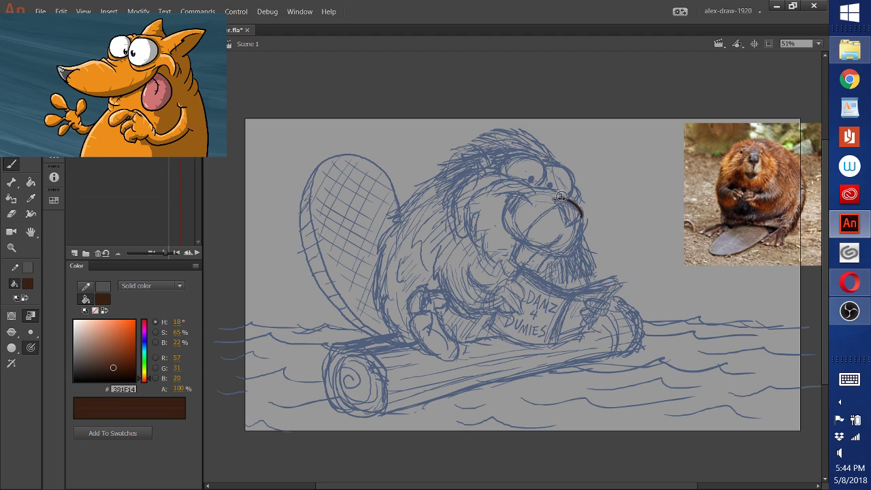
pyautogui.moveTo(556, 199)
pyautogui.mouseDown()
pyautogui.moveTo(585, 226)
pyautogui.moveTo(565, 227)
pyautogui.moveTo(578, 213)
pyautogui.mouseUp()
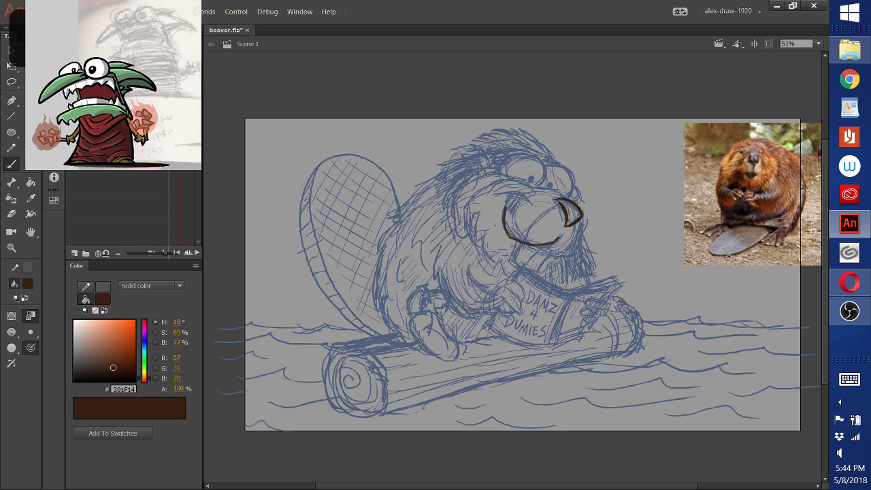
pyautogui.moveTo(522, 194)
pyautogui.mouseDown()
pyautogui.moveTo(504, 218)
pyautogui.moveTo(490, 205)
pyautogui.moveTo(521, 179)
pyautogui.moveTo(486, 198)
pyautogui.mouseUp()
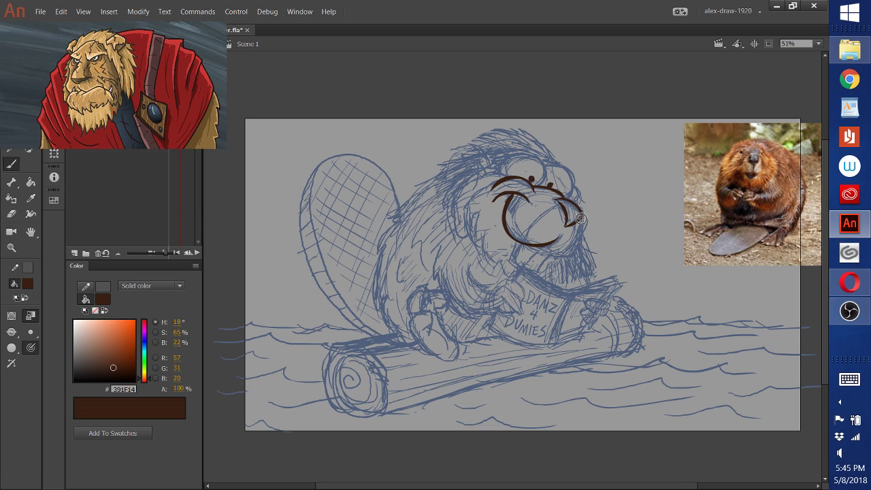
# Ink the front of the beaver's muzzle, curving from the nose down to the lower muzzle line
pyautogui.moveTo(581, 218); pyautogui.dragTo(552, 254)
pyautogui.hotkey('ctrl', 'z')
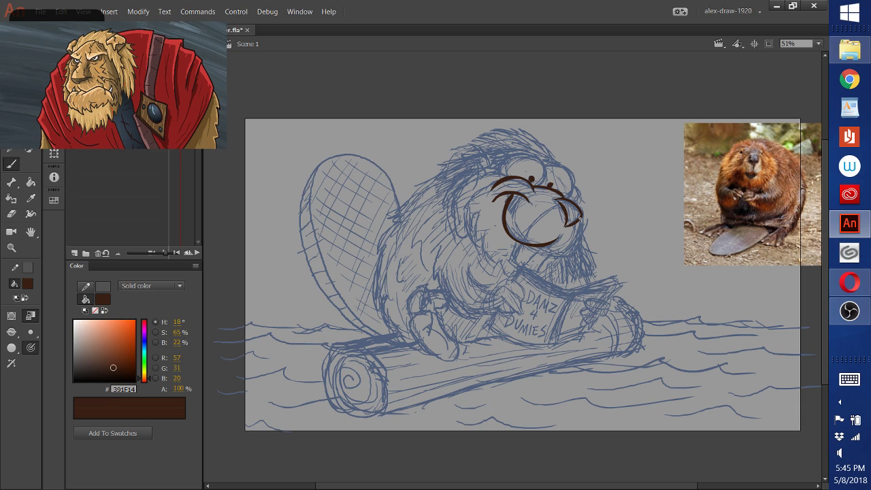
pyautogui.moveTo(582, 218); pyautogui.dragTo(539, 257)
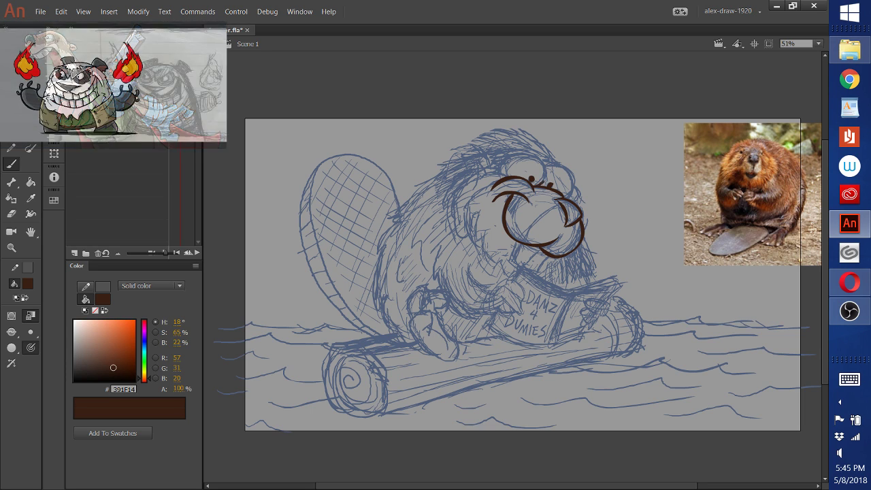
# Try a curved outline stroke for the beaver's larger eye and undo it
pyautogui.moveTo(547, 165); pyautogui.dragTo(546, 173)
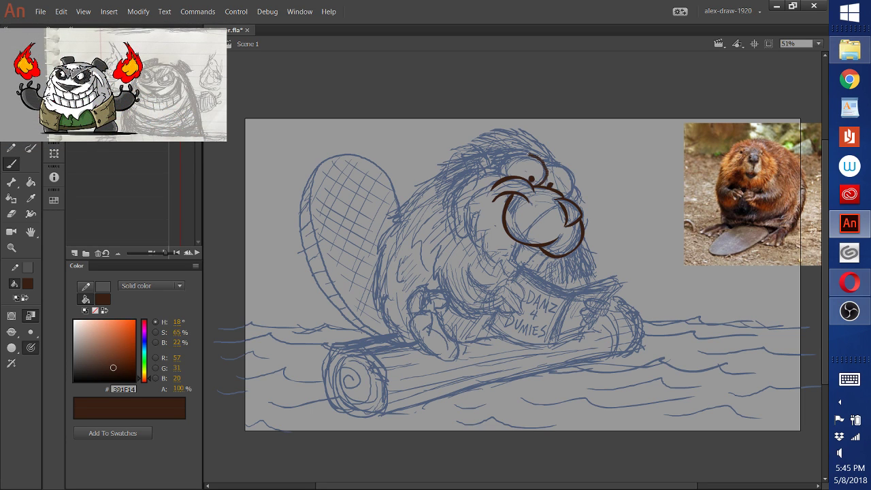
pyautogui.hotkey('ctrl', 'z')
pyautogui.hotkey('ctrl', 'z')
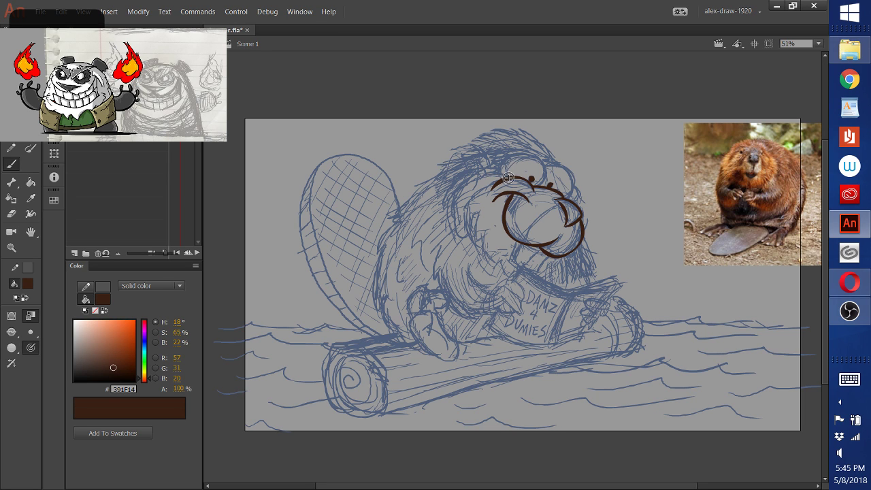
# Ink the rounded outline of the beaver's larger eye, with short crease strokes at its outer corner
pyautogui.moveTo(485, 168); pyautogui.dragTo(507, 179)
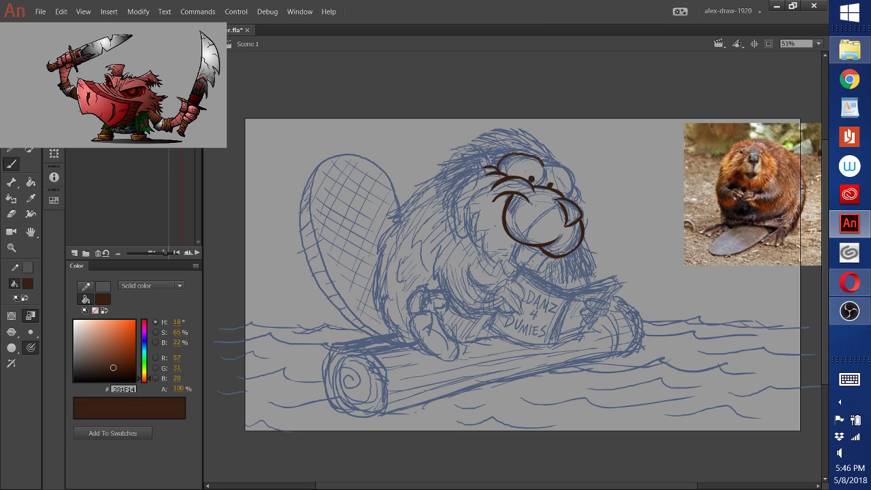
pyautogui.moveTo(495, 170); pyautogui.dragTo(548, 179)
pyautogui.hotkey('ctrl', 'z')
pyautogui.moveTo(493, 162)
pyautogui.mouseDown()
pyautogui.moveTo(508, 175)
pyautogui.moveTo(539, 153)
pyautogui.moveTo(548, 179)
pyautogui.moveTo(510, 183)
pyautogui.mouseUp()
pyautogui.click(533, 177)
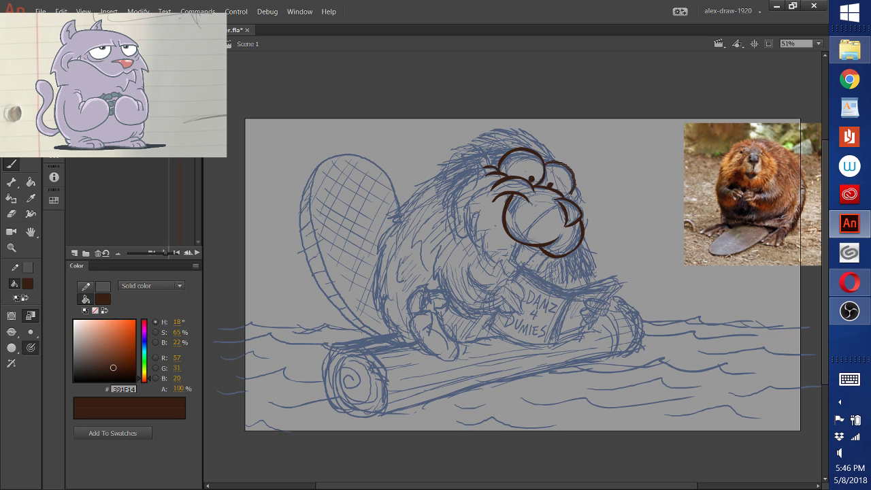
# Undo the smaller eye's strokes and redraw its rounded outline down to the top of the nose
pyautogui.moveTo(563, 192)
pyautogui.mouseDown()
pyautogui.moveTo(553, 135)
pyautogui.moveTo(575, 184)
pyautogui.moveTo(571, 200)
pyautogui.mouseUp()
pyautogui.hotkey('ctrl', 'z')
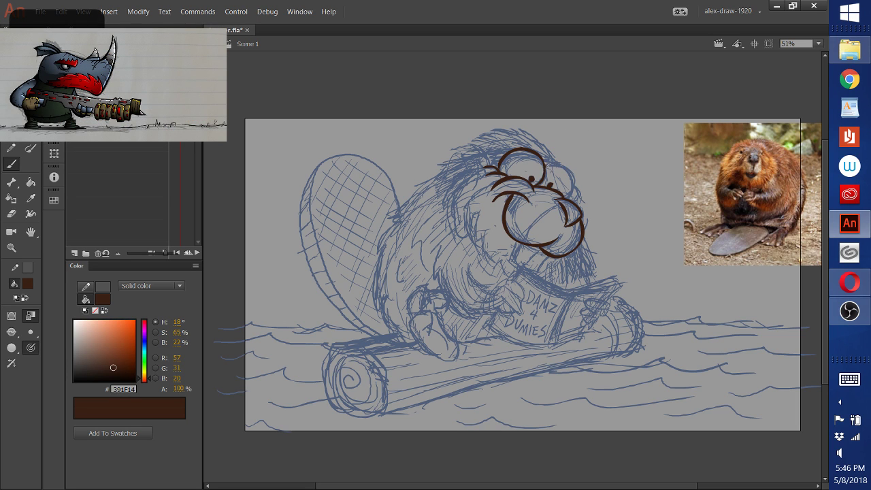
pyautogui.moveTo(545, 164)
pyautogui.mouseDown()
pyautogui.moveTo(575, 176)
pyautogui.moveTo(570, 199)
pyautogui.mouseUp()
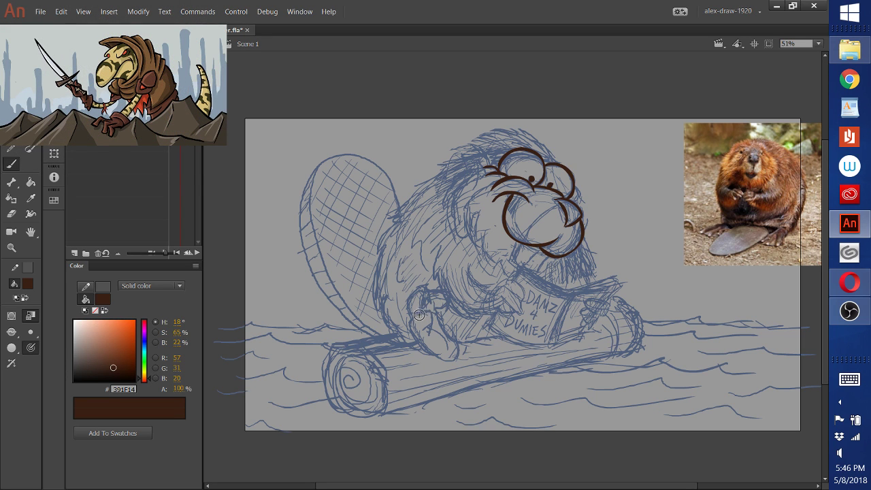
# Ink the lower part of the beaver's foot with its toe creases, undoing the extra stroke around its outer end
pyautogui.moveTo(413, 320); pyautogui.dragTo(420, 312)
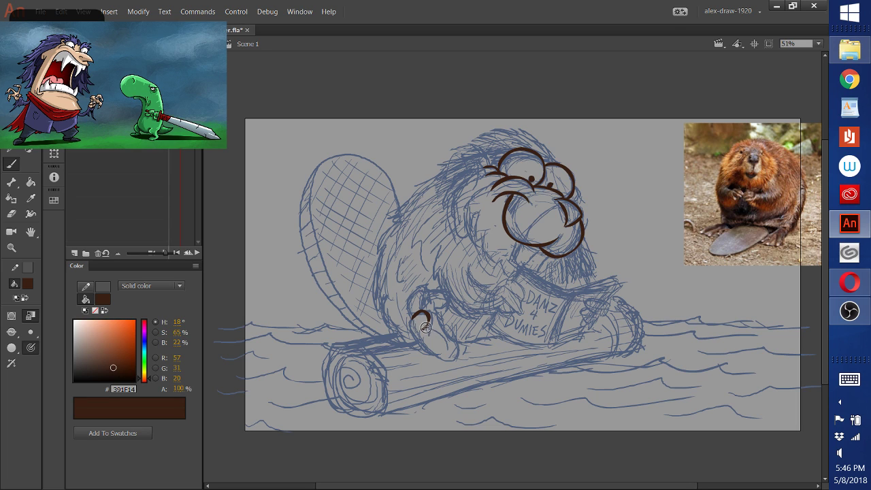
pyautogui.moveTo(436, 331); pyautogui.dragTo(446, 353)
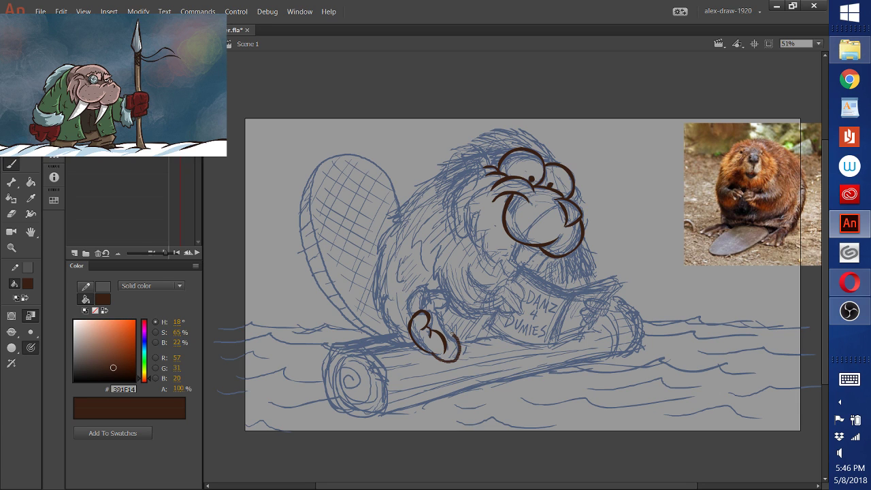
pyautogui.hotkey('ctrl', 'z')
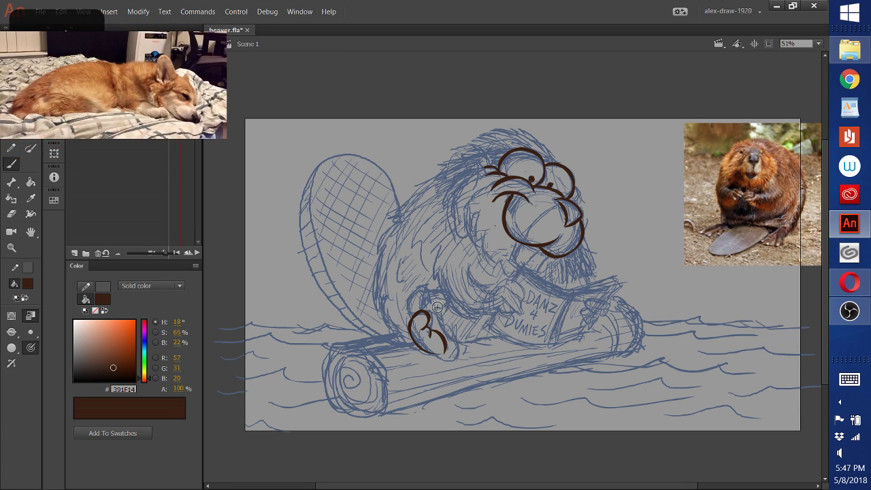
# Ink the foot's upper toes and inner creases, and close its outline around the rounded lower end
pyautogui.moveTo(433, 310); pyautogui.dragTo(418, 286)
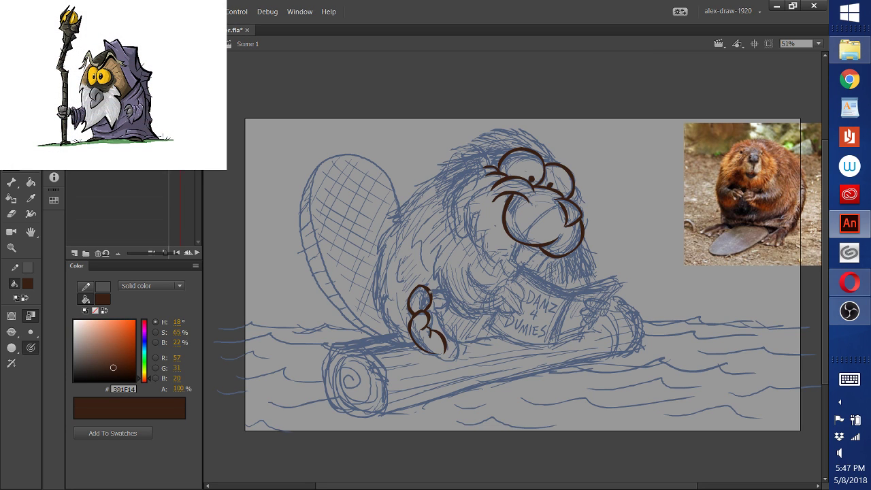
pyautogui.moveTo(429, 290); pyautogui.dragTo(436, 307)
pyautogui.hotkey('ctrl', 'z')
pyautogui.moveTo(437, 291); pyautogui.dragTo(441, 307)
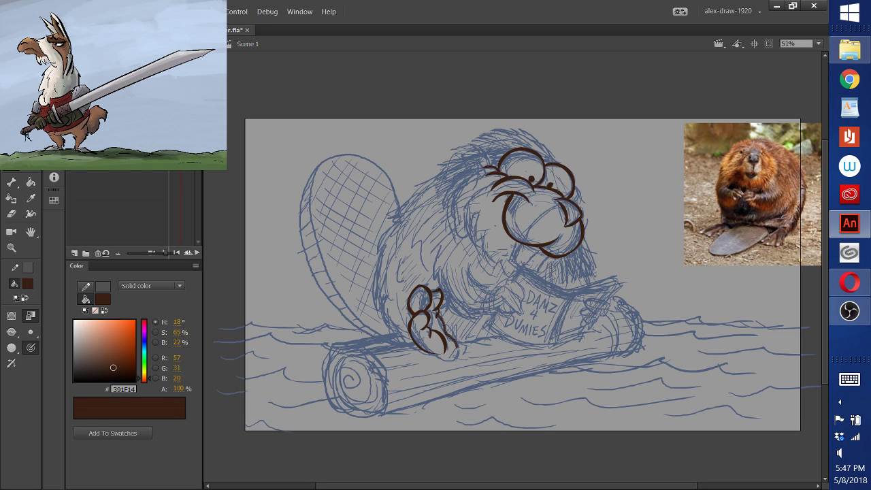
pyautogui.moveTo(447, 331); pyautogui.dragTo(458, 362)
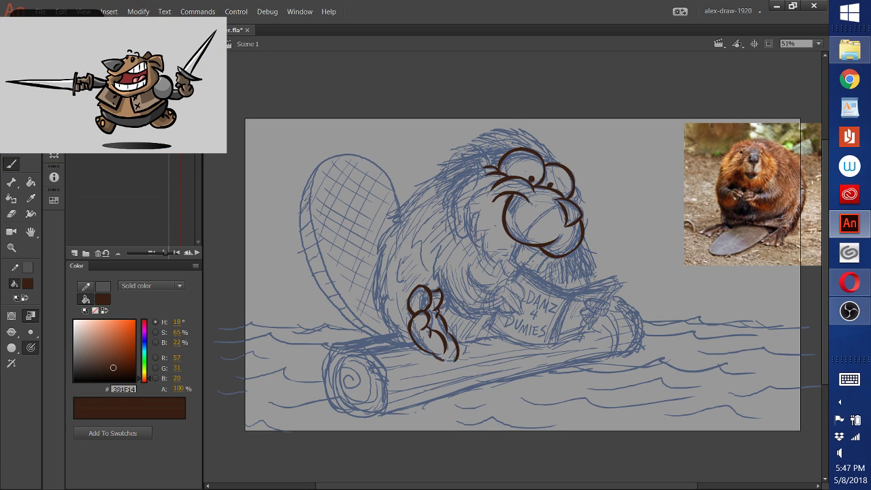
pyautogui.moveTo(457, 350)
pyautogui.mouseDown()
pyautogui.moveTo(449, 361)
pyautogui.moveTo(434, 349)
pyautogui.mouseUp()
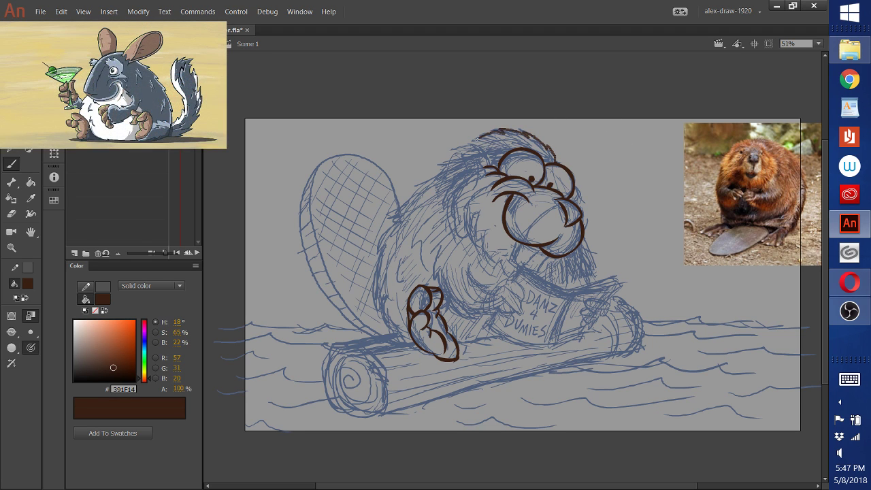
# Ink the spiky fur outline over the top of the beaver's head and down to the upper back
pyautogui.moveTo(460, 152); pyautogui.dragTo(440, 180)
pyautogui.moveTo(557, 162)
pyautogui.mouseDown()
pyautogui.moveTo(449, 151)
pyautogui.moveTo(441, 181)
pyautogui.moveTo(402, 196)
pyautogui.mouseUp()
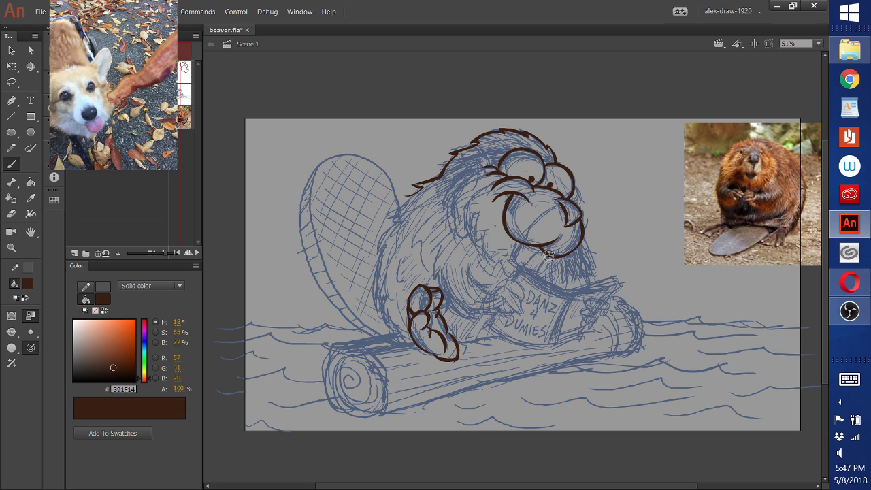
# Ink the two front teeth below the muzzle, with their side edges, bottom edge and dividing line
pyautogui.moveTo(554, 250); pyautogui.dragTo(538, 271)
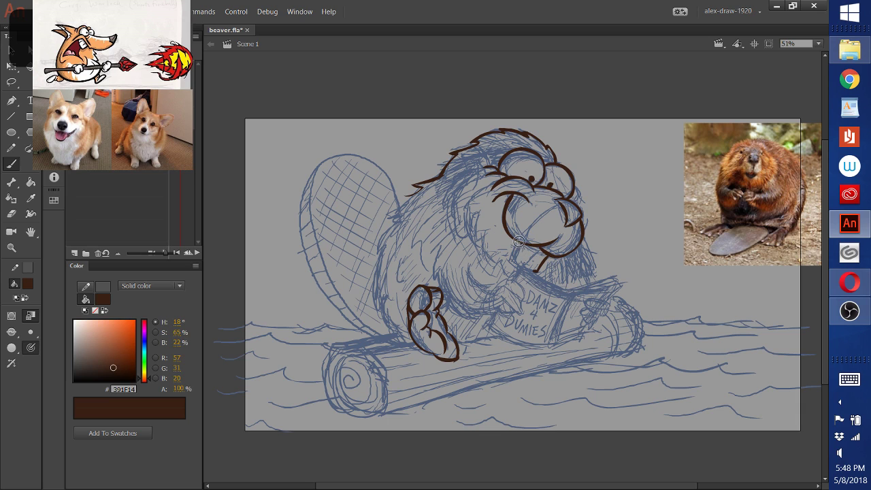
pyautogui.moveTo(519, 250); pyautogui.dragTo(510, 263)
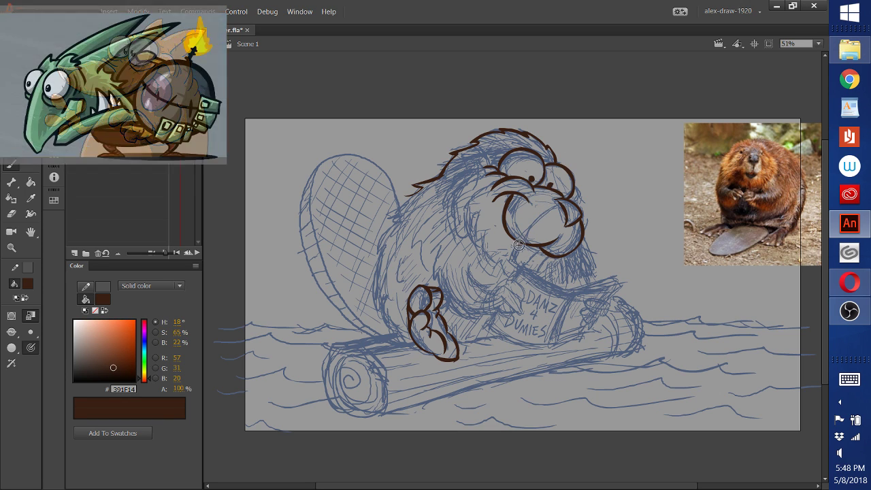
pyautogui.moveTo(518, 245)
pyautogui.mouseDown()
pyautogui.moveTo(520, 260)
pyautogui.moveTo(545, 264)
pyautogui.mouseUp()
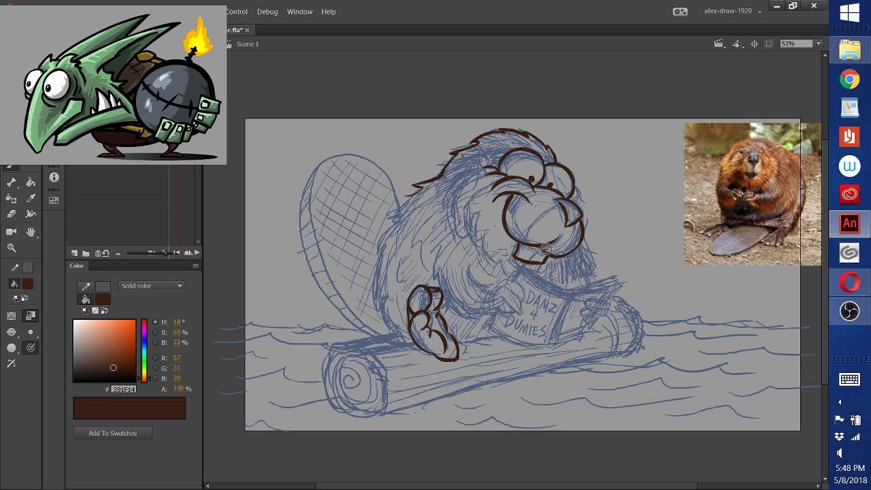
pyautogui.moveTo(533, 251); pyautogui.dragTo(531, 262)
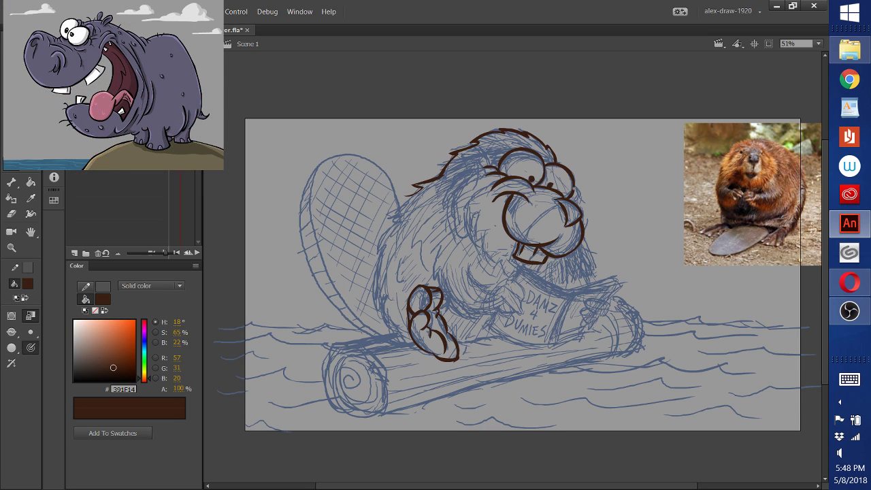
# Ink a short fold beside the smaller eye and the jagged cheek fur from behind the larger eye to below the jaw
pyautogui.moveTo(578, 192); pyautogui.dragTo(576, 203)
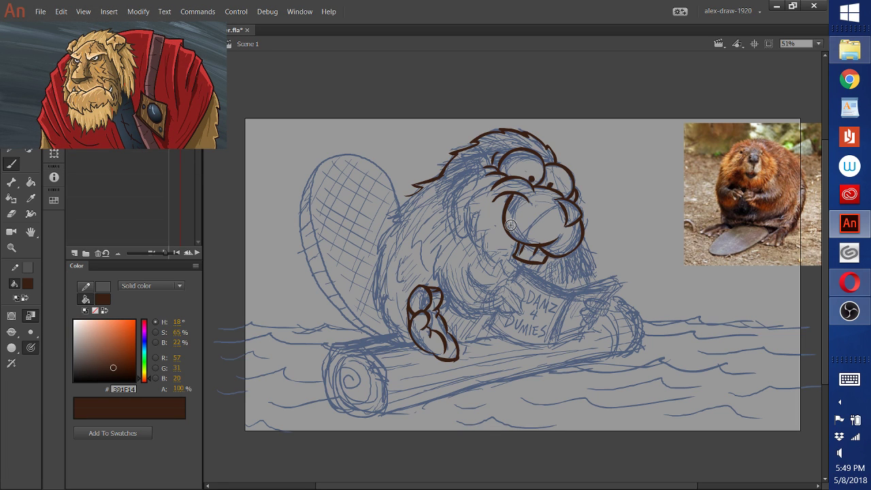
pyautogui.moveTo(479, 161)
pyautogui.mouseDown()
pyautogui.moveTo(433, 198)
pyautogui.moveTo(430, 217)
pyautogui.moveTo(436, 231)
pyautogui.moveTo(492, 262)
pyautogui.mouseUp()
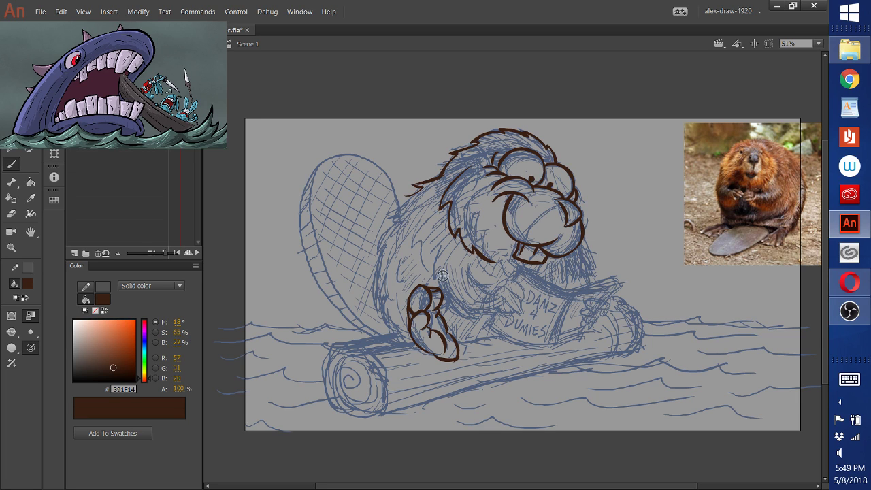
pyautogui.moveTo(436, 264)
pyautogui.mouseDown()
pyautogui.moveTo(454, 305)
pyautogui.moveTo(471, 316)
pyautogui.mouseUp()
pyautogui.hotkey('ctrl', 'z')
pyautogui.moveTo(437, 262); pyautogui.dragTo(455, 305)
pyautogui.hotkey('ctrl', 'z')
pyautogui.moveTo(437, 260); pyautogui.dragTo(443, 285)
pyautogui.hotkey('ctrl', 'z')
# Ink the jagged fur along the near arm from the shoulder past the foot, plus the forearm's upper edge
pyautogui.moveTo(433, 251)
pyautogui.mouseDown()
pyautogui.moveTo(437, 275)
pyautogui.moveTo(475, 317)
pyautogui.mouseUp()
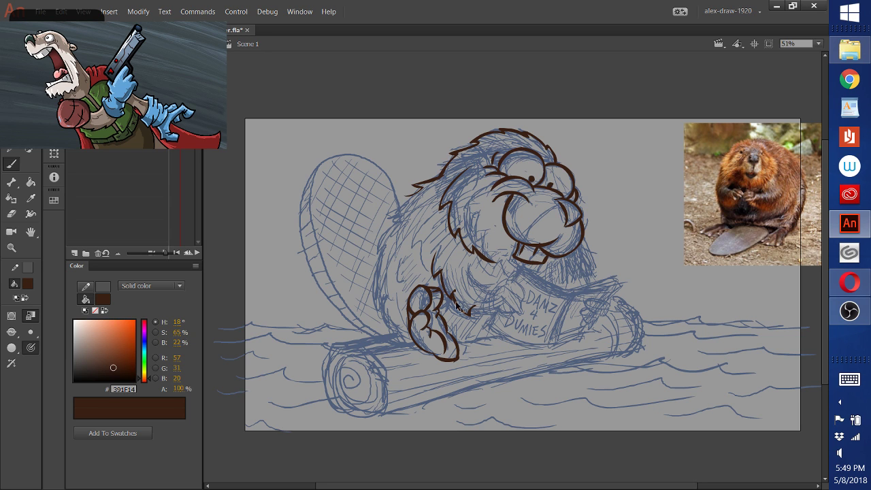
pyautogui.hotkey('ctrl', 'z')
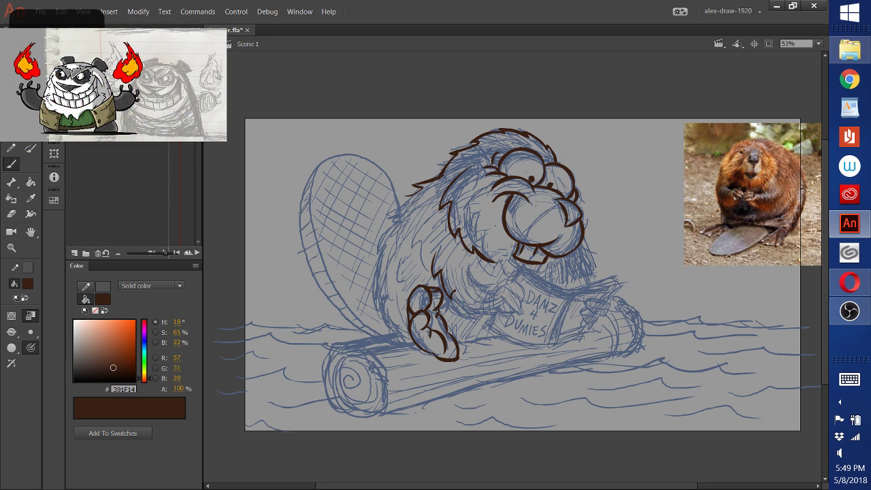
pyautogui.moveTo(454, 284); pyautogui.dragTo(461, 307)
pyautogui.moveTo(465, 306); pyautogui.dragTo(479, 313)
pyautogui.moveTo(466, 266); pyautogui.dragTo(487, 290)
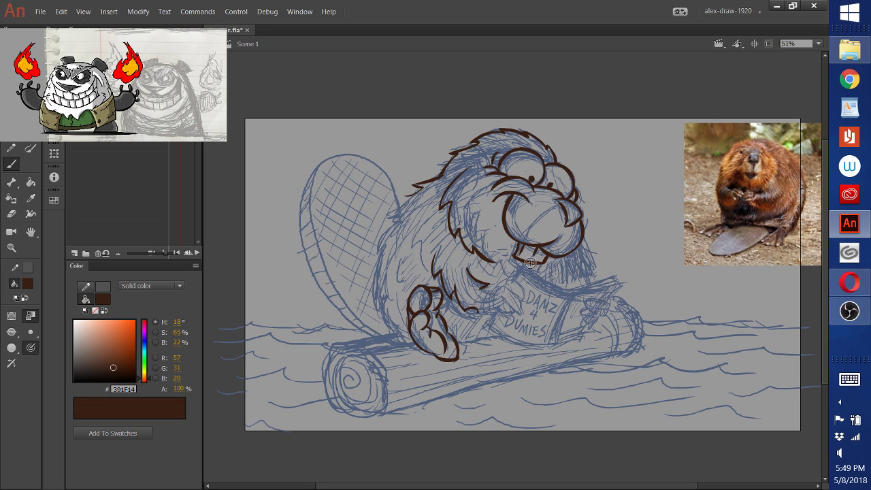
# Ink the curved fingers of the near hand gripping the book's edge, undoing the unwanted strokes
pyautogui.moveTo(487, 300)
pyautogui.mouseDown()
pyautogui.moveTo(503, 282)
pyautogui.moveTo(524, 296)
pyautogui.moveTo(497, 286)
pyautogui.moveTo(513, 279)
pyautogui.moveTo(523, 313)
pyautogui.mouseUp()
pyautogui.hotkey('ctrl', 'z')
pyautogui.hotkey('ctrl', 'z')
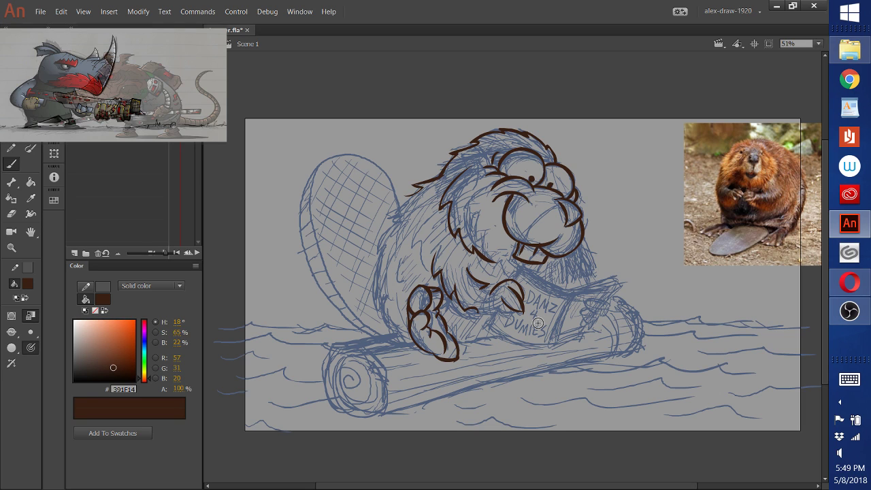
# Check the music playlist in Opera and raise the Desktop Audio level slightly in the OBS mixer
pyautogui.moveTo(866, 286)
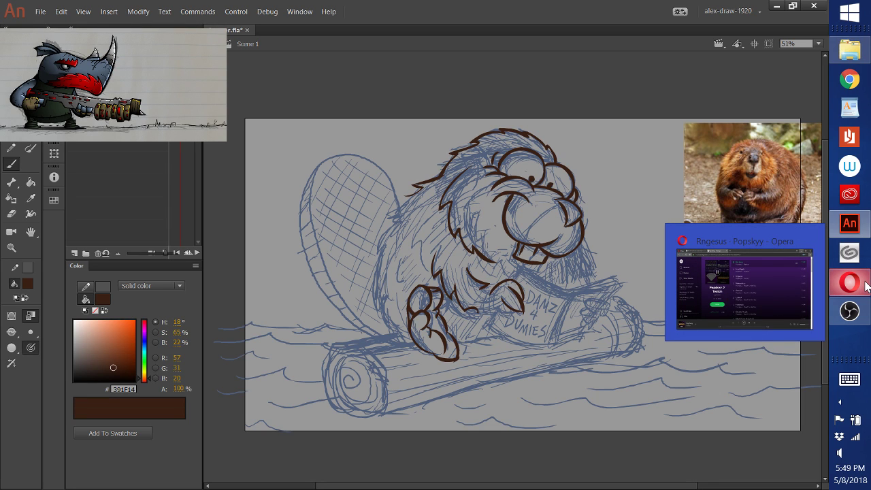
pyautogui.click(866, 286)
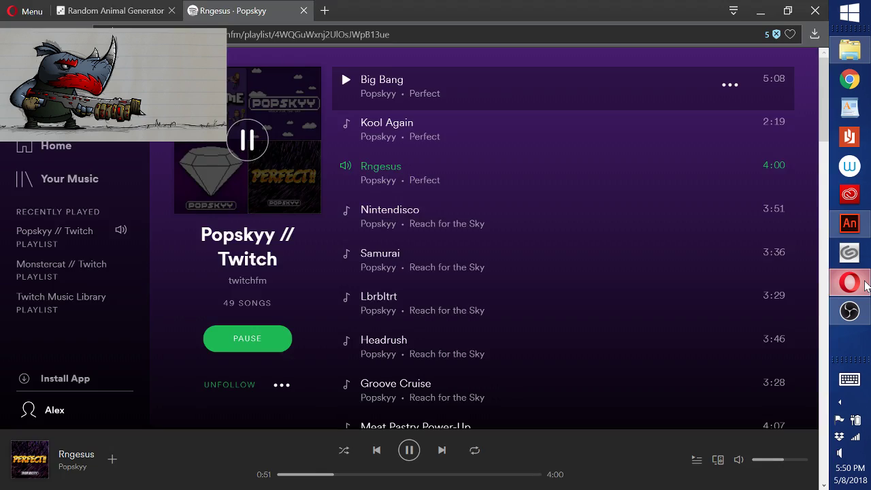
pyautogui.click(866, 288)
pyautogui.click(849, 311)
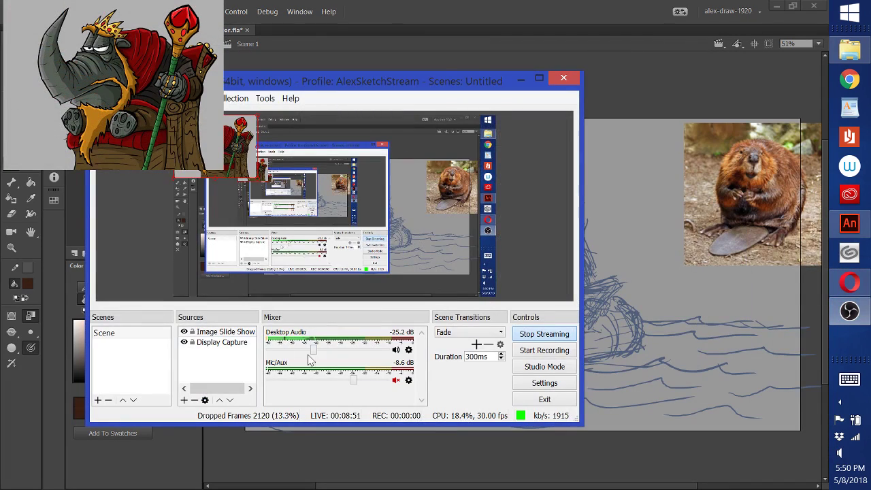
pyautogui.moveTo(316, 352); pyautogui.dragTo(322, 354)
pyautogui.click(521, 79)
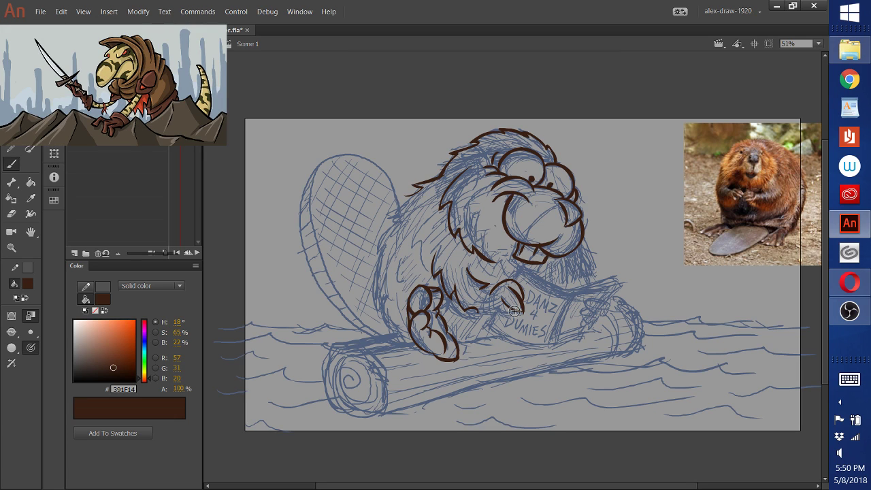
# Ink the underside of the near hand and the fur along the bottom of the forearm
pyautogui.moveTo(514, 312); pyautogui.dragTo(495, 302)
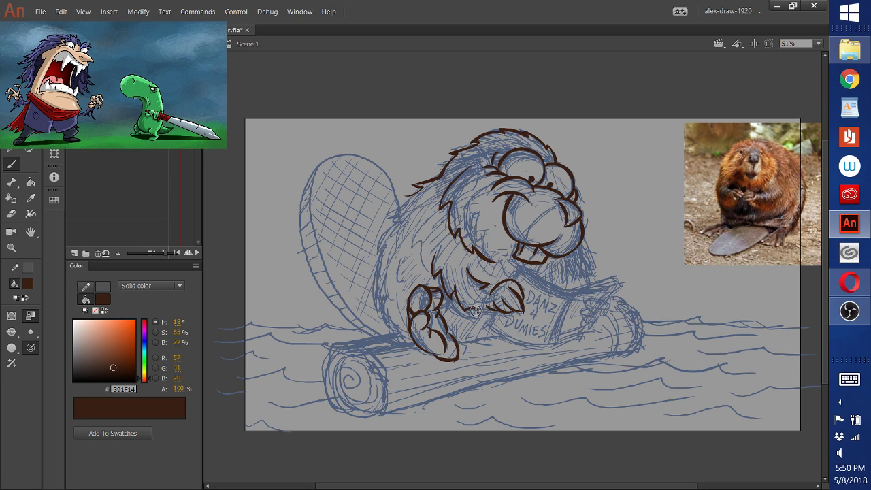
pyautogui.moveTo(475, 311); pyautogui.dragTo(490, 310)
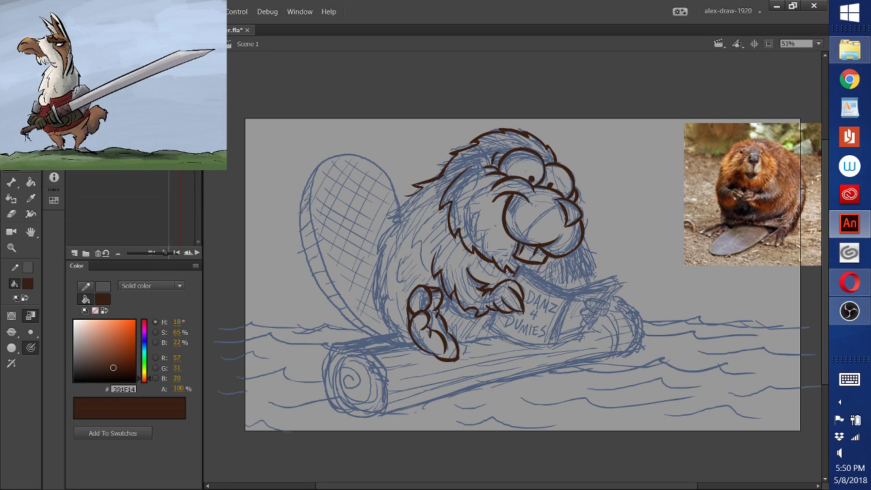
pyautogui.hotkey('ctrl', 'z')
pyautogui.hotkey('ctrl', 'y')
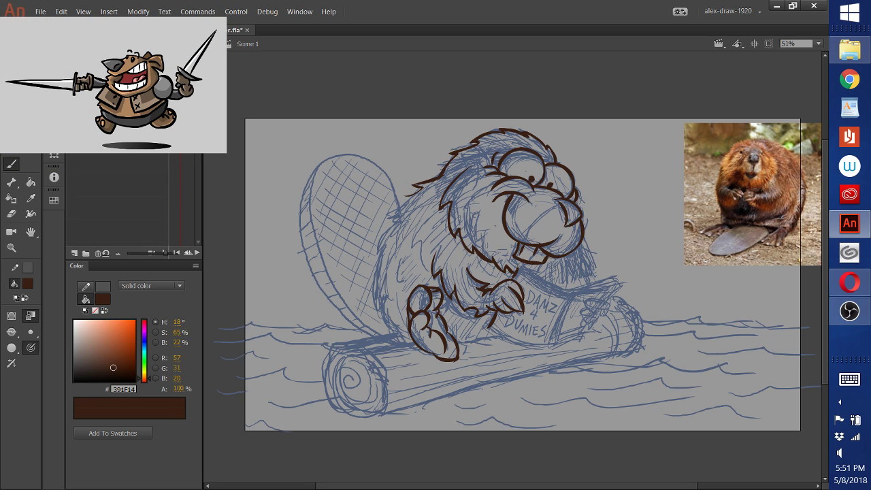
# Ink the book's front cover top edge, its spine and the upper corner of the far cover
pyautogui.moveTo(517, 265); pyautogui.dragTo(563, 294)
pyautogui.moveTo(567, 299)
pyautogui.mouseDown()
pyautogui.moveTo(550, 340)
pyautogui.moveTo(571, 300)
pyautogui.moveTo(620, 286)
pyautogui.moveTo(595, 307)
pyautogui.moveTo(608, 298)
pyautogui.mouseUp()
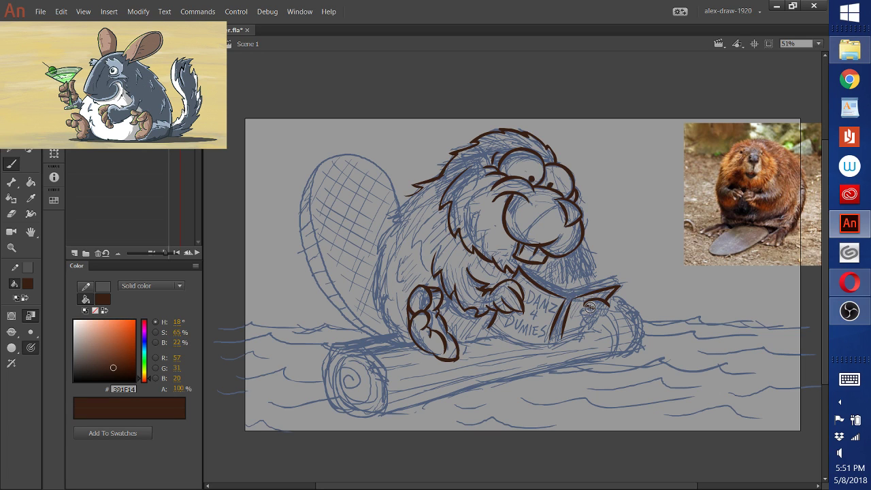
# Ink the far hand's fingers and rounded palm gripping the outer side of the book
pyautogui.moveTo(597, 302); pyautogui.dragTo(581, 319)
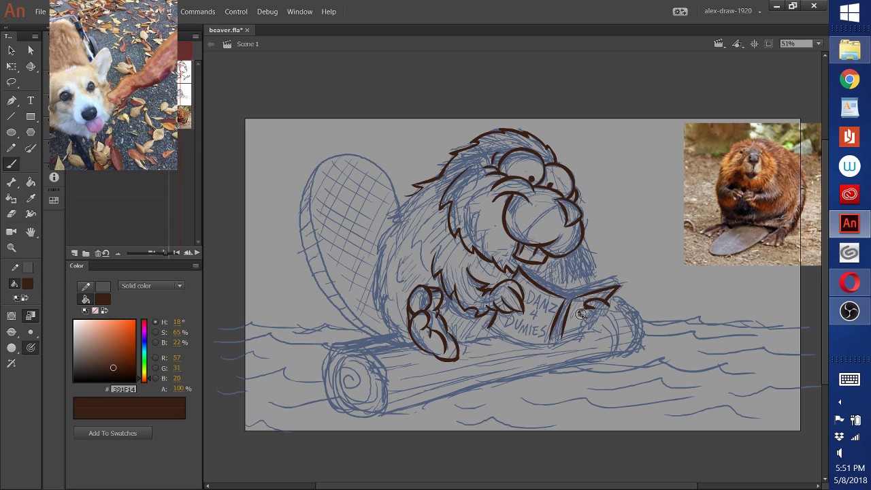
pyautogui.moveTo(581, 313); pyautogui.dragTo(593, 326)
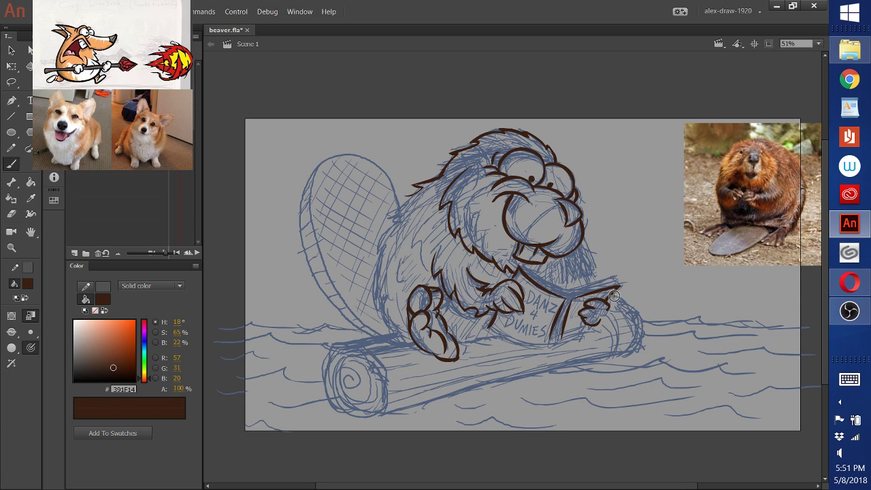
pyautogui.moveTo(614, 295); pyautogui.dragTo(618, 288)
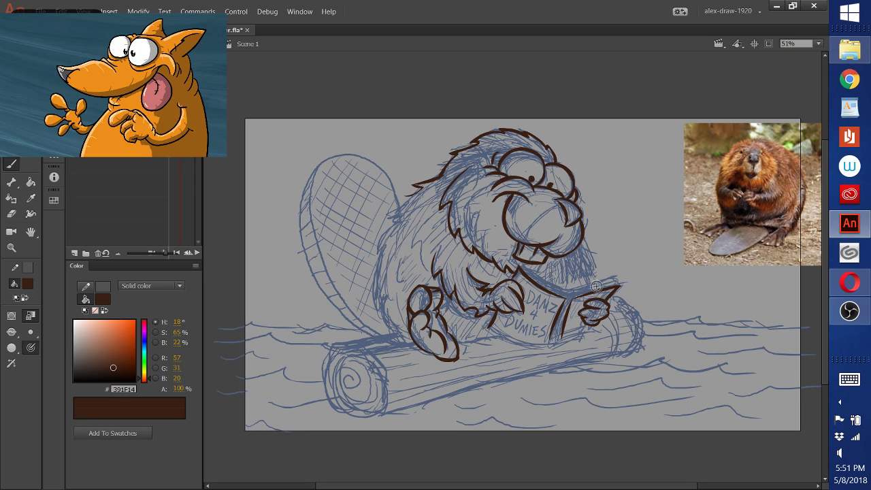
pyautogui.rightClick(597, 313)
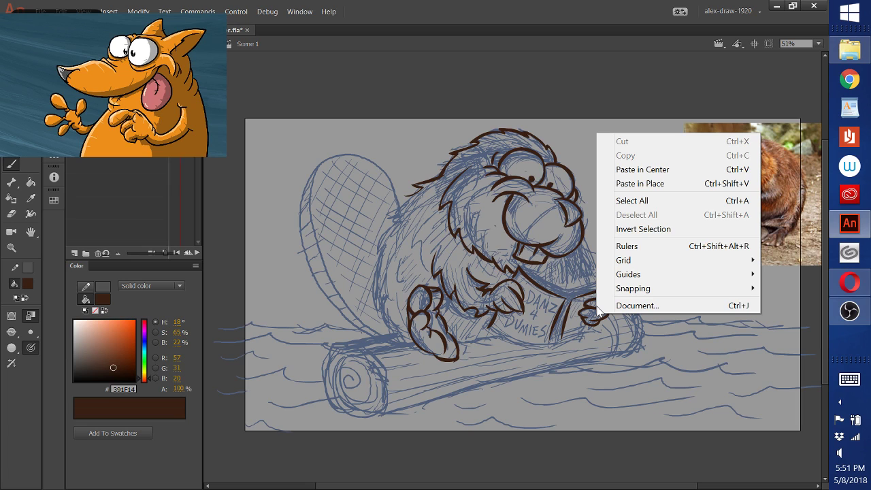
pyautogui.click(598, 323)
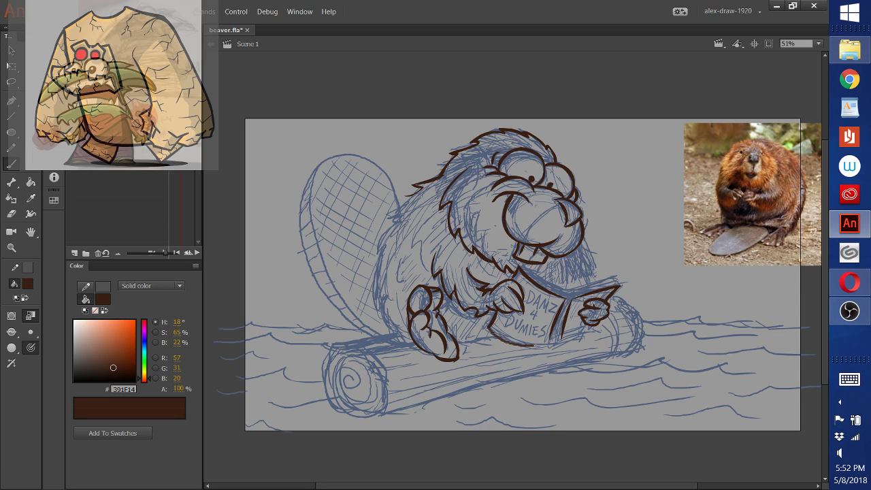
# Ink the book's bottom edge and the page edges along its top, undoing the last page stroke
pyautogui.moveTo(488, 330); pyautogui.dragTo(563, 346)
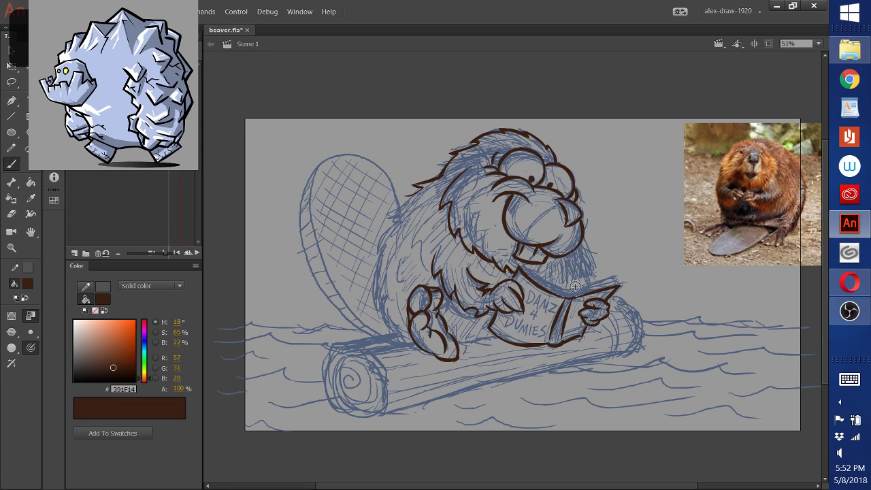
pyautogui.moveTo(571, 292); pyautogui.dragTo(616, 277)
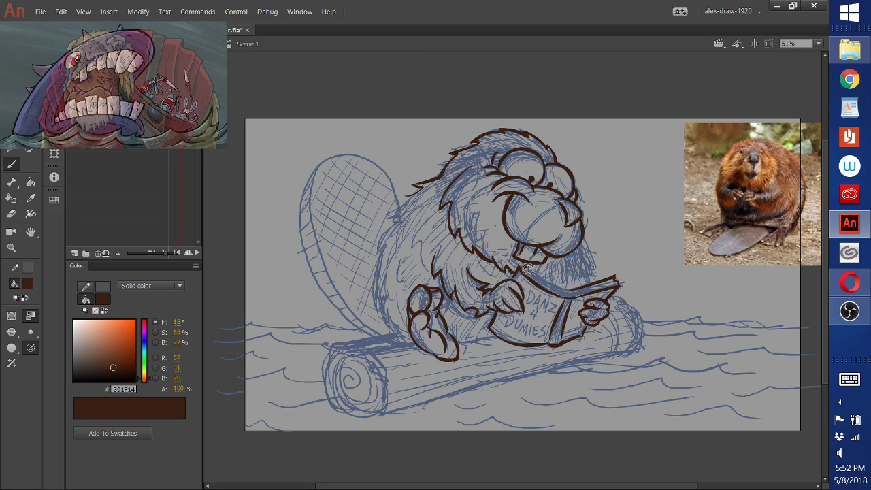
pyautogui.moveTo(528, 270); pyautogui.dragTo(569, 290)
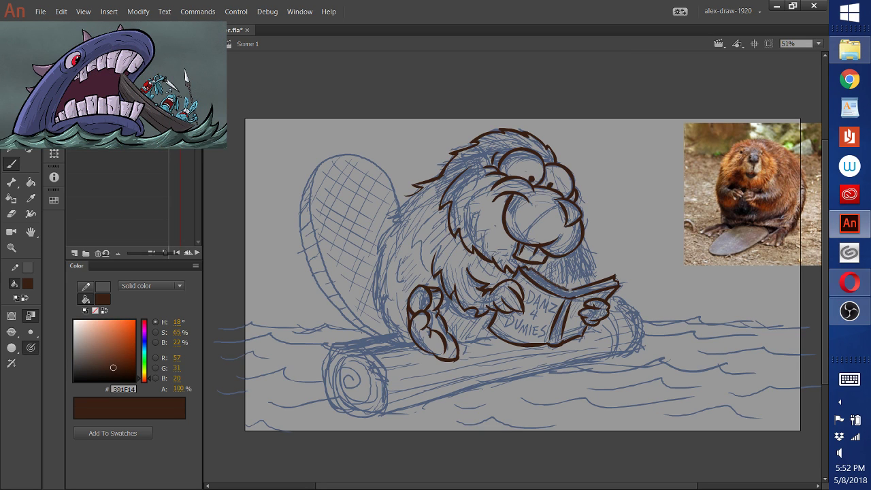
pyautogui.hotkey('ctrl', 'z')
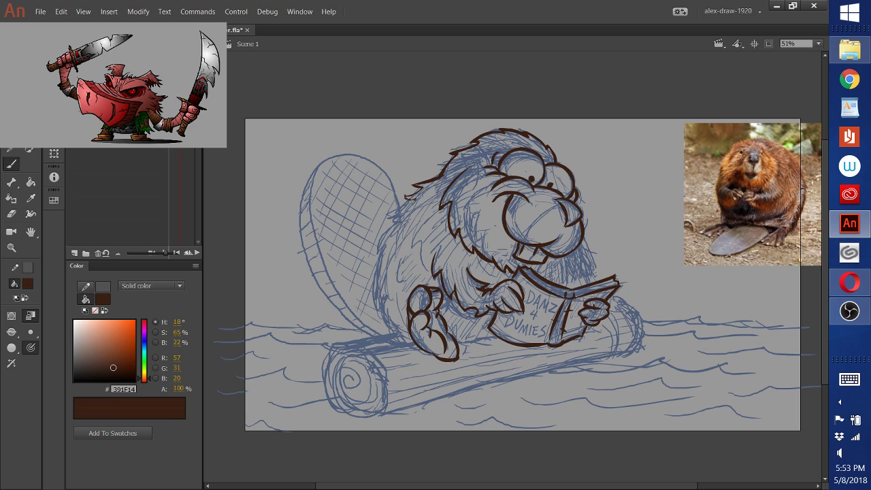
# Ink the jagged fur outline of the beaver's back down to the foot and add fur tufts on the body's side
pyautogui.moveTo(408, 197); pyautogui.dragTo(385, 230)
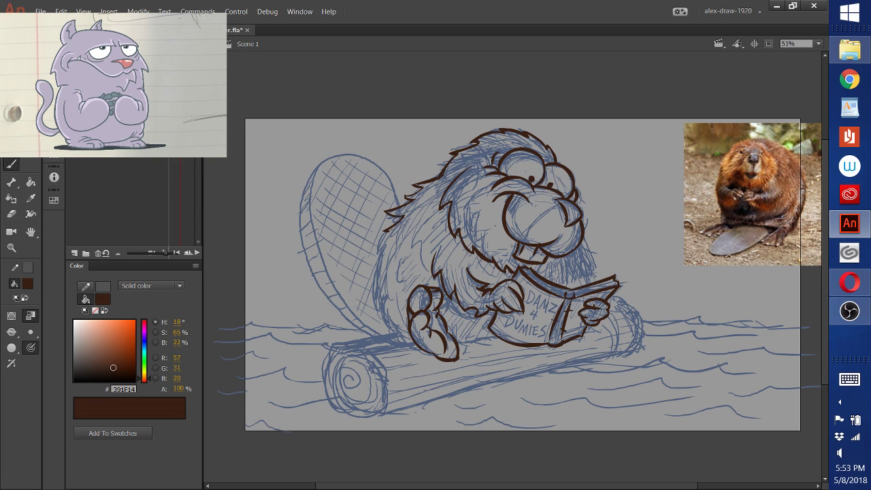
pyautogui.moveTo(390, 230)
pyautogui.mouseDown()
pyautogui.moveTo(378, 311)
pyautogui.moveTo(412, 349)
pyautogui.mouseUp()
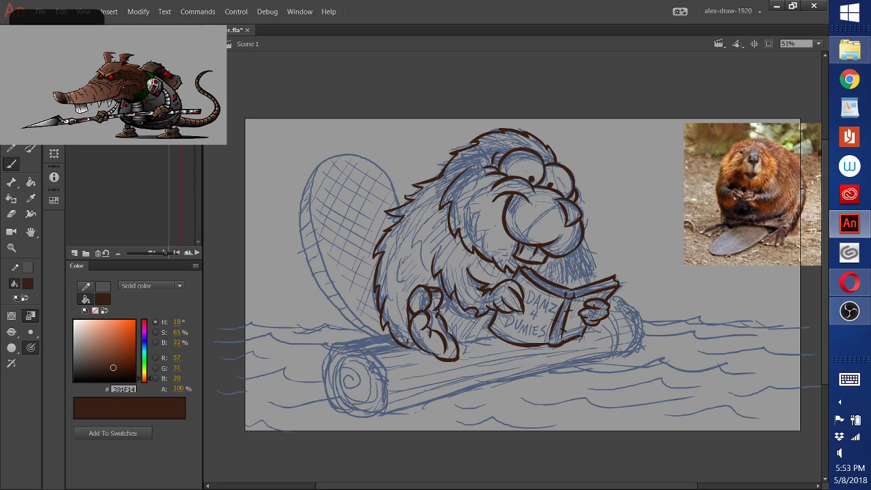
pyautogui.moveTo(410, 342); pyautogui.dragTo(439, 357)
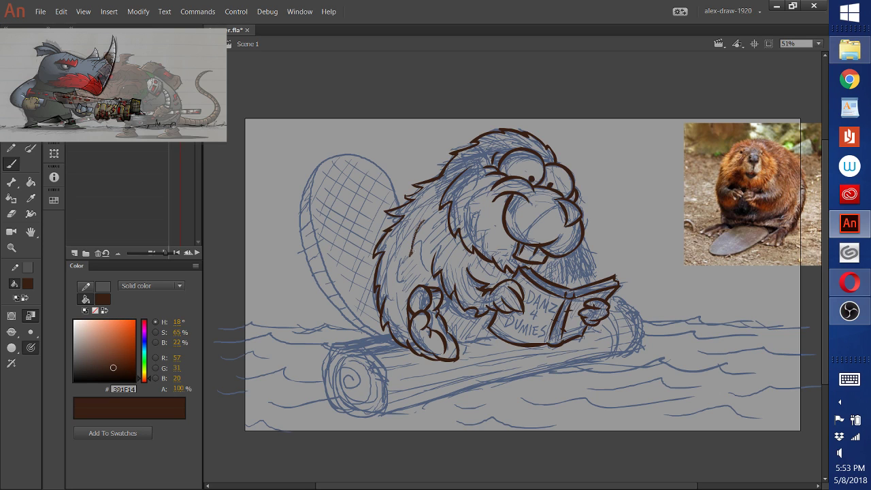
pyautogui.moveTo(407, 269); pyautogui.dragTo(416, 218)
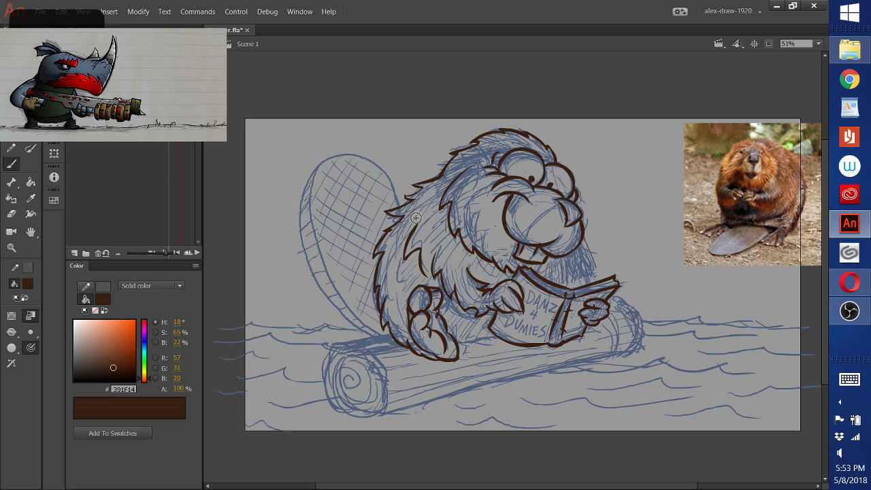
pyautogui.moveTo(399, 256); pyautogui.dragTo(408, 283)
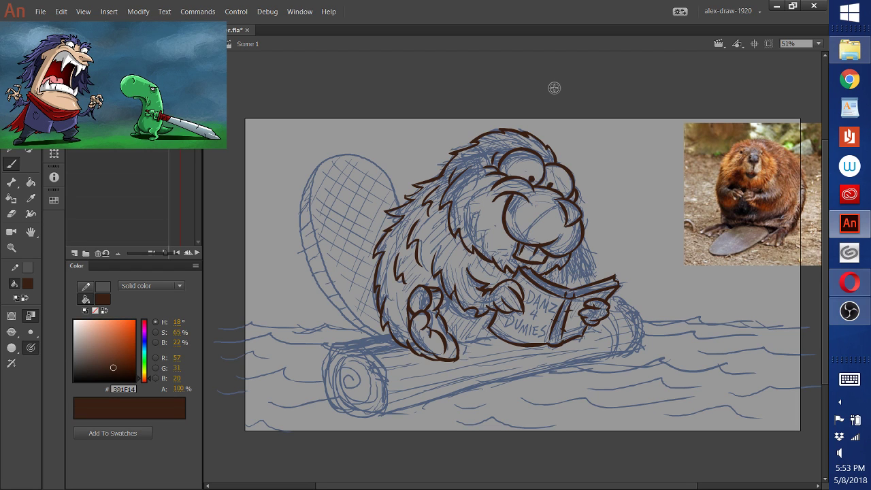
pyautogui.click(844, 288)
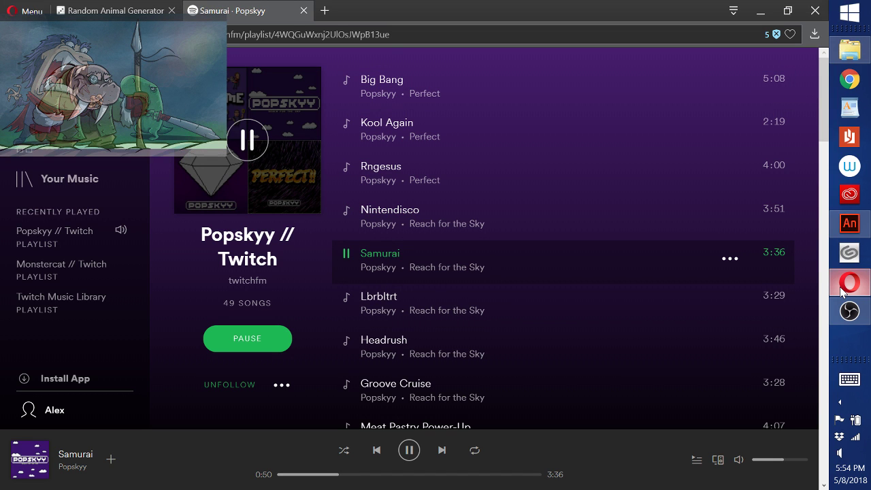
pyautogui.click(844, 289)
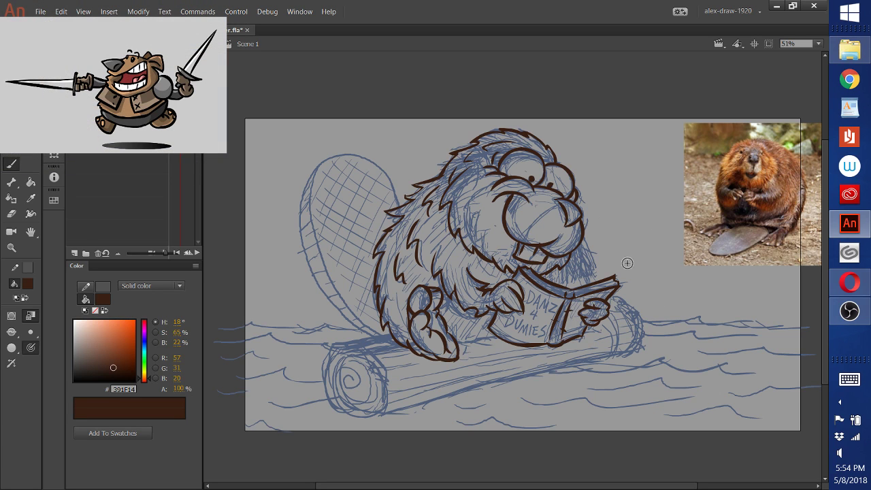
# Ink the furry edge of the body's far side between the muzzle and the open book
pyautogui.moveTo(584, 241)
pyautogui.mouseDown()
pyautogui.moveTo(577, 232)
pyautogui.moveTo(590, 245)
pyautogui.moveTo(595, 284)
pyautogui.mouseUp()
pyautogui.moveTo(584, 239); pyautogui.dragTo(593, 285)
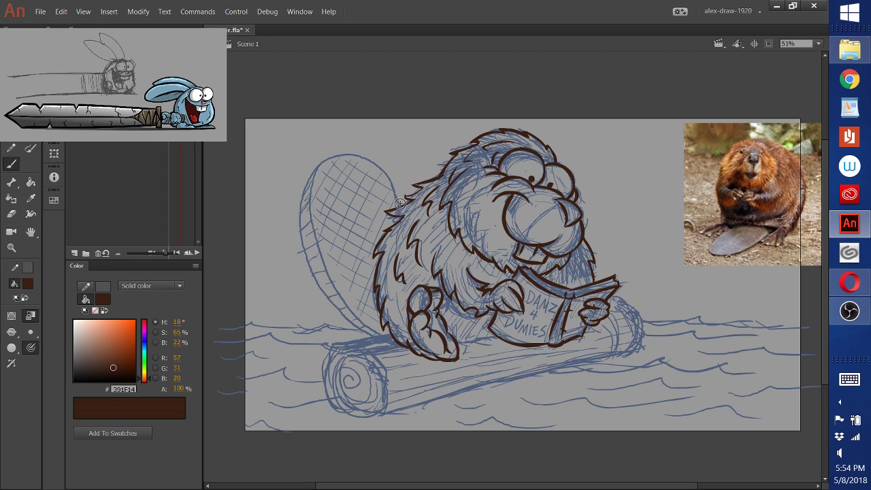
# Ink the tail's outer outline, undoing and redrawing the first attempt, and add the inner line along its thick rim
pyautogui.moveTo(400, 206)
pyautogui.mouseDown()
pyautogui.moveTo(394, 185)
pyautogui.moveTo(363, 157)
pyautogui.moveTo(300, 225)
pyautogui.moveTo(329, 299)
pyautogui.moveTo(352, 324)
pyautogui.moveTo(402, 341)
pyautogui.mouseUp()
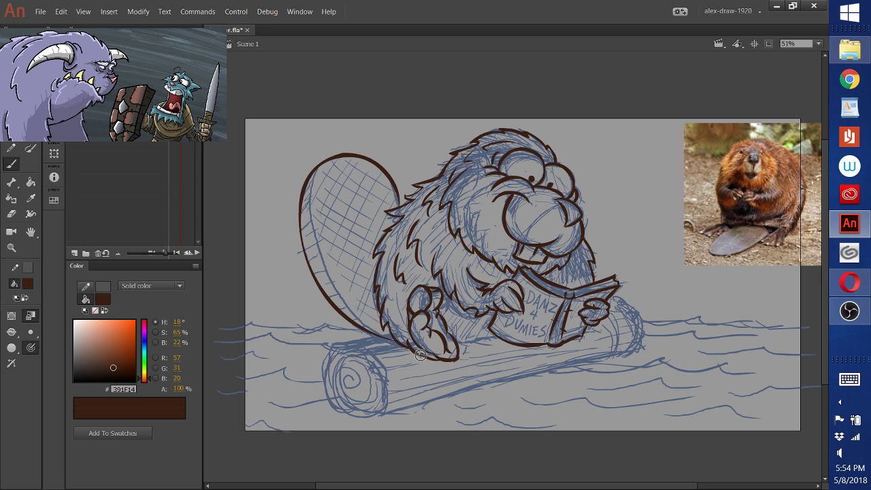
pyautogui.hotkey('ctrl', 'z')
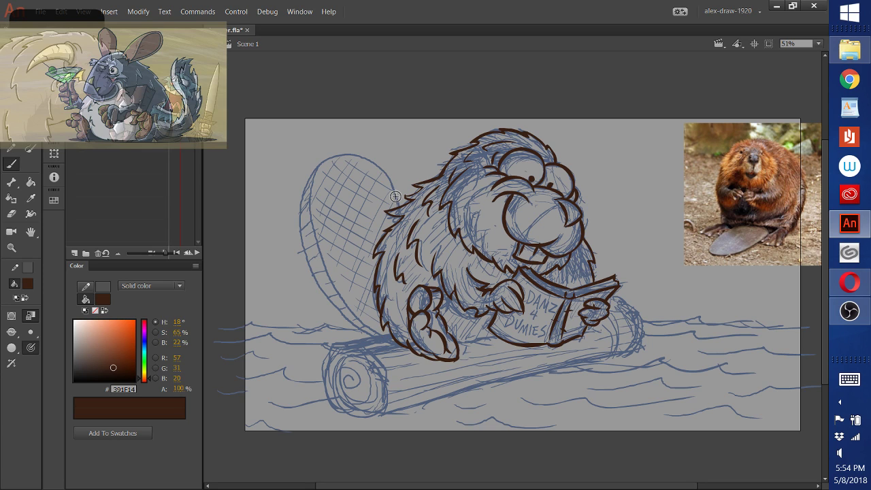
pyautogui.moveTo(389, 176)
pyautogui.mouseDown()
pyautogui.moveTo(399, 204)
pyautogui.moveTo(300, 202)
pyautogui.mouseUp()
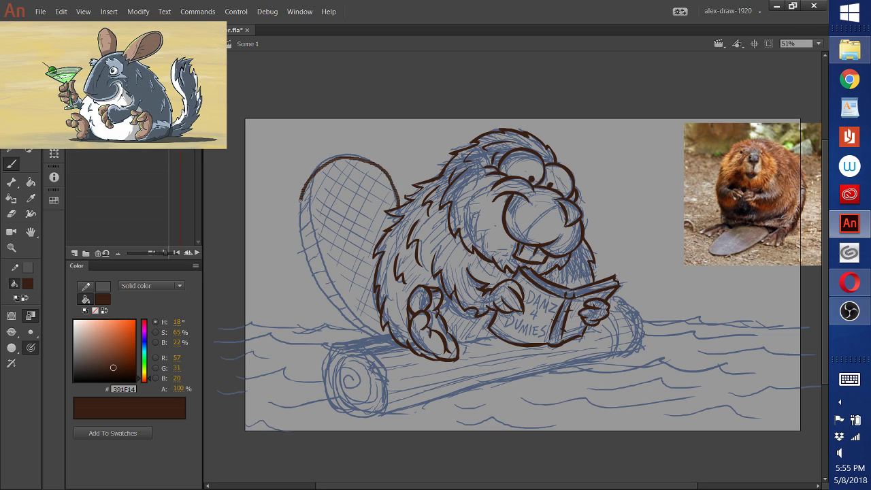
pyautogui.moveTo(389, 175)
pyautogui.mouseDown()
pyautogui.moveTo(301, 188)
pyautogui.moveTo(330, 304)
pyautogui.moveTo(394, 346)
pyautogui.mouseUp()
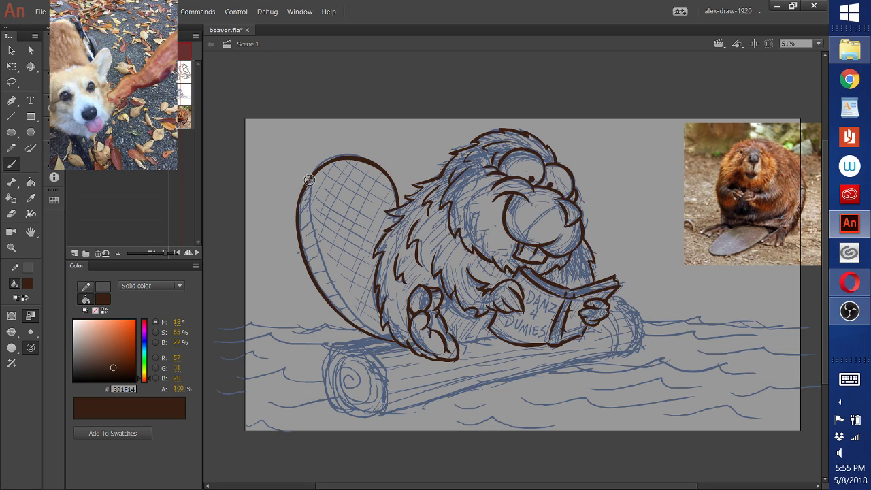
pyautogui.moveTo(309, 180); pyautogui.dragTo(340, 302)
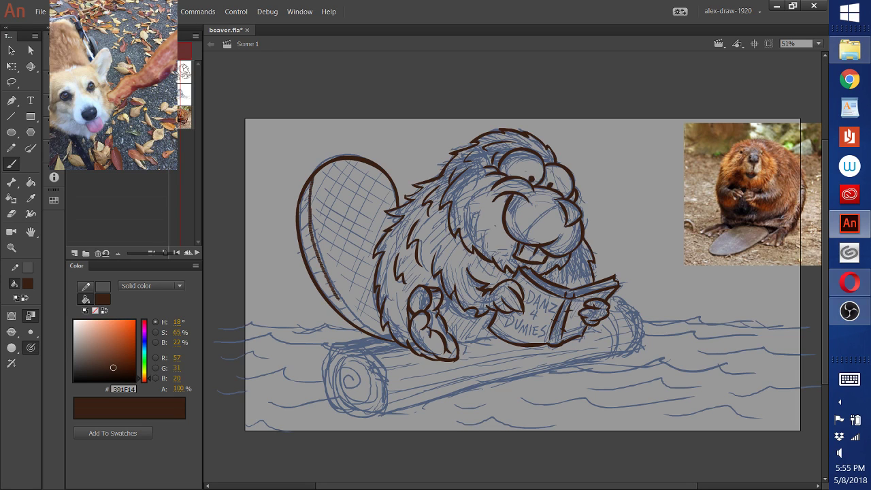
pyautogui.moveTo(309, 179); pyautogui.dragTo(384, 345)
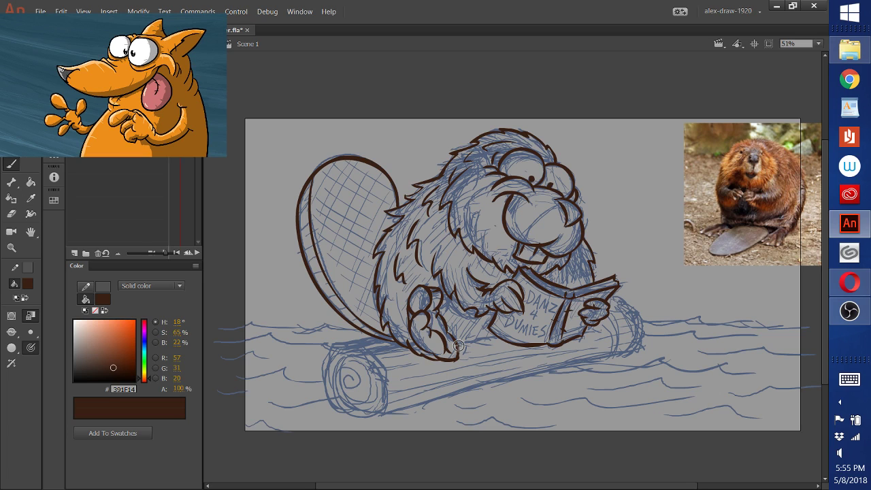
# Ink the belly's furry bottom edge between foot and book, and redo the fur strokes on the chest beneath the muzzle
pyautogui.moveTo(458, 346); pyautogui.dragTo(497, 338)
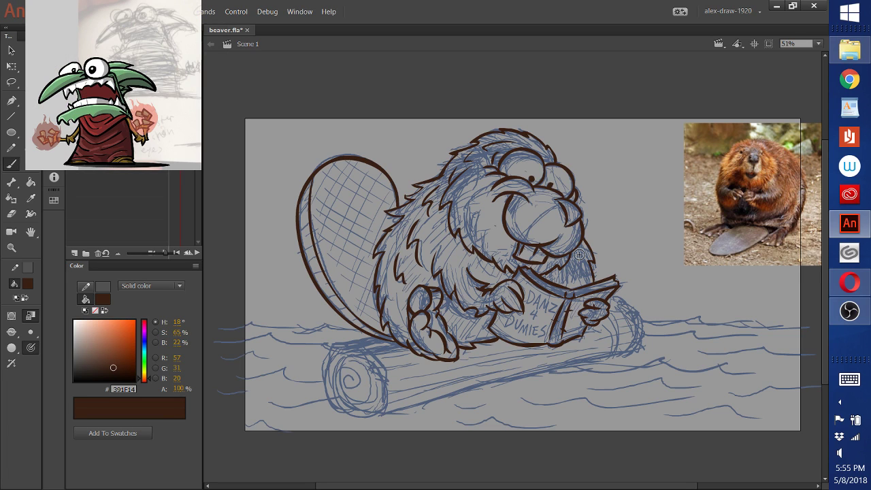
pyautogui.moveTo(578, 255); pyautogui.dragTo(583, 290)
pyautogui.hotkey('ctrl', 'z')
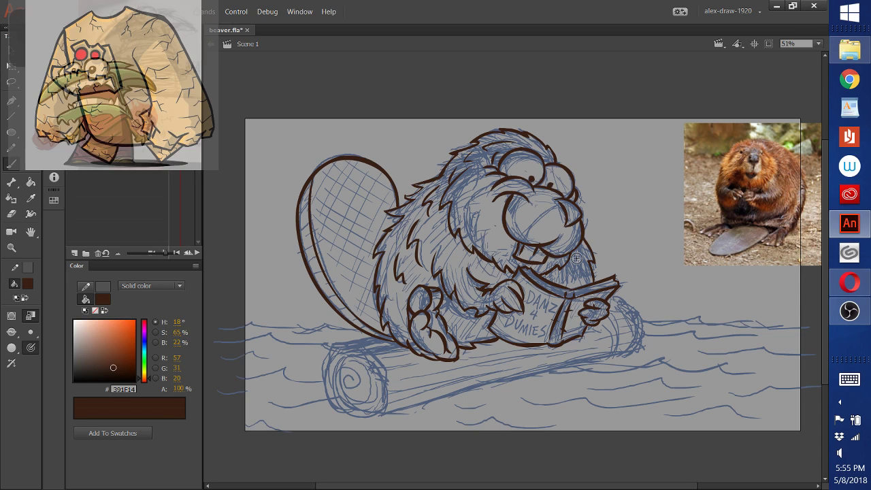
pyautogui.moveTo(576, 258); pyautogui.dragTo(591, 274)
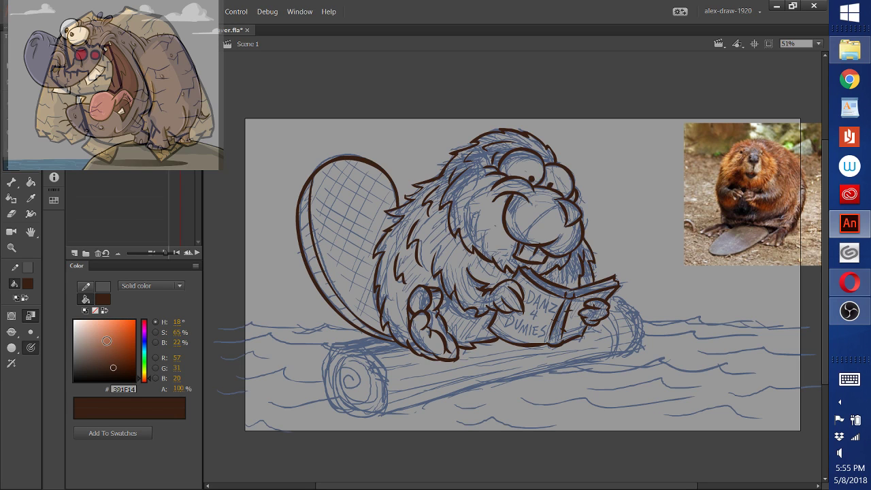
# Set the fill colour to white #FFFFFF and fill both eyes and the front teeth
pyautogui.moveTo(107, 340); pyautogui.dragTo(73, 320)
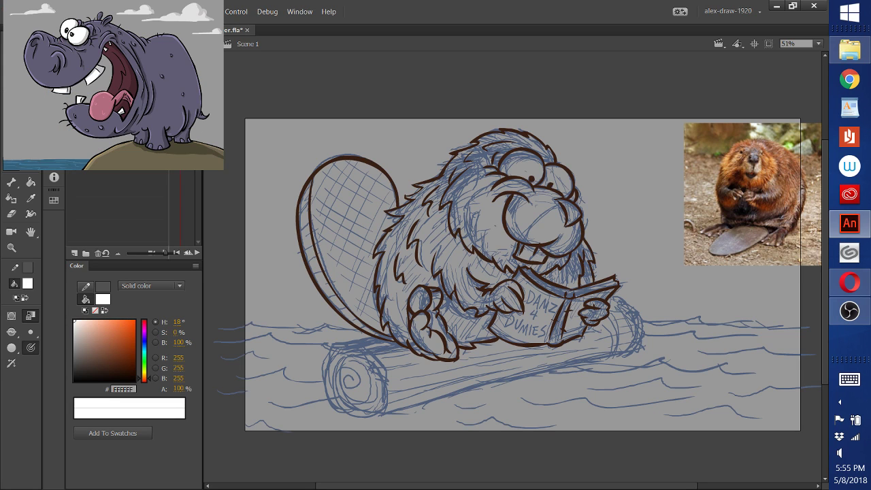
pyautogui.press('k')
pyautogui.click(528, 164)
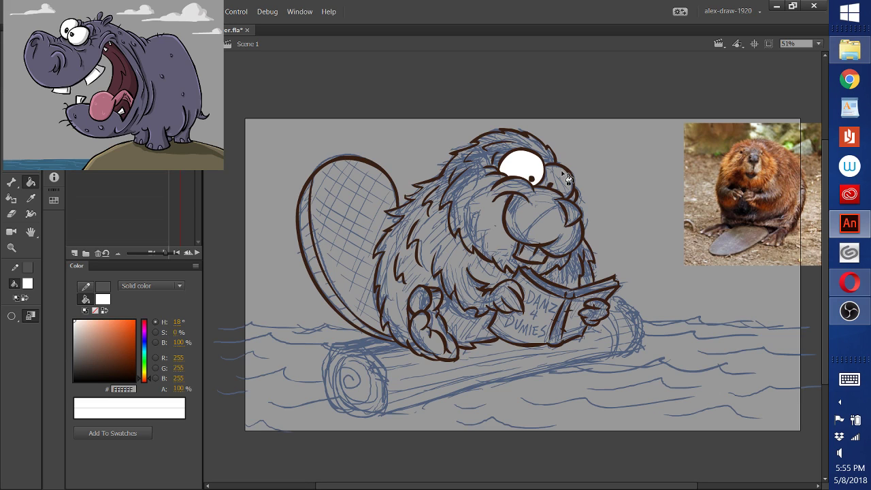
pyautogui.click(567, 177)
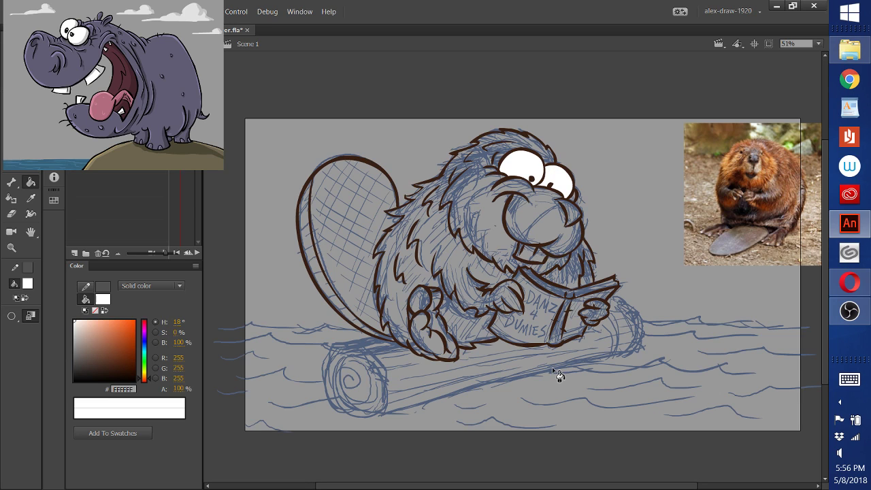
pyautogui.click(532, 253)
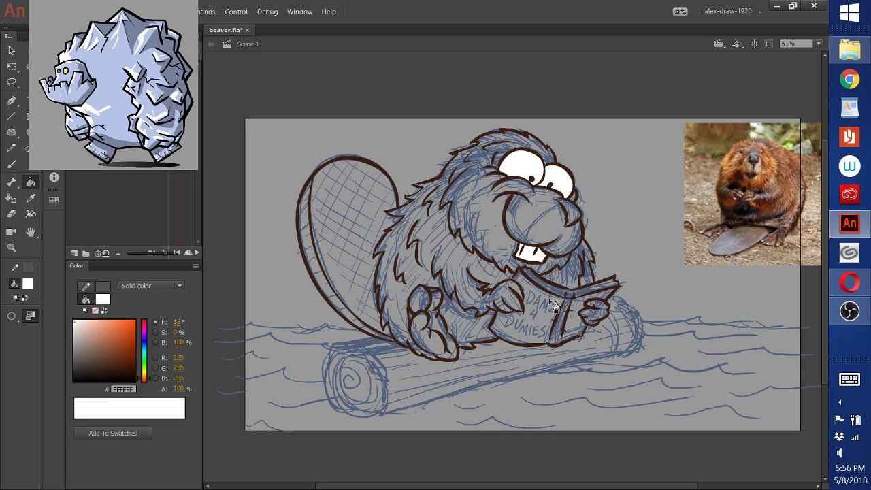
# Fill the beaver's fur with a tan of RGB 189, 133, 77 based on the reference photo
pyautogui.press('i')
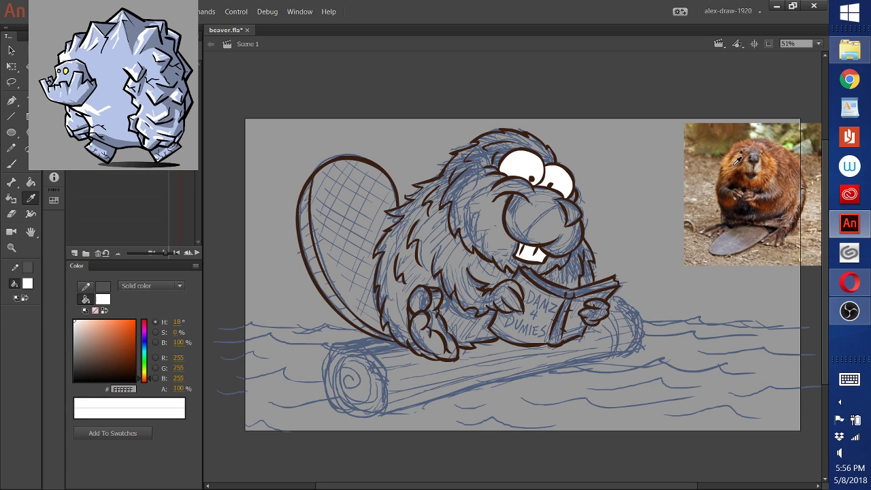
pyautogui.click(737, 161)
pyautogui.click(490, 337)
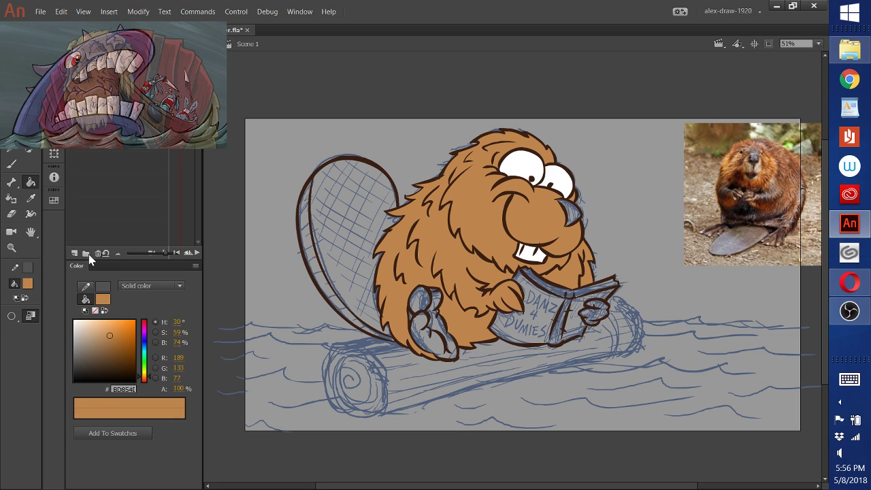
# Try a lighter orange from the reference photo on the fur, undo it, and fill the fur with brown RGB 167, 114, 61
pyautogui.press('i')
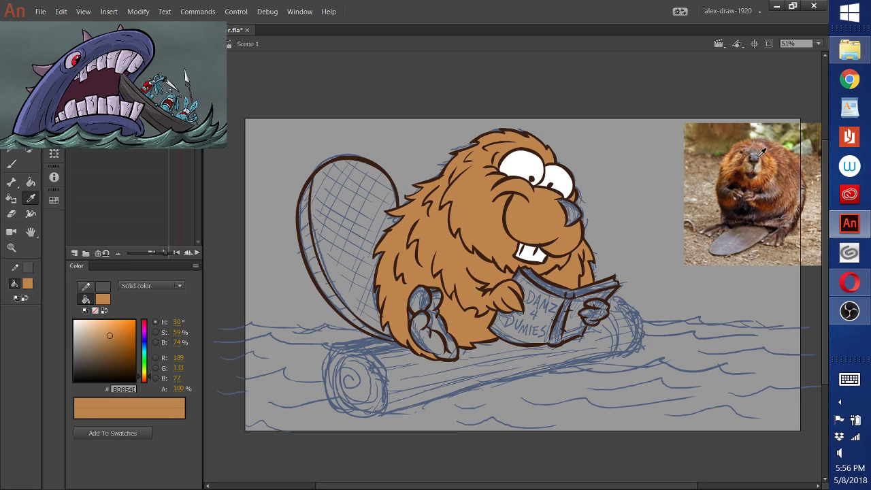
pyautogui.click(760, 156)
pyautogui.click(530, 285)
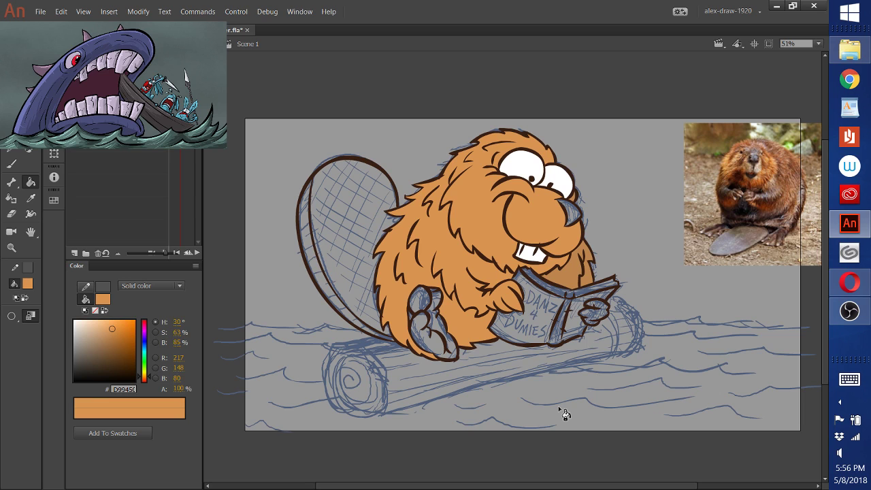
pyautogui.hotkey('ctrl', 'z')
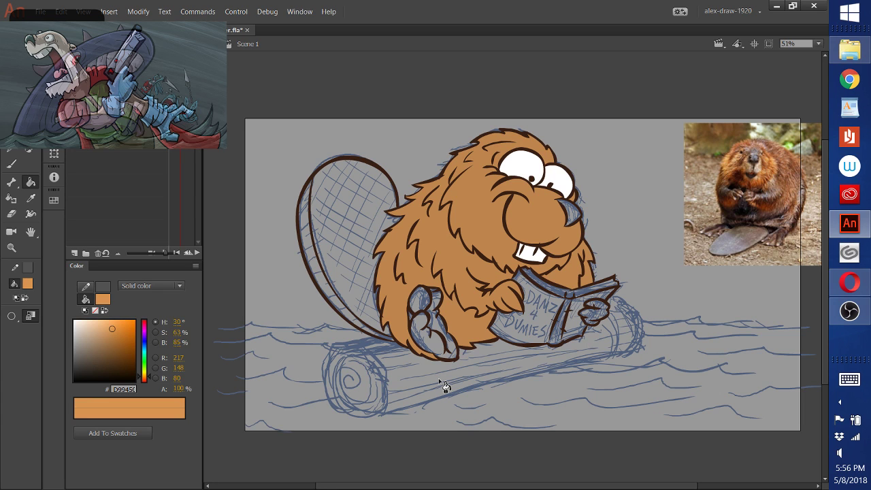
pyautogui.click(568, 280)
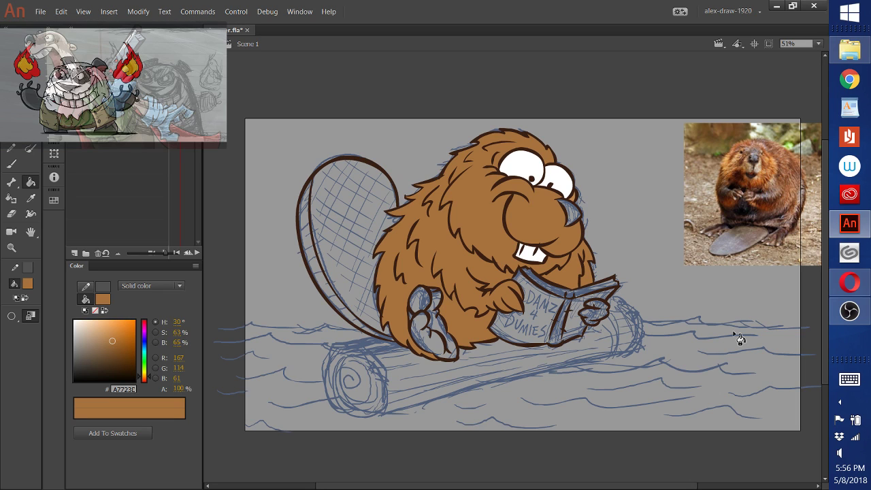
# Set the brush to Paint Inside with light orange RGB 209, 144, 79 and paint a highlight along the muzzle's outer edge, undoing a faulty stroke
pyautogui.click(12, 164)
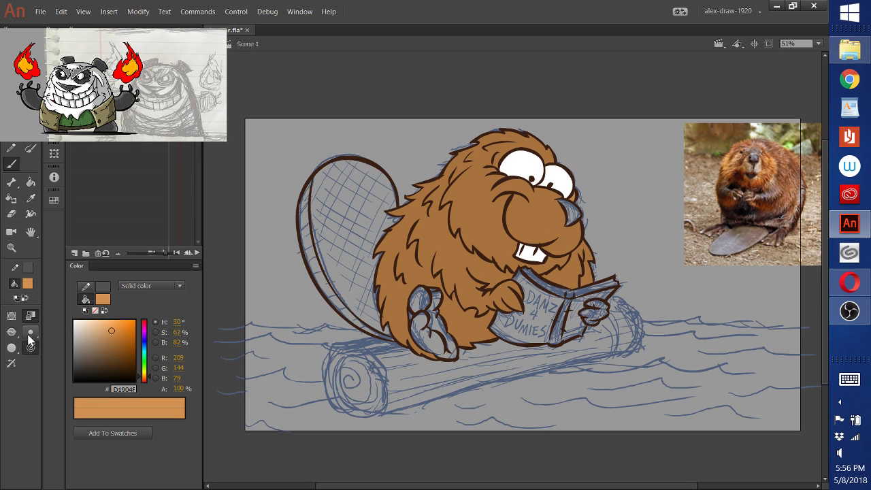
pyautogui.click(28, 335)
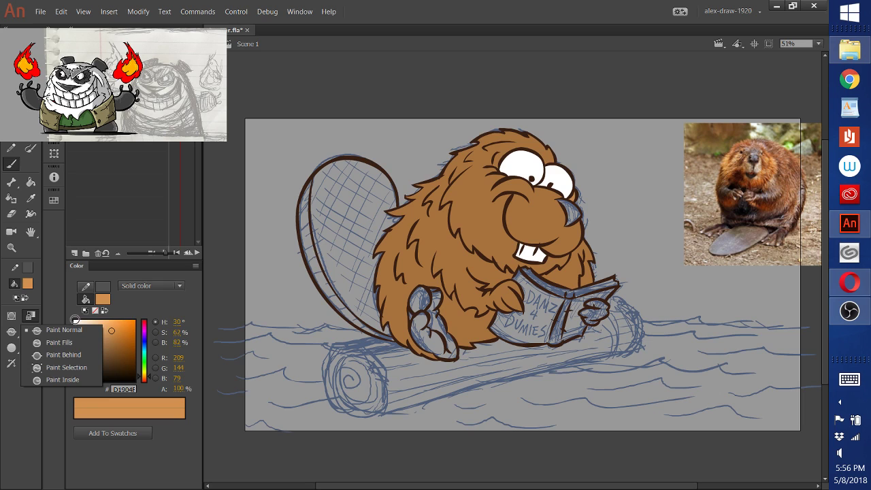
pyautogui.click(63, 380)
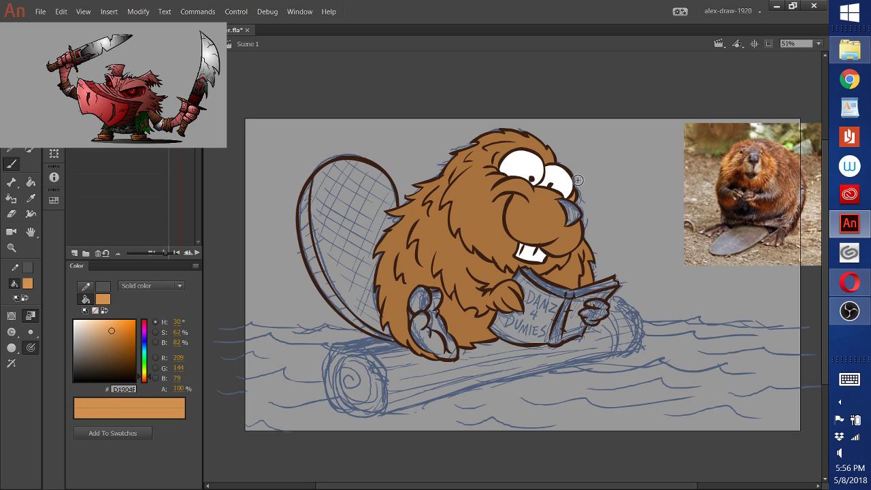
pyautogui.moveTo(581, 224)
pyautogui.mouseDown()
pyautogui.moveTo(575, 244)
pyautogui.moveTo(555, 255)
pyautogui.mouseUp()
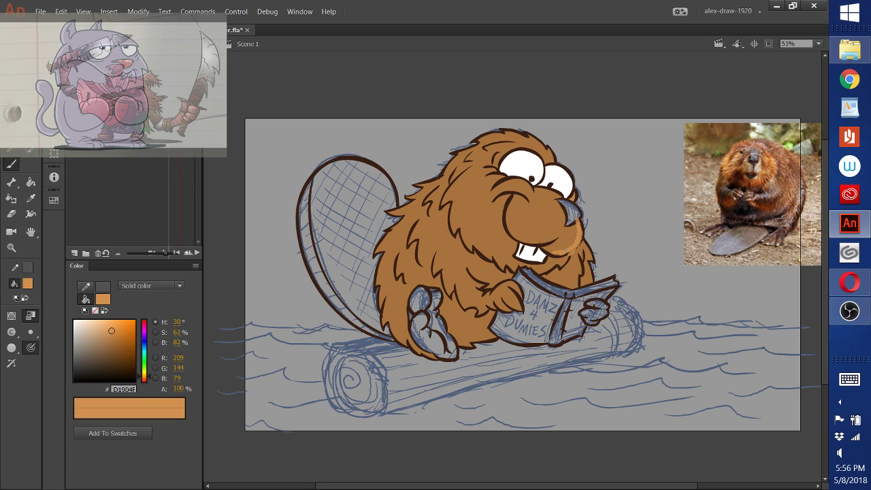
pyautogui.hotkey('ctrl', 'z')
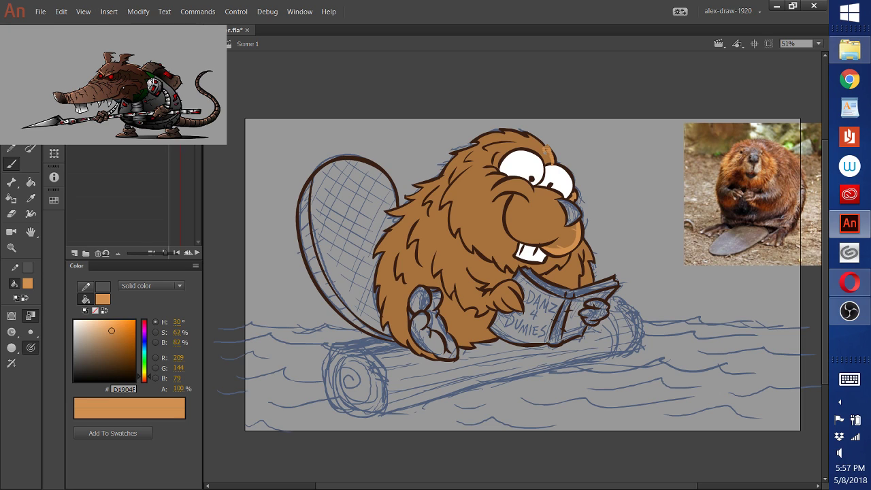
# Paint a light orange highlight along the top of the head, undoing and redrawing strokes along the fur edge
pyautogui.moveTo(546, 149); pyautogui.dragTo(503, 130)
pyautogui.hotkey('ctrl', 'z')
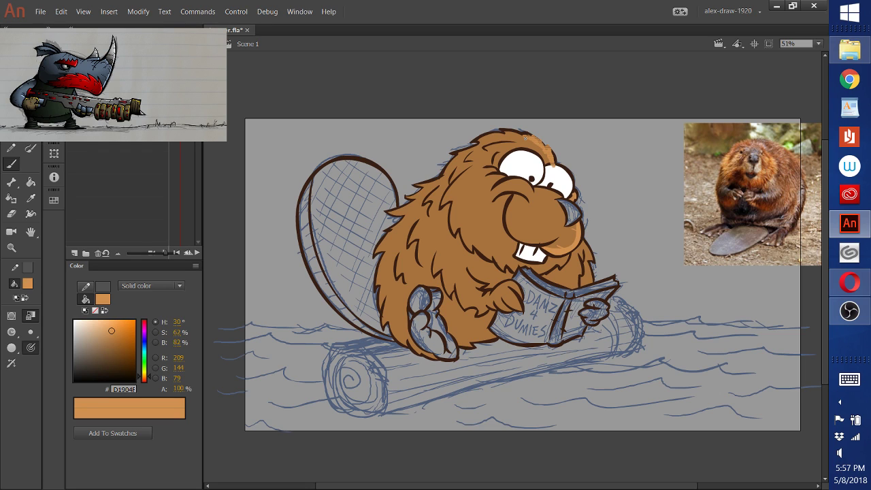
pyautogui.hotkey('ctrl', 'z')
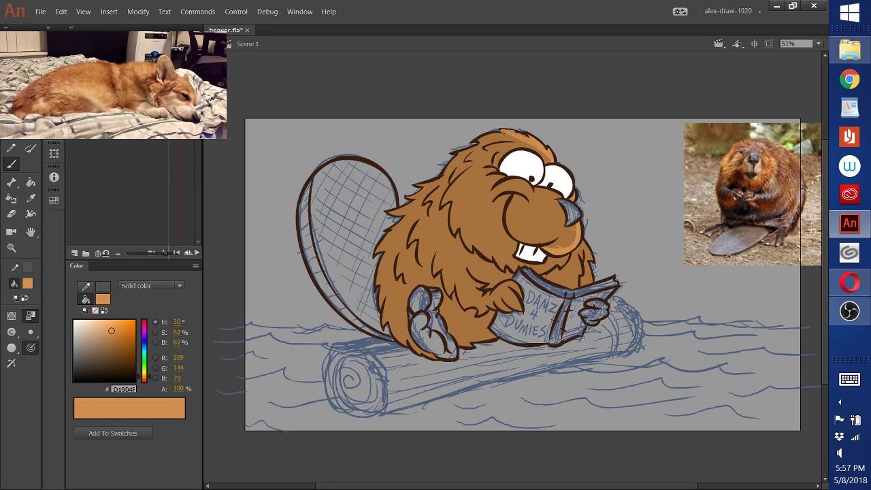
pyautogui.hotkey('ctrl', 'z')
pyautogui.moveTo(501, 134); pyautogui.dragTo(457, 152)
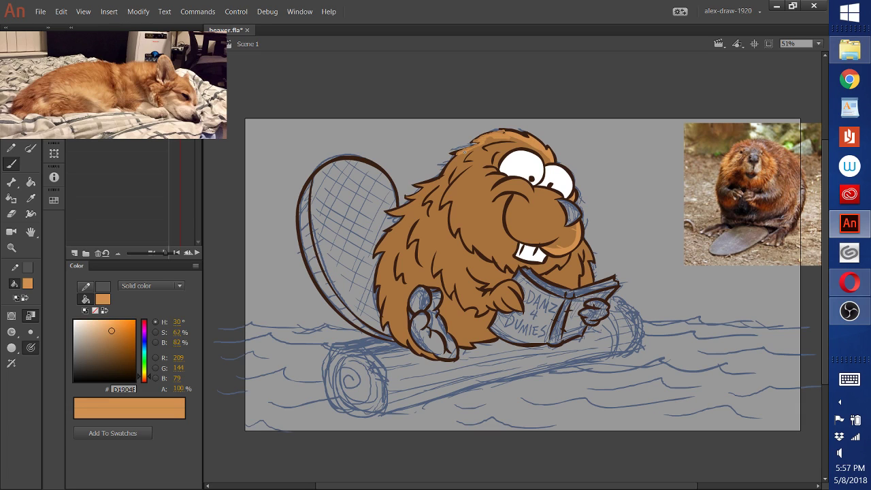
# Undo the last stroke, and try a light orange highlight on the fur along the chest's outer edge, undoing it
pyautogui.hotkey('ctrl', 'z')
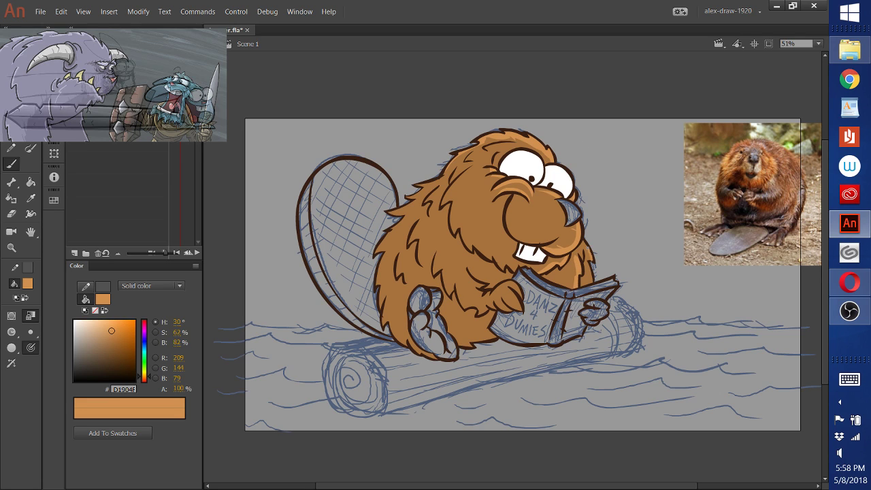
pyautogui.moveTo(587, 251); pyautogui.dragTo(591, 267)
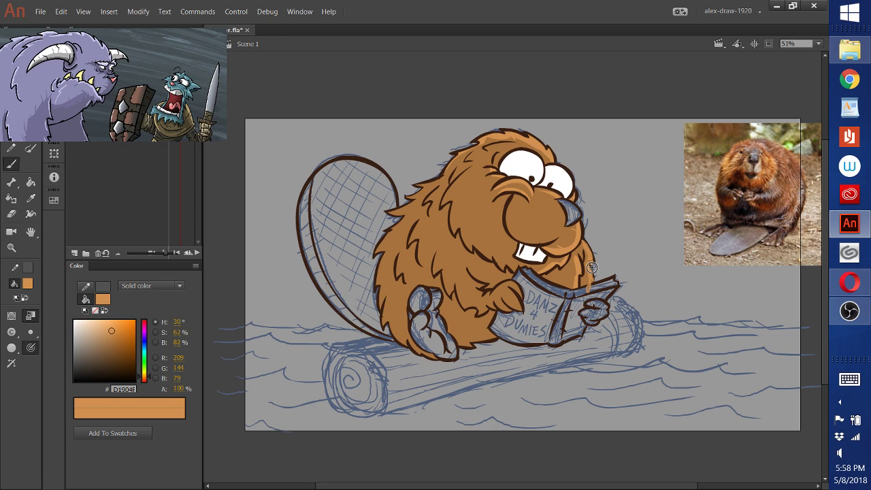
pyautogui.hotkey('ctrl', 'z')
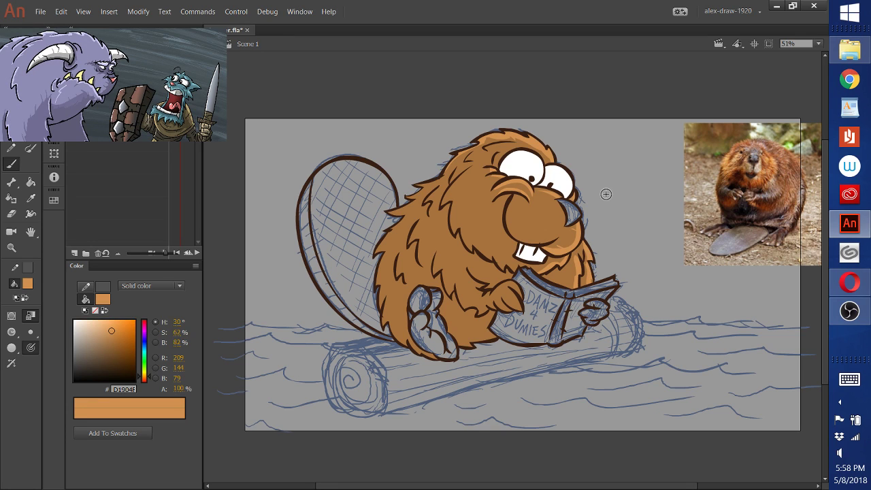
# Fill the far paw holding the book with the fur's brown, RGB 167, 114, 61
pyautogui.press('i')
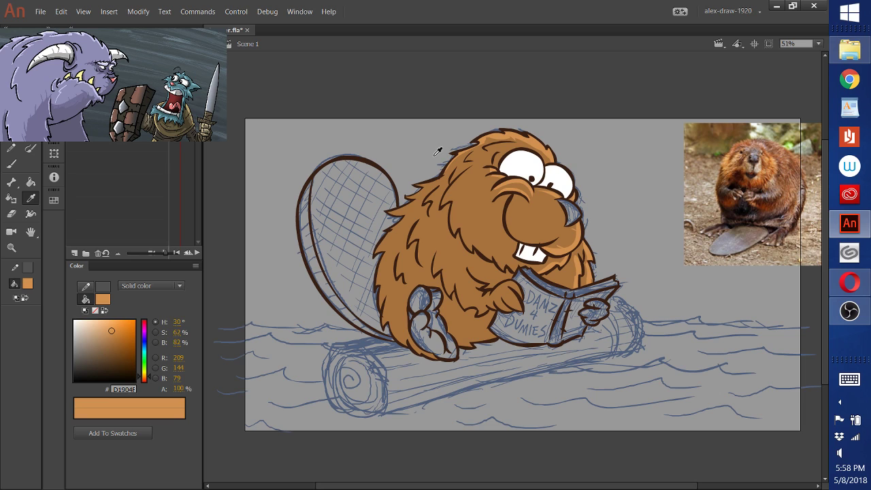
pyautogui.click(487, 287)
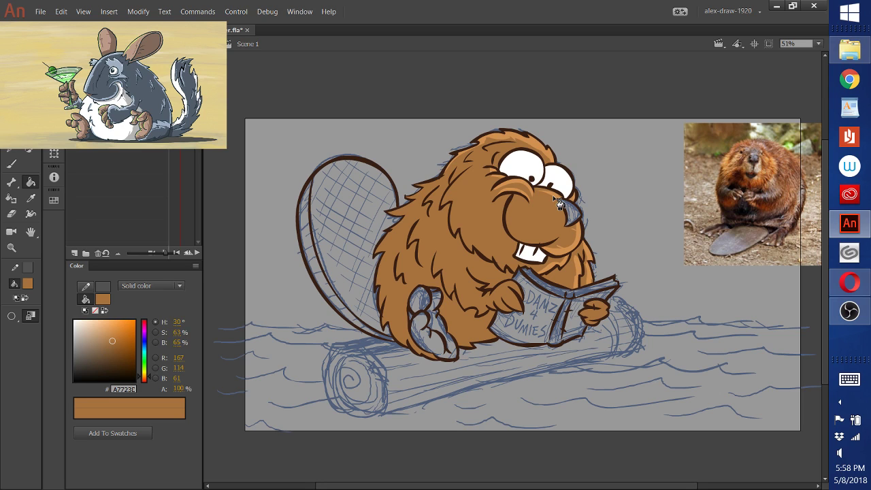
# Try brown fills of RGB 96, 73, 50 and RGB 145, 110, 76 on the beaver's raised foot
pyautogui.click(109, 353)
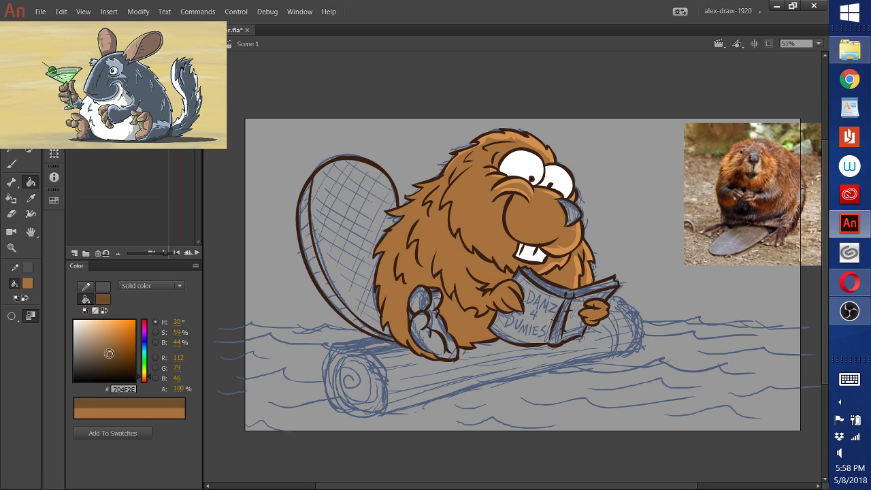
pyautogui.moveTo(109, 354); pyautogui.dragTo(102, 358)
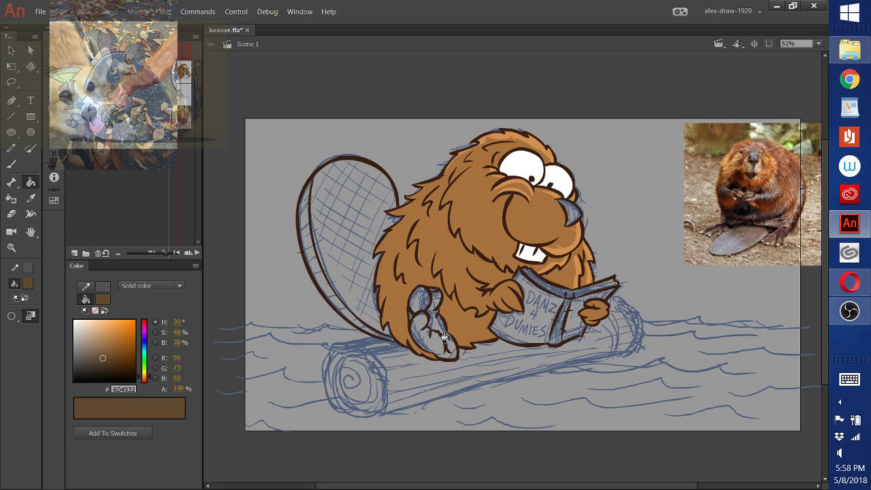
pyautogui.click(443, 336)
pyautogui.click(100, 350)
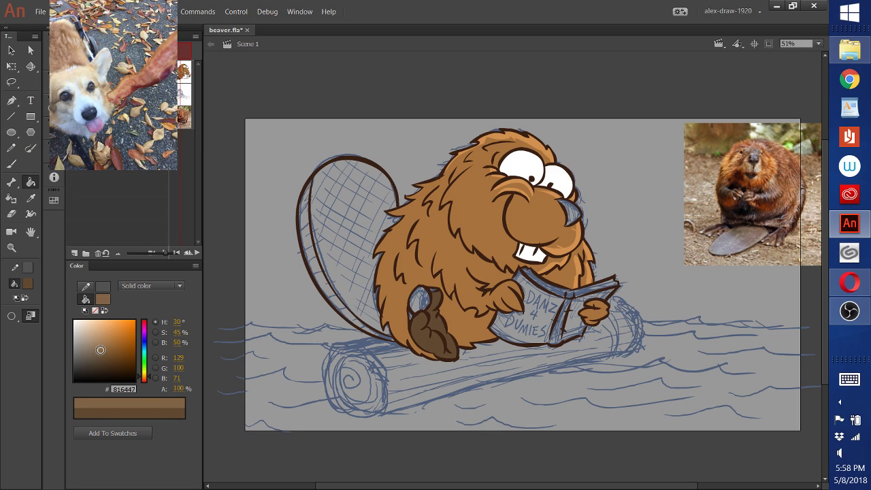
pyautogui.click(102, 345)
pyautogui.click(422, 309)
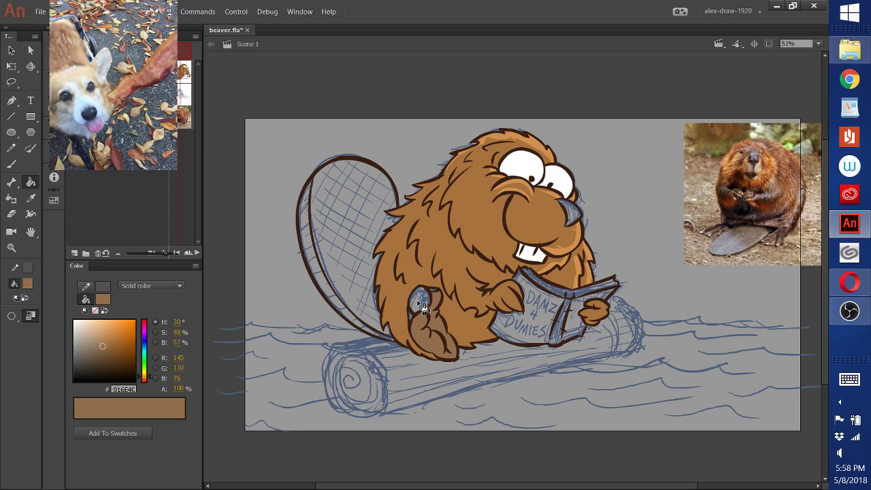
# Fill all parts of the raised foot with brown RGB 121, 86, 52
pyautogui.click(108, 352)
pyautogui.click(428, 307)
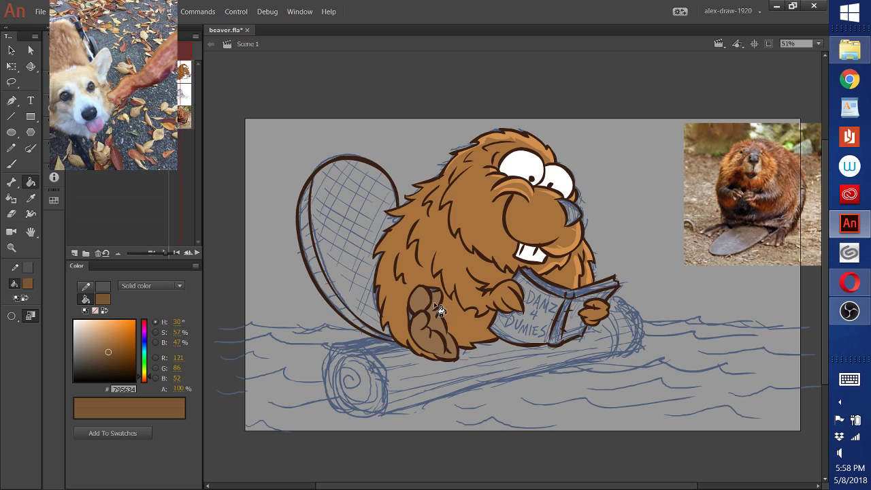
pyautogui.click(418, 325)
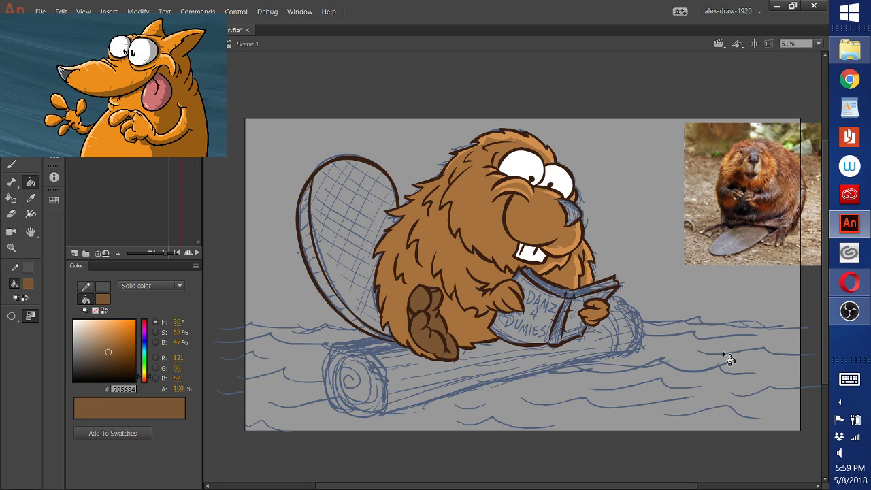
# Paint light orange highlights of RGB 209, 144, 79 along the cheek fur and on the near arm's fur
pyautogui.click(31, 199)
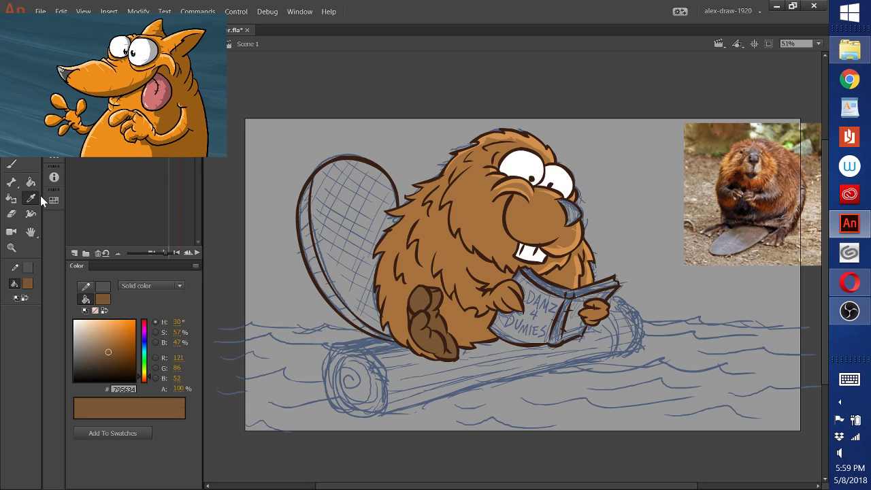
pyautogui.click(17, 166)
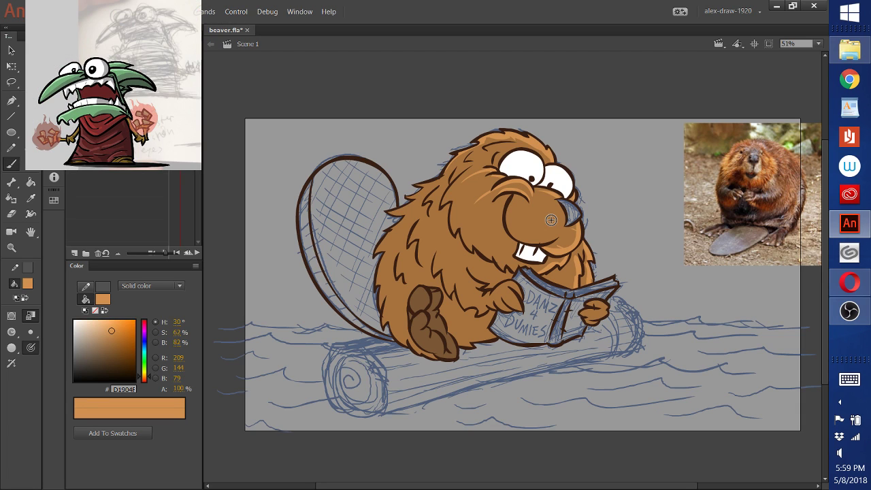
pyautogui.moveTo(490, 188); pyautogui.dragTo(470, 233)
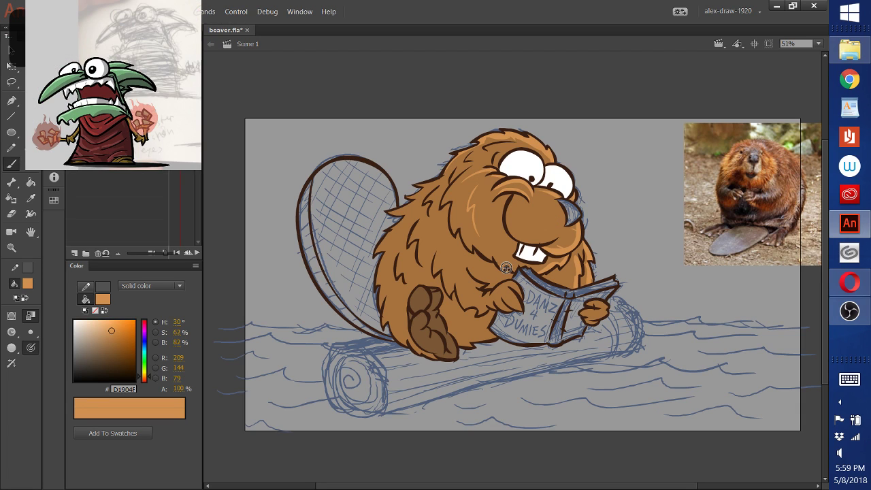
pyautogui.moveTo(482, 187); pyautogui.dragTo(488, 244)
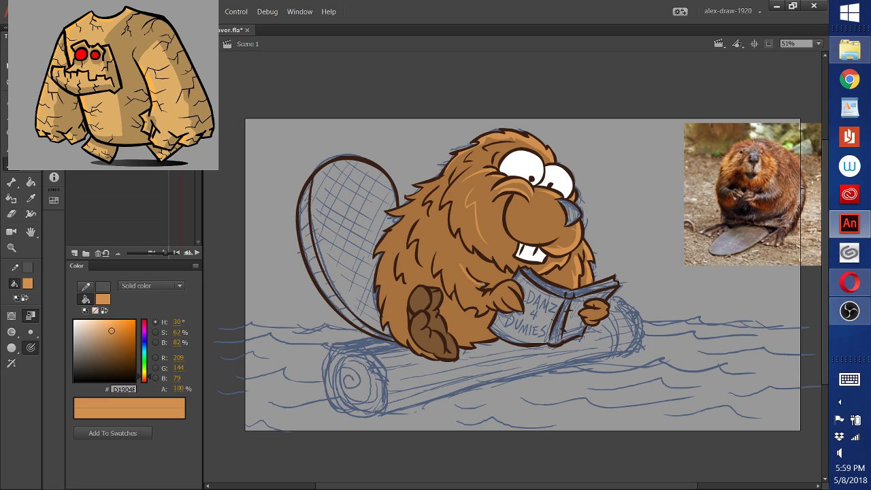
pyautogui.moveTo(494, 295); pyautogui.dragTo(475, 287)
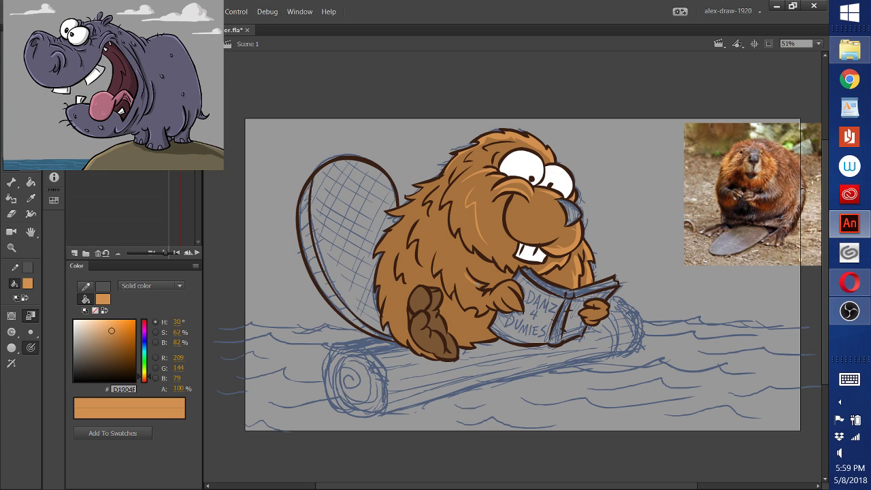
pyautogui.moveTo(467, 270); pyautogui.dragTo(483, 291)
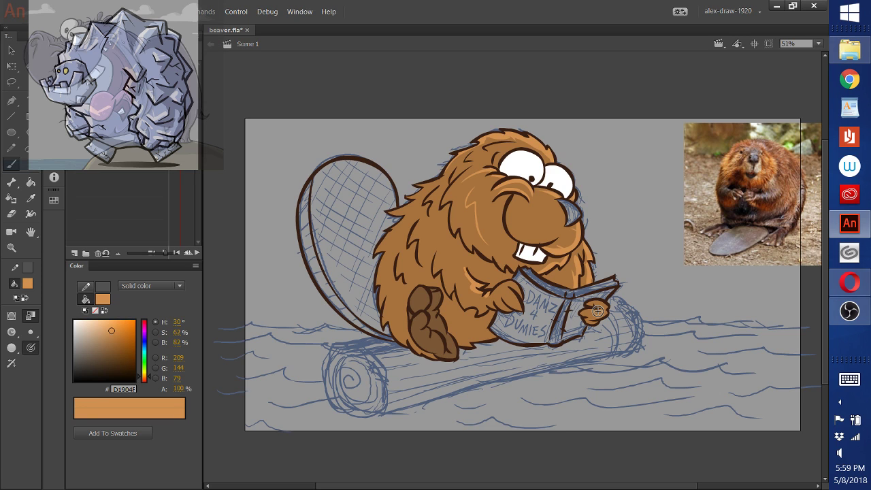
# Colour both paws holding the book with the foot's brown, RGB 121, 86, 52
pyautogui.press('i')
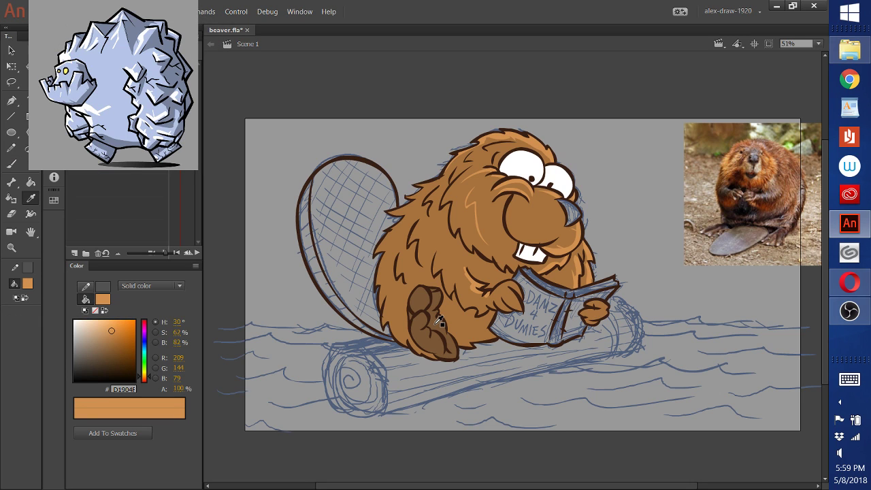
pyautogui.click(439, 321)
pyautogui.press('b')
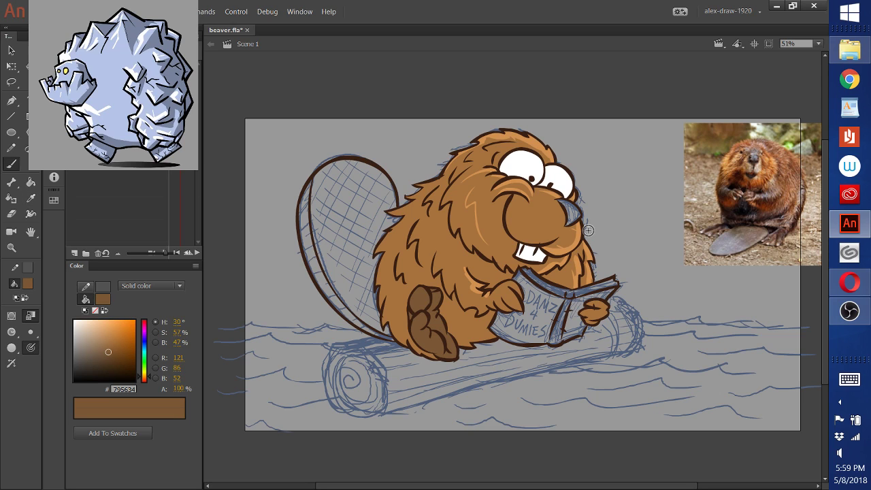
pyautogui.moveTo(491, 306)
pyautogui.mouseDown()
pyautogui.moveTo(498, 290)
pyautogui.moveTo(512, 299)
pyautogui.mouseUp()
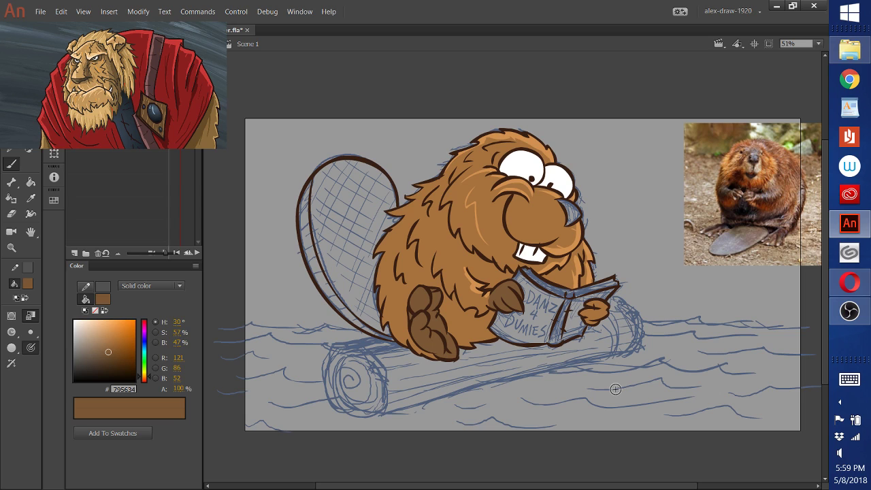
pyautogui.click(31, 180)
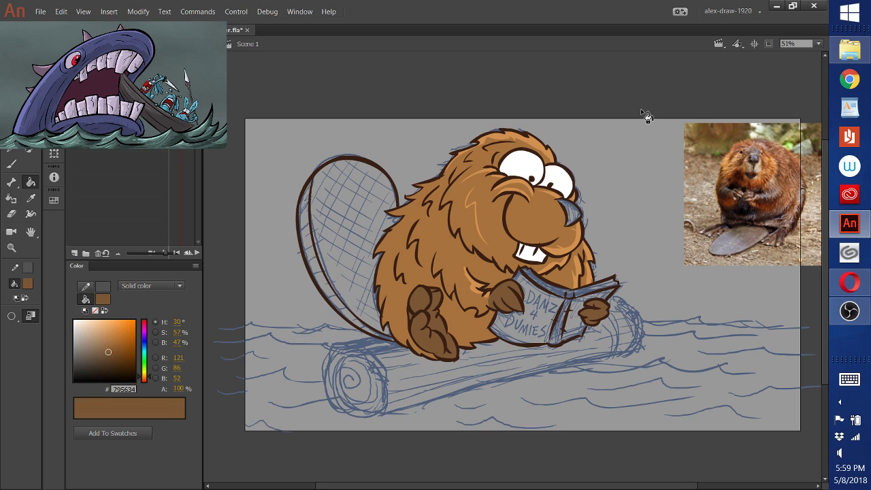
# Fill the tail's face with grey-brown RGB 102, 81, 61, undo a stray fill on the outlines, and fill the tail's edge with RGB 63, 50, 38
pyautogui.click(360, 257)
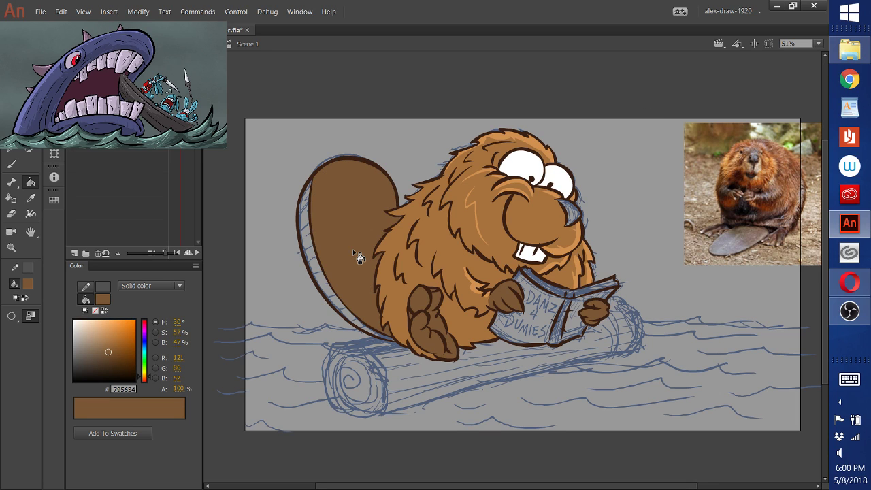
pyautogui.click(99, 355)
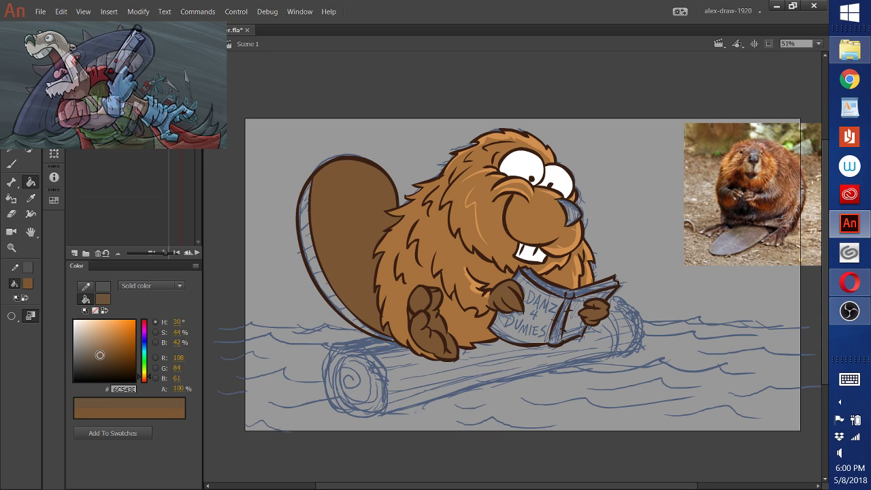
pyautogui.moveTo(99, 355); pyautogui.dragTo(97, 356)
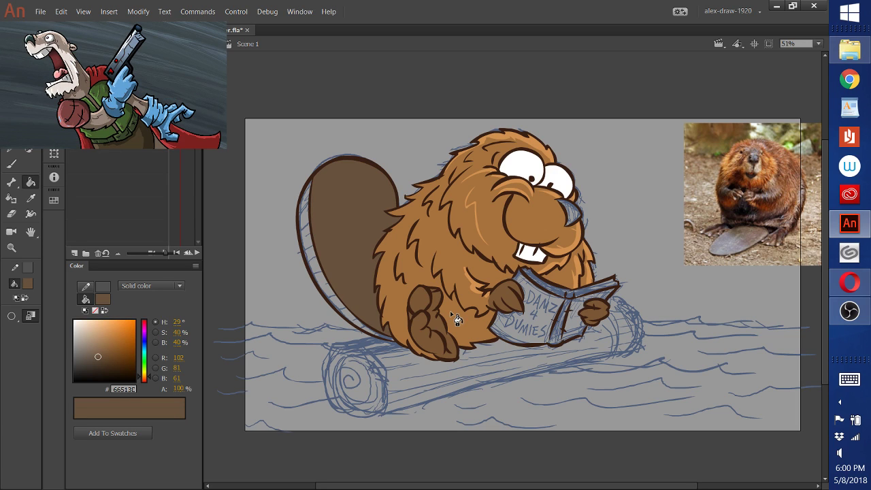
pyautogui.click(414, 322)
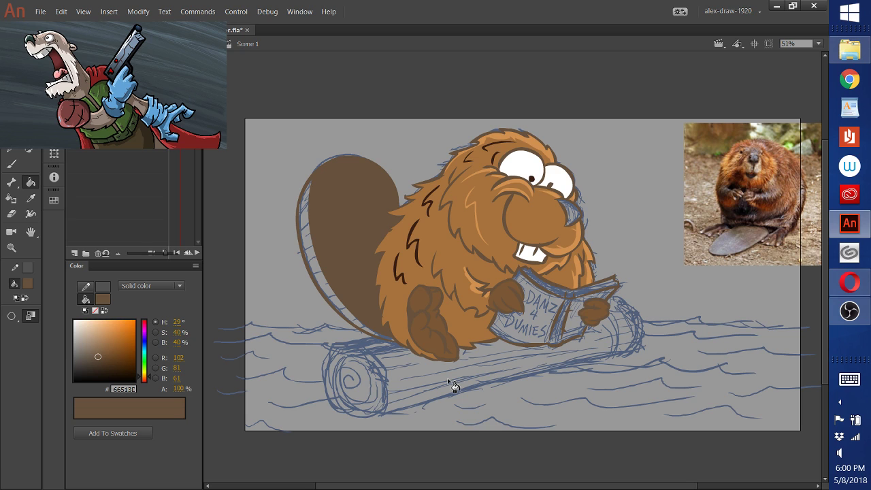
pyautogui.click(441, 361)
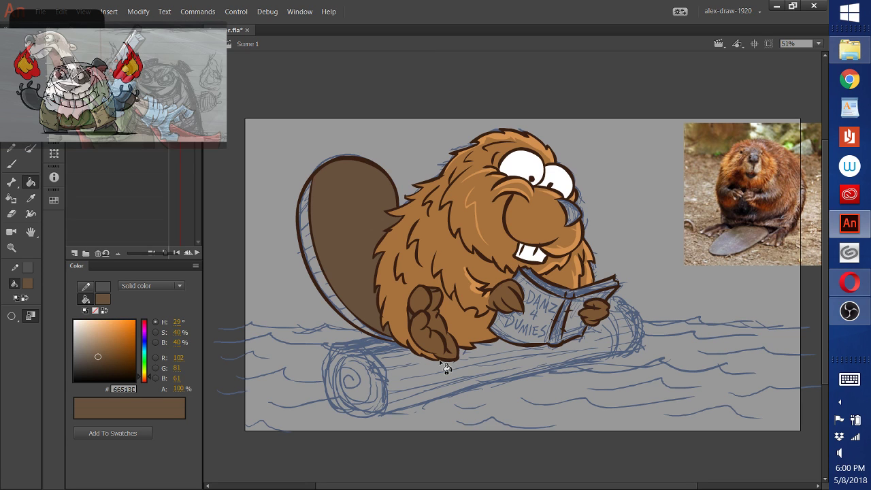
pyautogui.keyDown('alt'); pyautogui.click(305, 248); pyautogui.keyUp('alt')
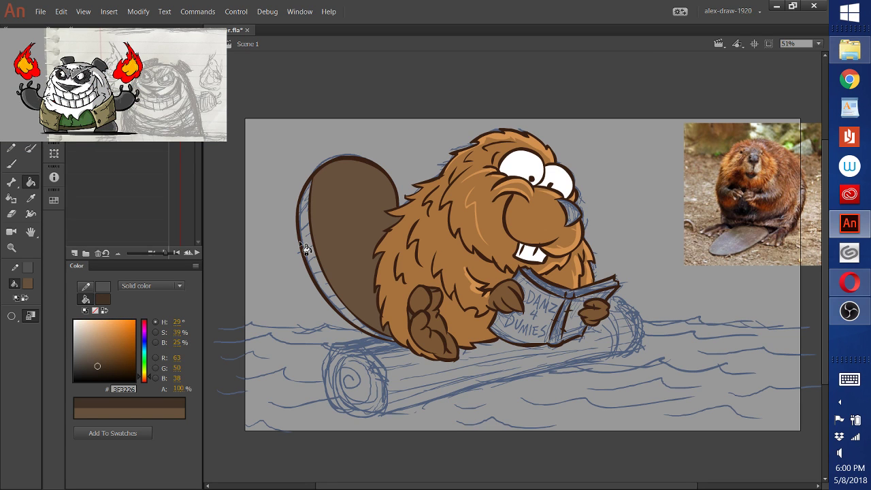
pyautogui.click(305, 249)
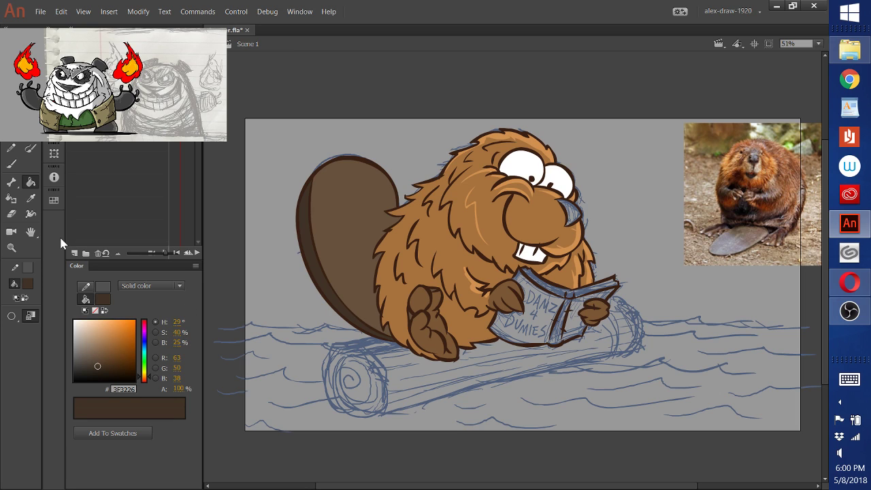
# Brush a series of parallel diagonal lines across the tail's face in the outline's dark brown, RGB 57, 31, 20
pyautogui.click(31, 198)
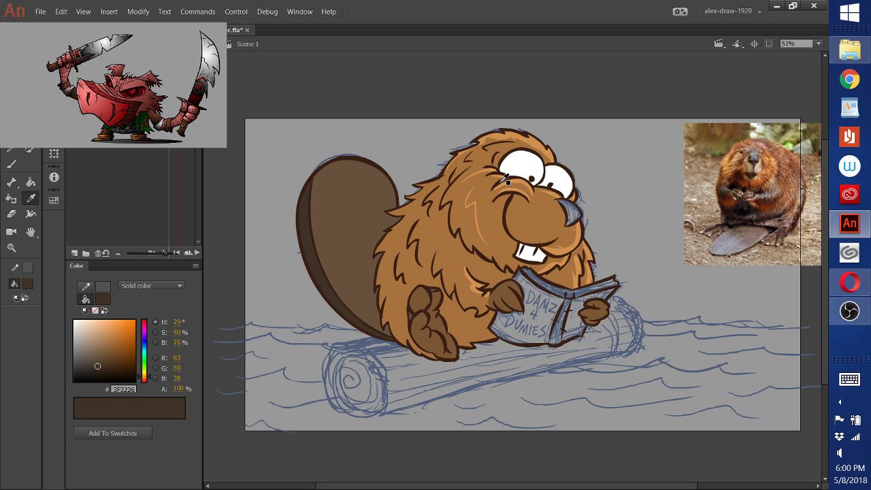
pyautogui.click(504, 181)
pyautogui.click(13, 164)
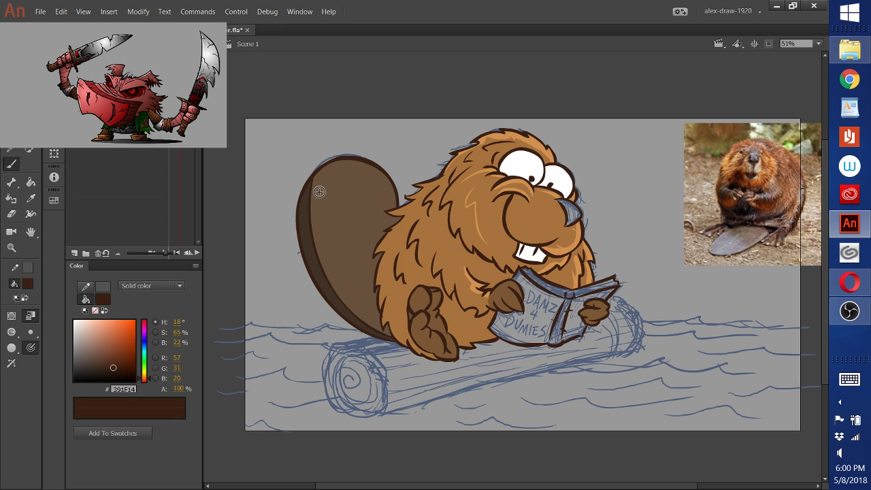
pyautogui.moveTo(311, 209); pyautogui.dragTo(336, 166)
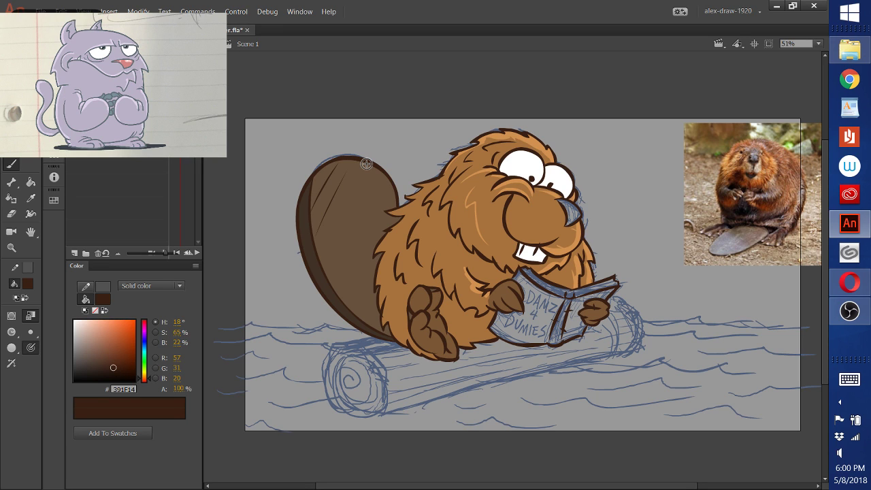
pyautogui.moveTo(366, 164); pyautogui.dragTo(326, 235)
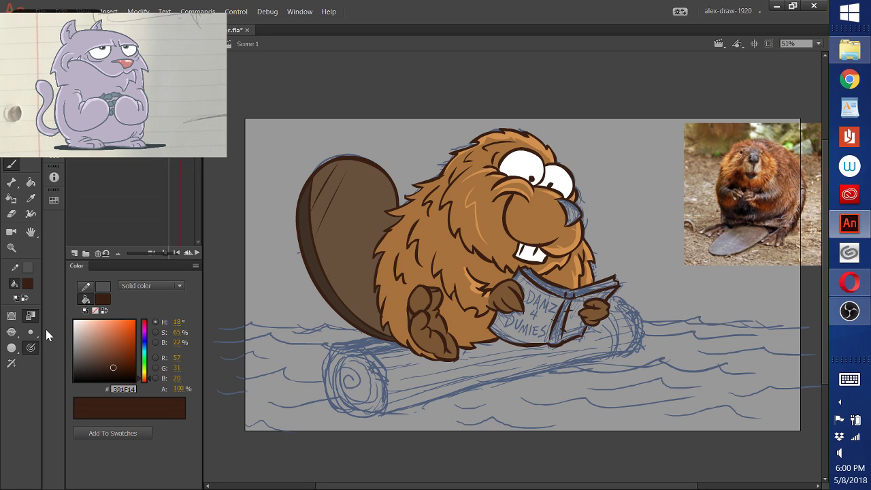
pyautogui.moveTo(359, 173); pyautogui.dragTo(328, 256)
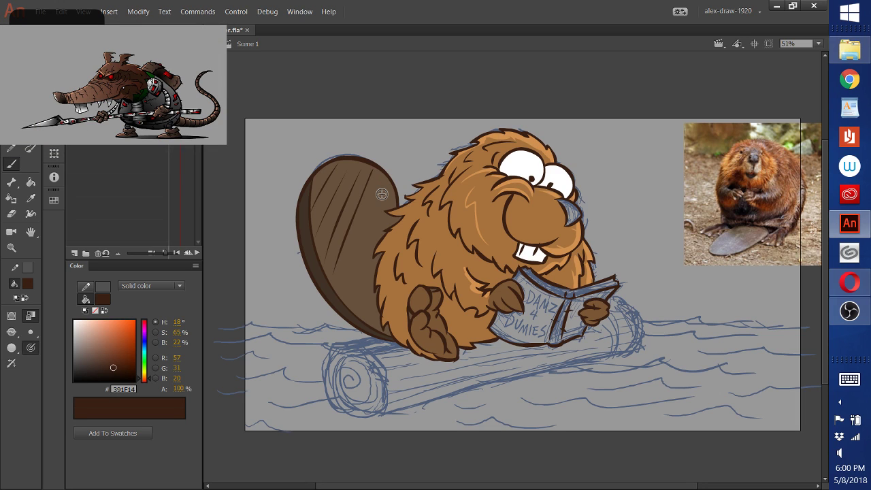
pyautogui.moveTo(387, 177); pyautogui.dragTo(346, 288)
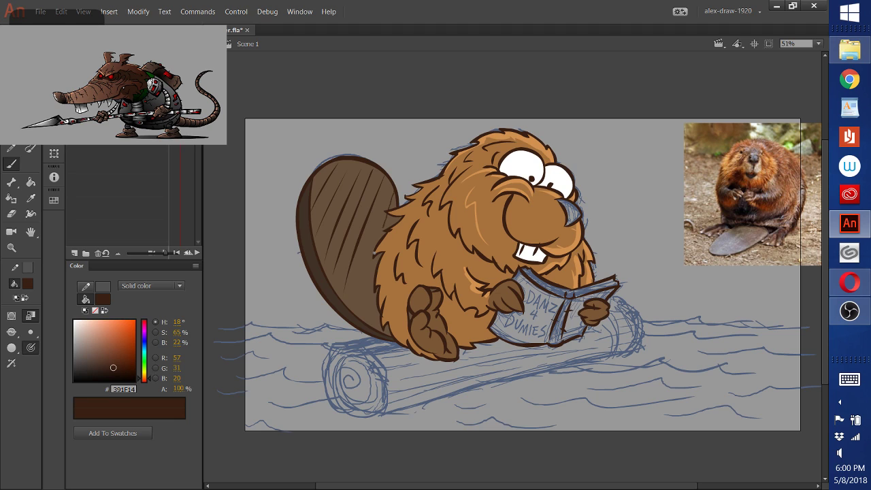
pyautogui.moveTo(385, 203); pyautogui.dragTo(361, 293)
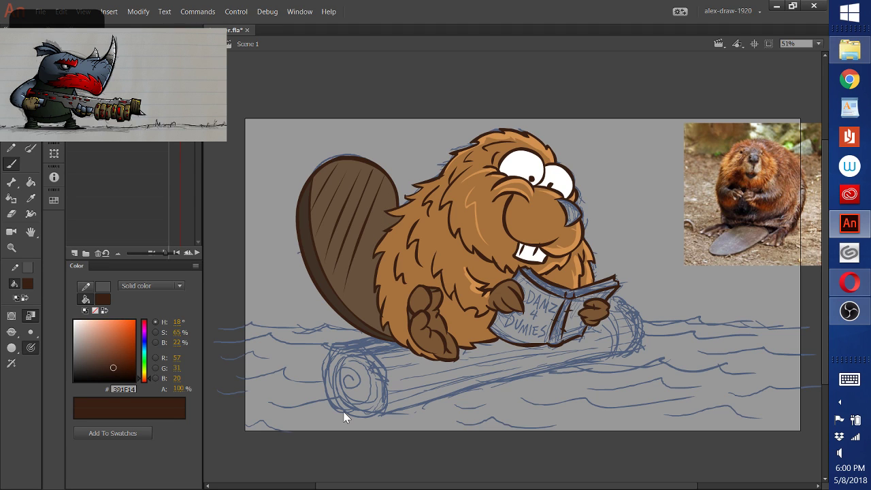
# Set the brush to Paint Inside and cross the tail's diagonal lines with opposing strokes, adding short lines along its edge
pyautogui.click(30, 315)
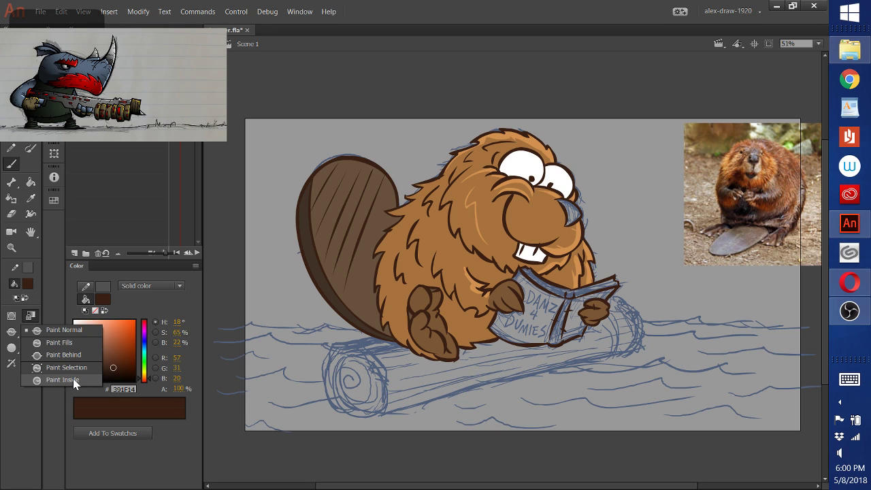
pyautogui.click(74, 381)
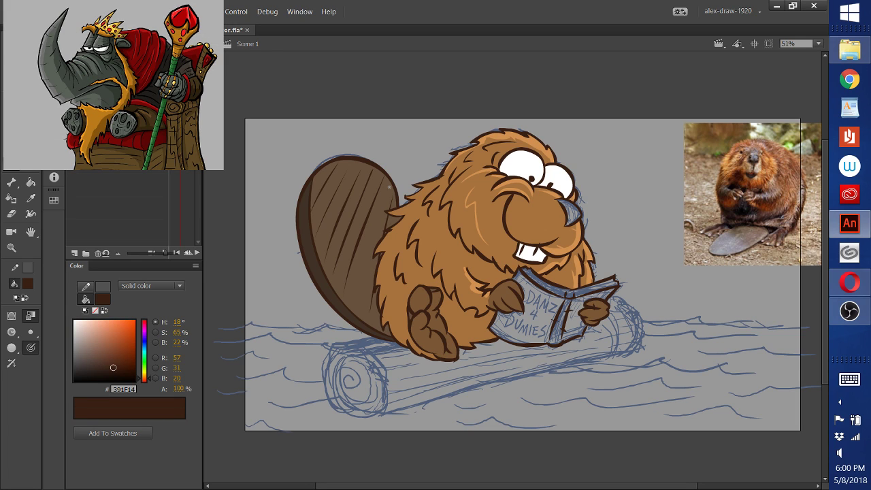
pyautogui.moveTo(389, 188); pyautogui.dragTo(397, 264)
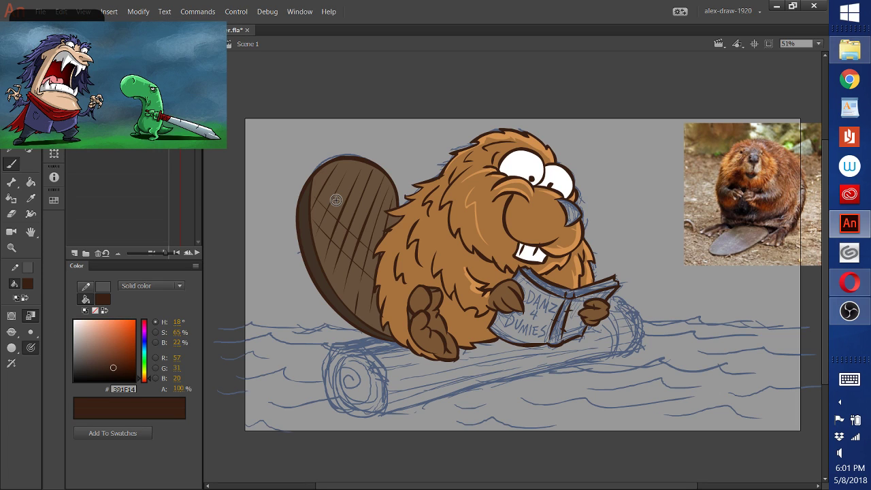
pyautogui.moveTo(327, 185); pyautogui.dragTo(354, 210)
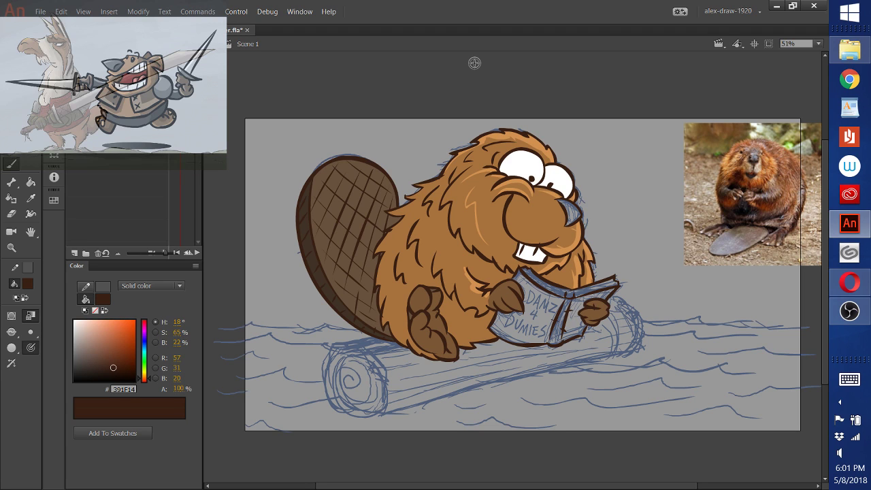
# Darken the sampled fur colour to a shadow brown of RGB 104, 75, 45 and set the brush to Paint Inside
pyautogui.press('i')
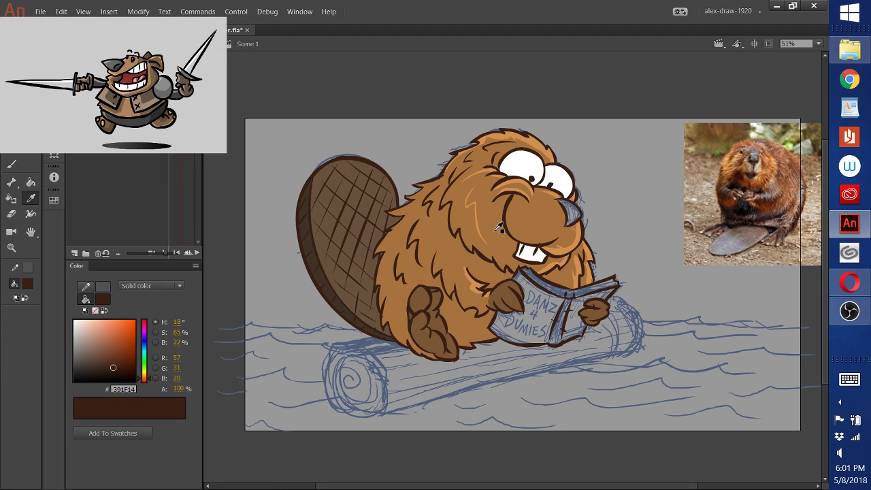
pyautogui.click(503, 232)
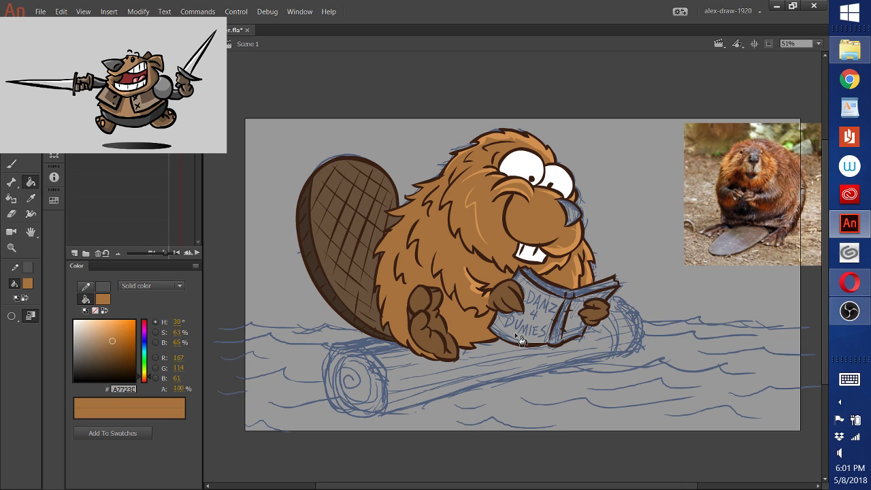
pyautogui.moveTo(110, 348); pyautogui.dragTo(108, 356)
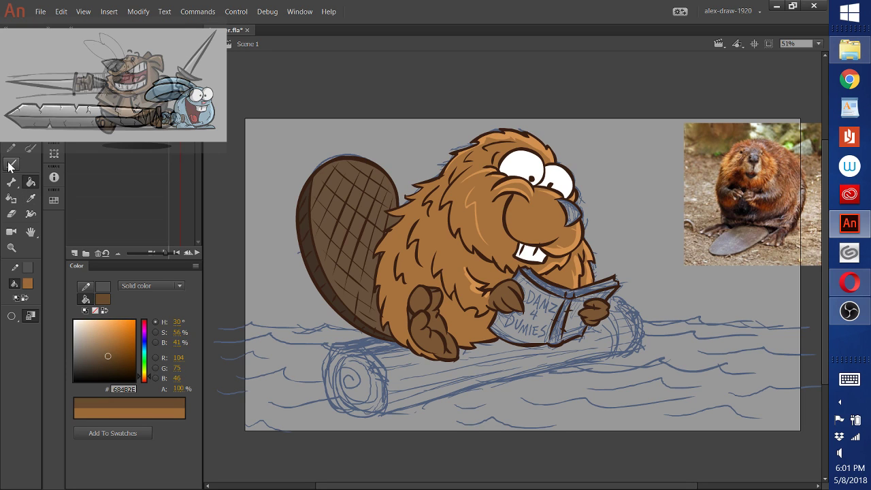
pyautogui.click(10, 166)
pyautogui.click(10, 332)
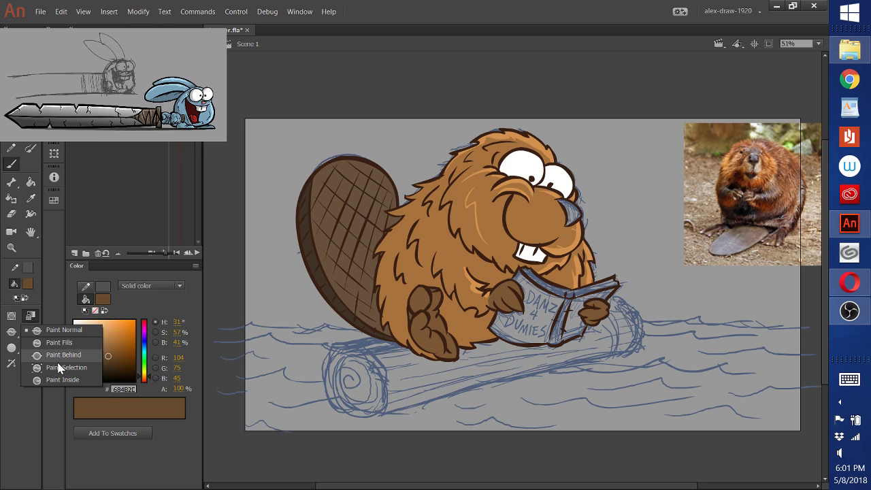
pyautogui.click(58, 365)
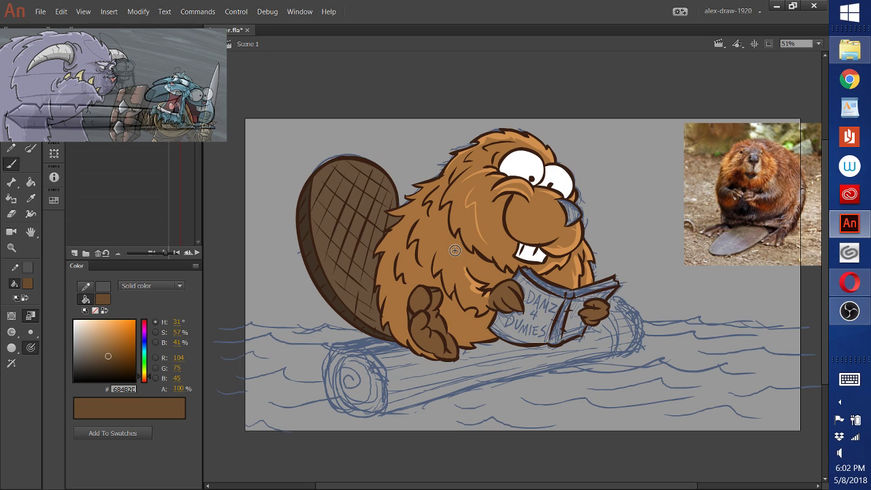
pyautogui.moveTo(455, 251)
pyautogui.mouseDown()
pyautogui.moveTo(440, 205)
pyautogui.moveTo(459, 257)
pyautogui.moveTo(474, 267)
pyautogui.moveTo(466, 262)
pyautogui.mouseUp()
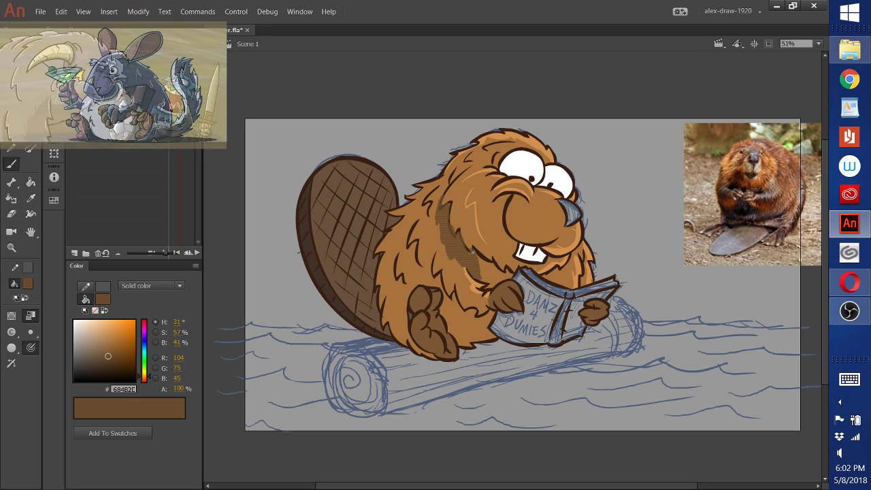
pyautogui.moveTo(473, 252)
pyautogui.mouseDown()
pyautogui.moveTo(493, 272)
pyautogui.moveTo(510, 272)
pyautogui.mouseUp()
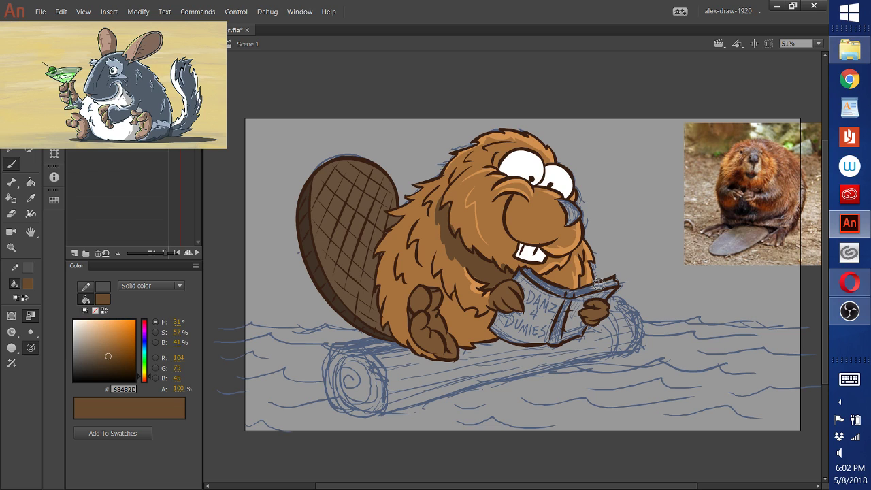
pyautogui.hotkey('ctrl', 'z')
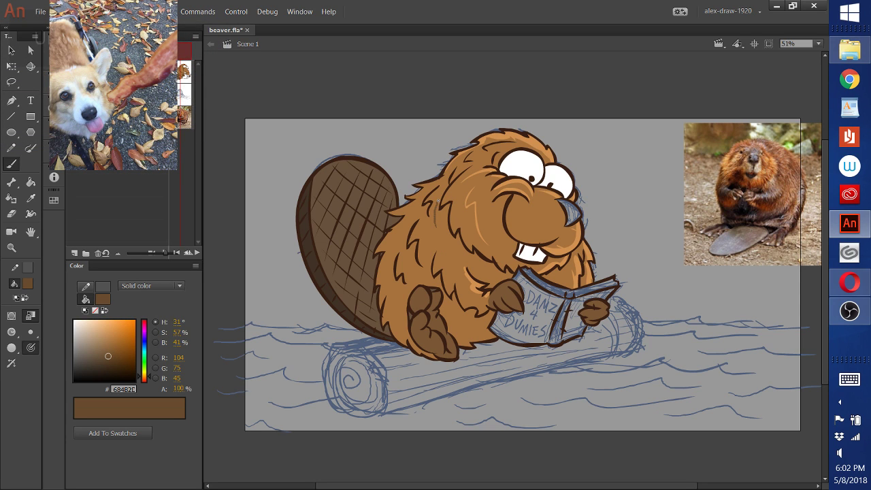
# Outline a jagged shadow behind and beneath the cheek fur and fill it with the shadow brown
pyautogui.moveTo(437, 213)
pyautogui.mouseDown()
pyautogui.moveTo(445, 241)
pyautogui.moveTo(488, 275)
pyautogui.mouseUp()
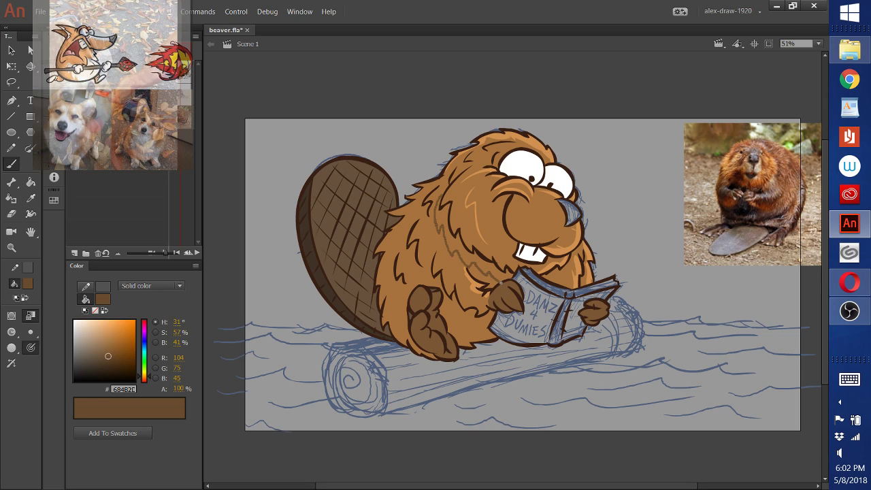
pyautogui.moveTo(443, 231); pyautogui.dragTo(450, 252)
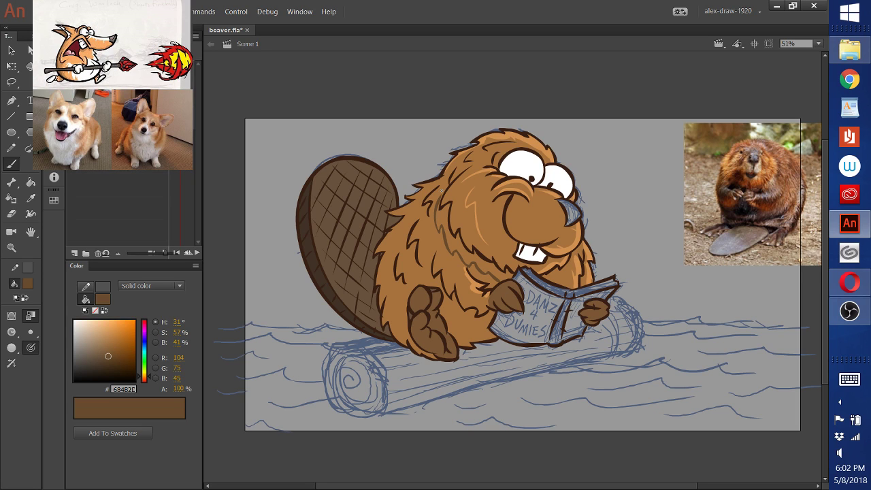
pyautogui.moveTo(440, 182); pyautogui.dragTo(449, 197)
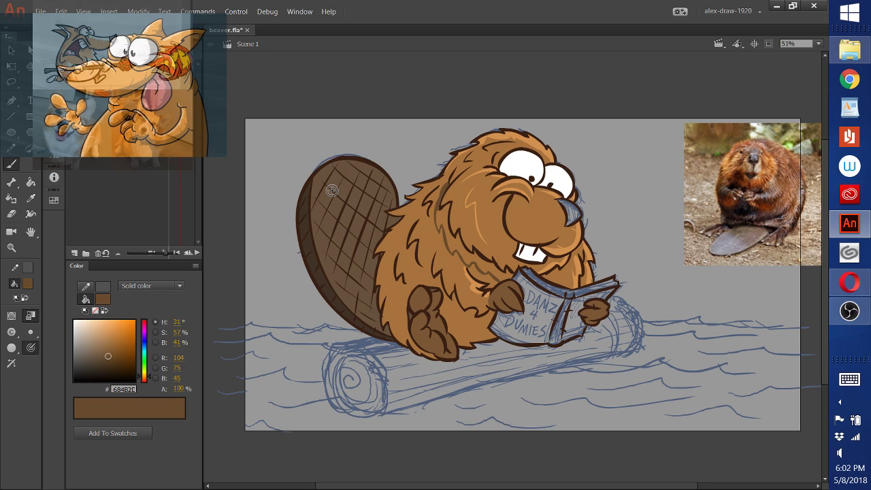
pyautogui.press('k')
pyautogui.click(474, 240)
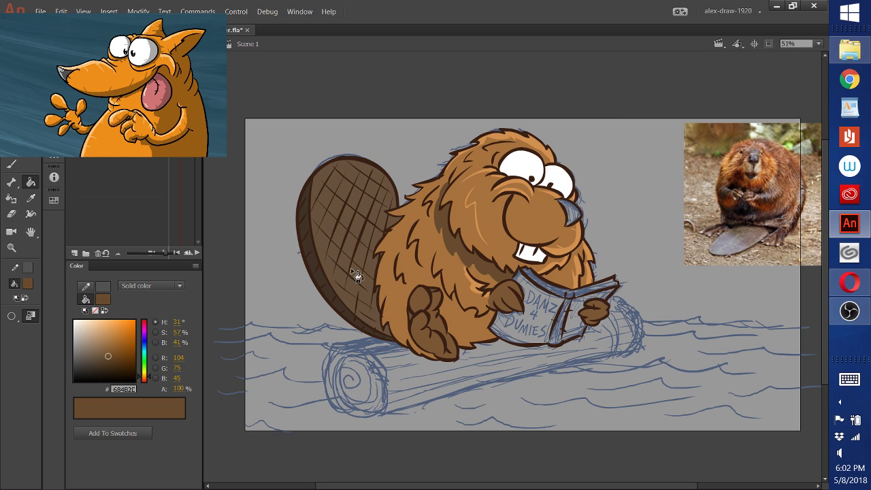
# Outline a shadow along the back and around the haunch and fill it with the same shadow brown
pyautogui.click(14, 165)
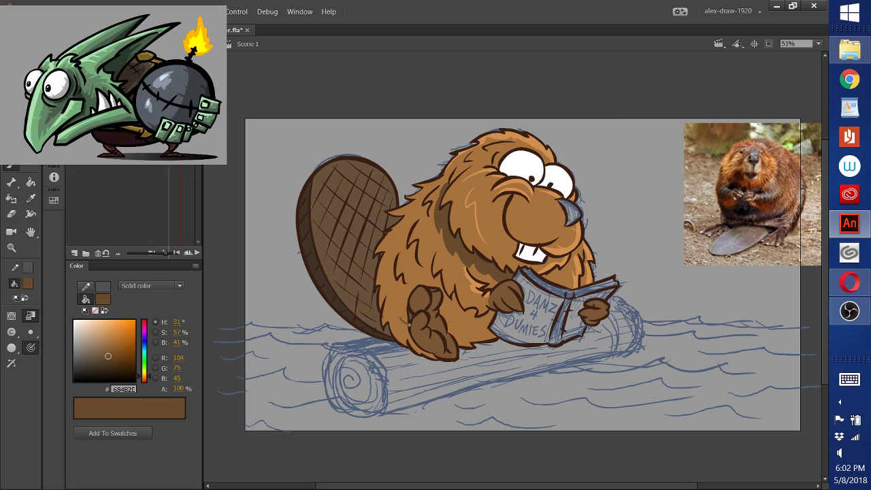
pyautogui.moveTo(402, 317)
pyautogui.mouseDown()
pyautogui.moveTo(398, 279)
pyautogui.moveTo(418, 219)
pyautogui.moveTo(449, 170)
pyautogui.moveTo(426, 179)
pyautogui.mouseUp()
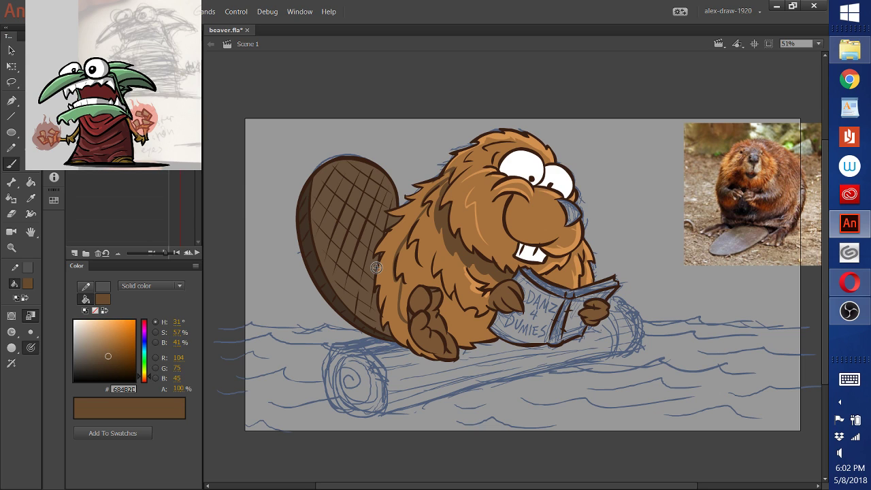
pyautogui.click(31, 182)
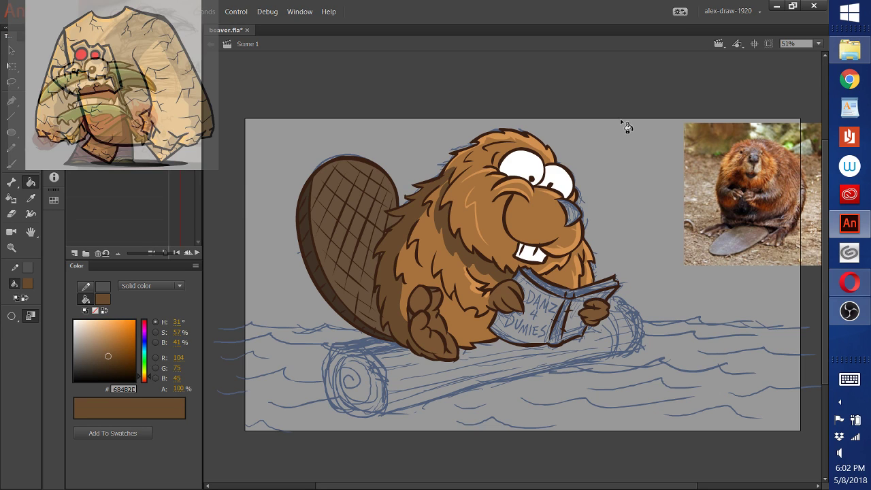
# Brush shadow brown around the near eye
pyautogui.click(19, 170)
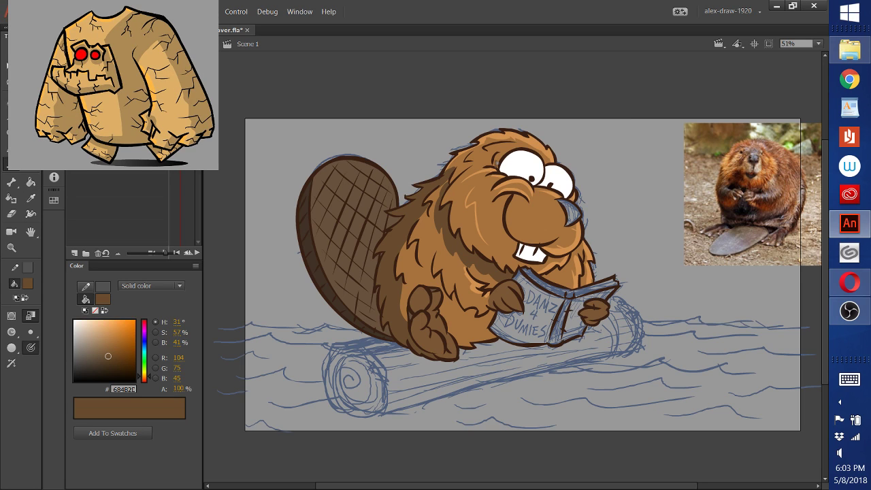
pyautogui.moveTo(503, 153); pyautogui.dragTo(495, 166)
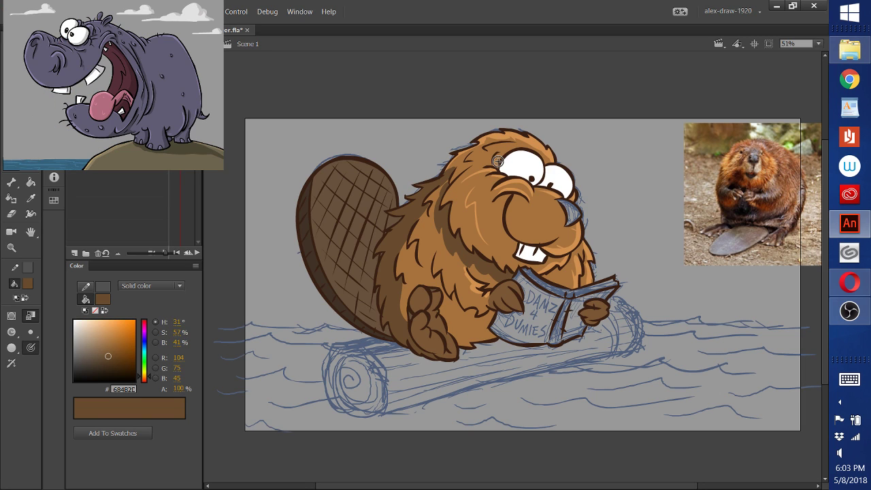
pyautogui.moveTo(498, 161); pyautogui.dragTo(520, 157)
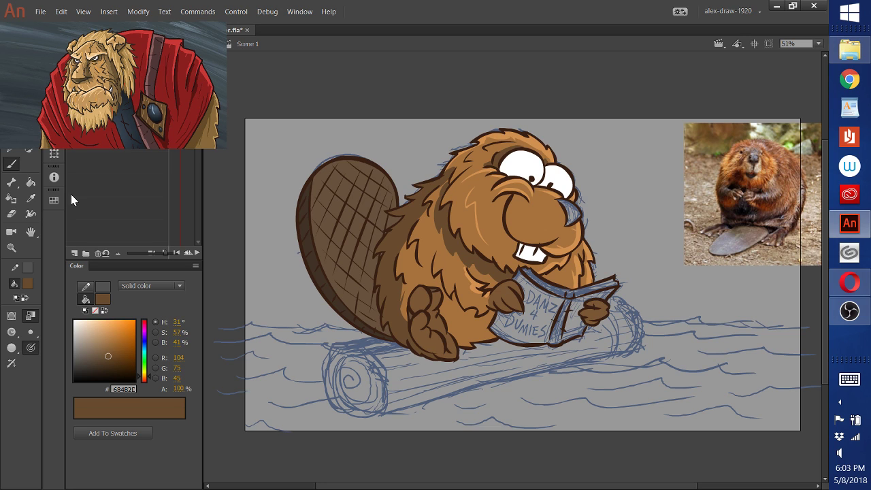
# Recolour the fur of the body, head, muzzle and chest with a duller brown, RGB 124, 99, 72
pyautogui.press('i')
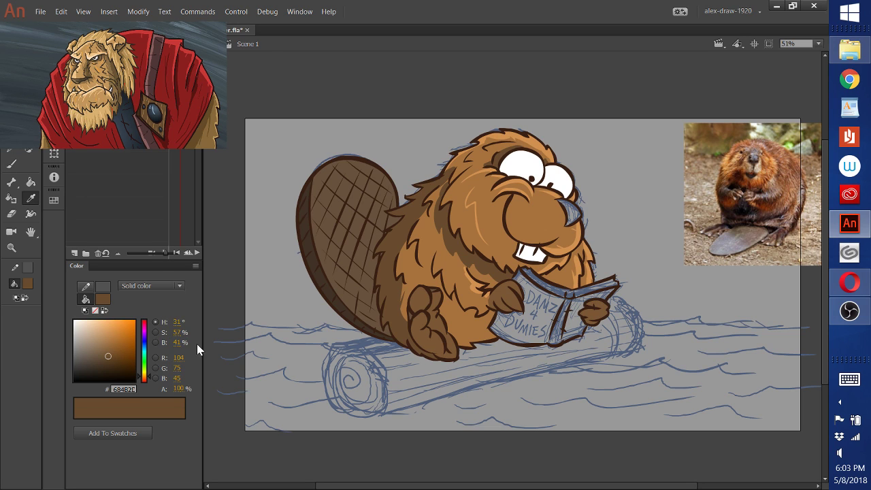
pyautogui.click(95, 350)
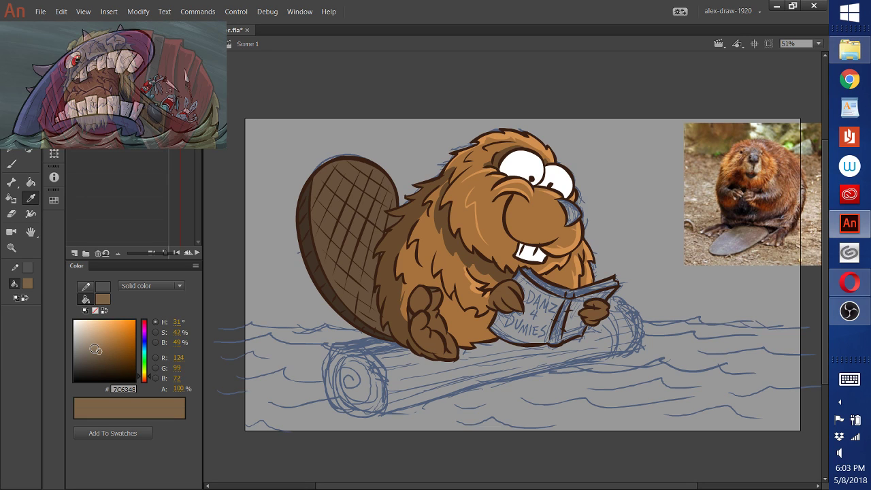
pyautogui.press('k')
pyautogui.click(419, 279)
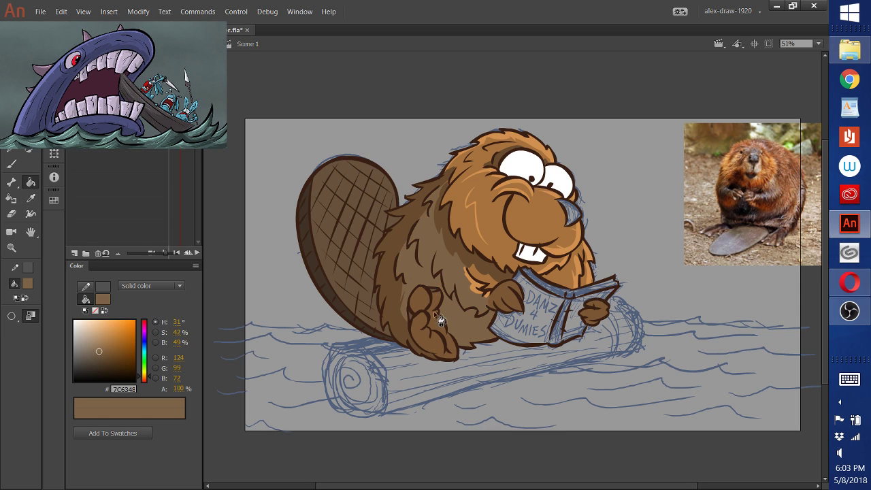
pyautogui.click(496, 224)
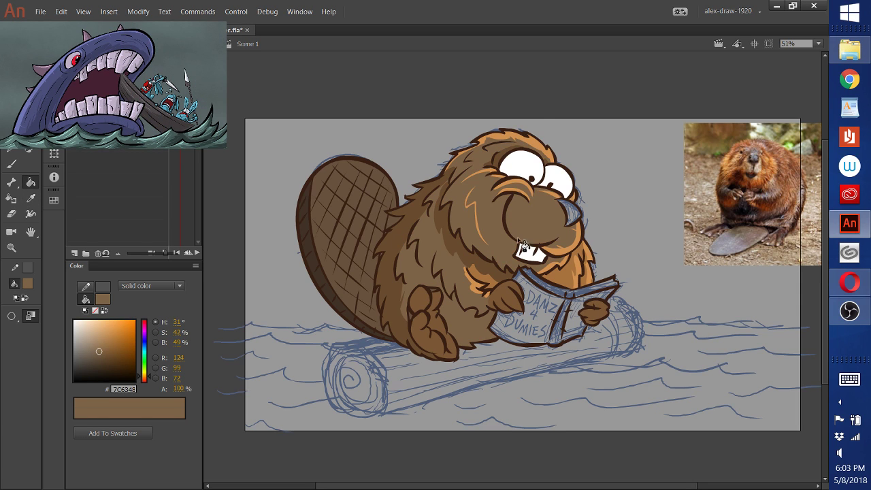
pyautogui.click(566, 286)
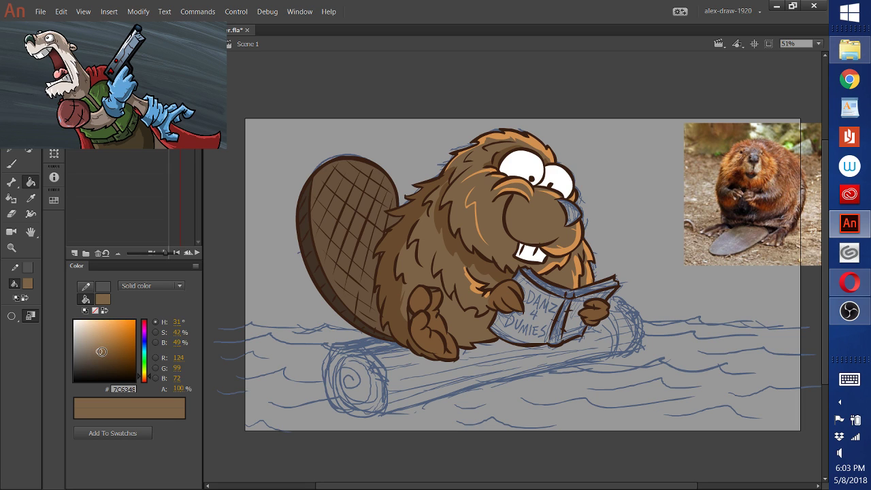
# Recolour the orange fur highlights on the head, cheek, arm and chest with light brown, RGB 177, 143, 107
pyautogui.click(99, 345)
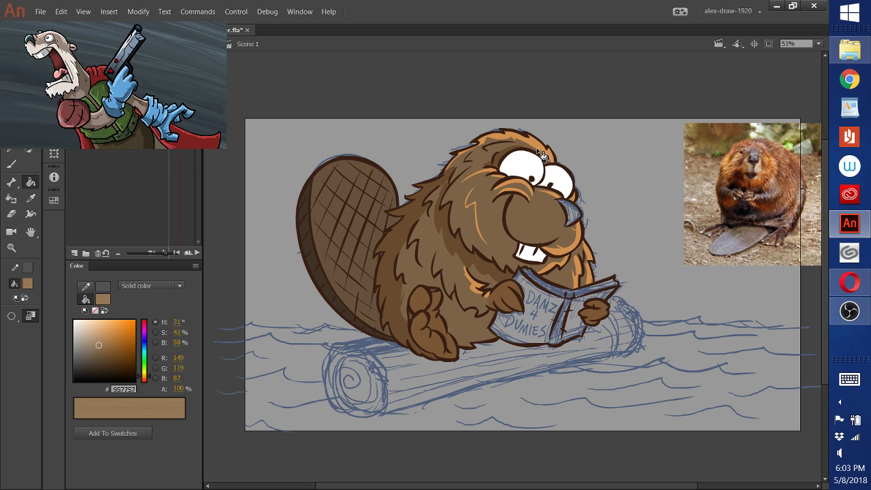
pyautogui.click(97, 339)
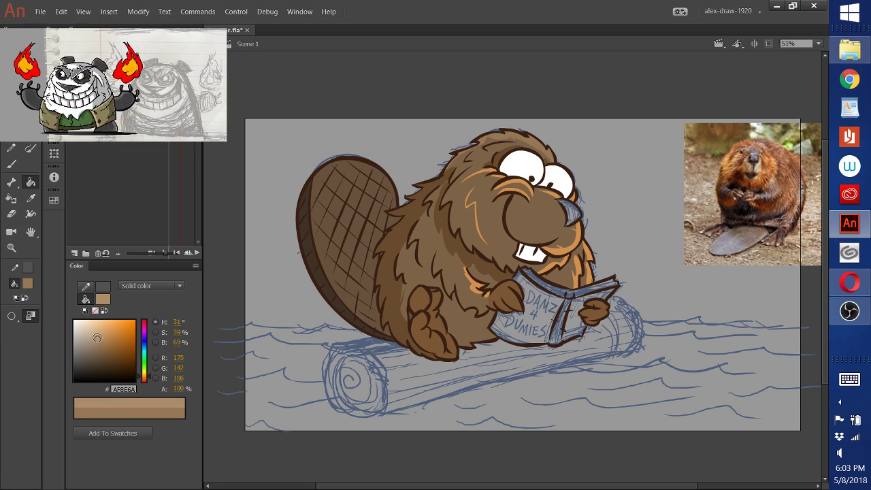
pyautogui.click(538, 149)
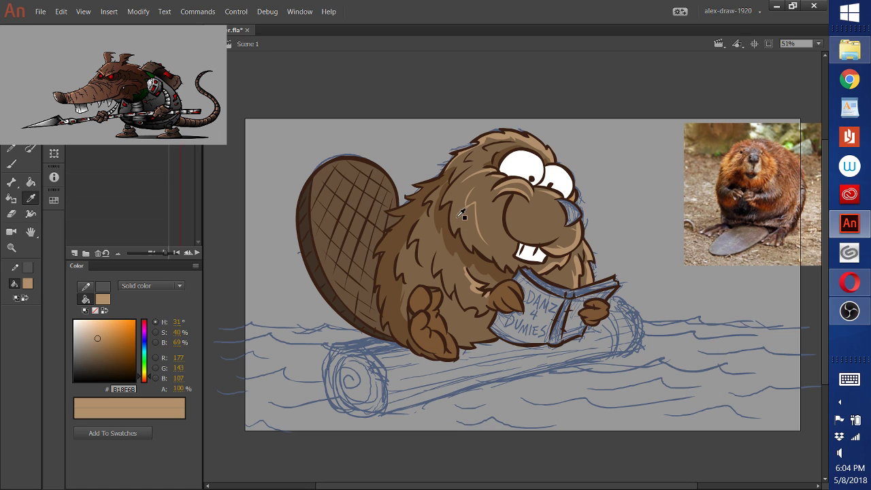
# Recolour the fur shadows with a muted brown of RGB 104, 82, 59, based on the sampled shadow colour
pyautogui.press('i')
pyautogui.click(461, 243)
pyautogui.moveTo(98, 353); pyautogui.dragTo(99, 356)
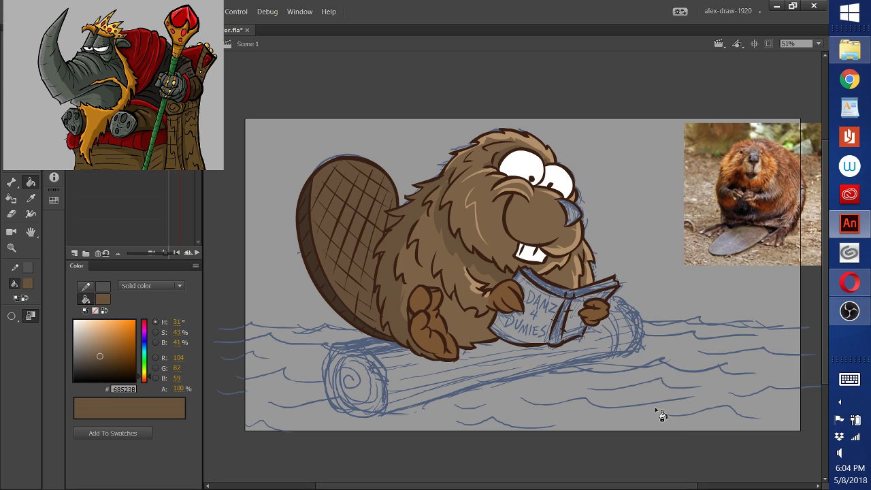
# Fill the foot and both paws holding the book with light tan, RGB 160, 128, 95
pyautogui.click(95, 341)
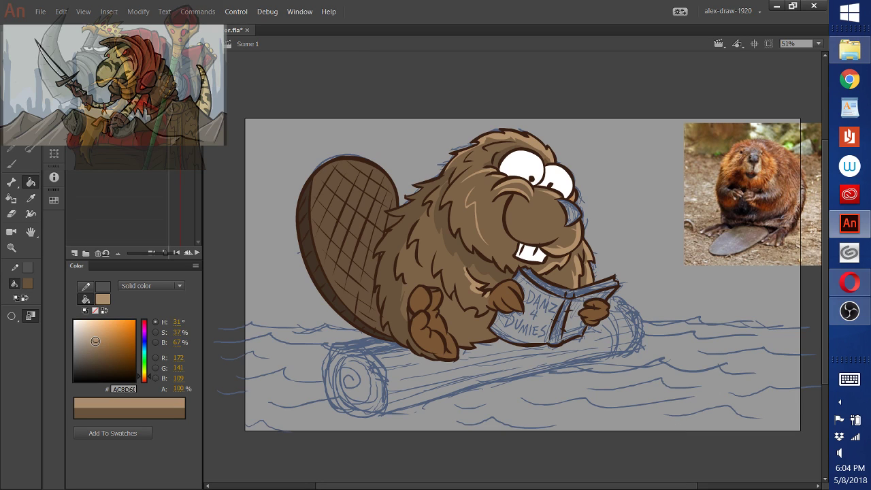
pyautogui.click(98, 342)
pyautogui.click(426, 302)
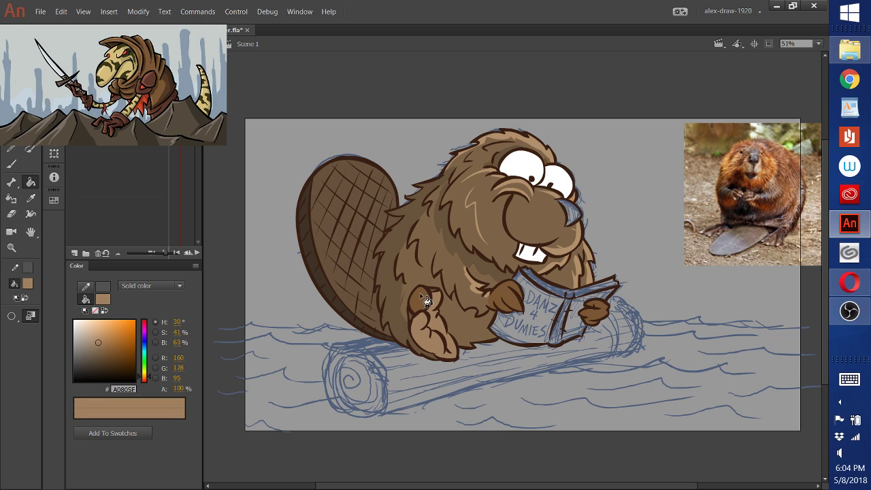
pyautogui.click(427, 313)
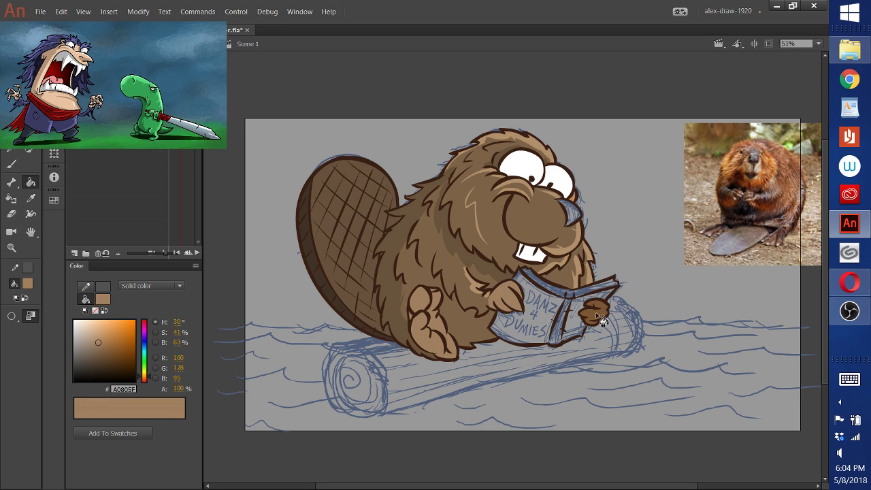
pyautogui.click(596, 315)
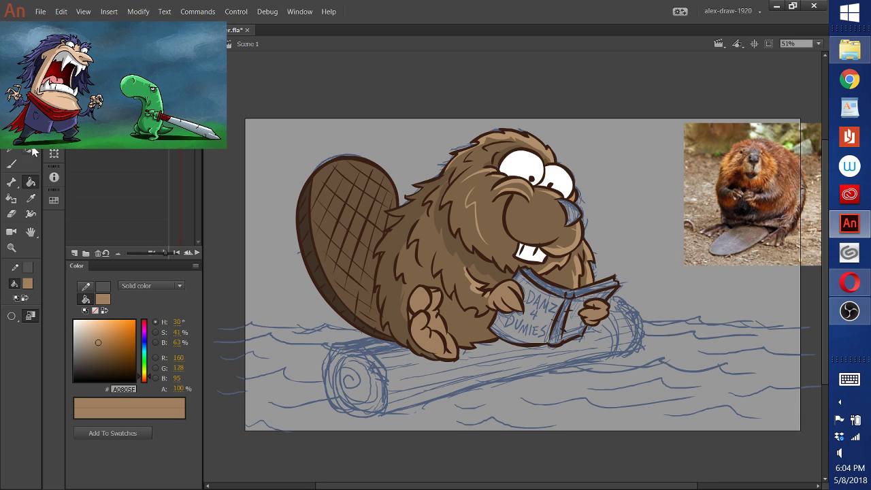
# Fill the beaver's muzzle with the sampled highlight brown, RGB 177, 143, 107, inside brushed boundary strokes
pyautogui.click(31, 198)
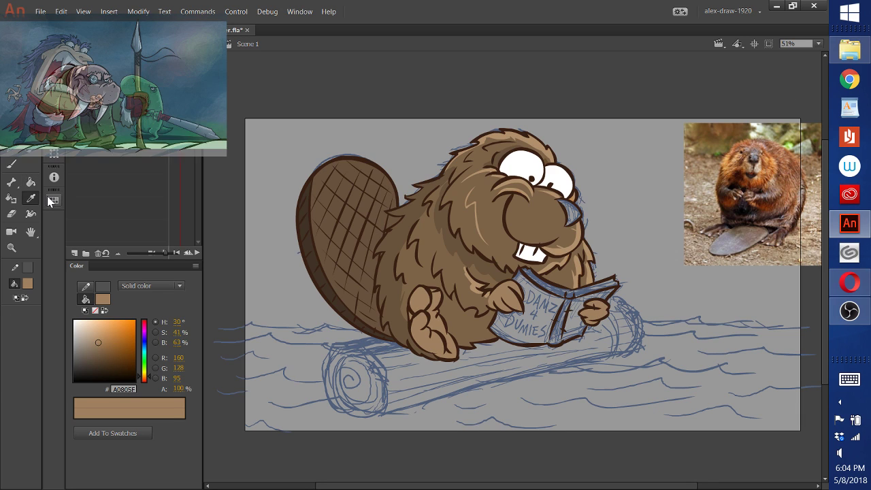
pyautogui.click(31, 181)
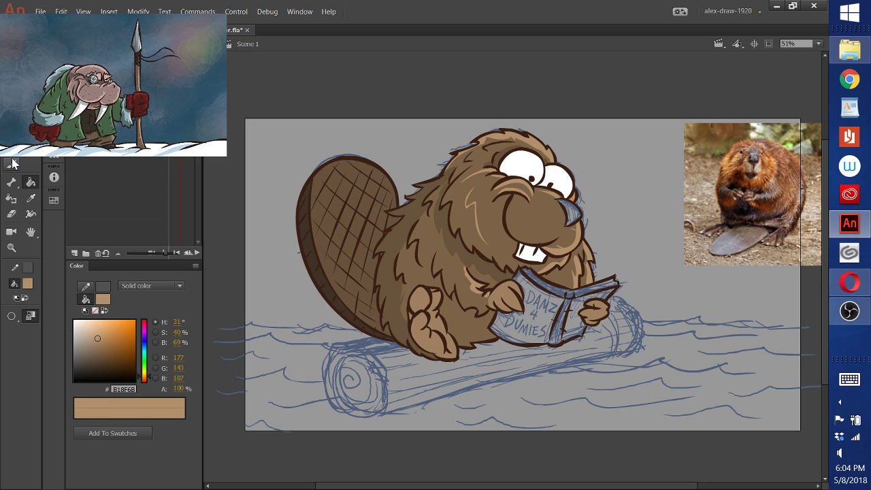
pyautogui.click(12, 163)
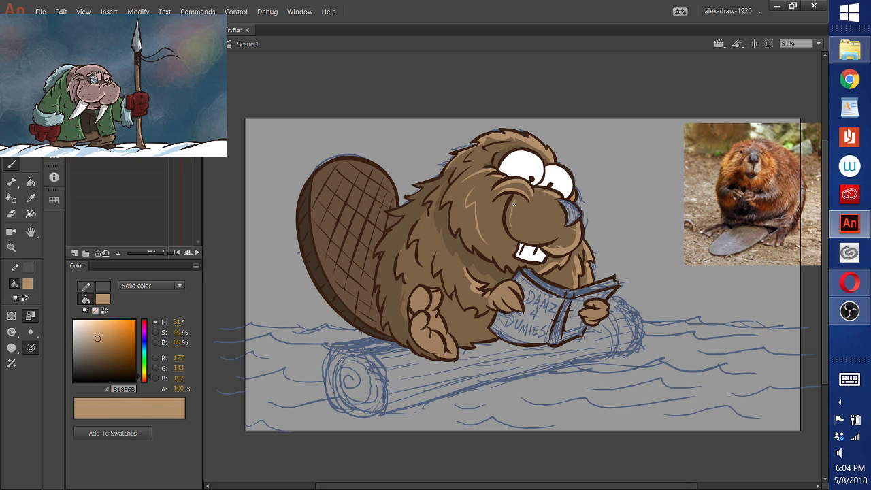
pyautogui.moveTo(519, 194)
pyautogui.mouseDown()
pyautogui.moveTo(508, 230)
pyautogui.moveTo(537, 240)
pyautogui.moveTo(561, 232)
pyautogui.moveTo(519, 204)
pyautogui.mouseUp()
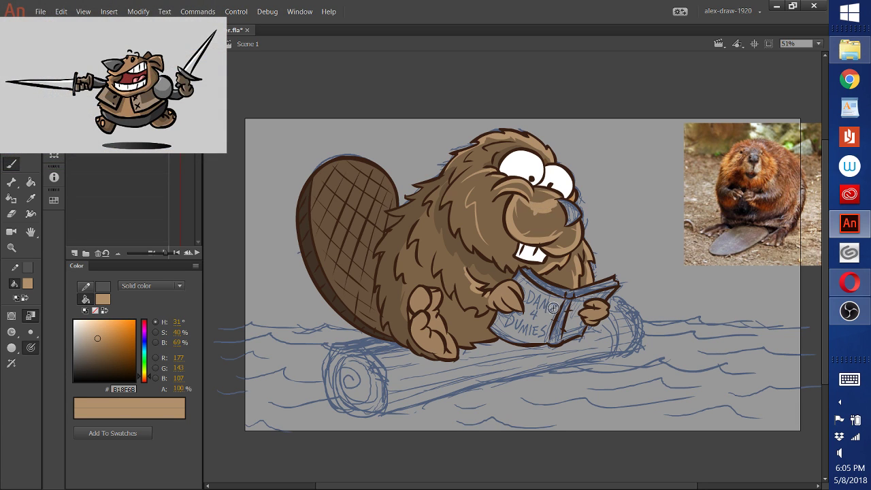
pyautogui.click(30, 182)
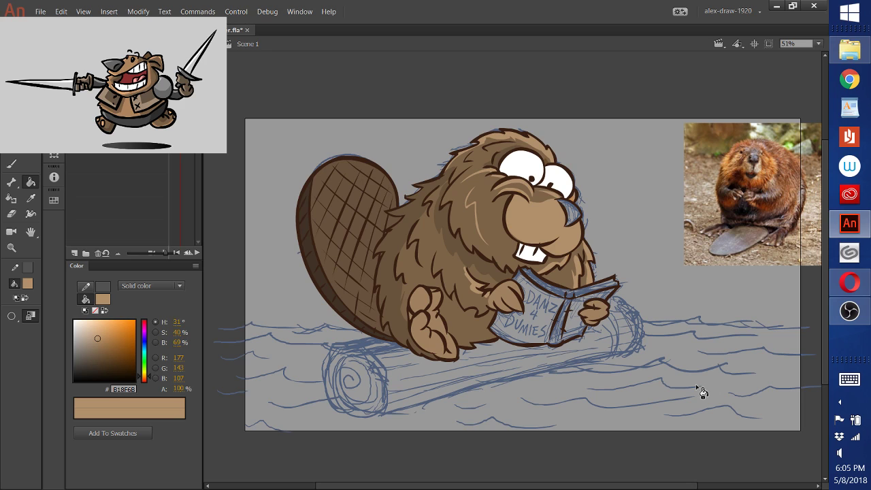
# Brush light brown fur highlights on the cheek beside the muzzle and undo the last stroke
pyautogui.press('b')
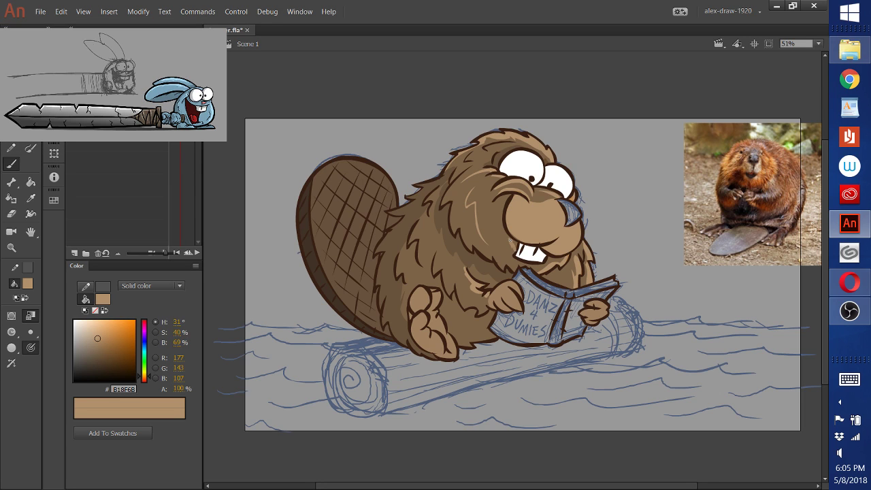
pyautogui.moveTo(511, 246); pyautogui.dragTo(506, 193)
pyautogui.moveTo(500, 230); pyautogui.dragTo(500, 208)
pyautogui.moveTo(508, 248)
pyautogui.mouseDown()
pyautogui.moveTo(501, 230)
pyautogui.moveTo(506, 246)
pyautogui.mouseUp()
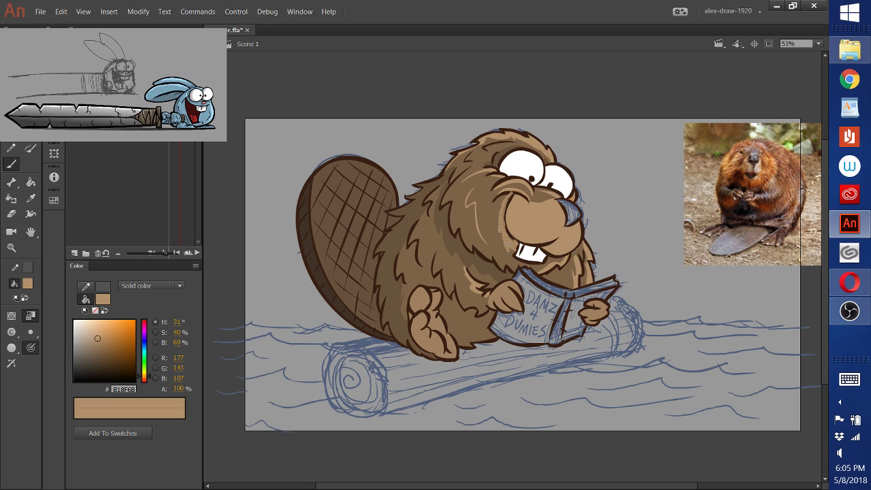
pyautogui.hotkey('ctrl', 'z')
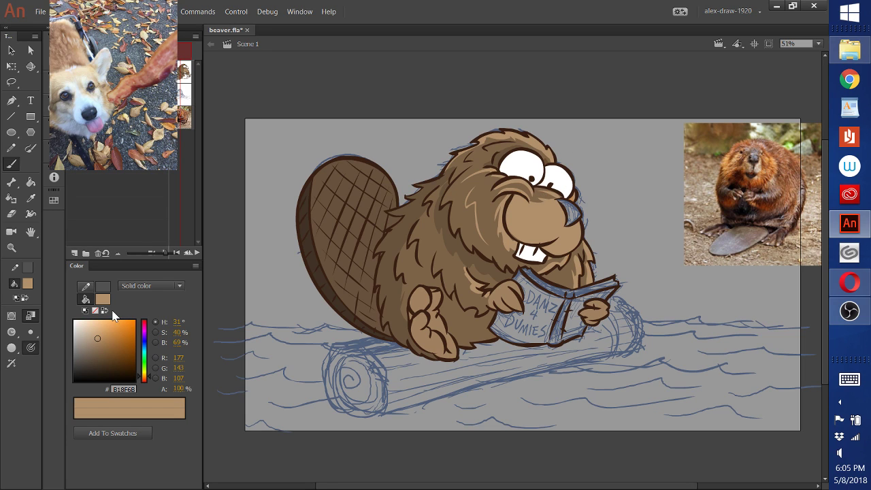
# Fill the nose with dark grey-brown, RGB 87, 79, 70
pyautogui.click(86, 361)
pyautogui.moveTo(87, 361); pyautogui.dragTo(85, 360)
pyautogui.click(30, 182)
pyautogui.click(575, 210)
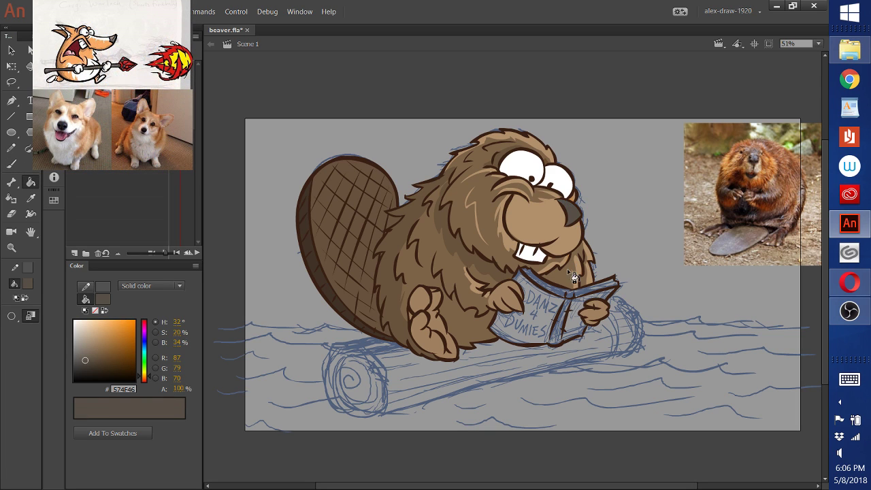
# Brush light grey highlights, RGB 205, 204, 202, onto the nose
pyautogui.click(85, 351)
pyautogui.moveTo(85, 351); pyautogui.dragTo(74, 332)
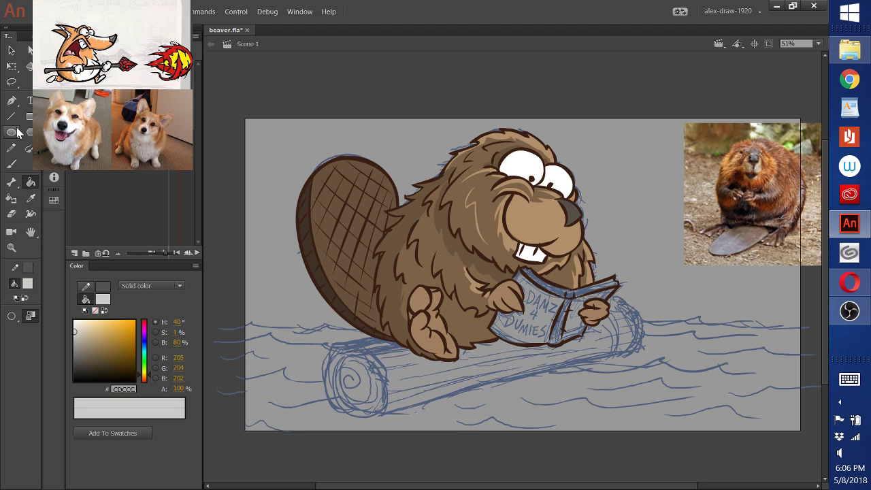
pyautogui.click(11, 163)
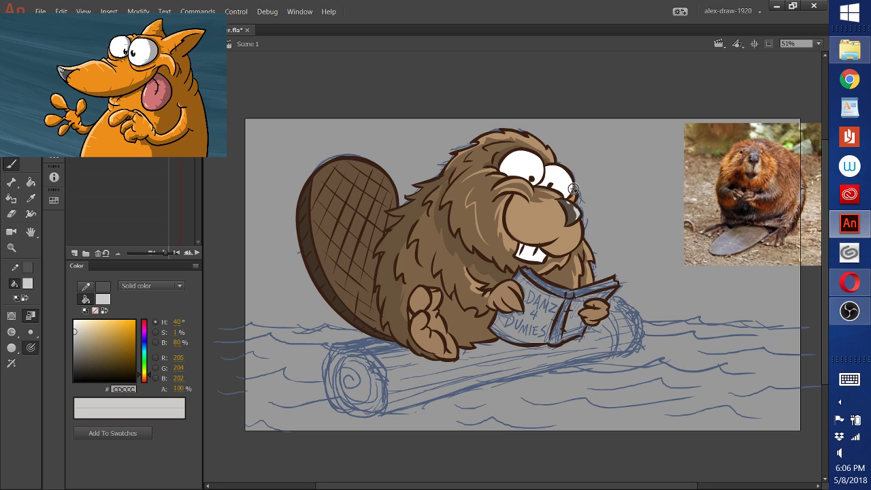
# Outline a grey shadow, RGB 169, 169, 168, on the white of the larger eye, undoing and redoing strokes
pyautogui.moveTo(75, 334); pyautogui.dragTo(75, 340)
pyautogui.moveTo(507, 178)
pyautogui.mouseDown()
pyautogui.moveTo(509, 160)
pyautogui.moveTo(524, 150)
pyautogui.moveTo(504, 178)
pyautogui.moveTo(499, 162)
pyautogui.moveTo(504, 185)
pyautogui.mouseUp()
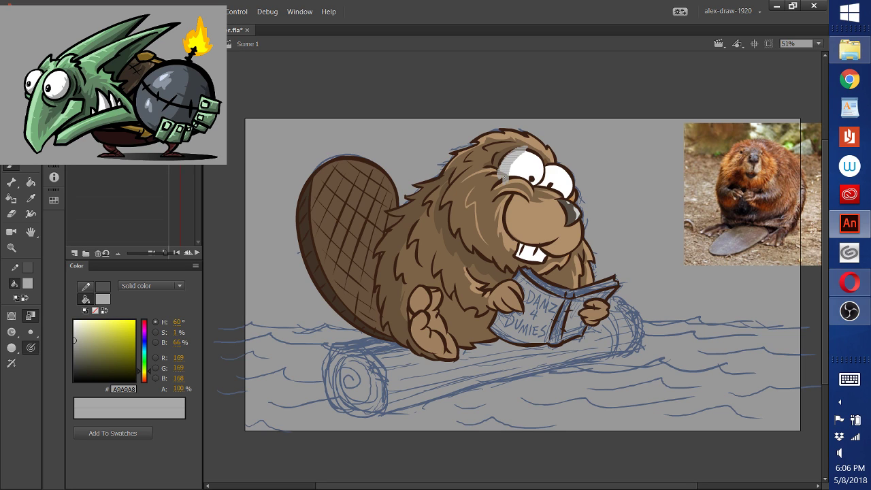
pyautogui.hotkey('ctrl', 'z')
pyautogui.hotkey('ctrl', 'z')
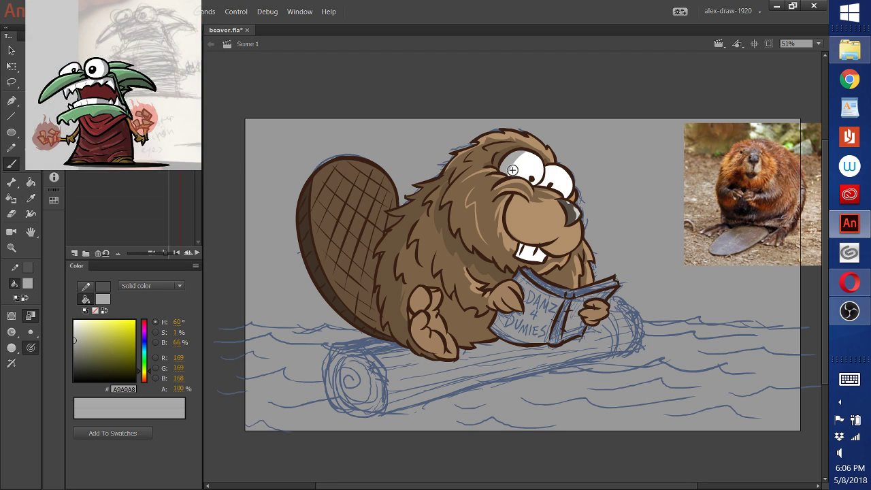
pyautogui.hotkey('ctrl', 'y')
pyautogui.hotkey('ctrl', 'z')
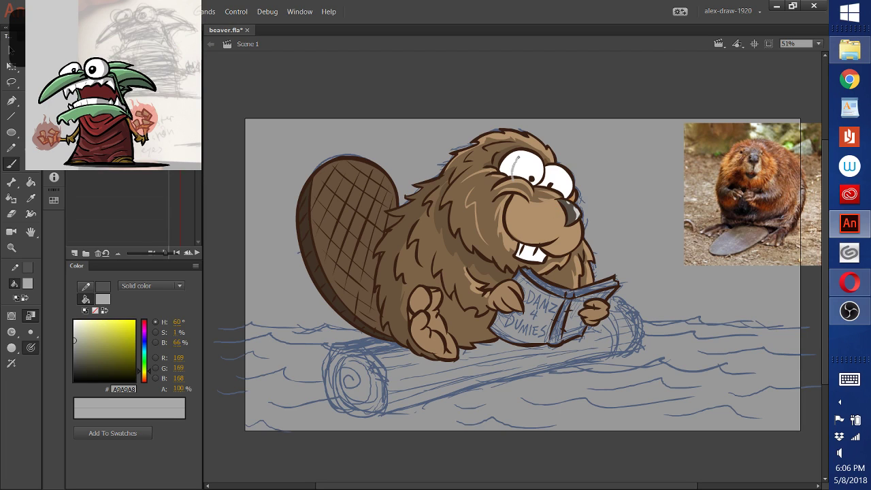
pyautogui.hotkey('ctrl', 'y')
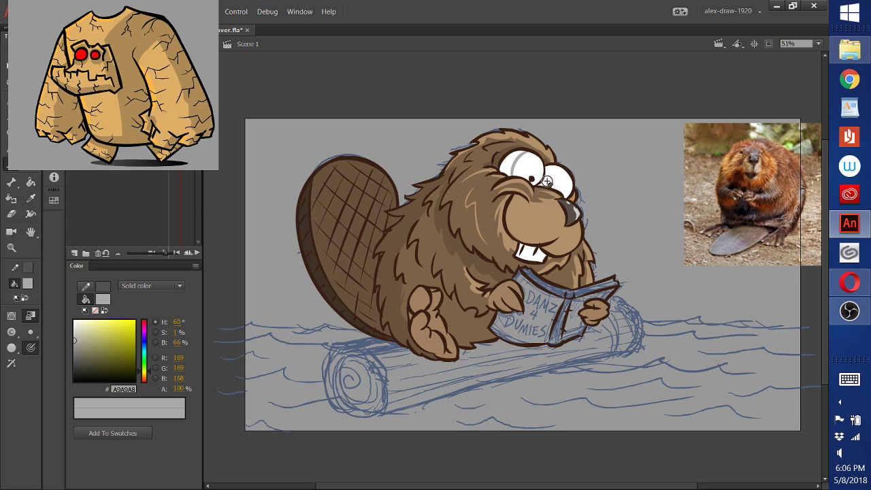
# Outline the smaller eye's shadow, fill both eyes' shaded sides with grey, and brush short hatch marks along the shadow edges
pyautogui.moveTo(545, 180)
pyautogui.mouseDown()
pyautogui.moveTo(564, 167)
pyautogui.moveTo(548, 177)
pyautogui.mouseUp()
pyautogui.press('y')
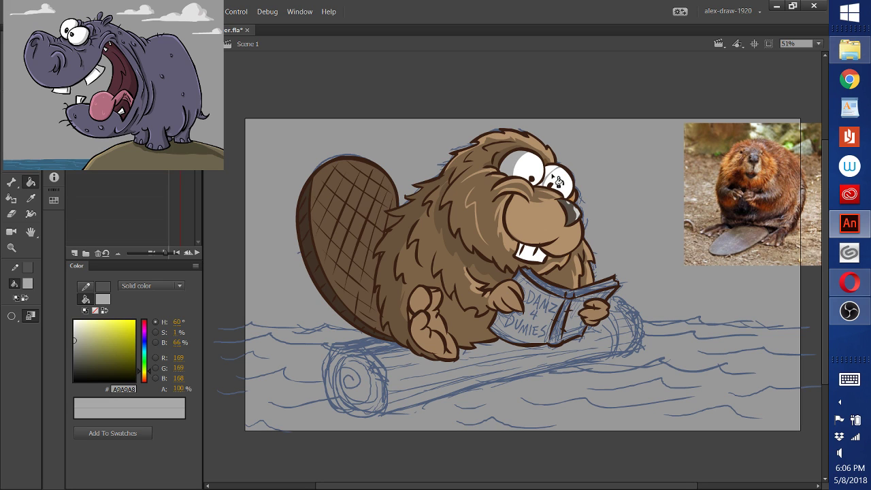
pyautogui.moveTo(557, 180)
pyautogui.mouseDown()
pyautogui.moveTo(551, 240)
pyautogui.moveTo(553, 187)
pyautogui.mouseUp()
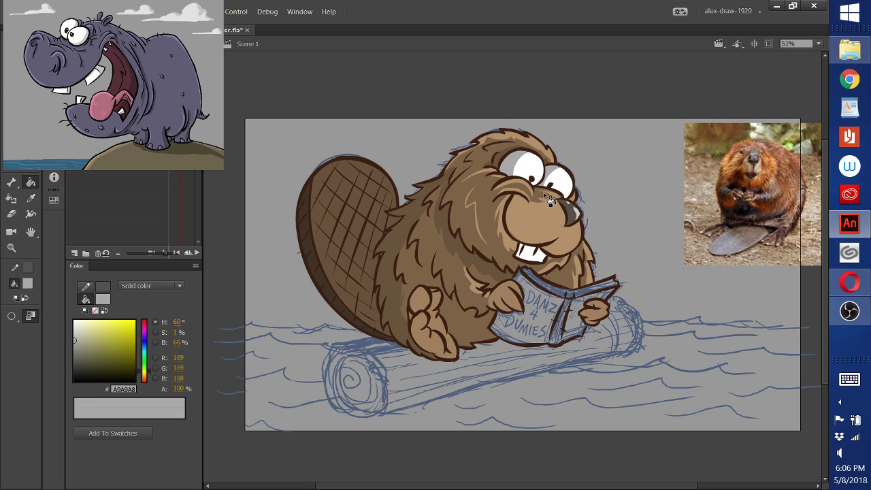
pyautogui.press('b')
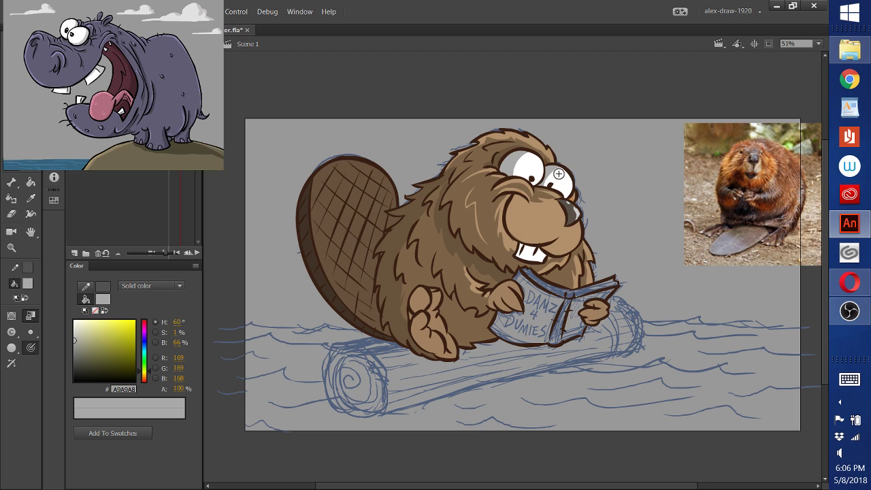
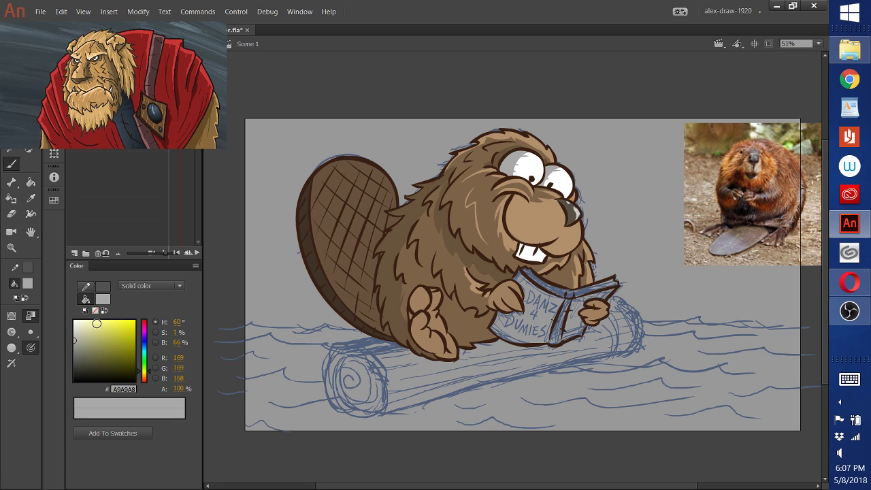
# Brush white highlights, RGB 255, 255, 255, onto the nose and as small dots in both pupils
pyautogui.click(74, 320)
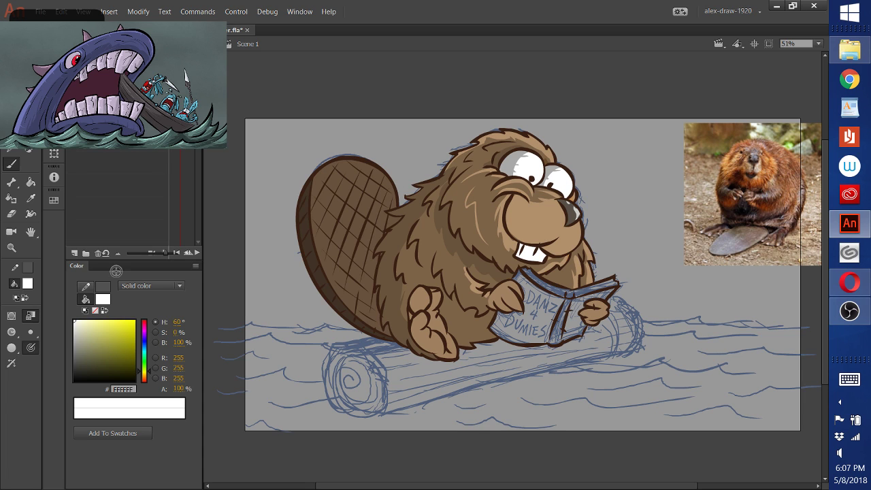
pyautogui.click(12, 248)
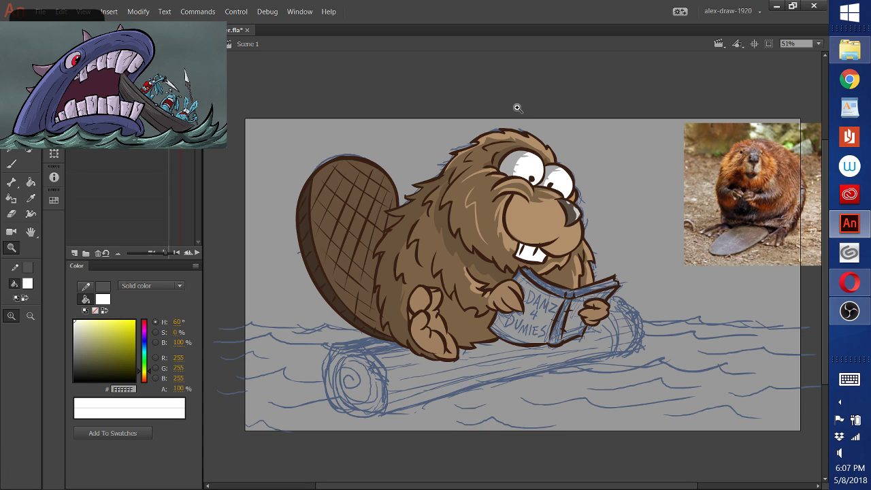
pyautogui.moveTo(471, 130); pyautogui.dragTo(622, 243)
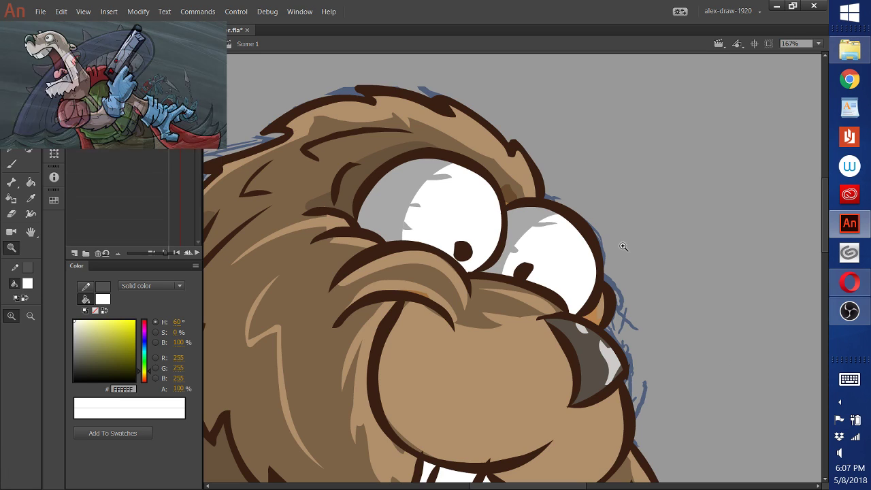
pyautogui.click(15, 166)
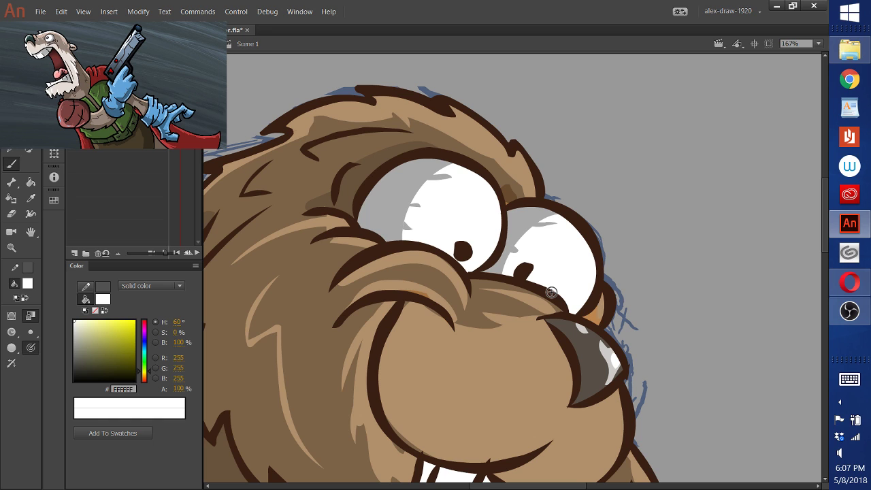
pyautogui.click(467, 247)
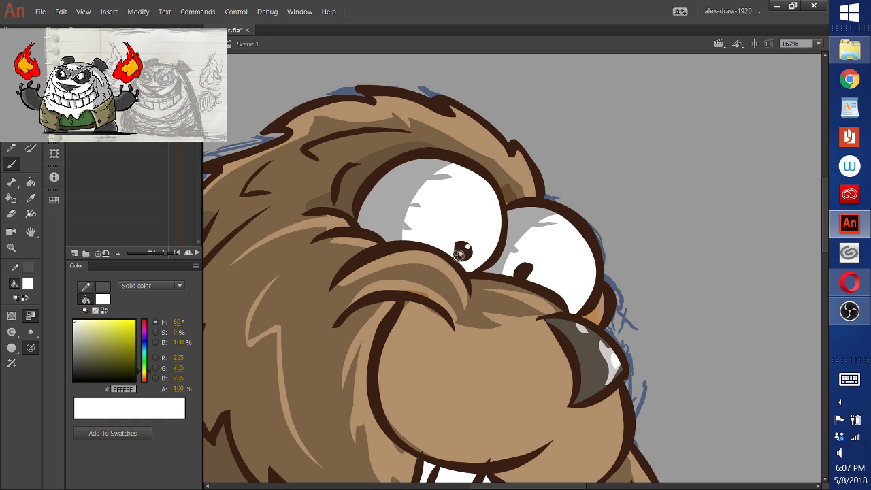
pyautogui.click(528, 268)
# Recolour the leftover orange patches around the eyes with the sampled fur brown, RGB 124, 99, 72
pyautogui.scroll(-3, 660, 280)
pyautogui.scroll(3, 663, 300)
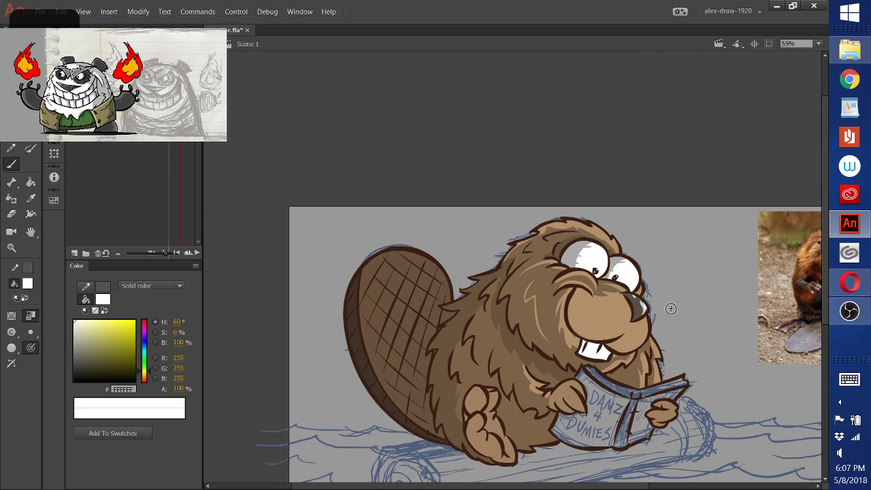
pyautogui.scroll(4, 670, 312)
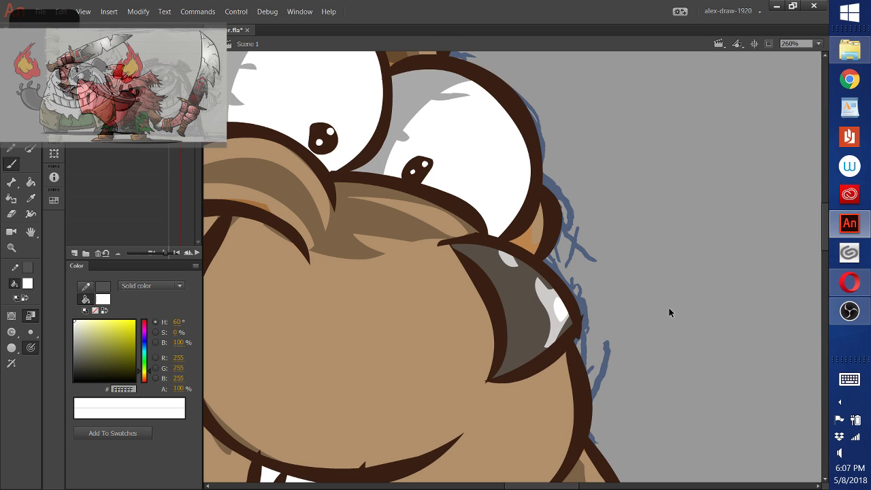
pyautogui.press('i')
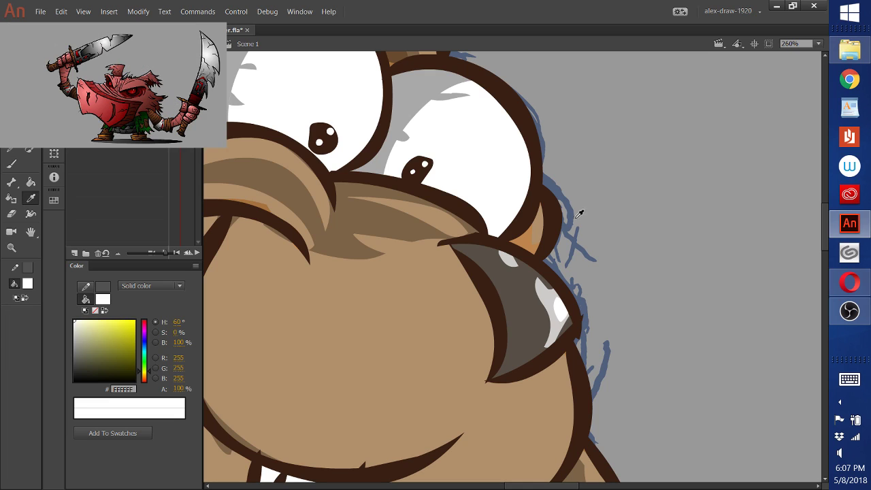
pyautogui.click(429, 244)
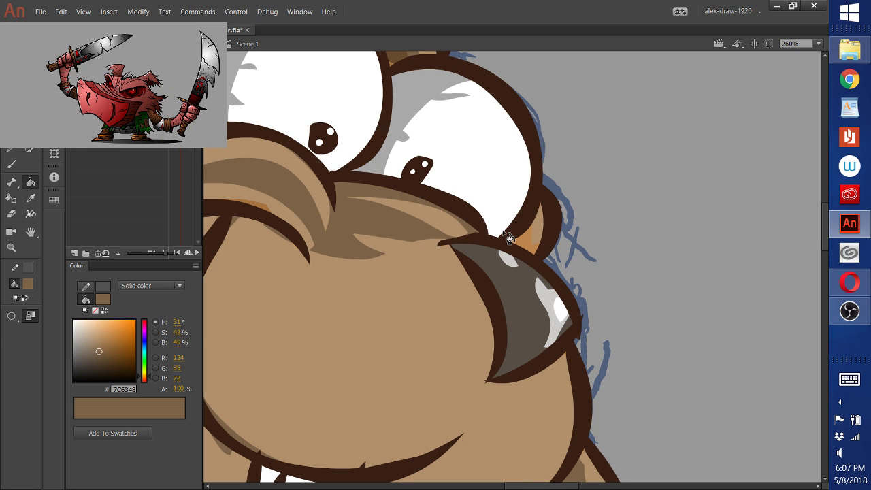
pyautogui.scroll(-4, 680, 282)
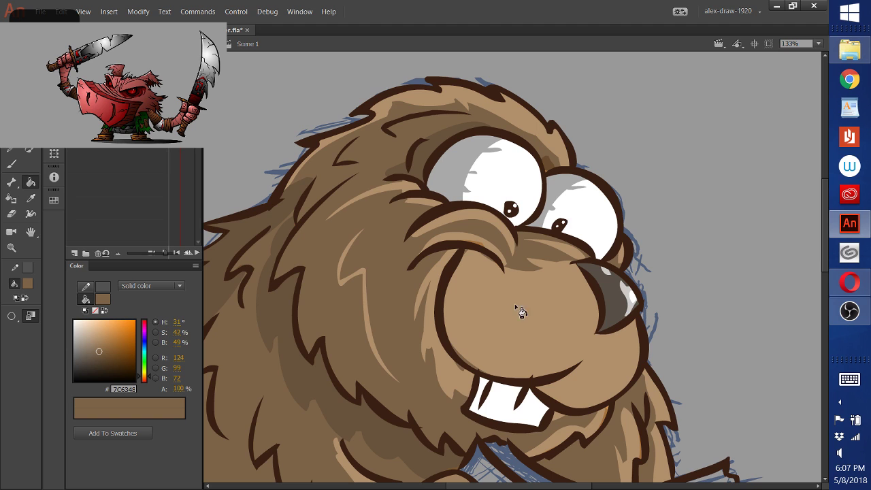
pyautogui.scroll(2, 534, 177)
pyautogui.scroll(6, 534, 177)
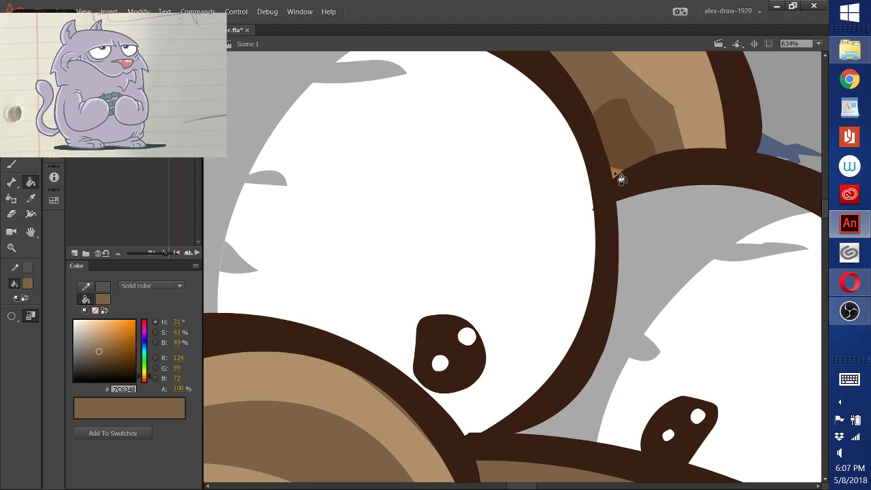
pyautogui.scroll(-4, 640, 286)
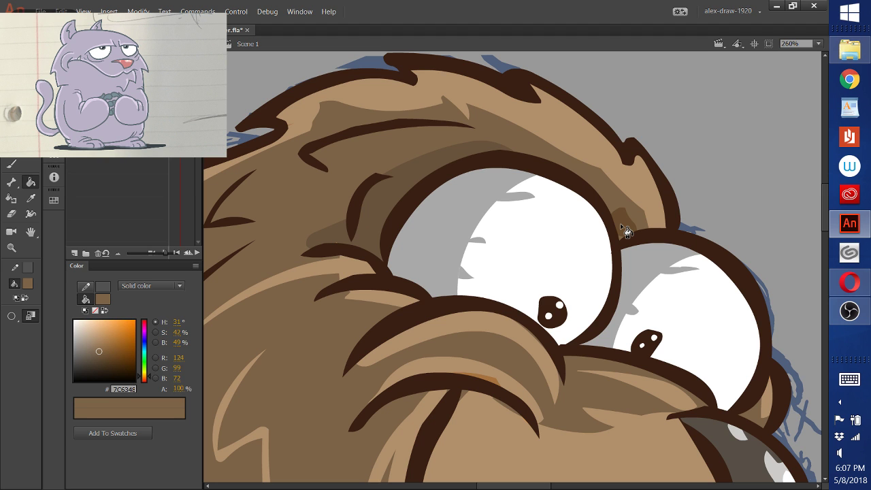
# Try to recolour the leftover orange patch above the muzzle with the sampled light brown, RGB 177, 143, 107, and undo the fill
pyautogui.scroll(-4, 627, 233)
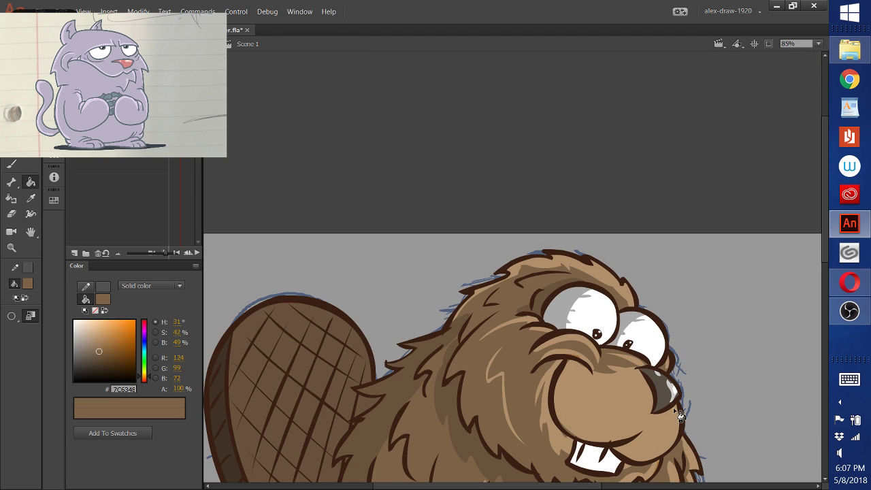
pyautogui.scroll(-3, 644, 278)
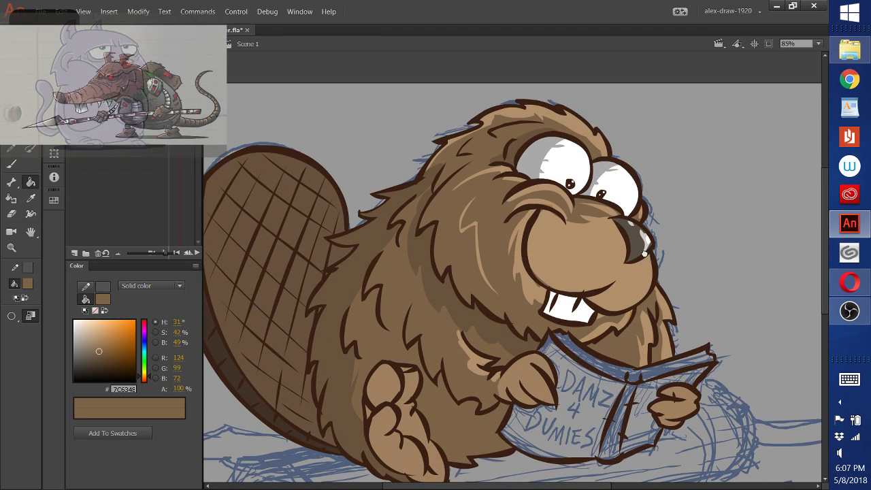
pyautogui.scroll(5, 644, 253)
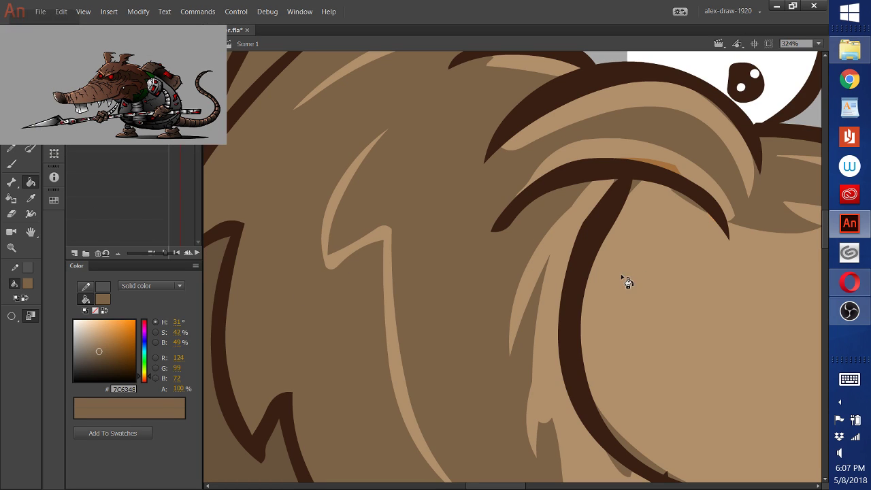
pyautogui.click(30, 198)
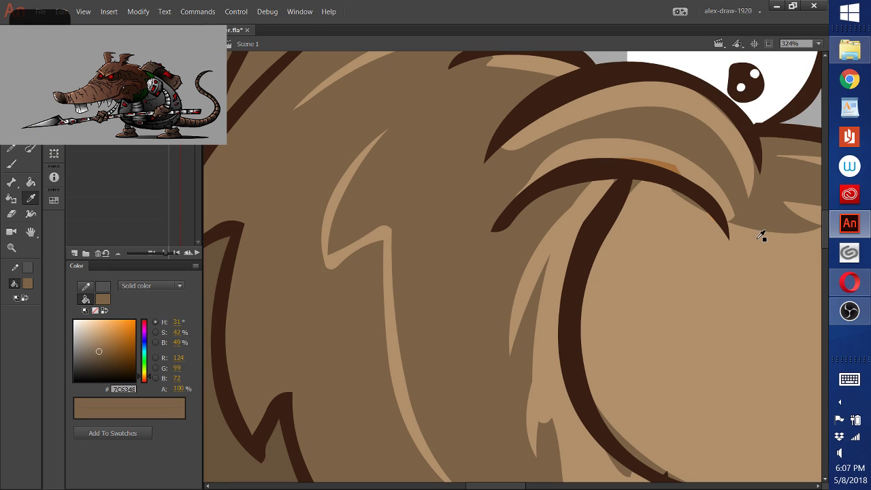
pyautogui.click(710, 256)
pyautogui.click(671, 180)
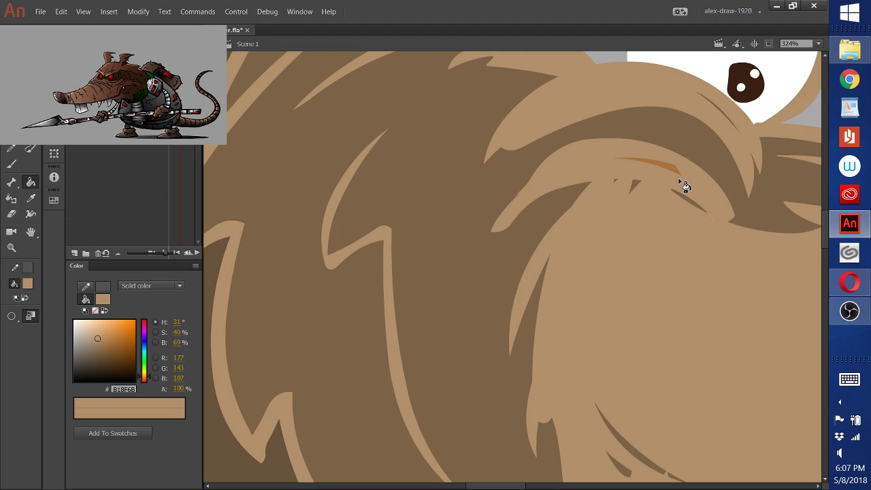
pyautogui.hotkey('ctrl', 'z')
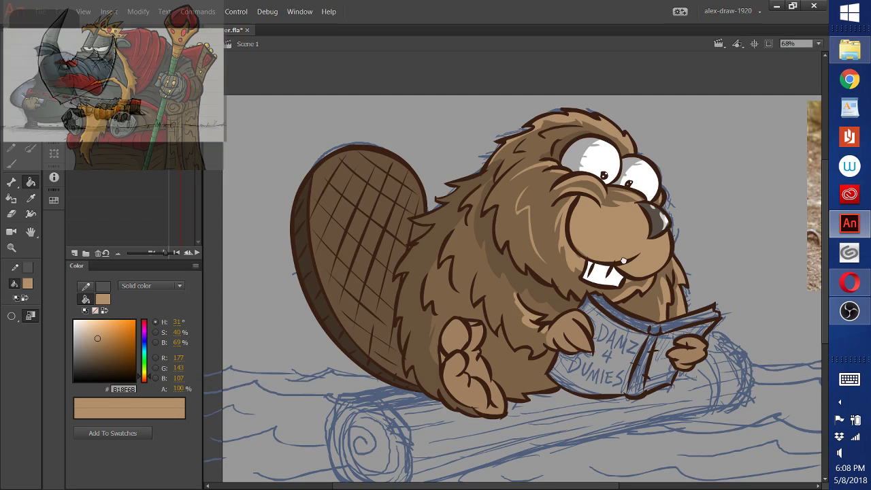
# Sample the grey eye shadow, RGB 169, 169, 168, and brush shadows along the upper part of the front teeth
pyautogui.moveTo(629, 268); pyautogui.dragTo(616, 246)
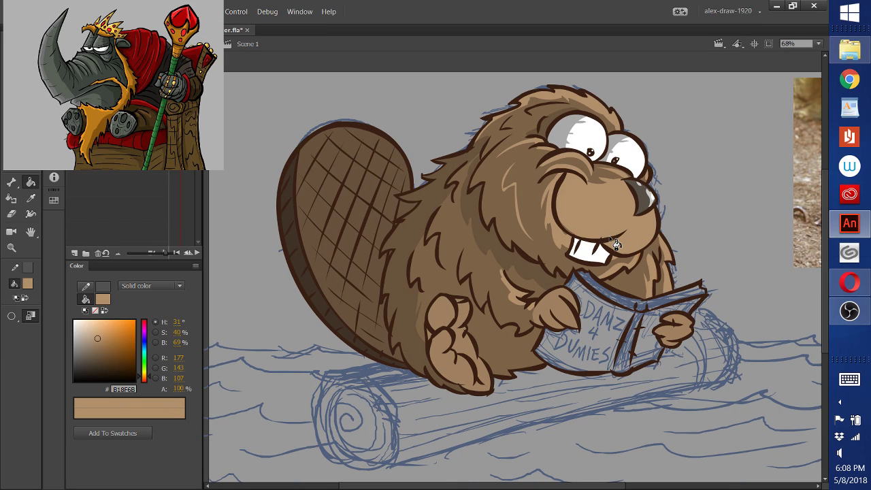
pyautogui.click(31, 198)
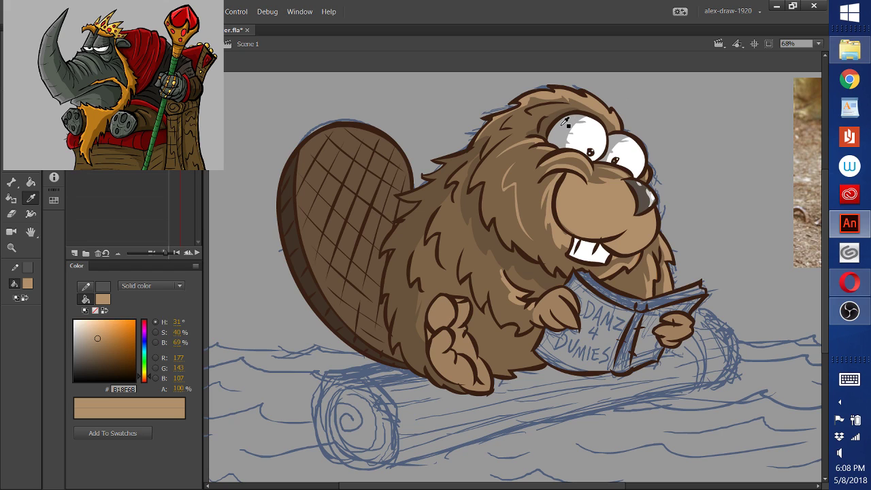
pyautogui.click(576, 239)
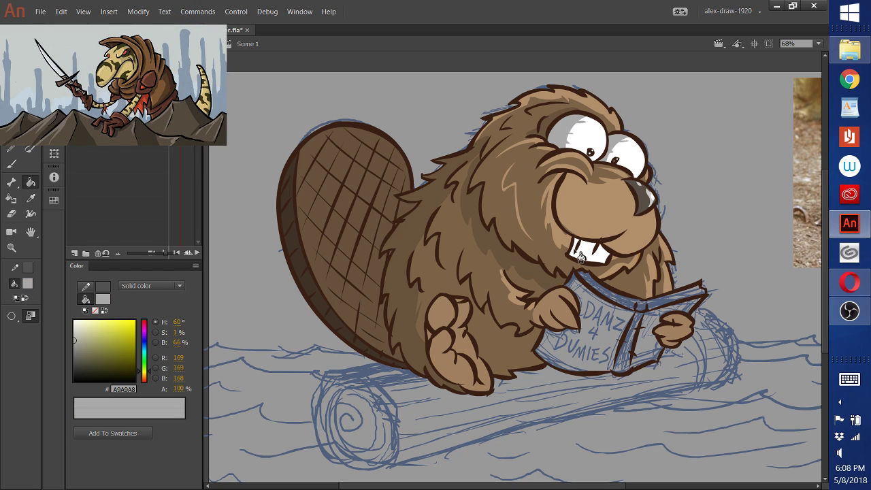
pyautogui.click(15, 165)
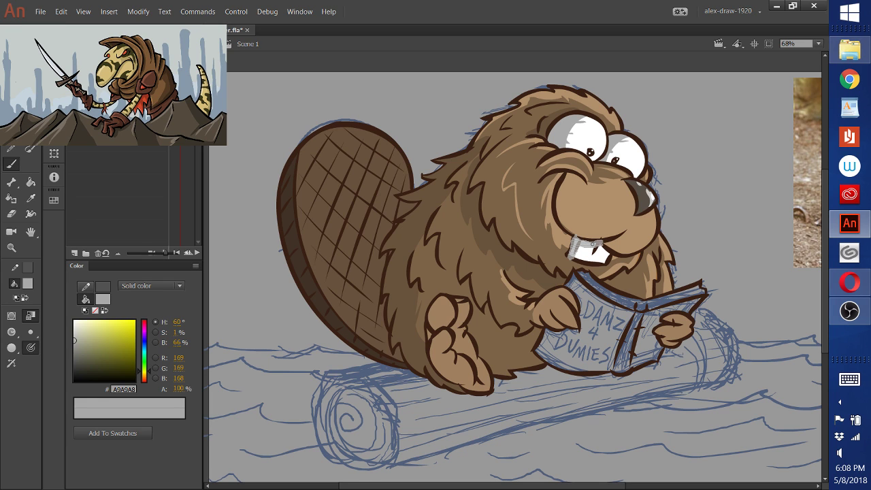
pyautogui.moveTo(594, 244); pyautogui.dragTo(608, 255)
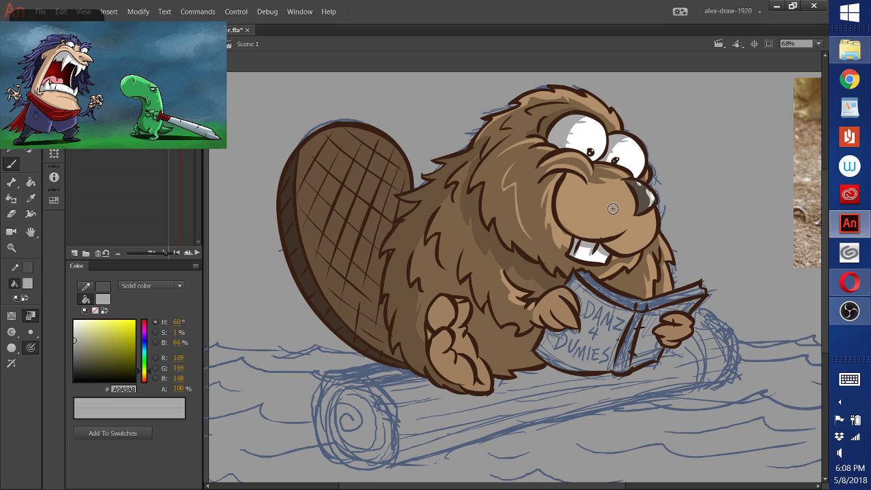
# Lighten the sampled foot colour to RGB 211, 169, 126 and brush highlights onto the foot, toes and both hands
pyautogui.click(34, 196)
pyautogui.click(448, 311)
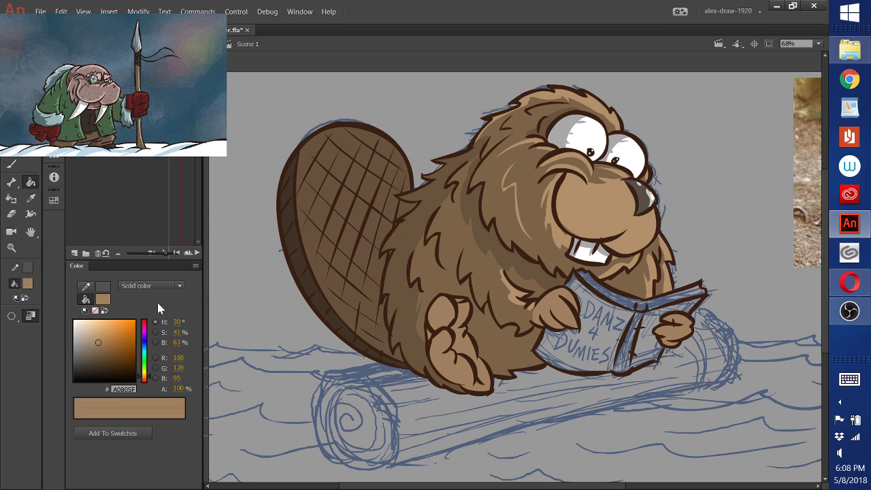
pyautogui.moveTo(98, 337); pyautogui.dragTo(99, 330)
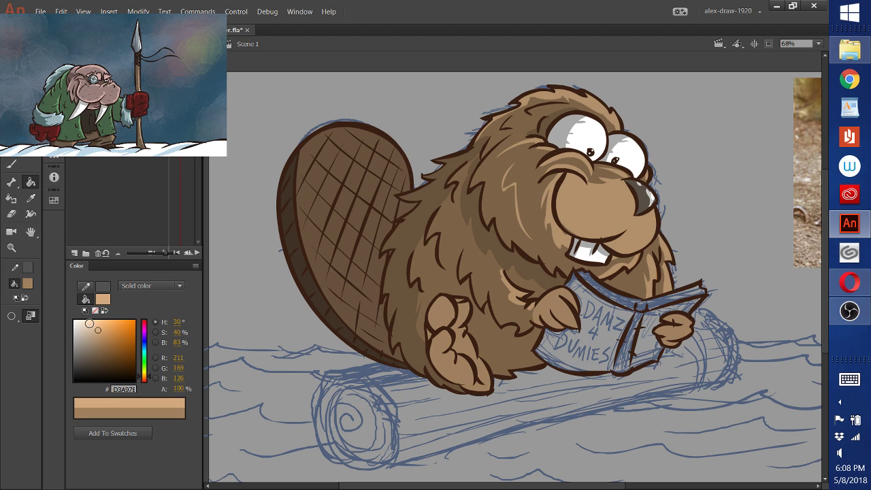
pyautogui.press('b')
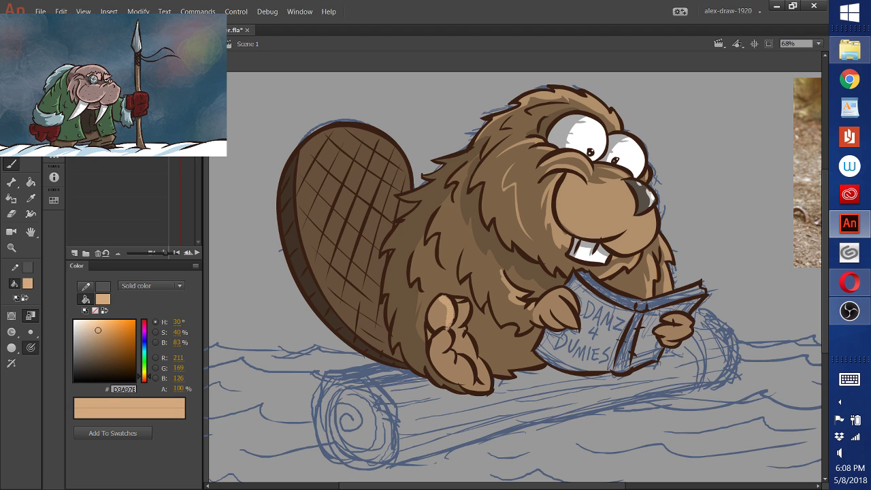
pyautogui.moveTo(447, 320)
pyautogui.mouseDown()
pyautogui.moveTo(445, 329)
pyautogui.moveTo(462, 306)
pyautogui.mouseUp()
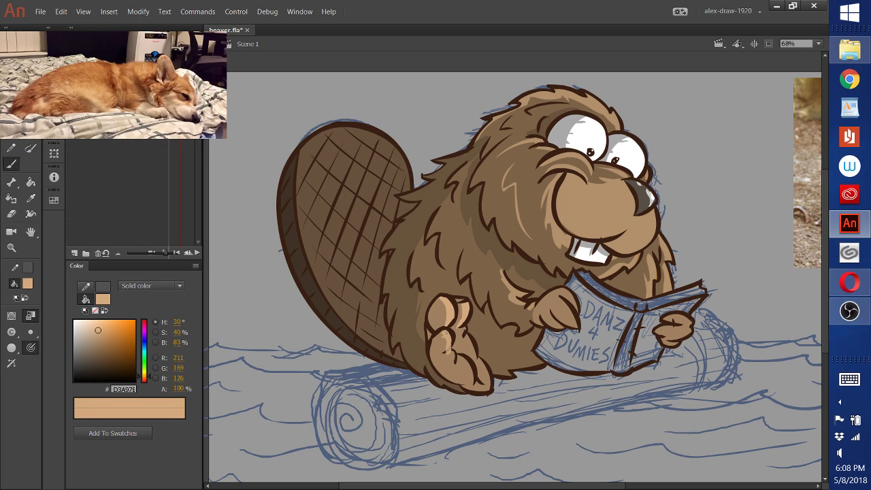
pyautogui.moveTo(437, 335); pyautogui.dragTo(470, 377)
pyautogui.hotkey('ctrl', 'z')
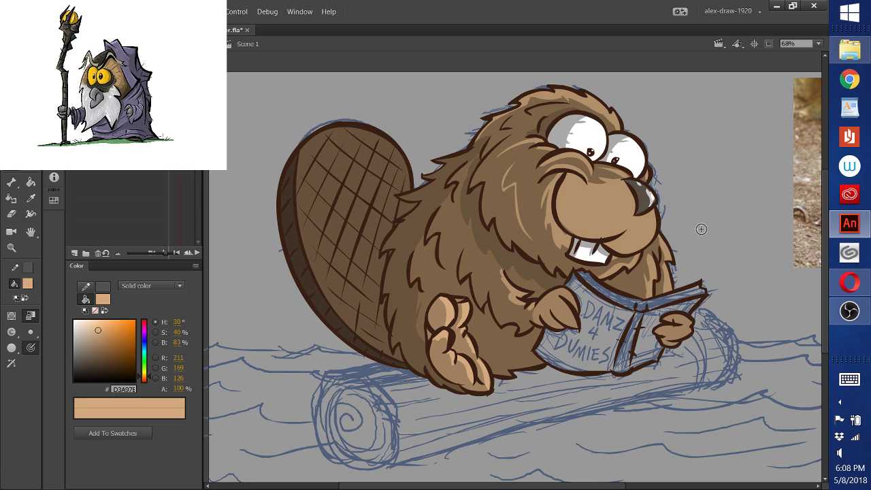
pyautogui.click(561, 307)
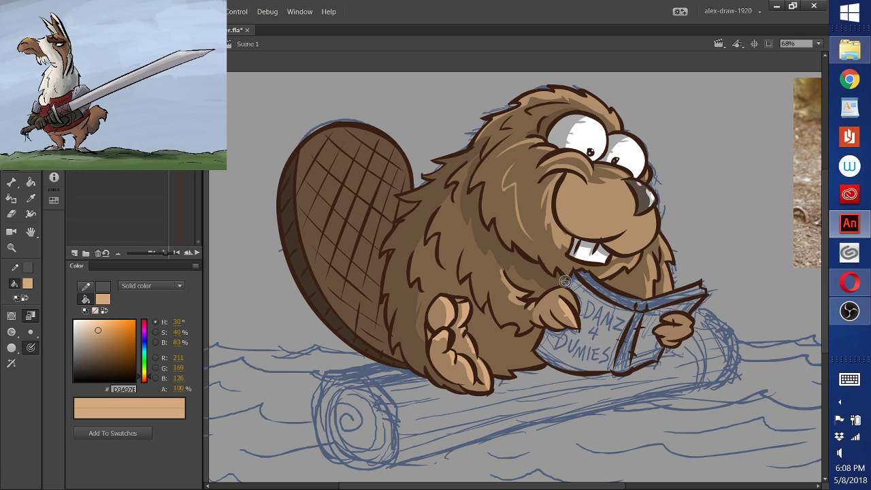
pyautogui.click(565, 281)
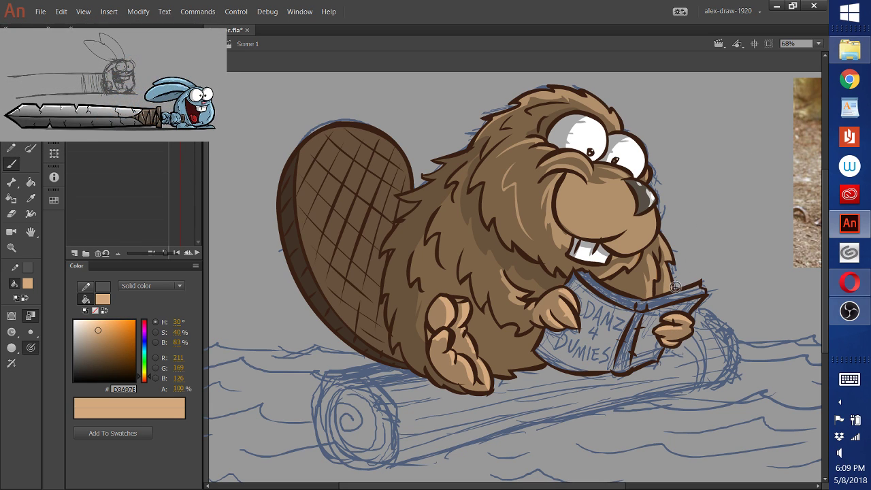
# Sample the dark outline brown, RGB 57, 31, 20, and start brushing the D of DAMZ on the book cover
pyautogui.scroll(-3, 732, 338)
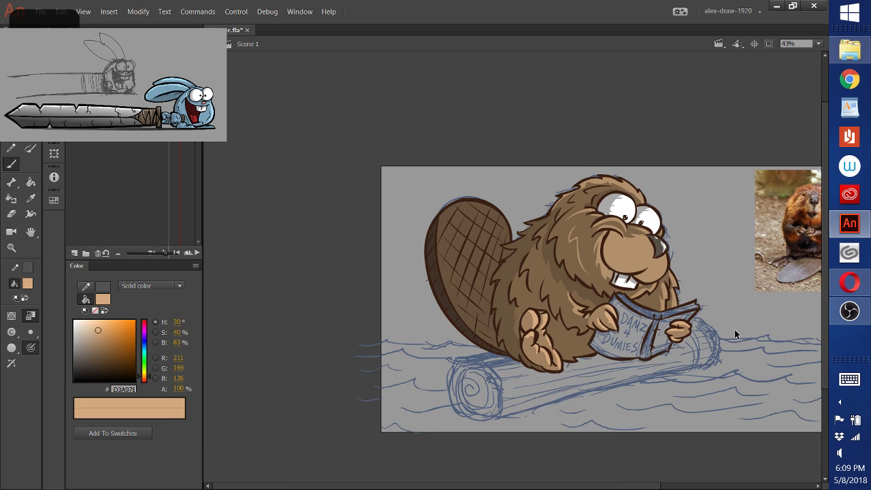
pyautogui.moveTo(735, 333); pyautogui.dragTo(653, 317)
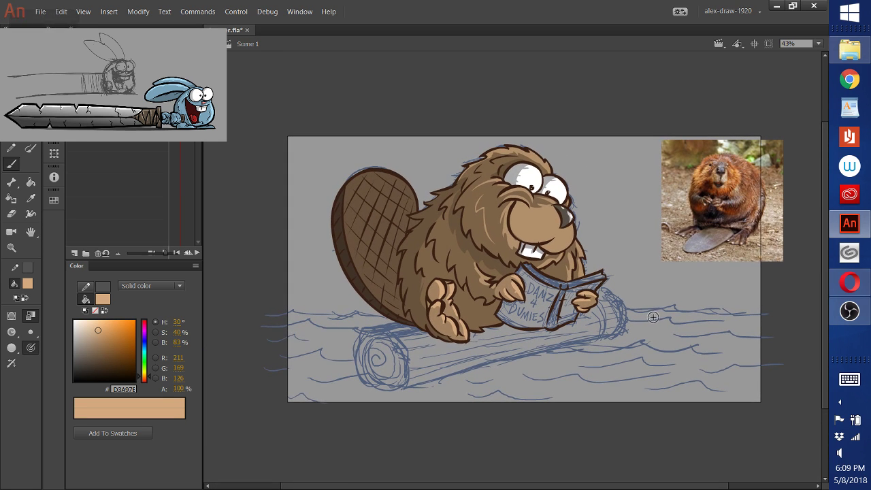
pyautogui.scroll(4, 655, 314)
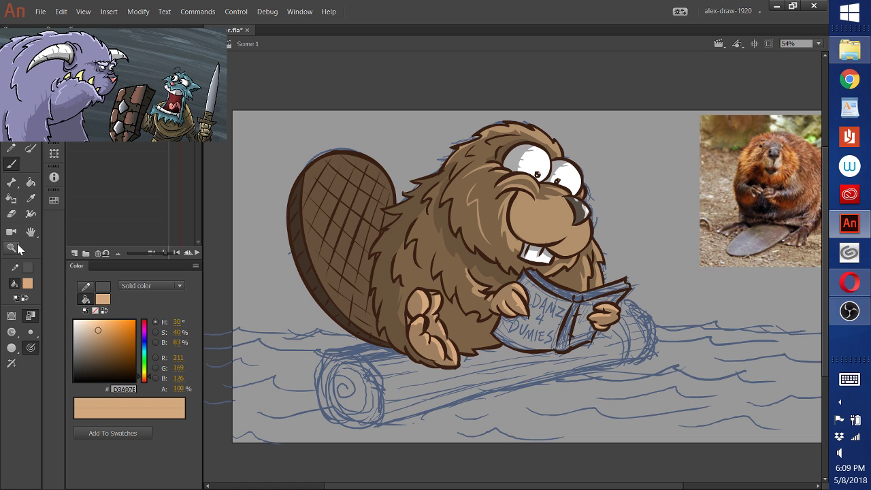
pyautogui.click(17, 247)
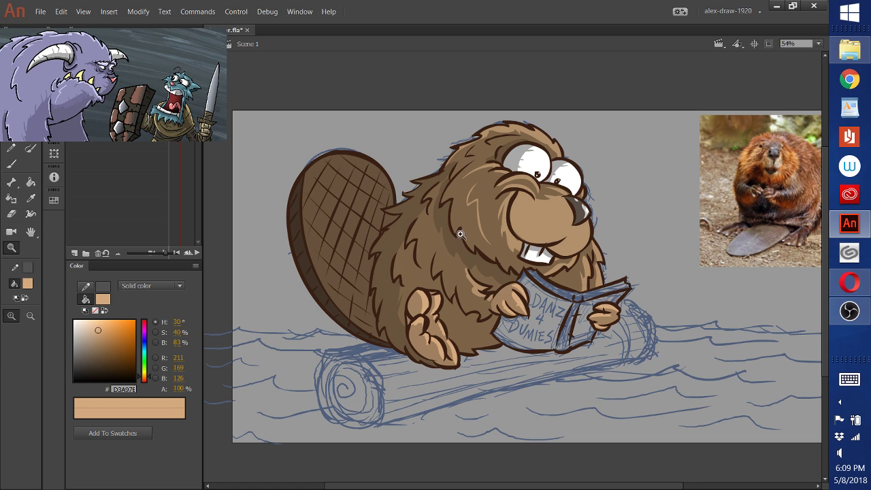
pyautogui.moveTo(460, 233); pyautogui.dragTo(659, 368)
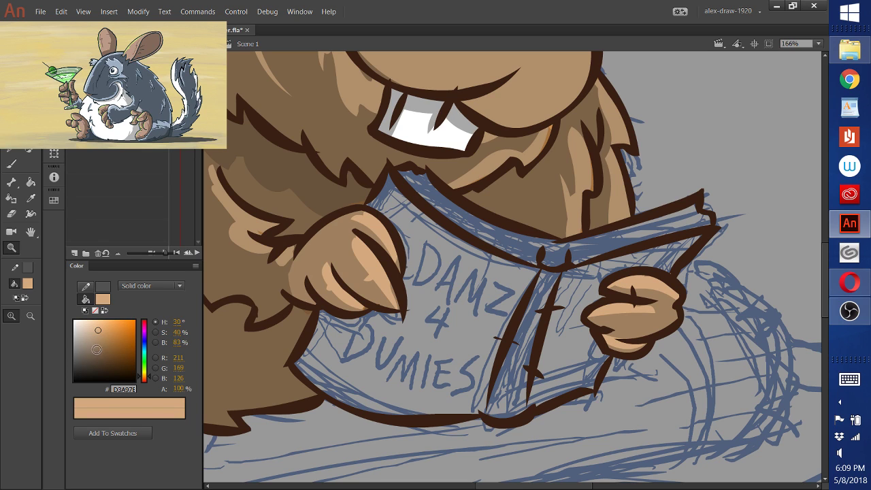
pyautogui.click(31, 198)
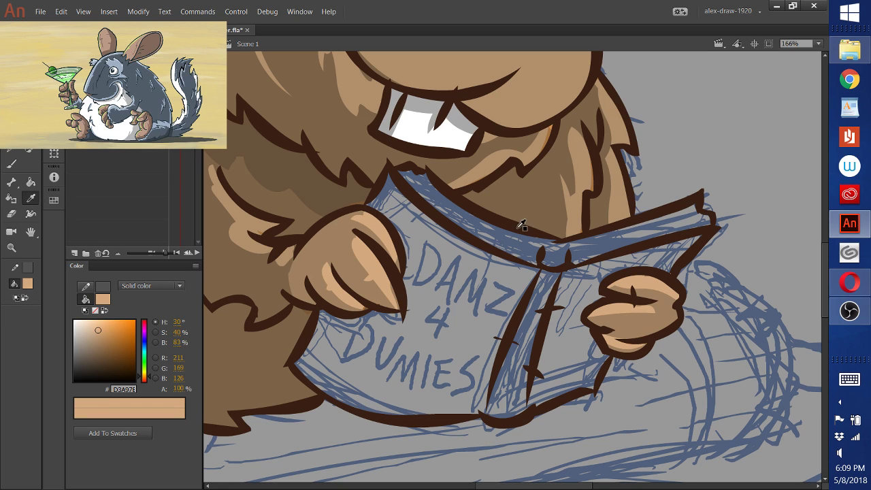
pyautogui.click(261, 250)
pyautogui.click(11, 163)
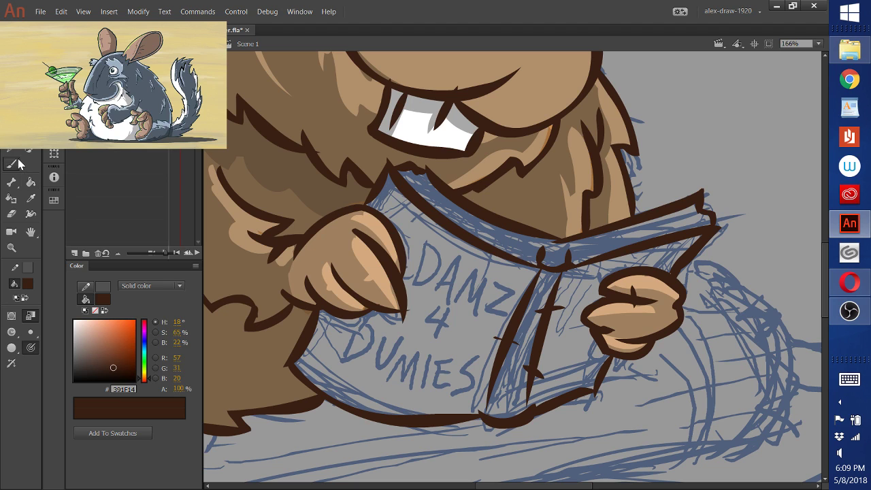
pyautogui.moveTo(426, 243); pyautogui.dragTo(413, 282)
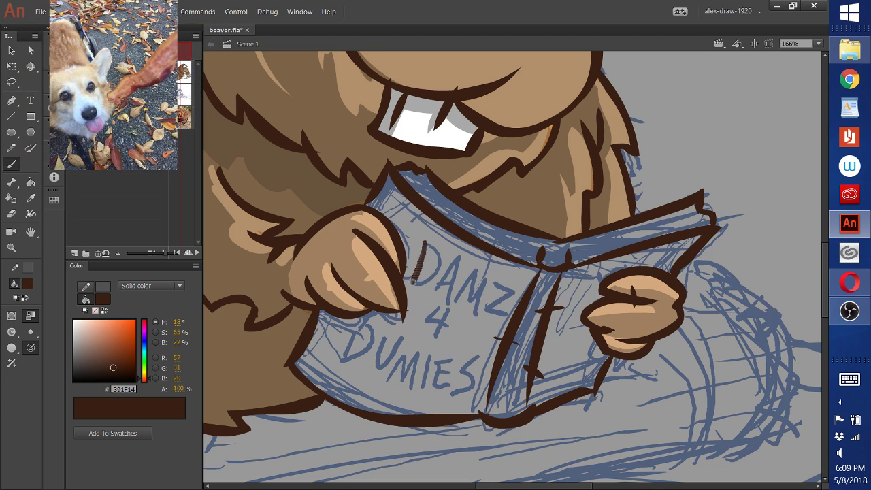
pyautogui.moveTo(433, 250)
pyautogui.mouseDown()
pyautogui.moveTo(427, 280)
pyautogui.moveTo(417, 273)
pyautogui.mouseUp()
# Set the brush mode to Paint Normal and redraw the D of the book title, undoing misplaced strokes
pyautogui.click(11, 332)
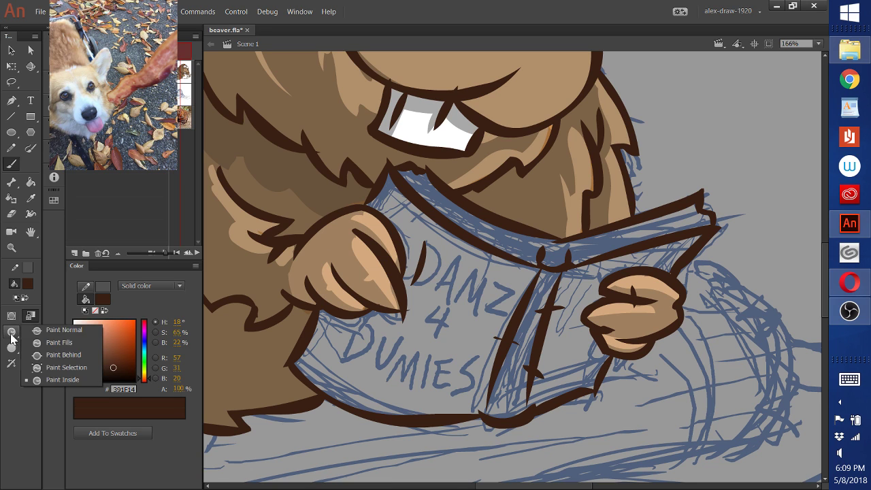
pyautogui.click(68, 327)
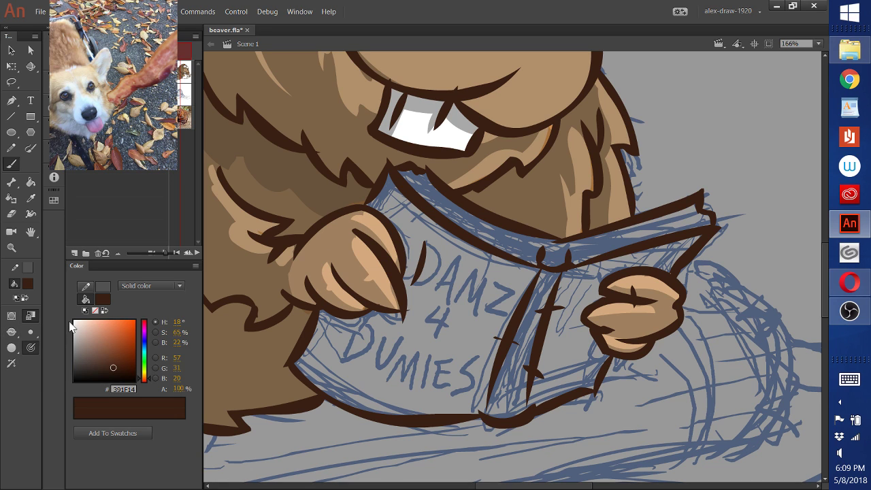
pyautogui.moveTo(424, 241)
pyautogui.mouseDown()
pyautogui.moveTo(412, 281)
pyautogui.moveTo(449, 270)
pyautogui.moveTo(436, 300)
pyautogui.mouseUp()
pyautogui.hotkey('ctrl', 'z')
pyautogui.hotkey('ctrl', 'z')
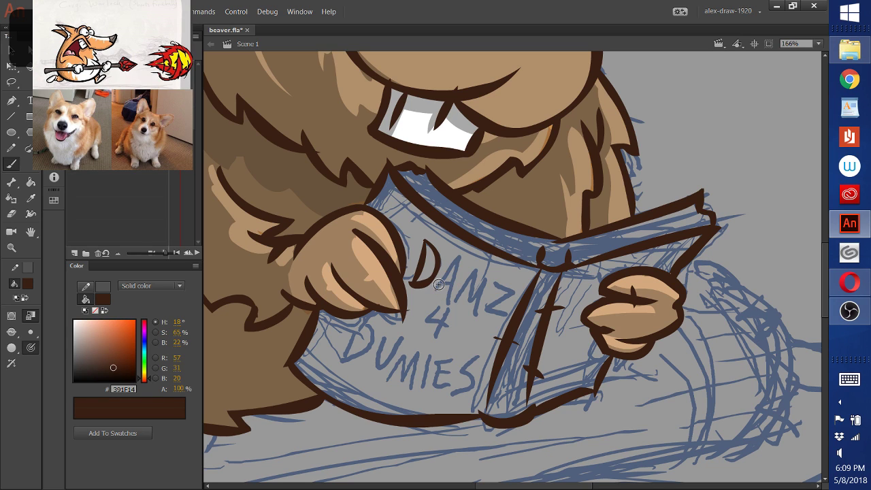
# Brush the remaining letters AMZ of the title and the 4 beneath them, following the blue sketch
pyautogui.moveTo(431, 294); pyautogui.dragTo(457, 256)
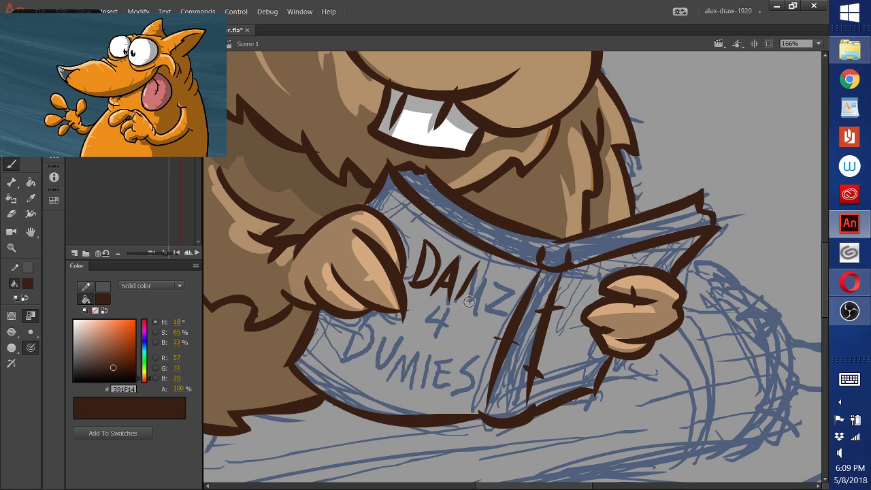
pyautogui.moveTo(465, 306)
pyautogui.mouseDown()
pyautogui.moveTo(483, 268)
pyautogui.moveTo(470, 303)
pyautogui.moveTo(498, 269)
pyautogui.moveTo(477, 318)
pyautogui.moveTo(504, 281)
pyautogui.mouseUp()
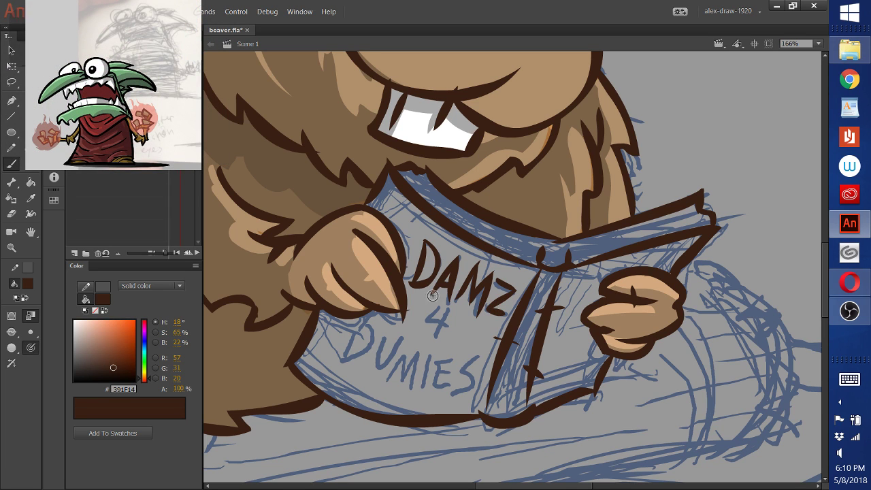
pyautogui.moveTo(440, 301)
pyautogui.mouseDown()
pyautogui.moveTo(425, 320)
pyautogui.moveTo(450, 322)
pyautogui.moveTo(436, 339)
pyautogui.mouseUp()
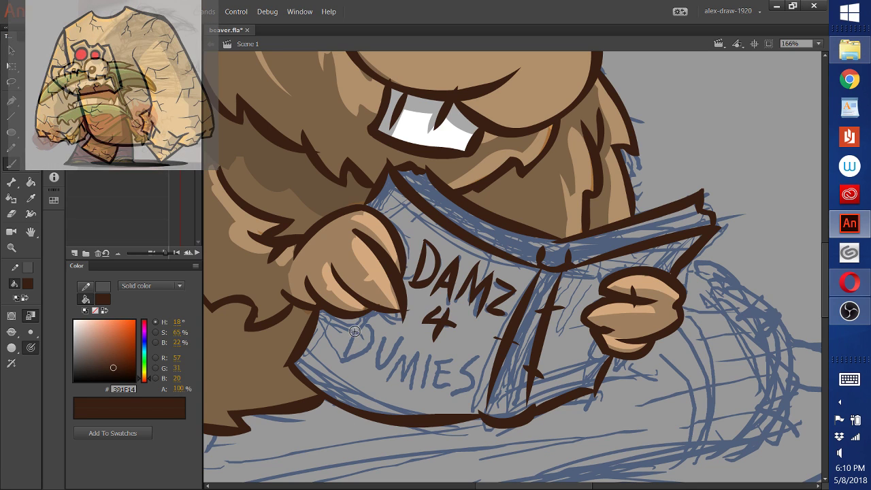
# Brush the letters DUMIES beneath the 4 on the book cover, following the blue sketch
pyautogui.moveTo(351, 325); pyautogui.dragTo(344, 361)
pyautogui.moveTo(381, 331); pyautogui.dragTo(402, 335)
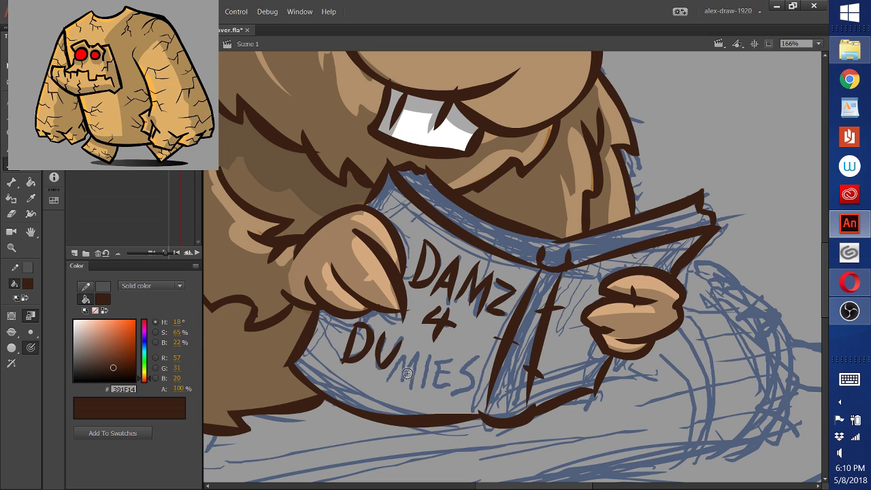
pyautogui.moveTo(390, 390)
pyautogui.mouseDown()
pyautogui.moveTo(407, 381)
pyautogui.moveTo(419, 392)
pyautogui.mouseUp()
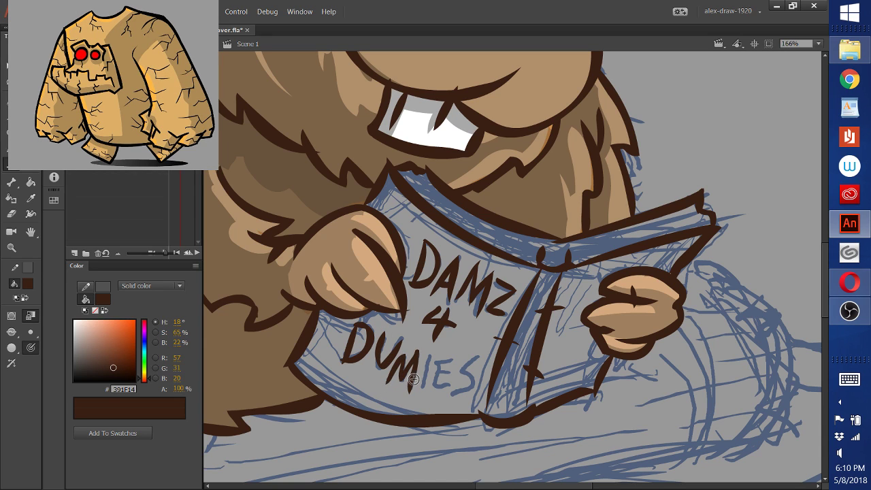
pyautogui.moveTo(427, 348); pyautogui.dragTo(425, 390)
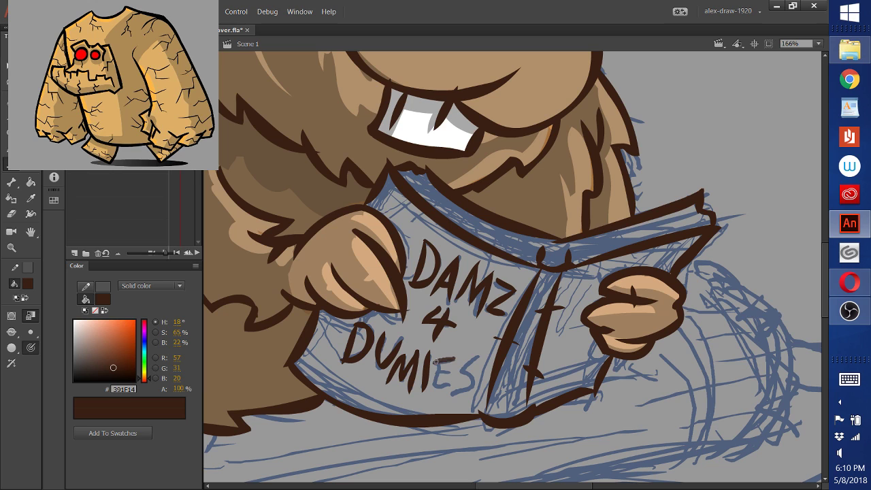
pyautogui.moveTo(436, 359); pyautogui.dragTo(436, 383)
pyautogui.moveTo(436, 382)
pyautogui.mouseDown()
pyautogui.moveTo(458, 384)
pyautogui.moveTo(458, 358)
pyautogui.mouseUp()
pyautogui.moveTo(437, 372); pyautogui.dragTo(451, 371)
pyautogui.moveTo(486, 350)
pyautogui.mouseDown()
pyautogui.moveTo(474, 350)
pyautogui.moveTo(459, 392)
pyautogui.mouseUp()
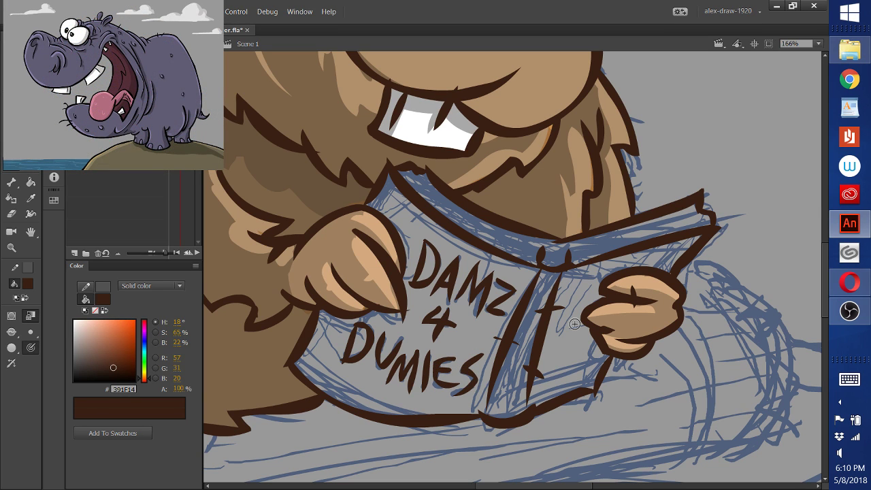
# Brush the outline of the log's near round end with a small notch, plus the start of its upper edge
pyautogui.hotkey('ctrl', '-')
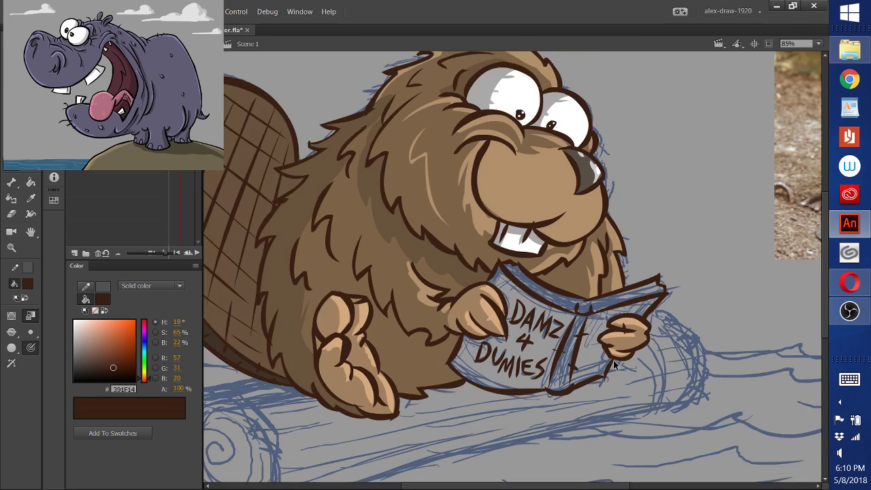
pyautogui.hotkey('ctrl', '-')
pyautogui.hotkey('ctrl', '-')
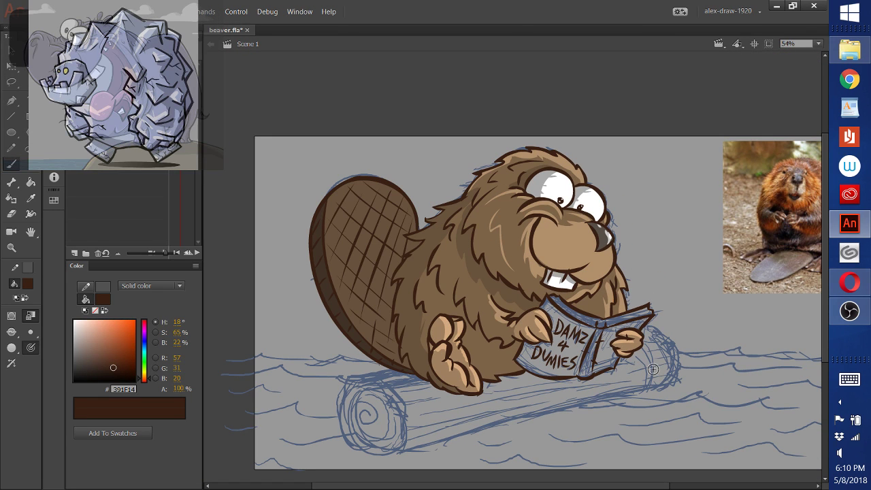
pyautogui.moveTo(652, 369); pyautogui.dragTo(618, 343)
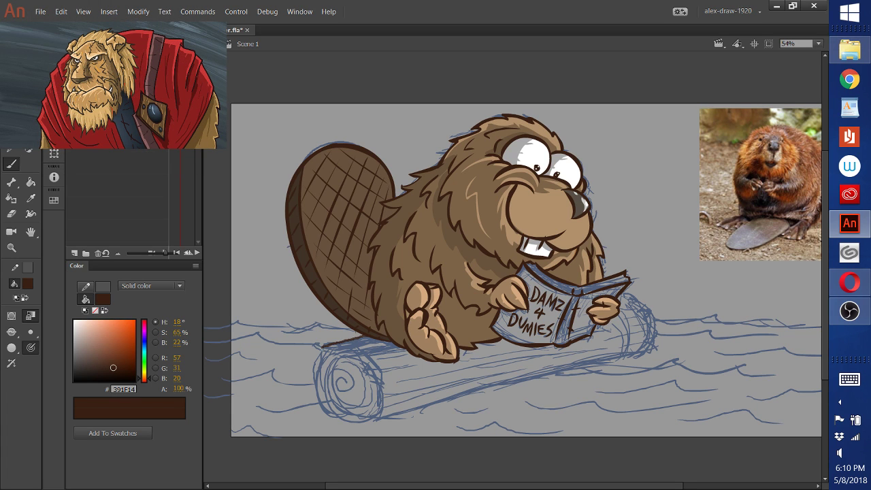
pyautogui.moveTo(324, 343); pyautogui.dragTo(323, 395)
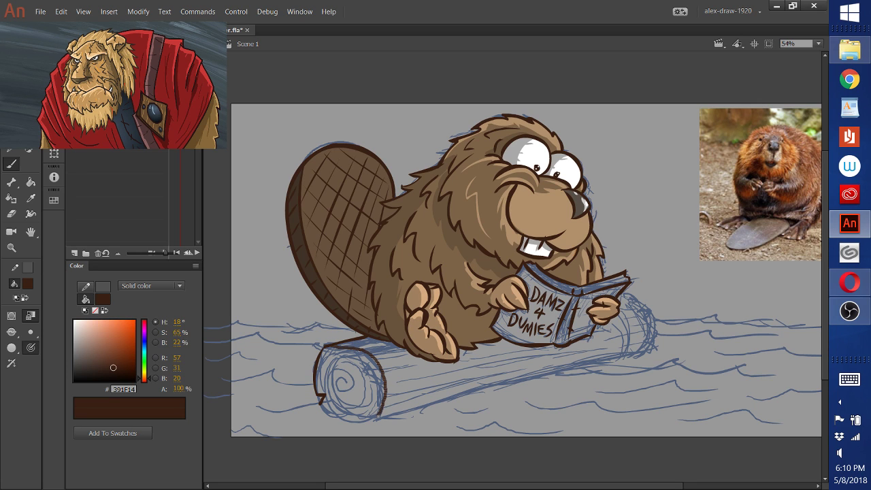
pyautogui.moveTo(383, 398); pyautogui.dragTo(318, 402)
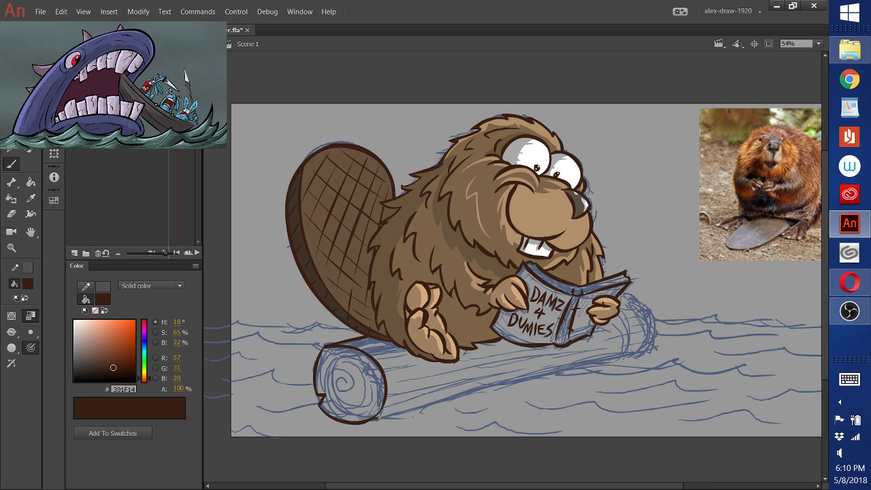
# Remove the lower edge of the log's round end and brush a waterline wave across it and along the log's underside
pyautogui.moveTo(432, 403); pyautogui.dragTo(436, 400)
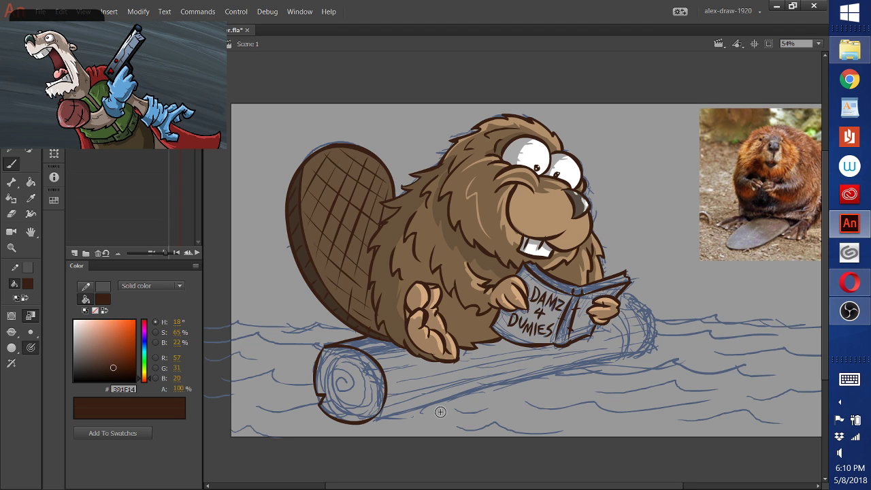
pyautogui.press('e')
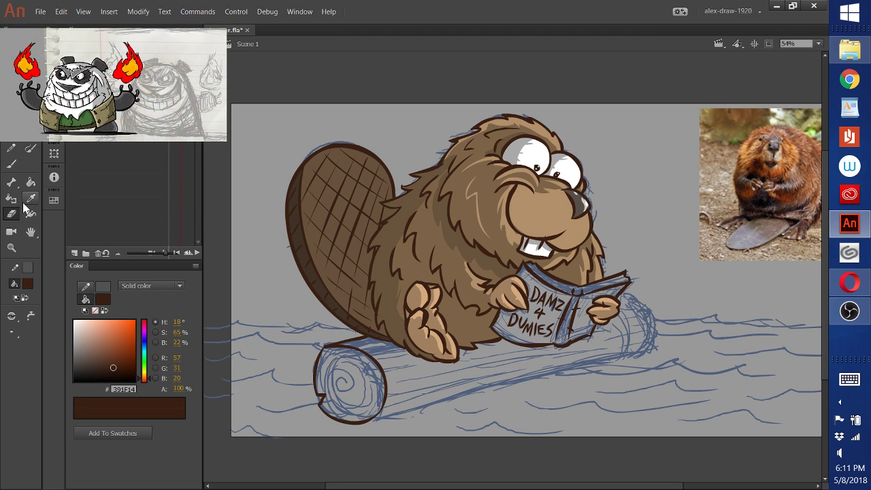
pyautogui.moveTo(382, 419)
pyautogui.mouseDown()
pyautogui.moveTo(338, 424)
pyautogui.moveTo(395, 411)
pyautogui.mouseUp()
pyautogui.click(11, 163)
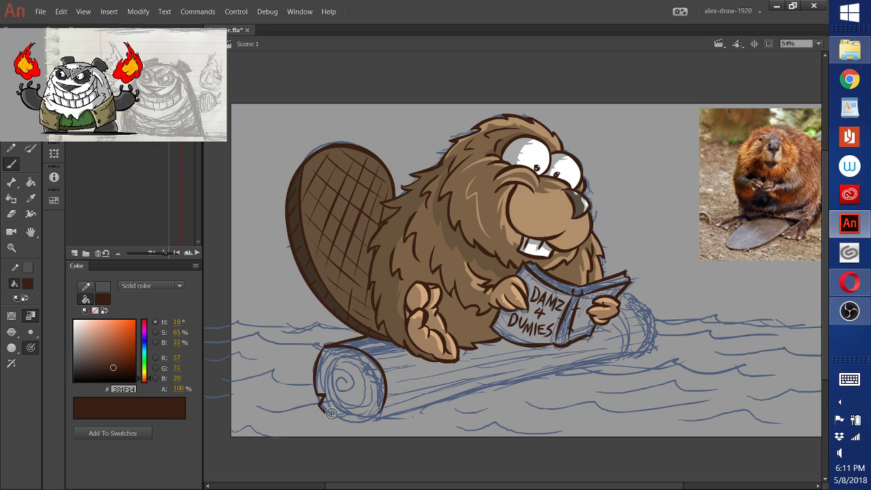
pyautogui.moveTo(290, 417); pyautogui.dragTo(316, 415)
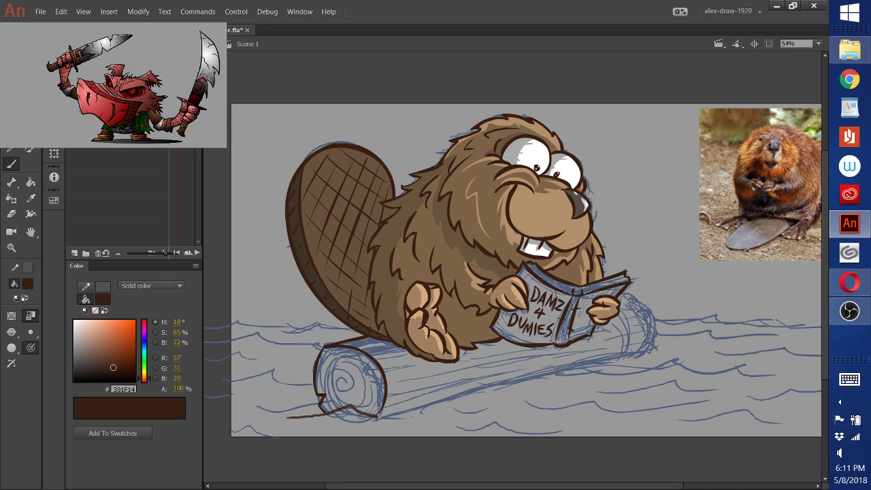
pyautogui.moveTo(421, 419); pyautogui.dragTo(460, 414)
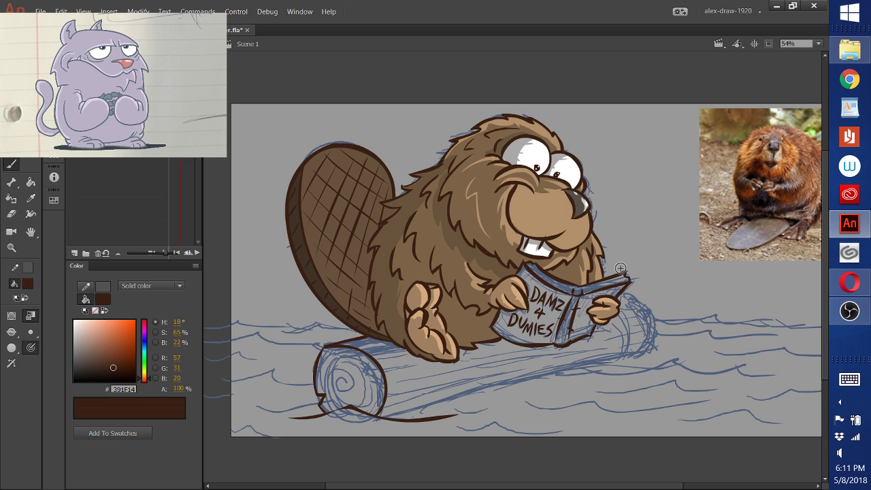
# Switch to OBS to check the streaming status and return to the drawing
pyautogui.click(864, 326)
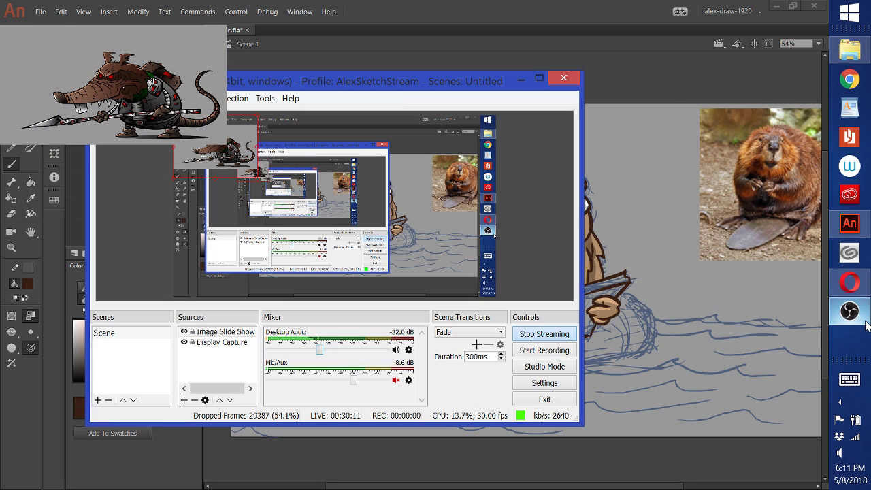
pyautogui.click(865, 325)
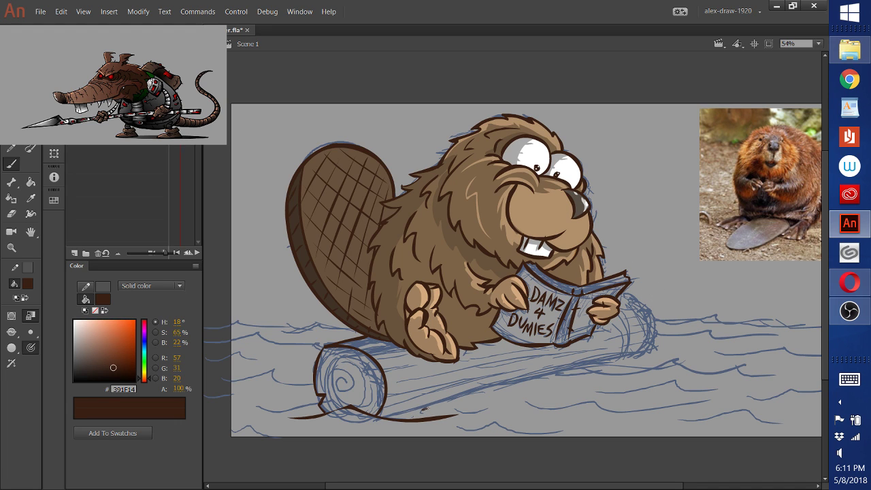
# Brush waves along the log's waterline, redoing a misplaced one, and outline the log's far end with a notch
pyautogui.moveTo(423, 411)
pyautogui.mouseDown()
pyautogui.moveTo(465, 387)
pyautogui.moveTo(500, 394)
pyautogui.moveTo(522, 393)
pyautogui.mouseUp()
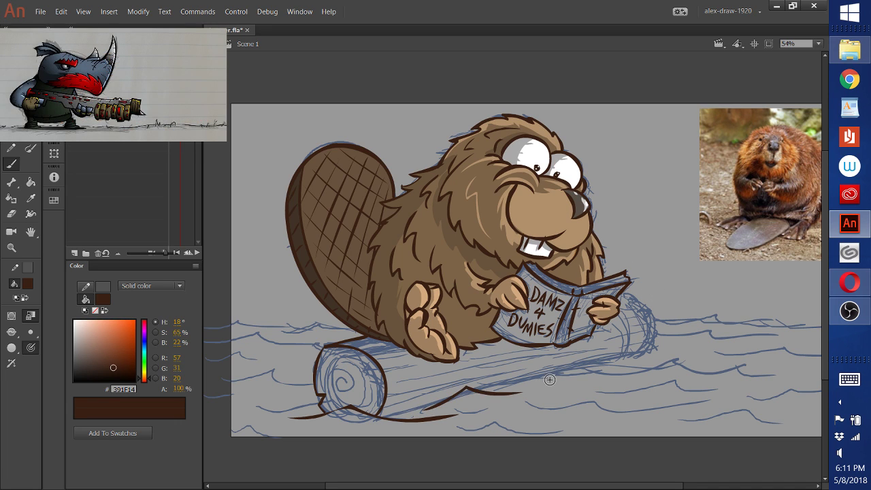
pyautogui.hotkey('ctrl', 'z')
pyautogui.moveTo(460, 400)
pyautogui.mouseDown()
pyautogui.moveTo(508, 376)
pyautogui.moveTo(544, 383)
pyautogui.moveTo(615, 351)
pyautogui.moveTo(665, 360)
pyautogui.moveTo(645, 308)
pyautogui.mouseUp()
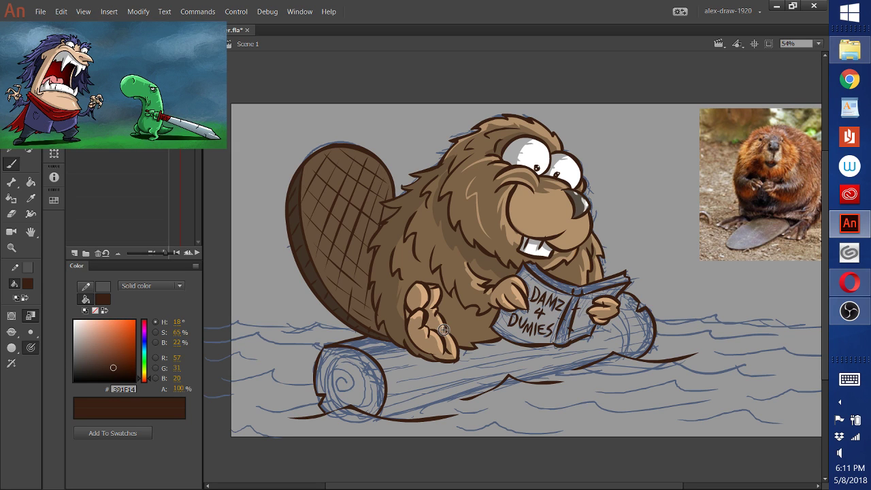
pyautogui.moveTo(380, 418)
pyautogui.mouseDown()
pyautogui.moveTo(436, 390)
pyautogui.moveTo(517, 402)
pyautogui.moveTo(530, 378)
pyautogui.moveTo(559, 367)
pyautogui.moveTo(630, 375)
pyautogui.moveTo(743, 360)
pyautogui.moveTo(817, 368)
pyautogui.mouseUp()
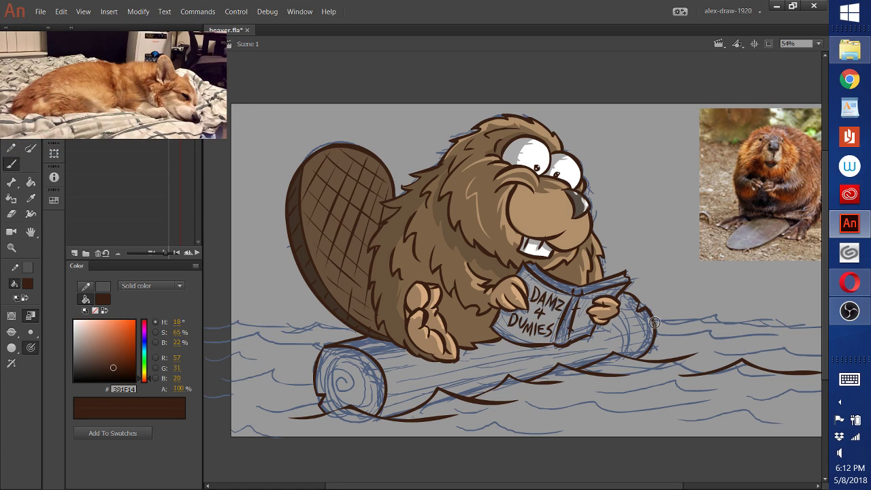
# Brush the horizon wave line on both sides of the beaver and three wave strokes in the water behind the log's near end
pyautogui.moveTo(654, 323)
pyautogui.mouseDown()
pyautogui.moveTo(717, 315)
pyautogui.moveTo(819, 322)
pyautogui.mouseUp()
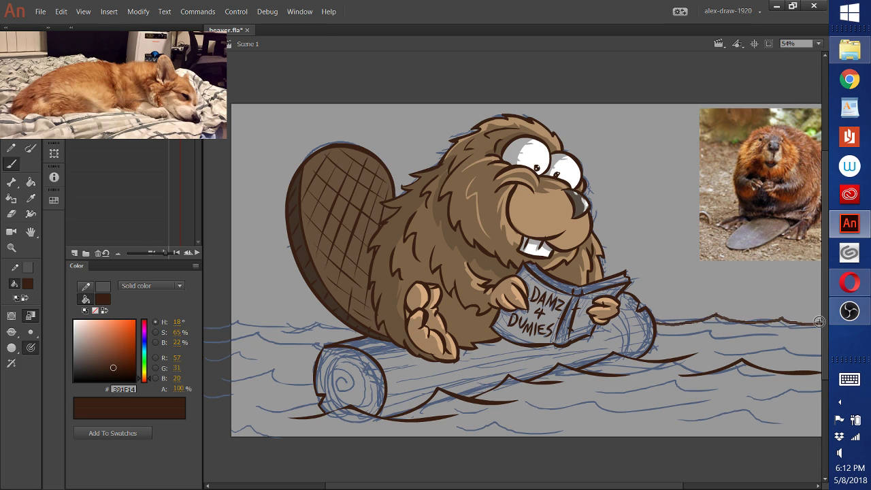
pyautogui.moveTo(238, 318)
pyautogui.mouseDown()
pyautogui.moveTo(204, 332)
pyautogui.moveTo(350, 323)
pyautogui.mouseUp()
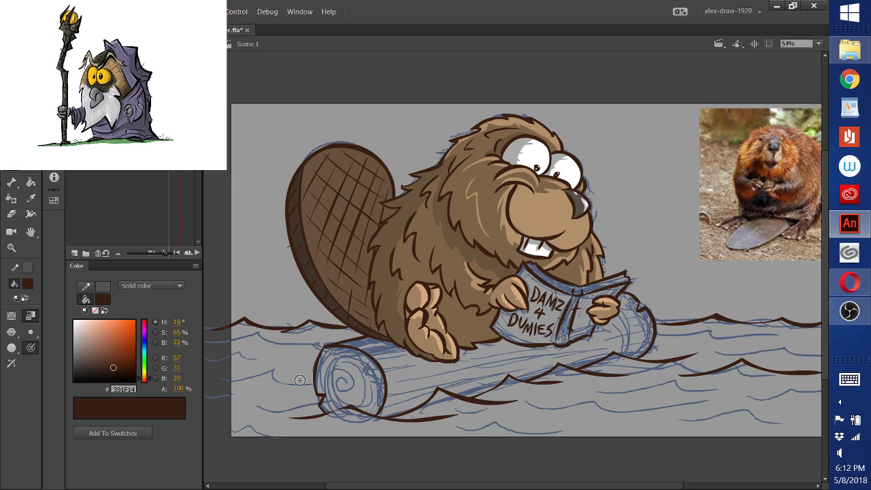
pyautogui.moveTo(211, 344); pyautogui.dragTo(313, 347)
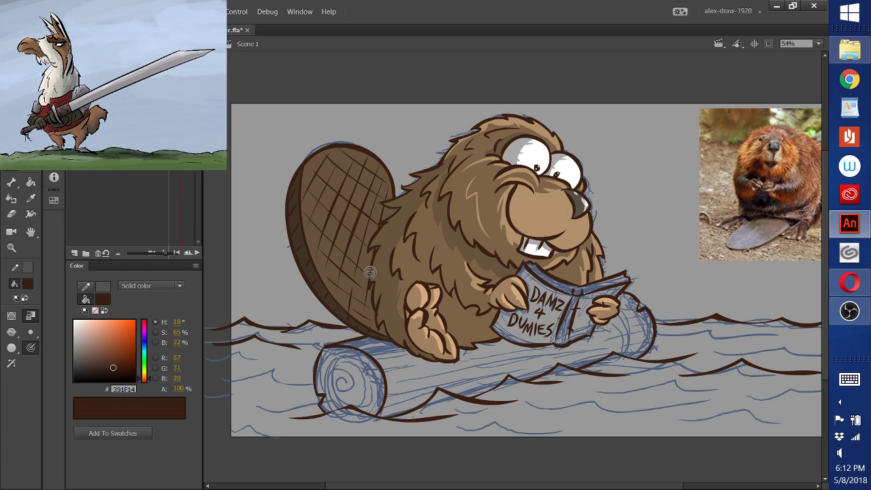
pyautogui.moveTo(223, 383); pyautogui.dragTo(318, 381)
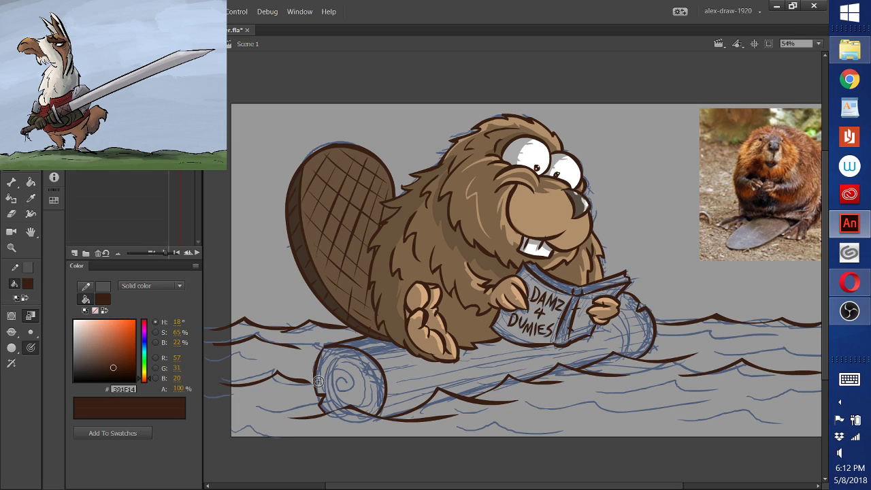
pyautogui.moveTo(212, 359); pyautogui.dragTo(275, 350)
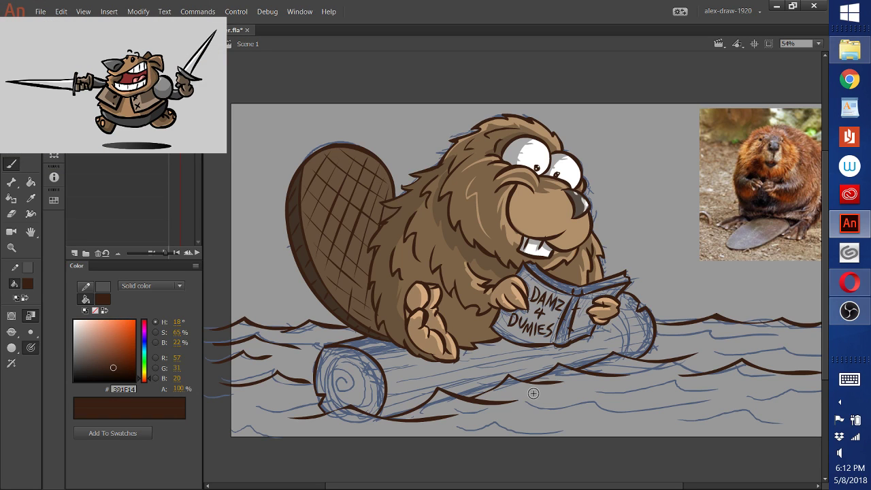
# Brush wave lines over the sketch in the water beyond the log's far end and in the canvas's lower right area
pyautogui.scroll(-2, 592, 380)
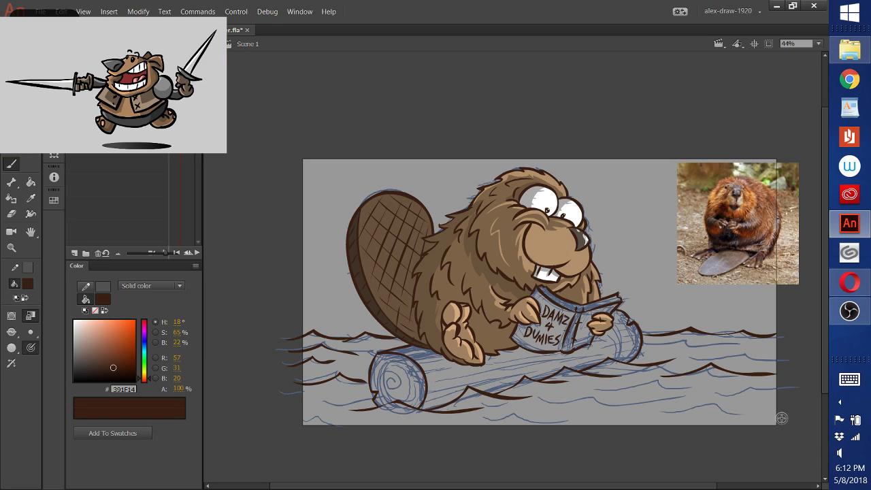
pyautogui.moveTo(649, 344); pyautogui.dragTo(751, 336)
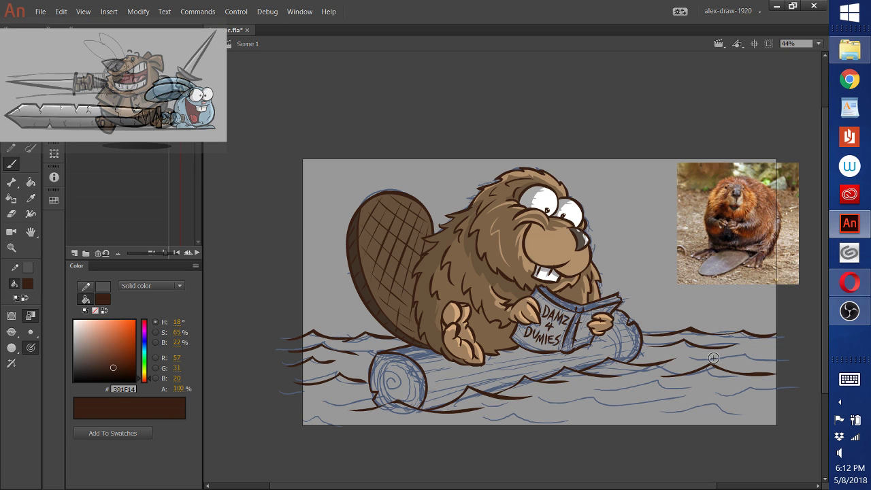
pyautogui.moveTo(713, 358); pyautogui.dragTo(801, 354)
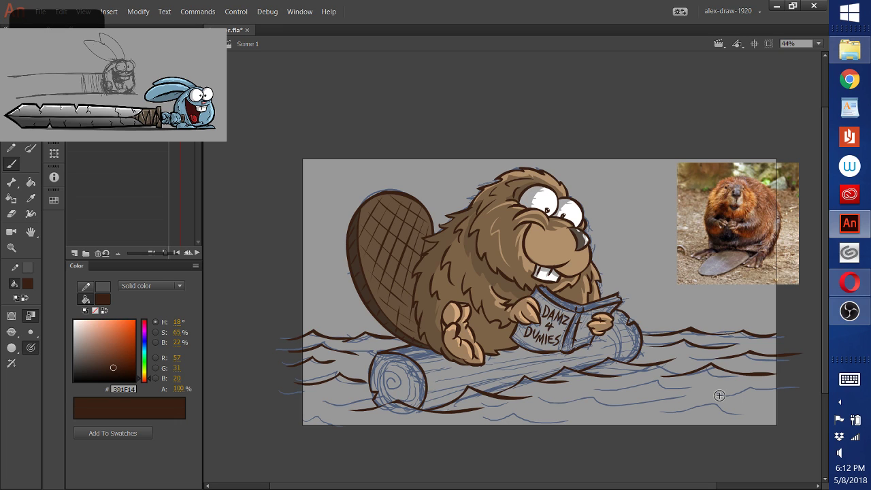
pyautogui.moveTo(796, 387); pyautogui.dragTo(664, 412)
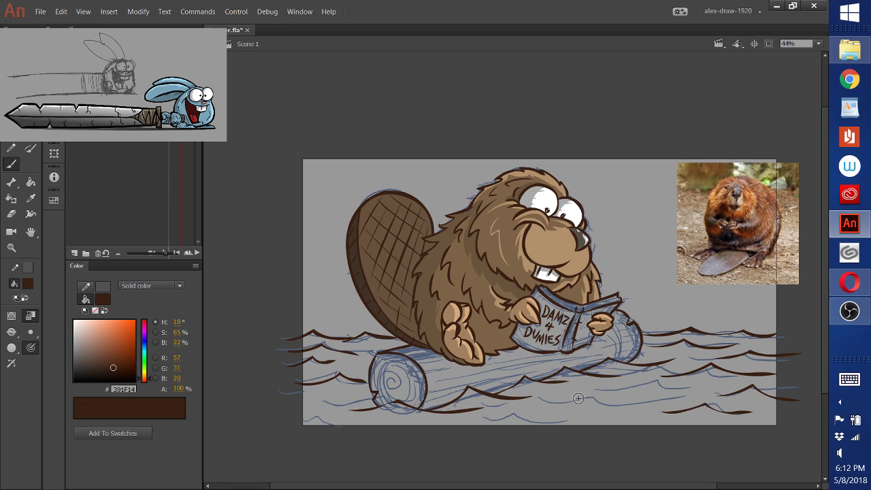
# Brush the remaining foreground waves below the log and along the canvas's lower edge, redrawing misplaced strokes
pyautogui.moveTo(543, 404)
pyautogui.mouseDown()
pyautogui.moveTo(648, 403)
pyautogui.moveTo(607, 393)
pyautogui.moveTo(657, 381)
pyautogui.mouseUp()
pyautogui.hotkey('ctrl', 'z')
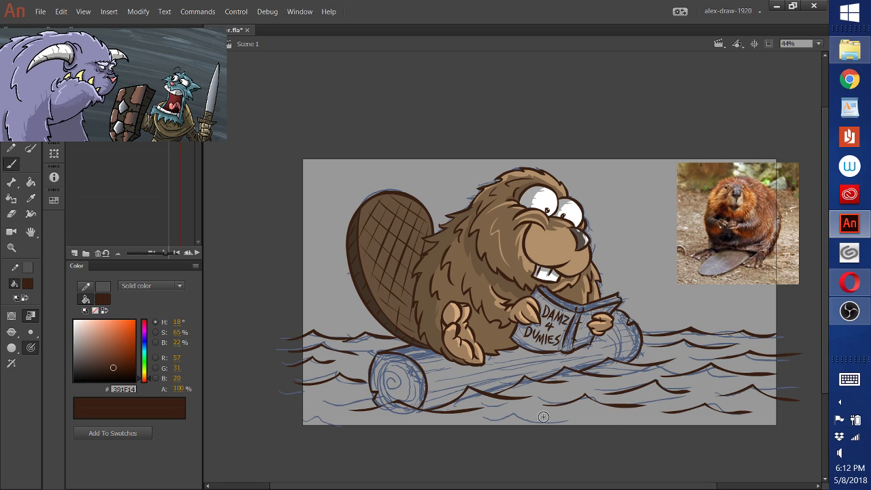
pyautogui.moveTo(486, 422); pyautogui.dragTo(580, 416)
pyautogui.moveTo(288, 418); pyautogui.dragTo(368, 408)
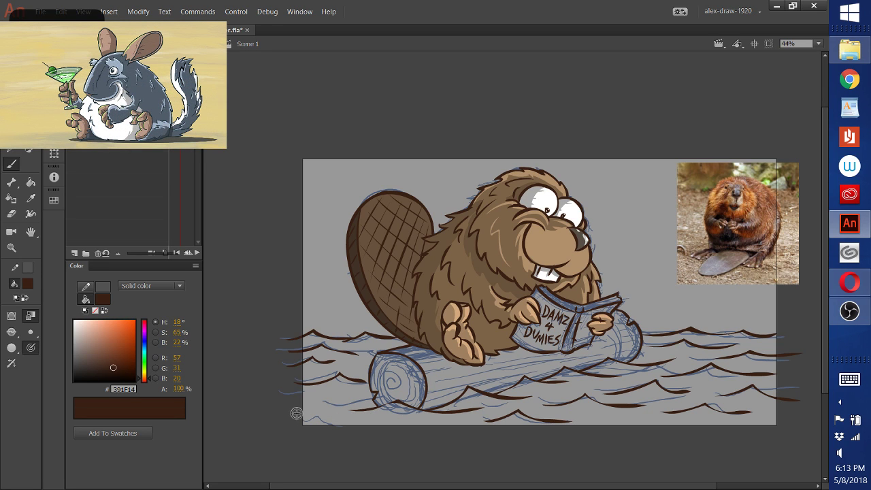
pyautogui.moveTo(296, 413); pyautogui.dragTo(335, 410)
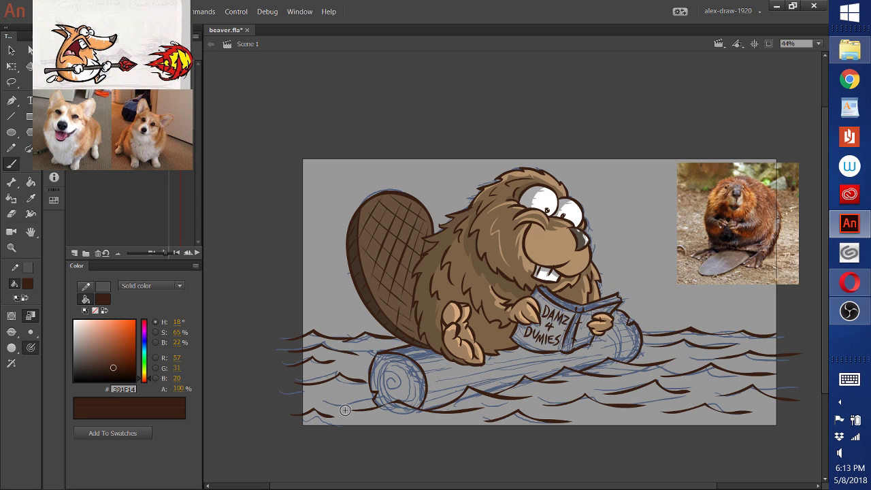
# Pick up the light tan D3A97E from the beaver's foot as the brush colour
pyautogui.click(30, 199)
pyautogui.click(459, 313)
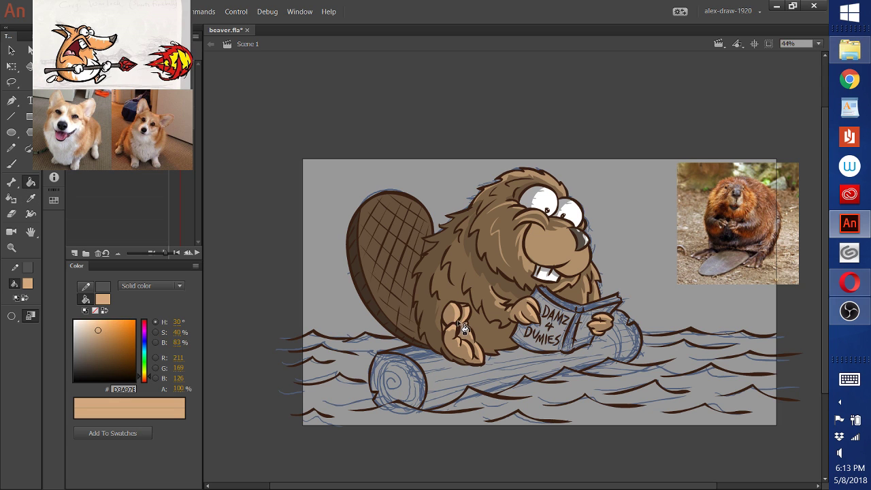
pyautogui.press('b')
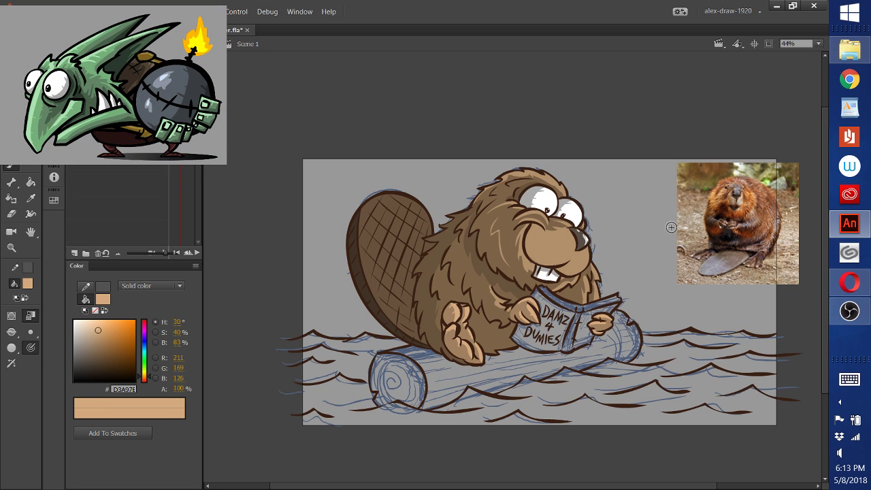
# Sample the fur's shadow brown 685238 and brush shadows onto the lower belly fur between the foot and the book
pyautogui.click(31, 198)
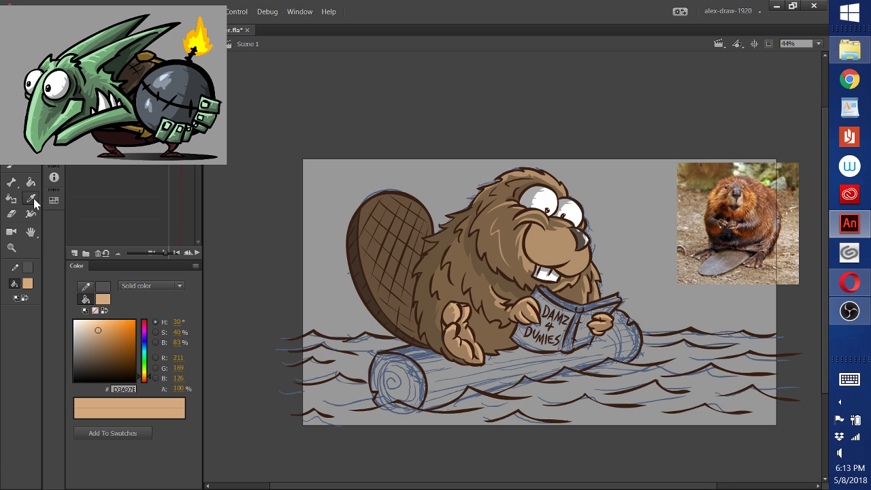
pyautogui.click(485, 269)
pyautogui.click(32, 185)
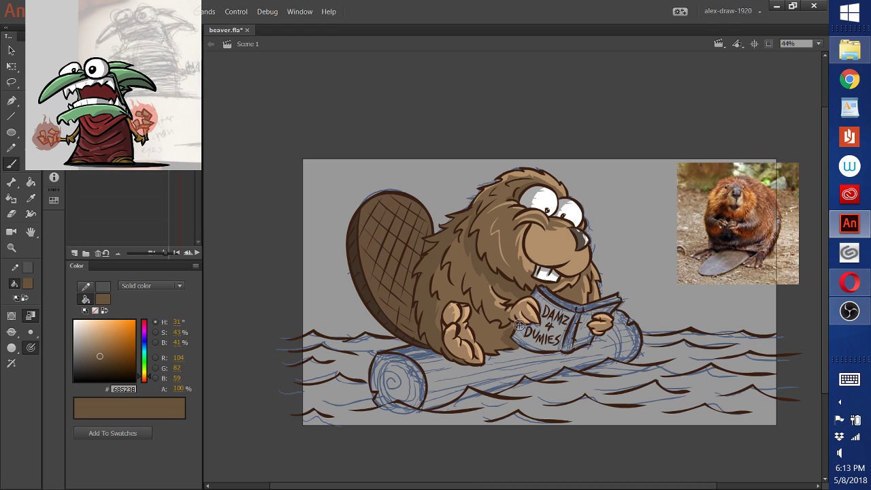
pyautogui.moveTo(503, 341); pyautogui.dragTo(510, 327)
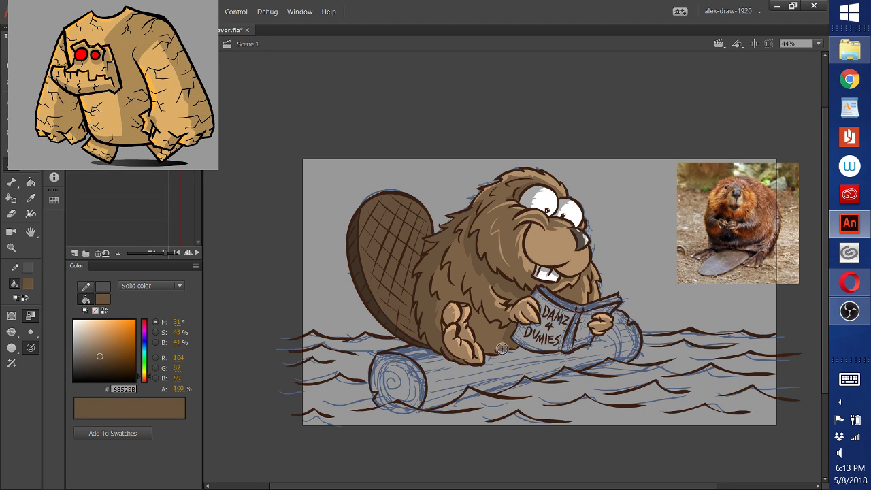
pyautogui.moveTo(501, 349); pyautogui.dragTo(497, 330)
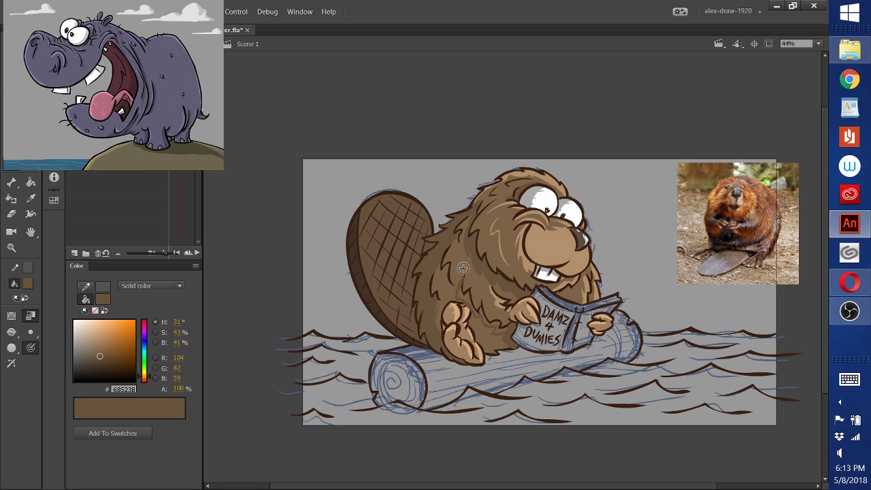
# Switch the brush mode to Paint Inside
pyautogui.click(30, 182)
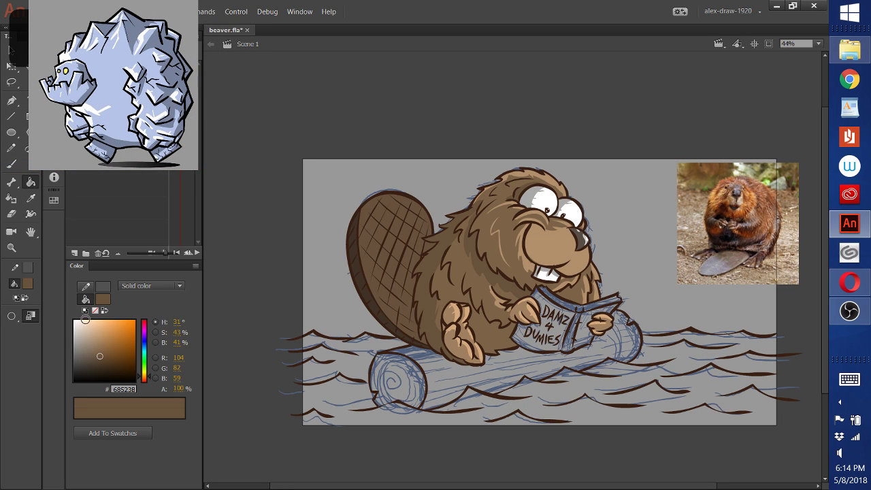
pyautogui.click(11, 163)
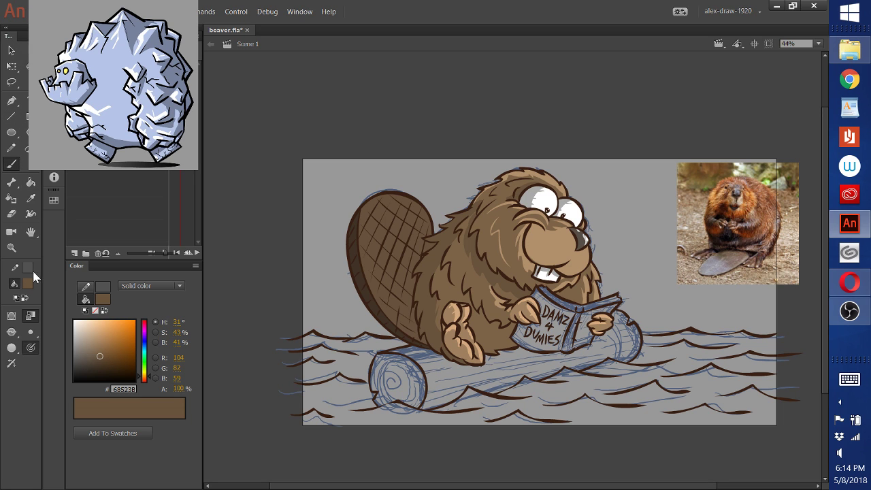
pyautogui.click(11, 331)
pyautogui.click(70, 380)
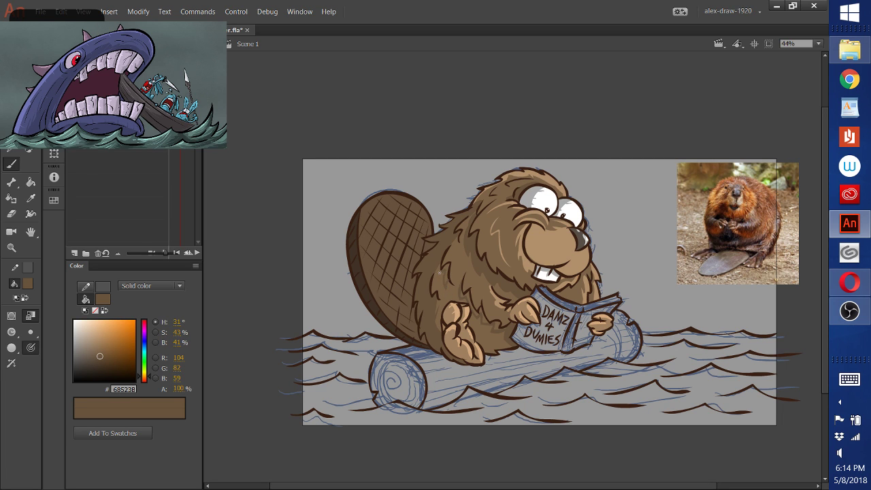
pyautogui.click(31, 182)
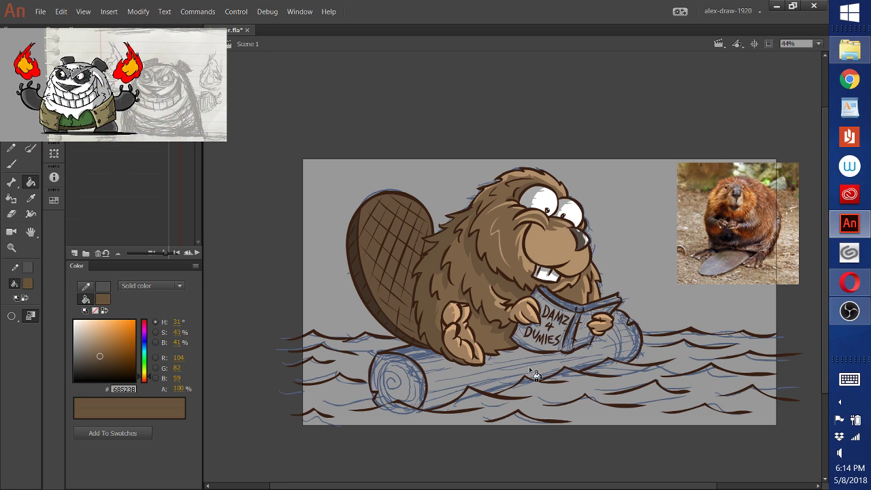
pyautogui.click(12, 165)
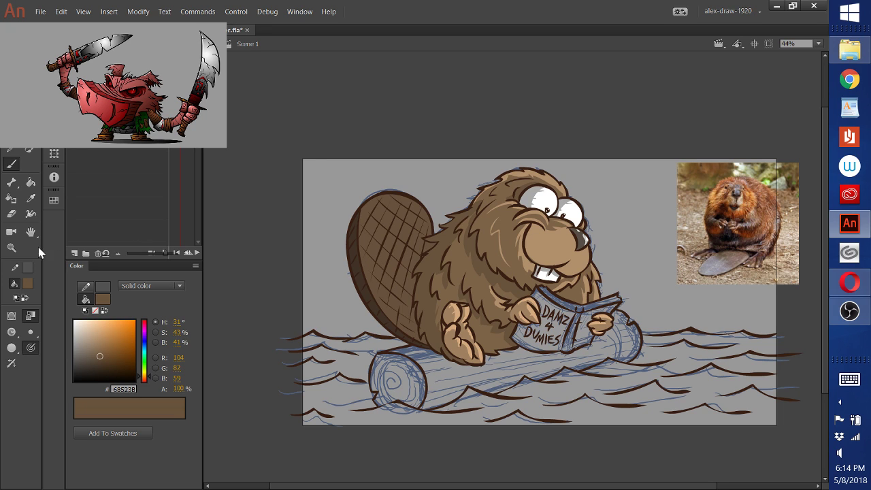
# Sample the dark outline brown 391F14 from the beaver's linework and set the brush mode to Paint Normal
pyautogui.click(31, 199)
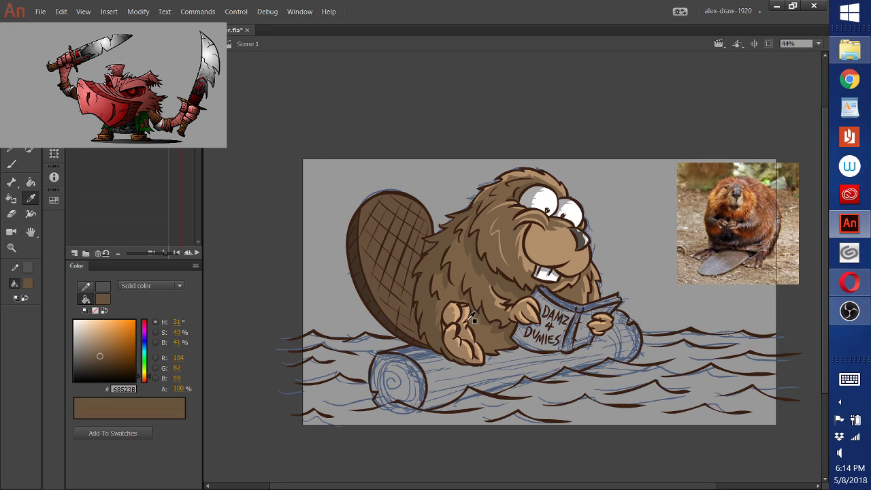
pyautogui.click(531, 233)
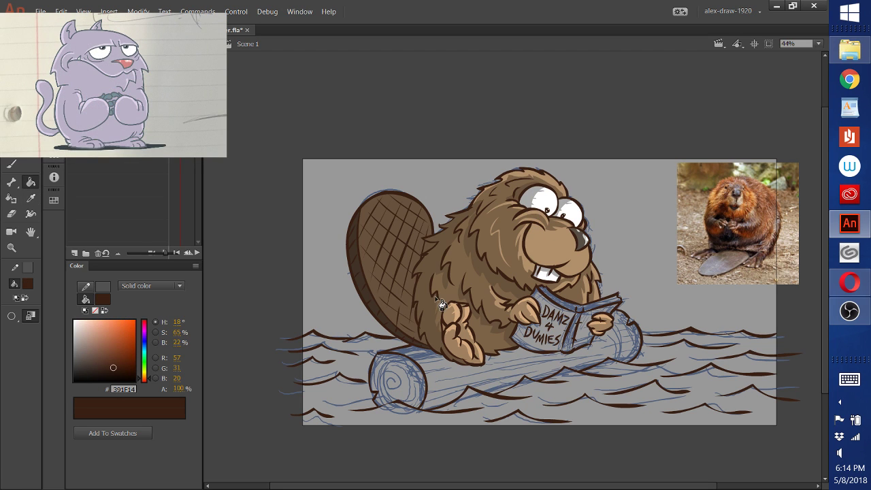
pyautogui.click(11, 165)
pyautogui.click(30, 344)
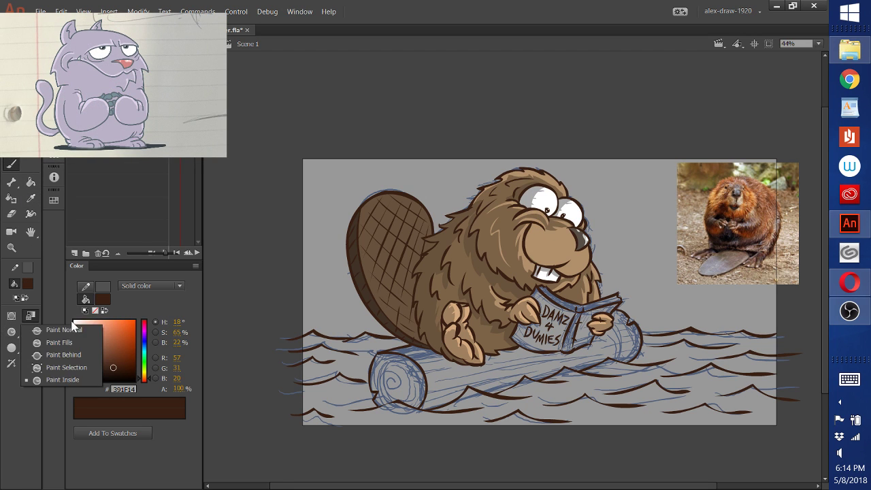
pyautogui.click(72, 328)
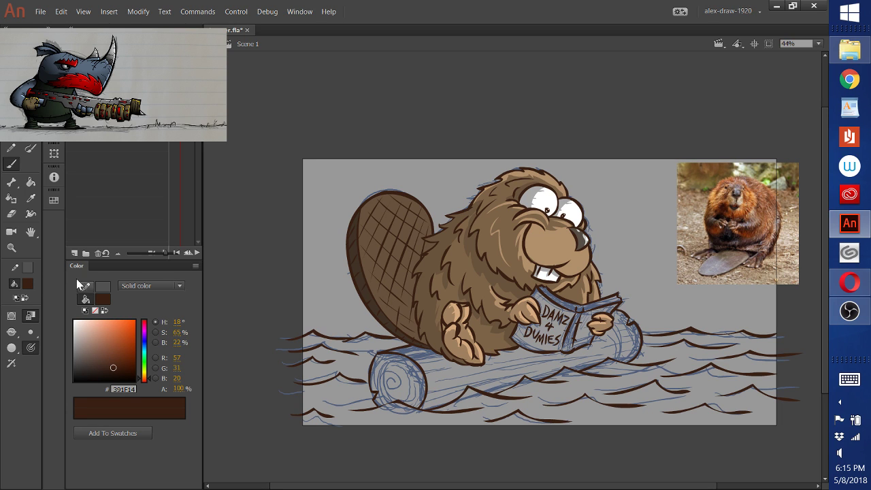
# Shift the fill colour's hue to a teal of 183° and save the file
pyautogui.click(30, 198)
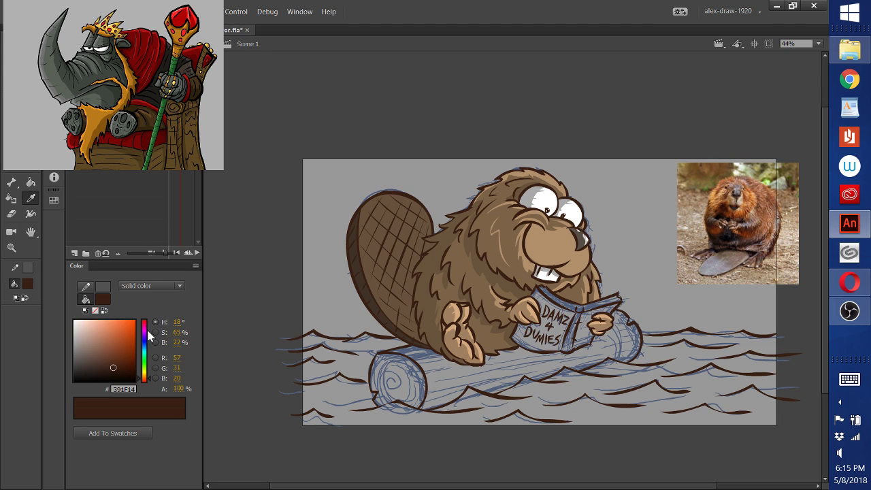
pyautogui.moveTo(148, 332); pyautogui.dragTo(146, 344)
pyautogui.moveTo(145, 347); pyautogui.dragTo(146, 352)
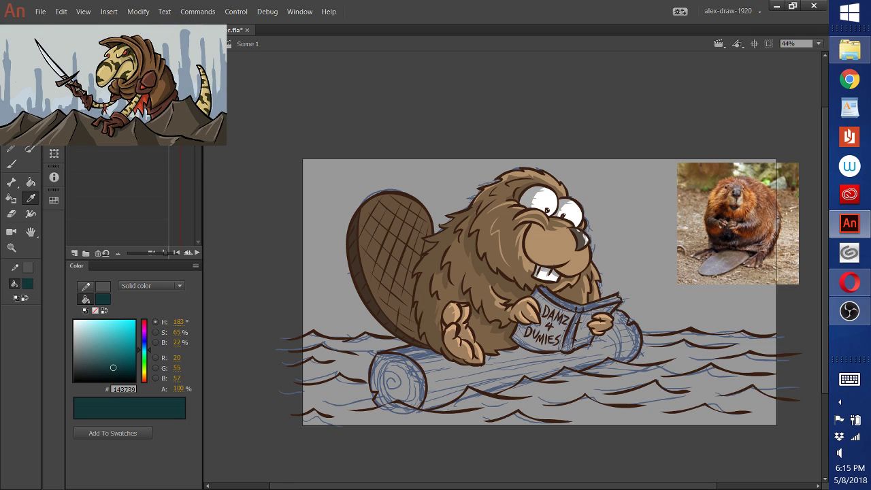
pyautogui.click(41, 12)
pyautogui.click(41, 126)
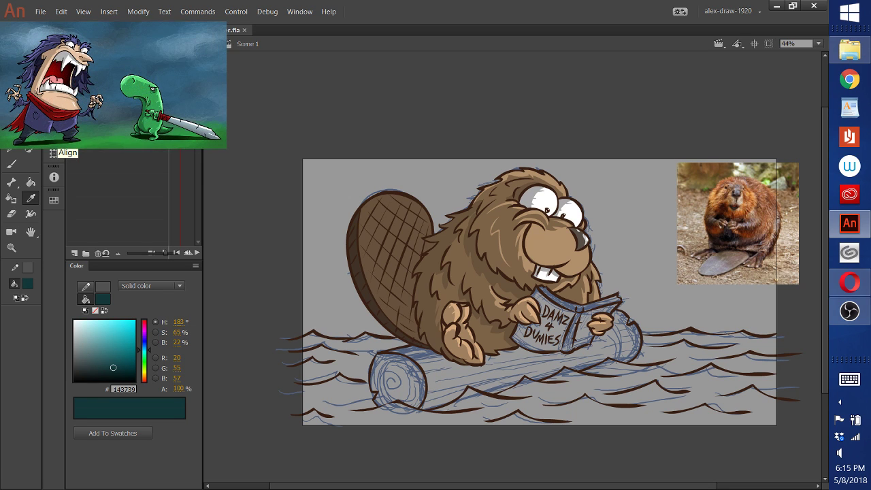
# Lighten the fill colour to the pale teal 7E999A and fill the strip along the book's upper edge
pyautogui.moveTo(110, 365); pyautogui.dragTo(84, 344)
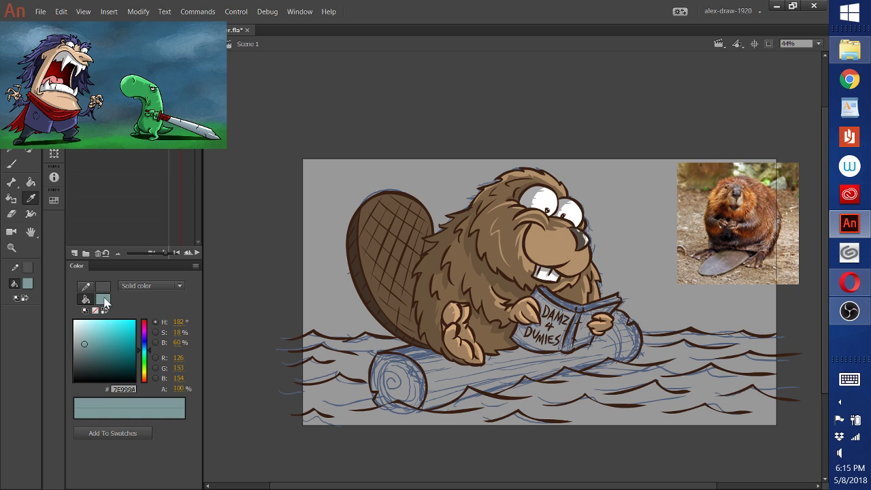
pyautogui.click(31, 181)
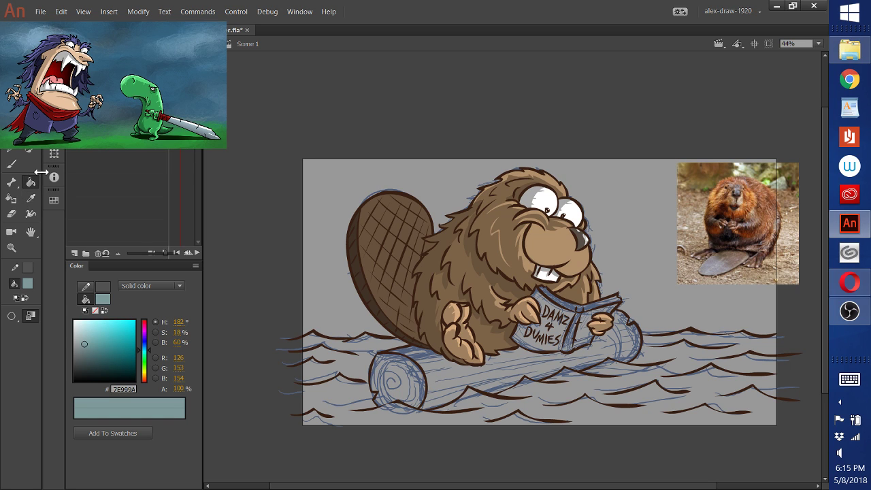
pyautogui.click(605, 310)
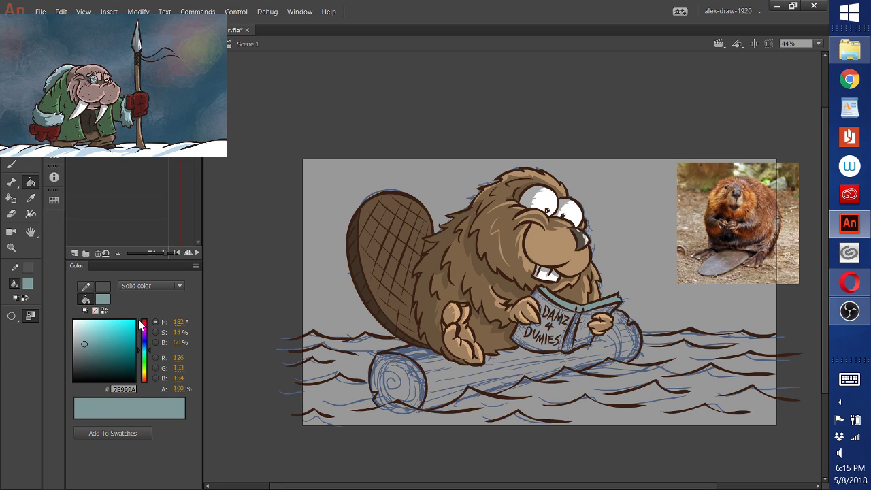
# Try filling the book's cover with the dark teal 425455
pyautogui.moveTo(88, 351)
pyautogui.mouseDown()
pyautogui.moveTo(87, 364)
pyautogui.moveTo(95, 363)
pyautogui.moveTo(86, 360)
pyautogui.mouseUp()
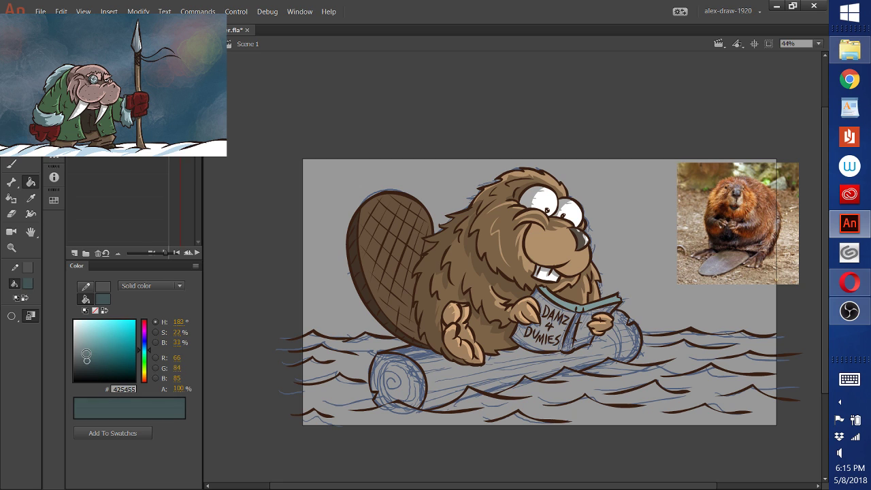
pyautogui.click(579, 329)
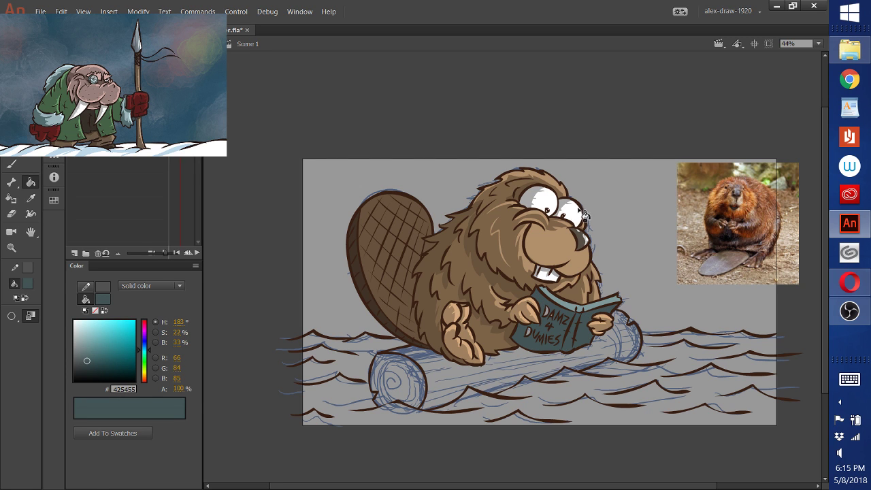
pyautogui.hotkey('ctrl', 'z')
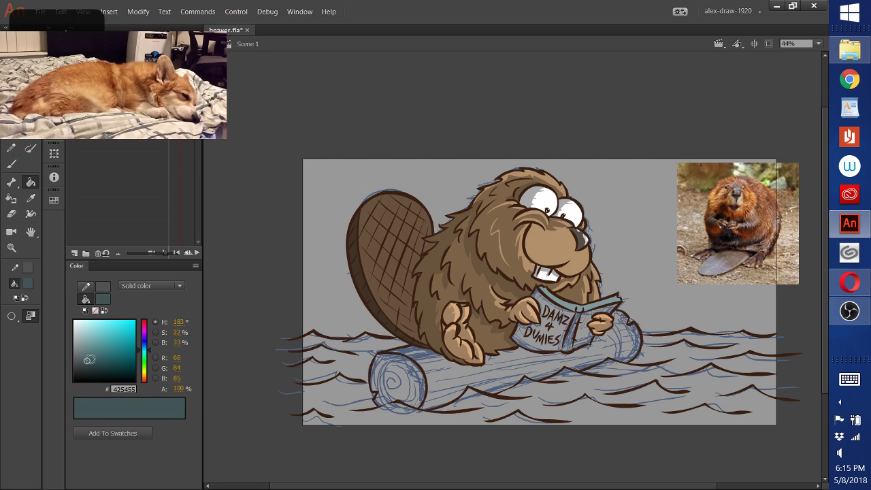
# Fill the book's cover with the lighter teal 779799, including the enclosed area inside the lettering
pyautogui.moveTo(89, 360)
pyautogui.mouseDown()
pyautogui.moveTo(97, 347)
pyautogui.moveTo(86, 344)
pyautogui.mouseUp()
pyautogui.click(588, 327)
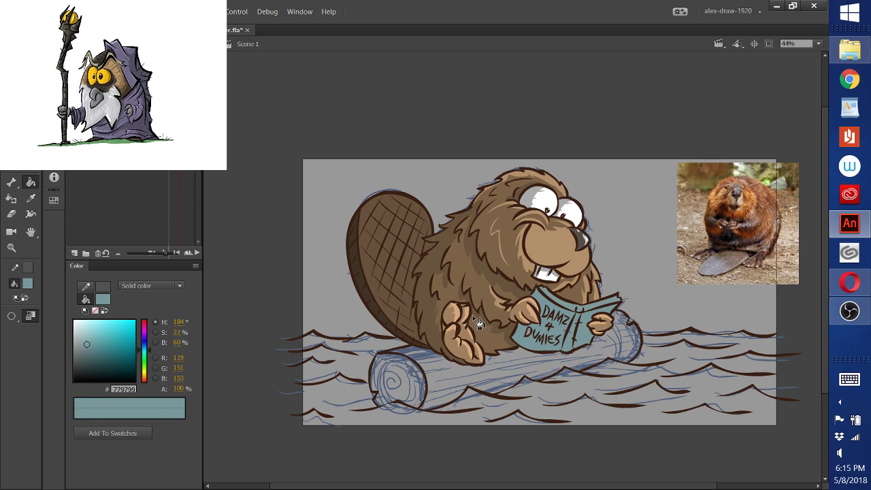
pyautogui.scroll(5, 562, 330)
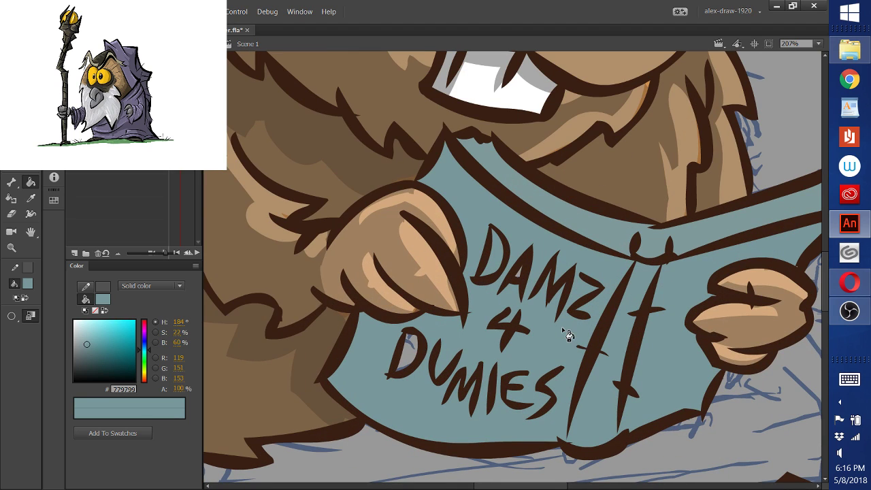
pyautogui.click(414, 354)
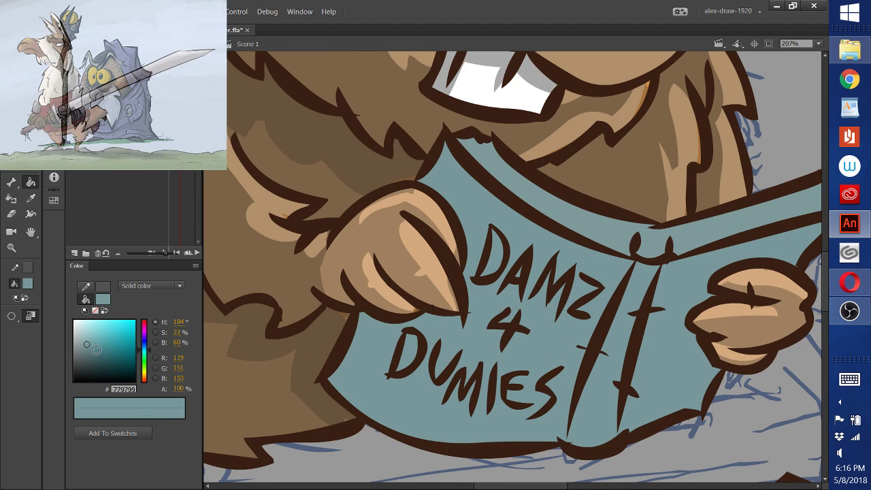
# Fill the page strip along the book's upper edge with white
pyautogui.click(75, 320)
pyautogui.click(776, 230)
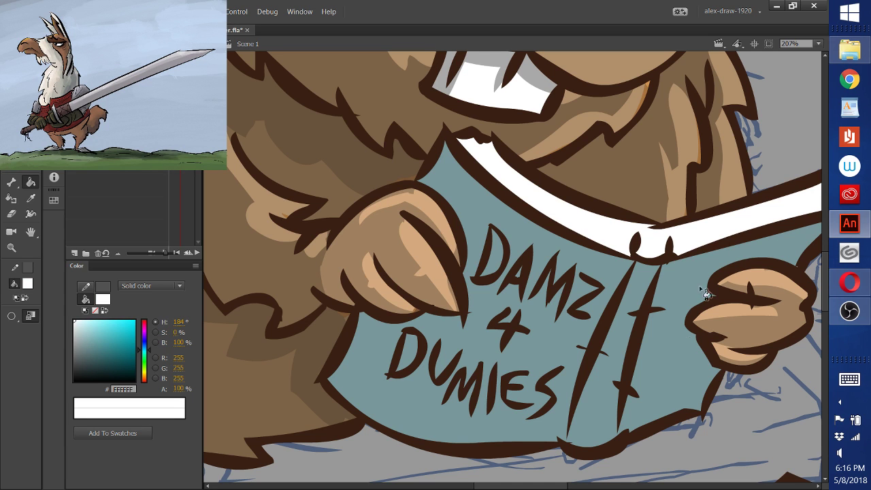
pyautogui.scroll(-3, 719, 310)
pyautogui.scroll(-2, 719, 310)
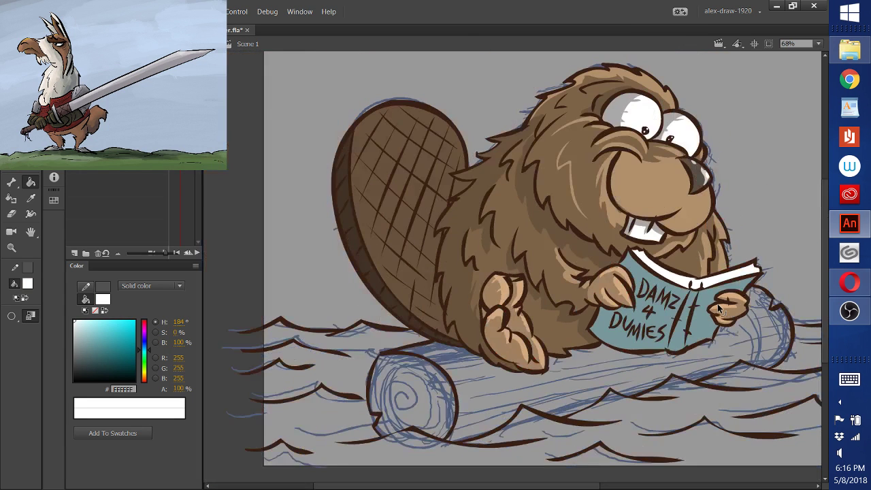
pyautogui.moveTo(757, 361); pyautogui.dragTo(634, 352)
pyautogui.scroll(-1, 693, 340)
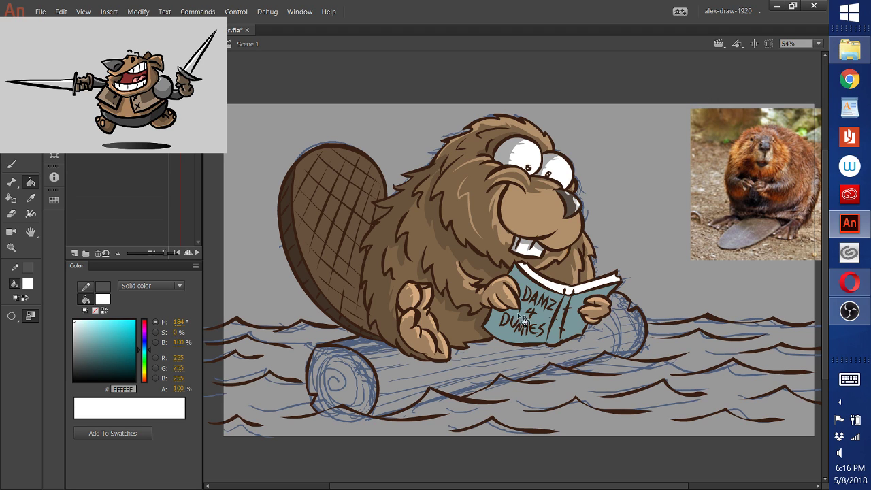
# Pick up the dark outline brown 391F14 from the tail's linework as the brush colour
pyautogui.click(31, 199)
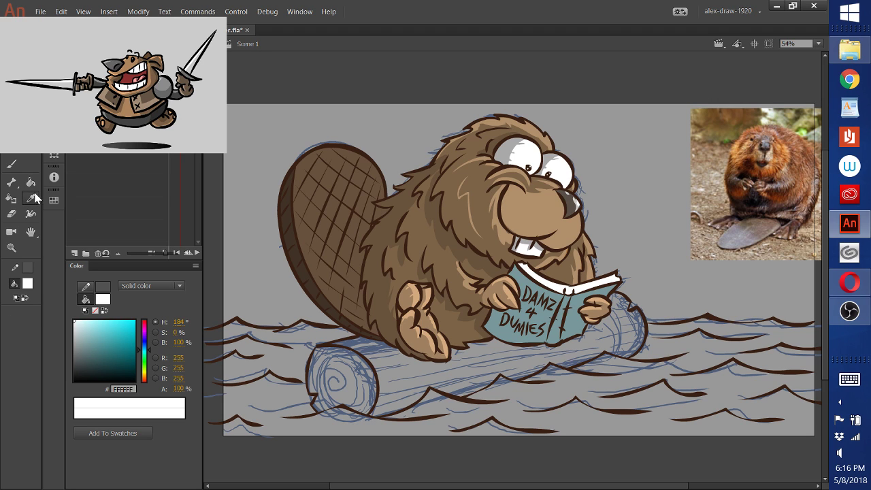
pyautogui.click(349, 237)
pyautogui.click(17, 168)
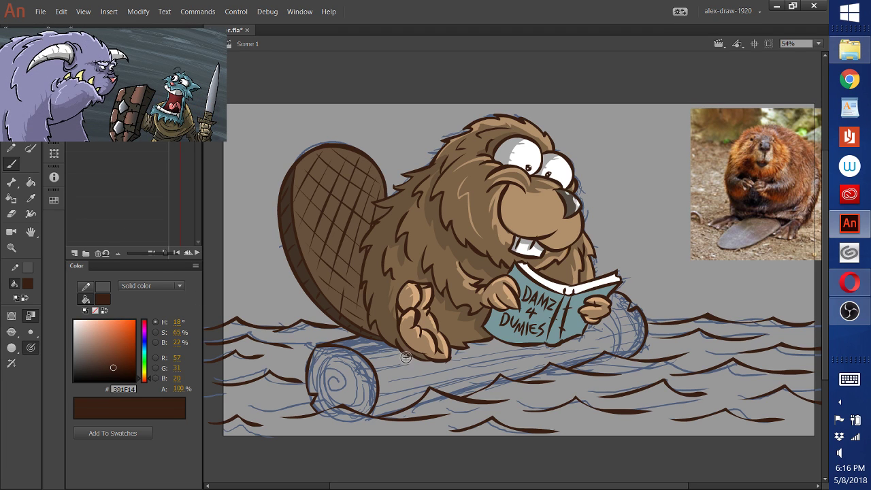
# Try filling the log's side with the greyish brown 6D5D4F, darkened from a shade sampled from the beaver's fur, and undo the fill
pyautogui.click(30, 198)
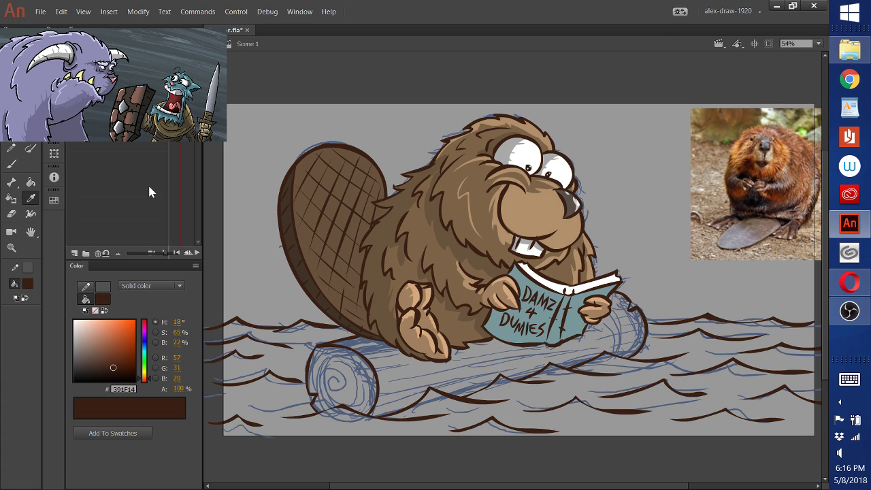
pyautogui.click(449, 251)
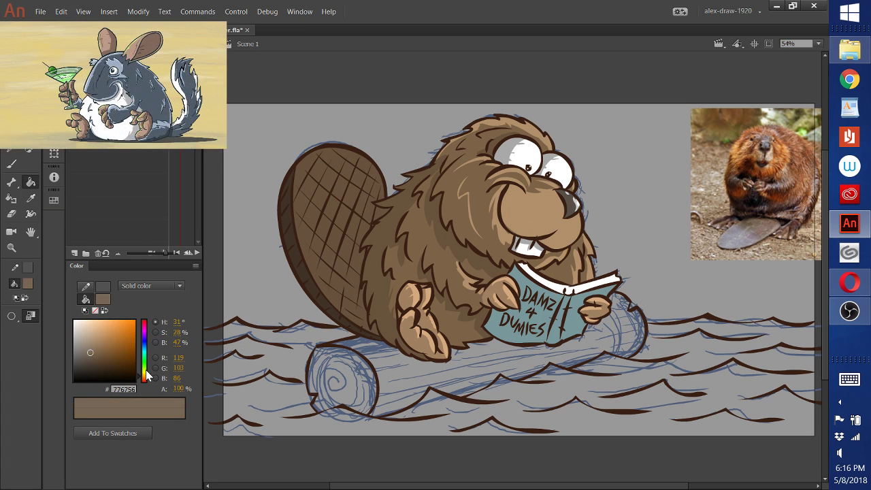
pyautogui.moveTo(143, 377); pyautogui.dragTo(144, 376)
pyautogui.moveTo(90, 352)
pyautogui.mouseDown()
pyautogui.moveTo(86, 360)
pyautogui.moveTo(111, 360)
pyautogui.moveTo(85, 360)
pyautogui.moveTo(90, 354)
pyautogui.mouseUp()
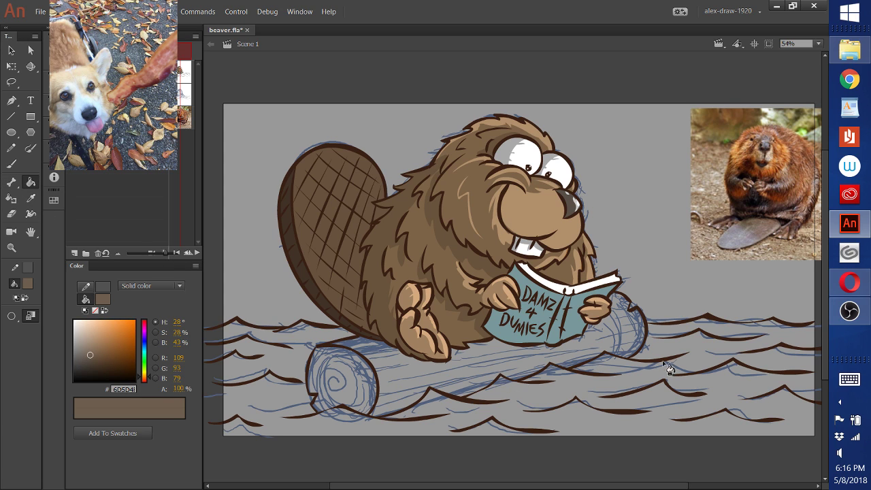
pyautogui.click(497, 358)
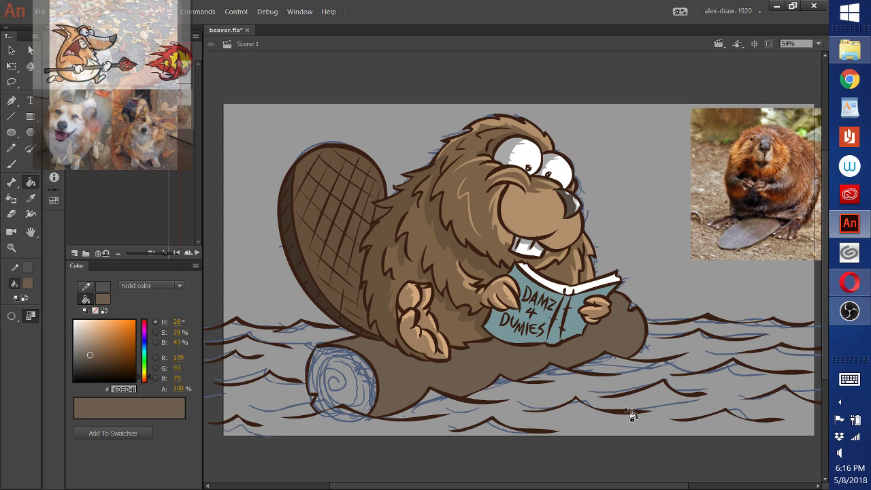
pyautogui.hotkey('ctrl', 'z')
# Fill the log's side with the brown 78502F sampled from the reference photo, and its cut end with the lighter orange-brown C47E44
pyautogui.click(36, 193)
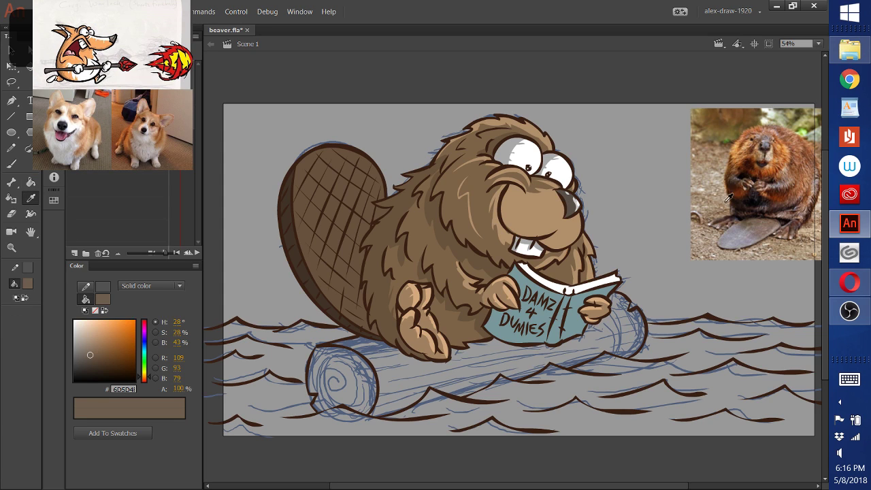
pyautogui.click(729, 138)
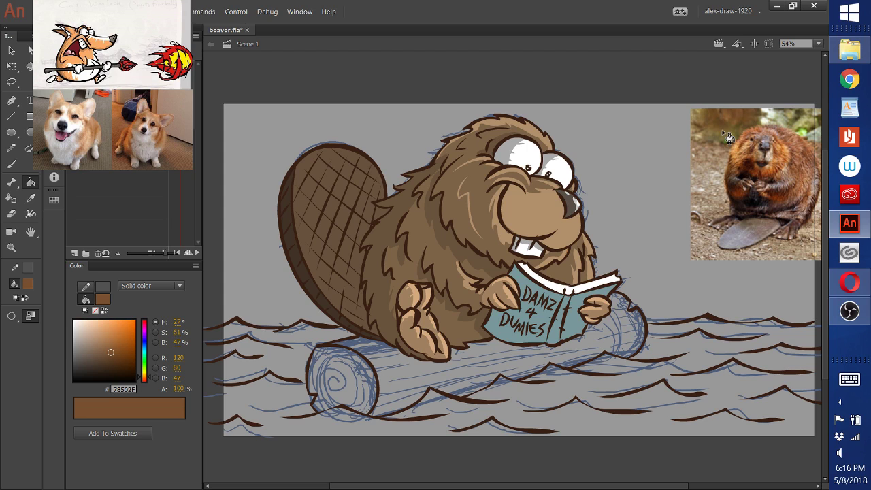
pyautogui.click(613, 340)
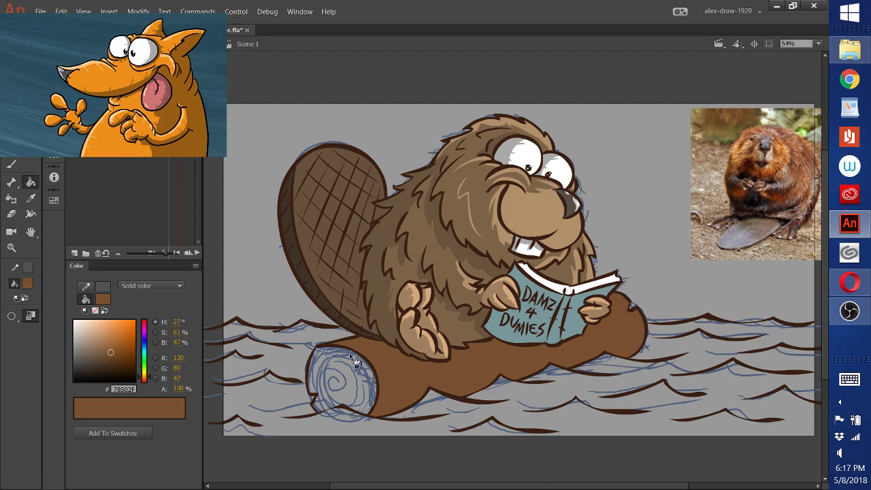
pyautogui.moveTo(110, 352); pyautogui.dragTo(113, 334)
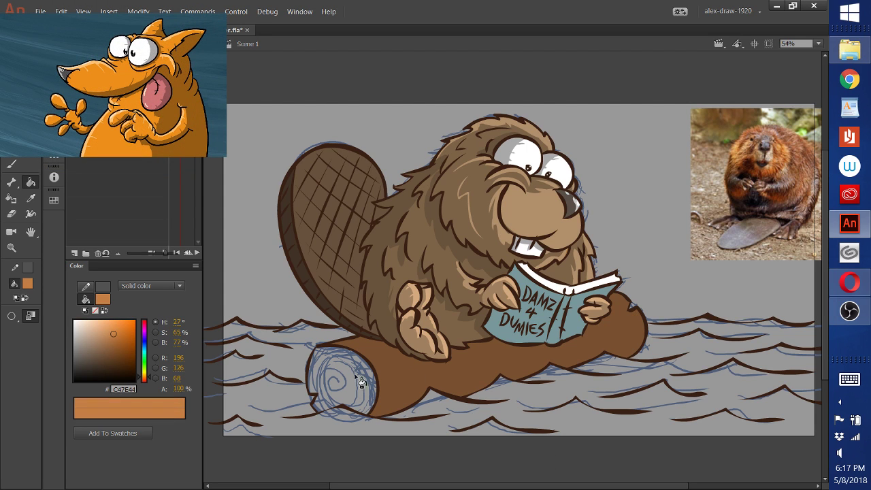
pyautogui.click(362, 397)
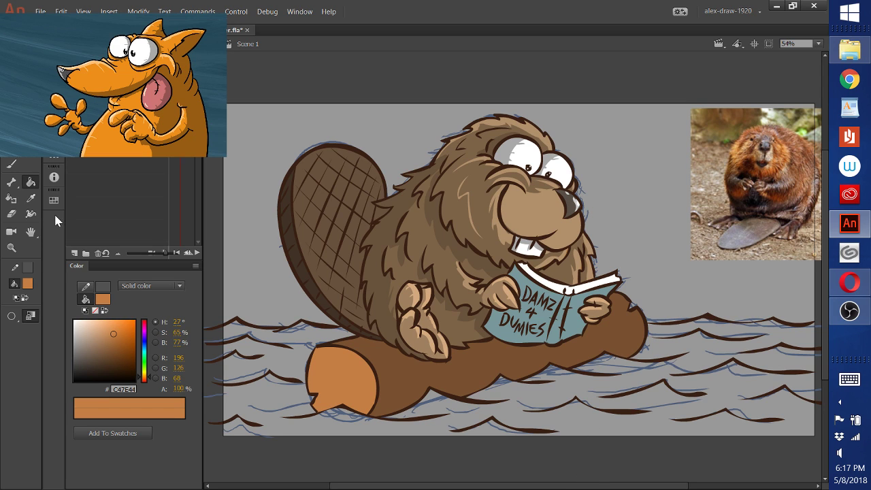
# Brush an orange C47E44 rim highlight along the log's far end in Paint Inside mode
pyautogui.click(11, 196)
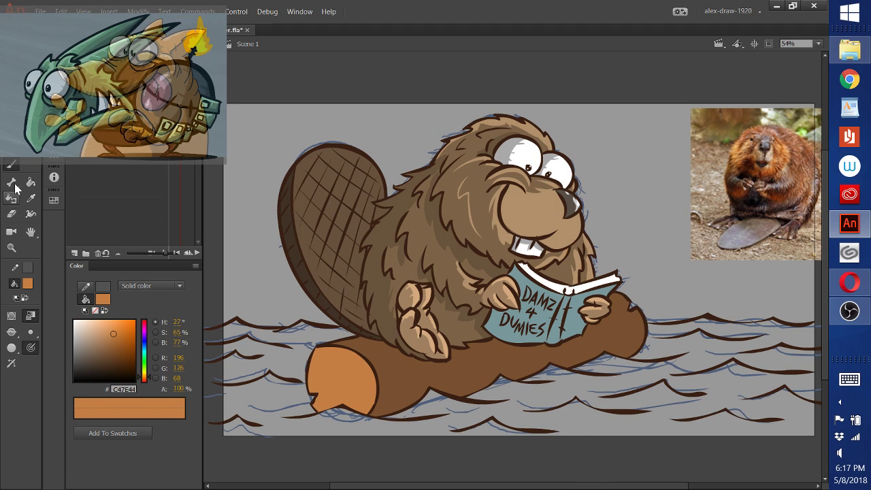
pyautogui.click(11, 332)
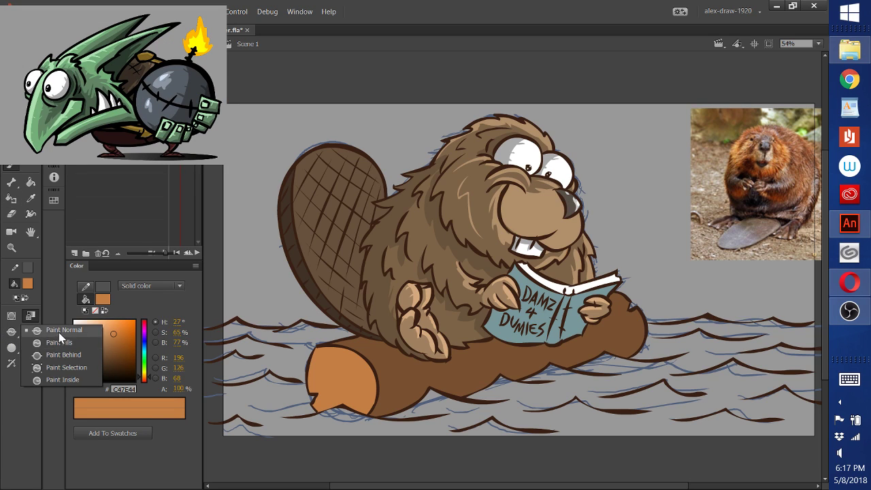
pyautogui.click(65, 380)
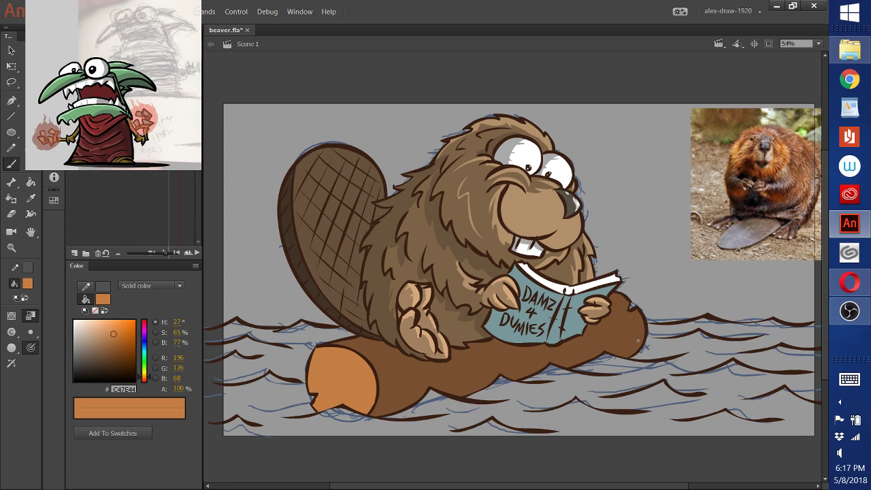
pyautogui.moveTo(641, 311); pyautogui.dragTo(624, 359)
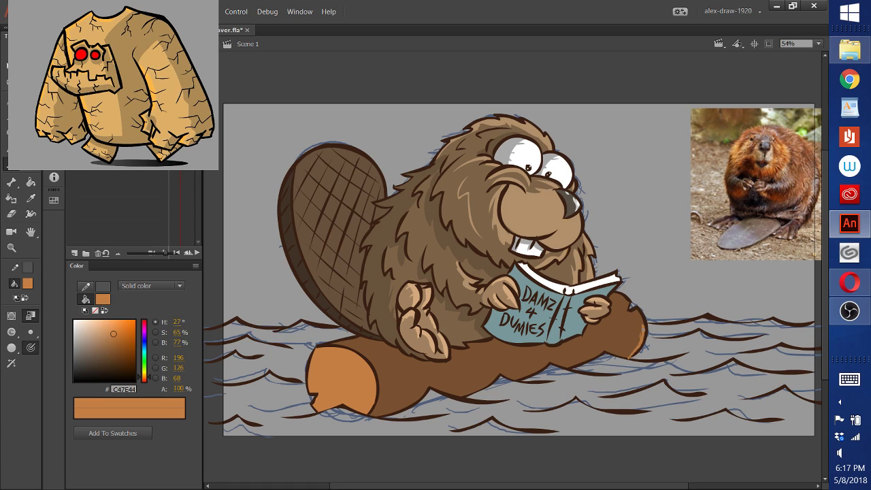
pyautogui.moveTo(642, 329); pyautogui.dragTo(637, 305)
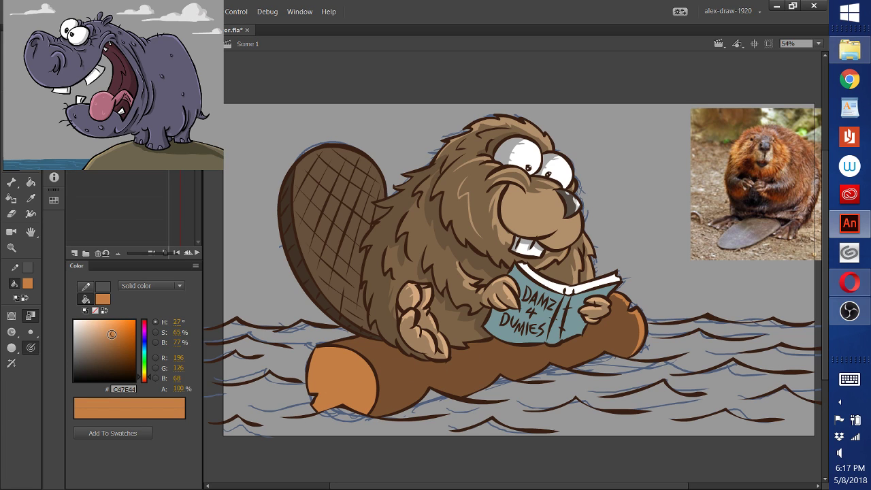
# Darken the fill colour to brown 66462B and paint spiral growth rings on the log's cut end
pyautogui.moveTo(112, 334); pyautogui.dragTo(109, 356)
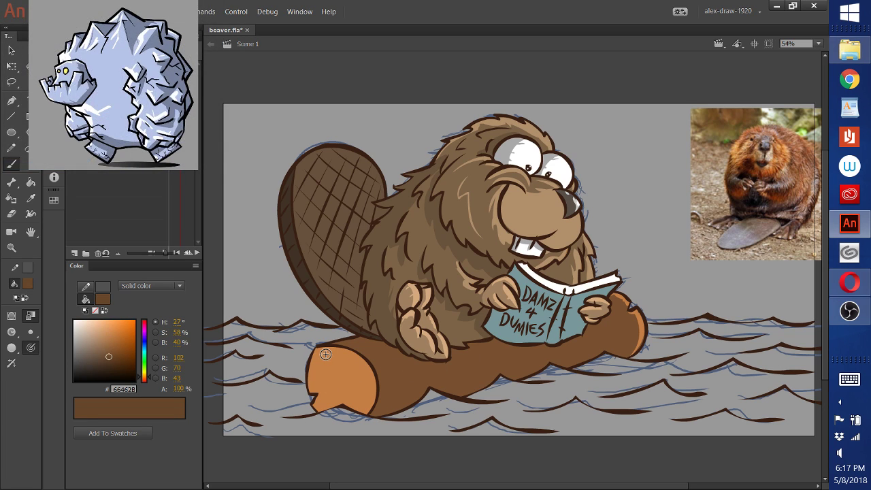
pyautogui.moveTo(324, 354)
pyautogui.mouseDown()
pyautogui.moveTo(344, 358)
pyautogui.moveTo(335, 412)
pyautogui.mouseUp()
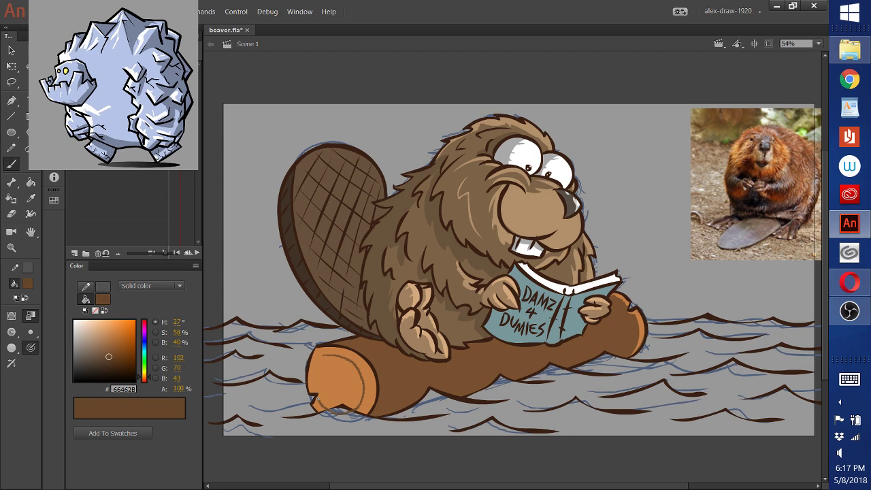
pyautogui.moveTo(334, 368); pyautogui.dragTo(343, 382)
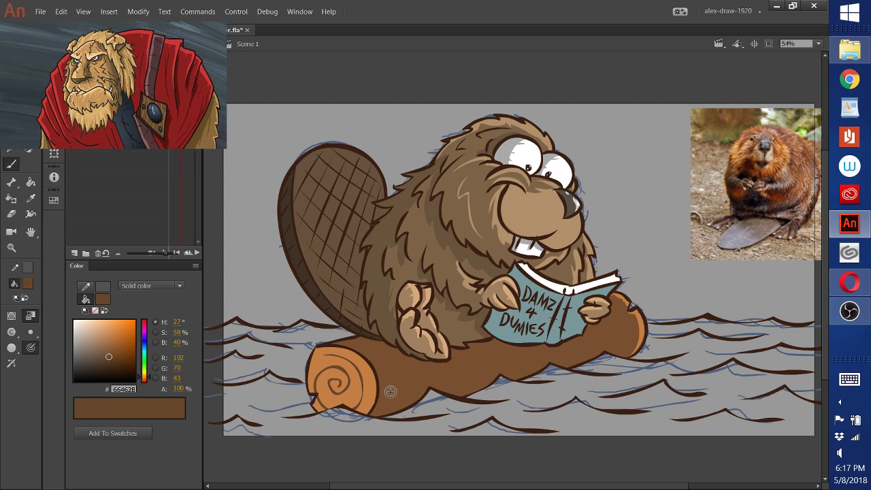
# Sample orange C47E44 from the log's cut end and paint long wood-grain highlight lines along the log's side, redoing unsatisfactory strokes
pyautogui.click(31, 198)
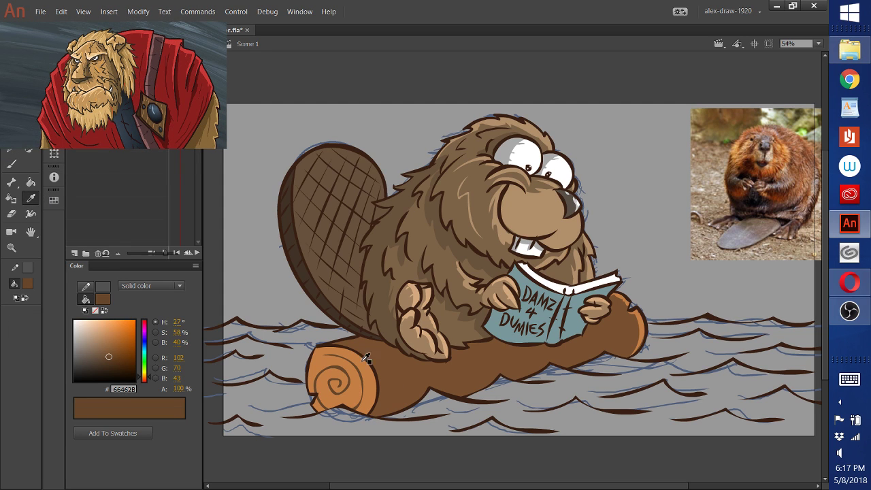
pyautogui.click(371, 376)
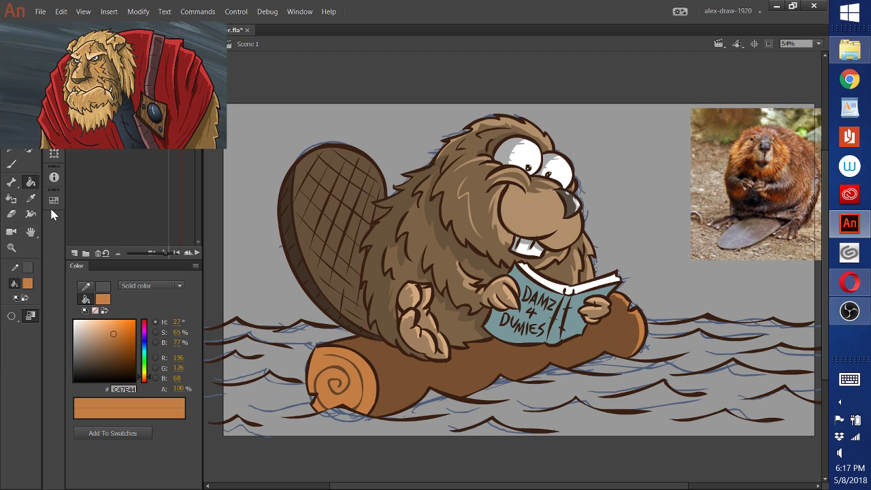
pyautogui.press('b')
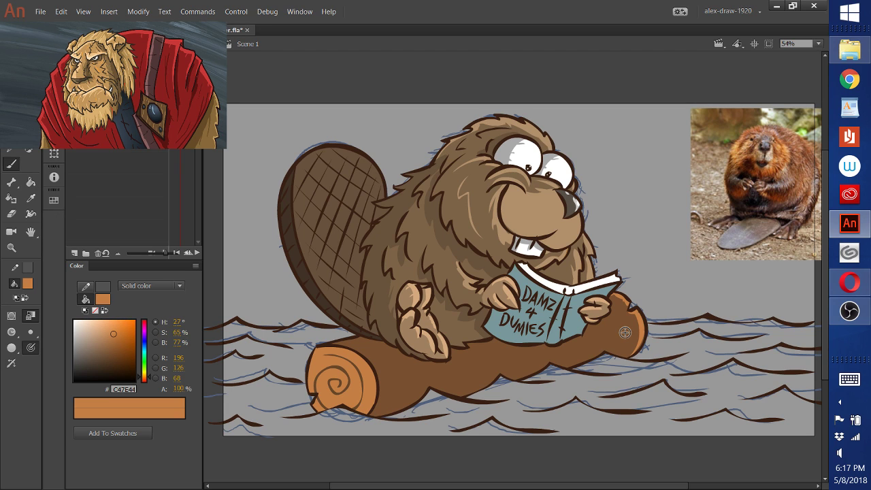
pyautogui.moveTo(395, 404); pyautogui.dragTo(641, 332)
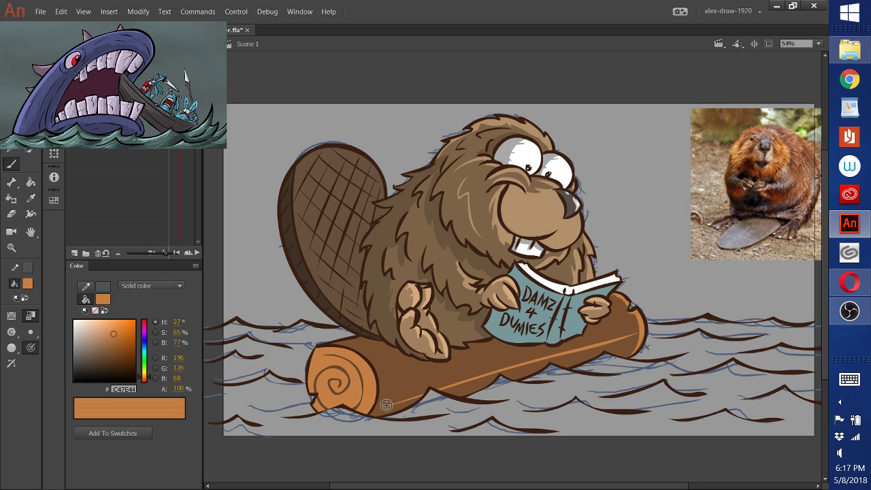
pyautogui.hotkey('ctrl', 'z')
pyautogui.moveTo(394, 396); pyautogui.dragTo(572, 350)
pyautogui.hotkey('ctrl', 'z')
pyautogui.moveTo(389, 389); pyautogui.dragTo(620, 335)
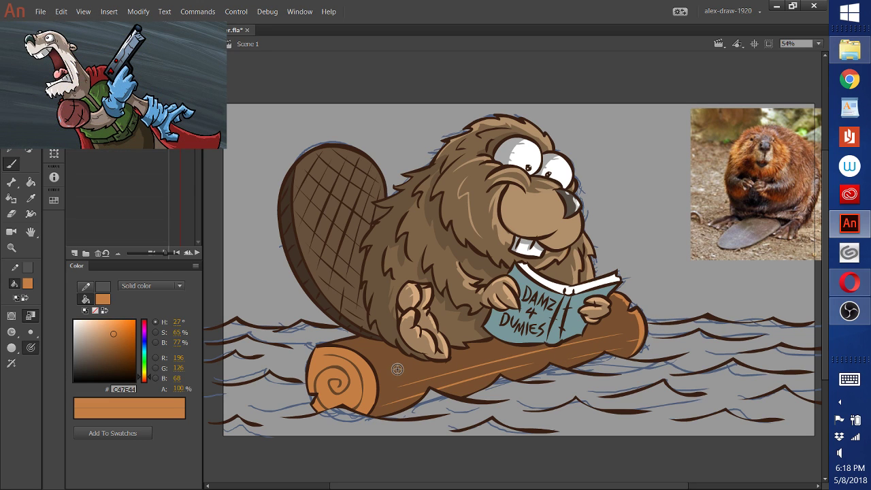
pyautogui.moveTo(382, 380); pyautogui.dragTo(381, 394)
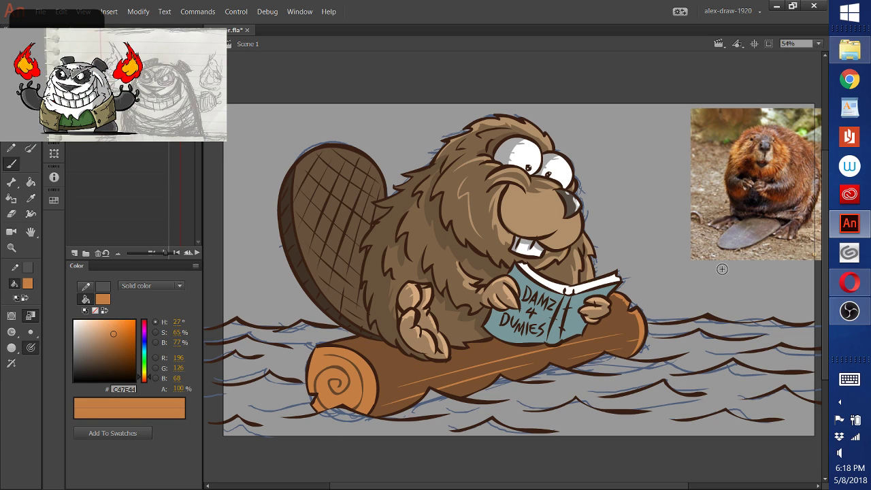
# Sample the log's brown, darken it to 5E3E23, and paint shading along the log's upper side beneath the beaver
pyautogui.press('i')
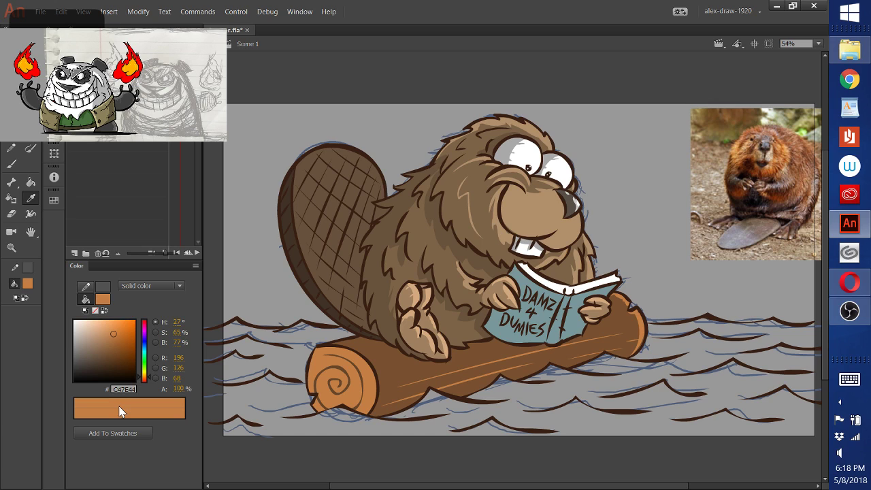
pyautogui.click(390, 363)
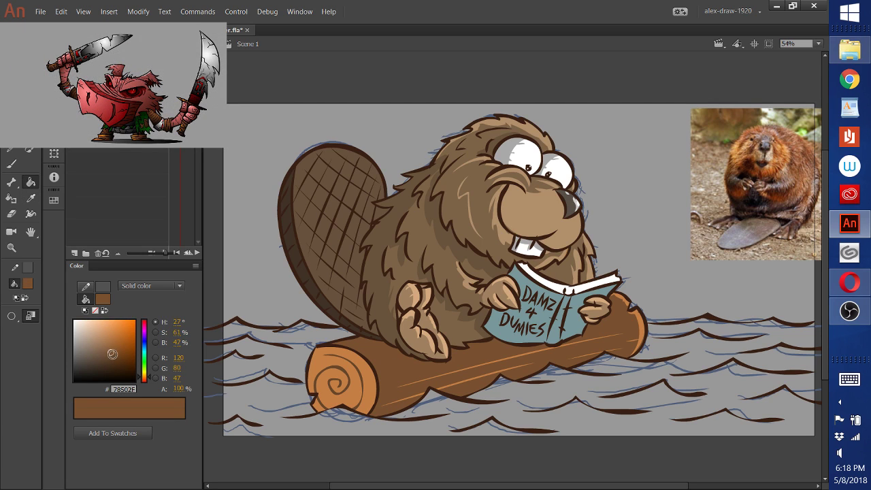
pyautogui.click(111, 358)
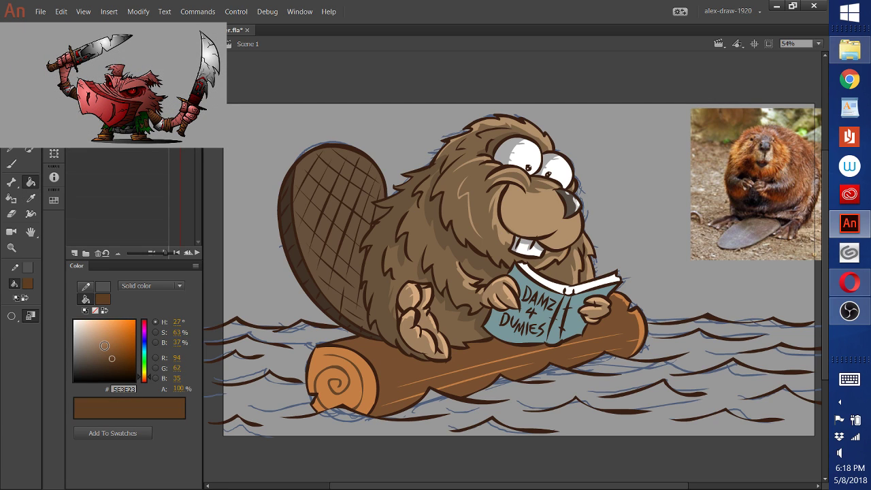
pyautogui.press('b')
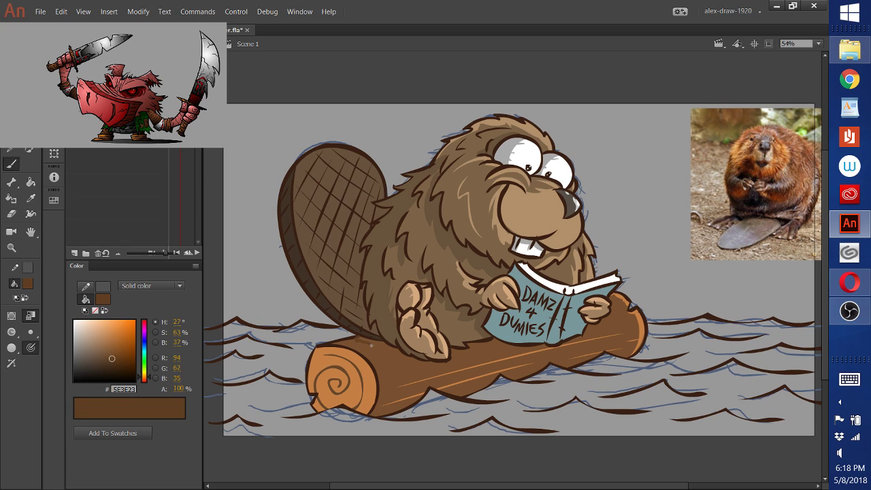
pyautogui.moveTo(371, 345)
pyautogui.mouseDown()
pyautogui.moveTo(349, 339)
pyautogui.moveTo(389, 347)
pyautogui.moveTo(360, 358)
pyautogui.moveTo(389, 358)
pyautogui.mouseUp()
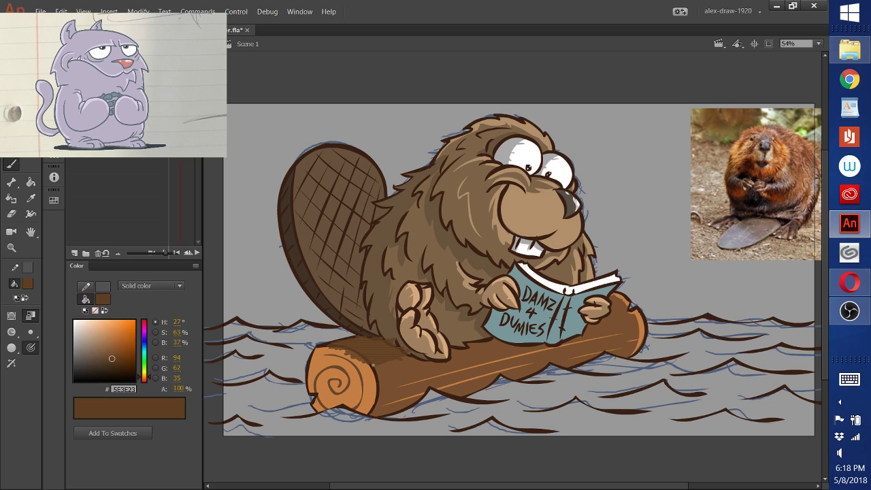
pyautogui.moveTo(373, 366); pyautogui.dragTo(430, 366)
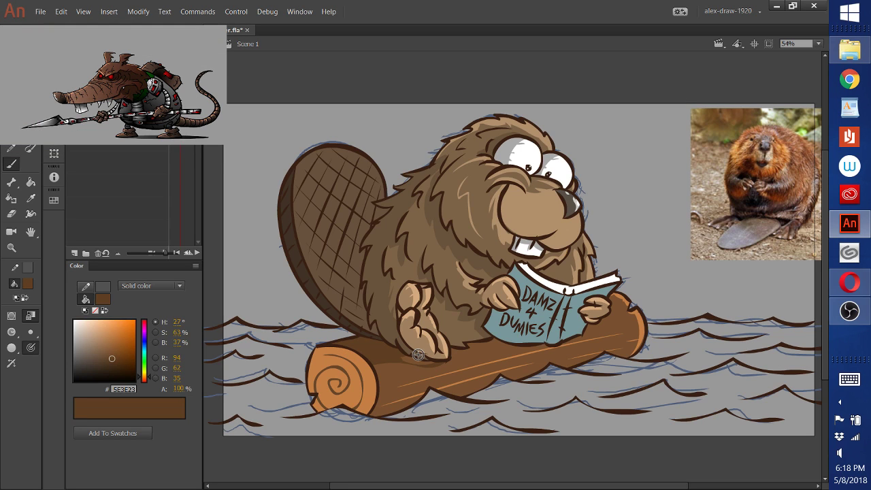
pyautogui.moveTo(418, 355); pyautogui.dragTo(546, 345)
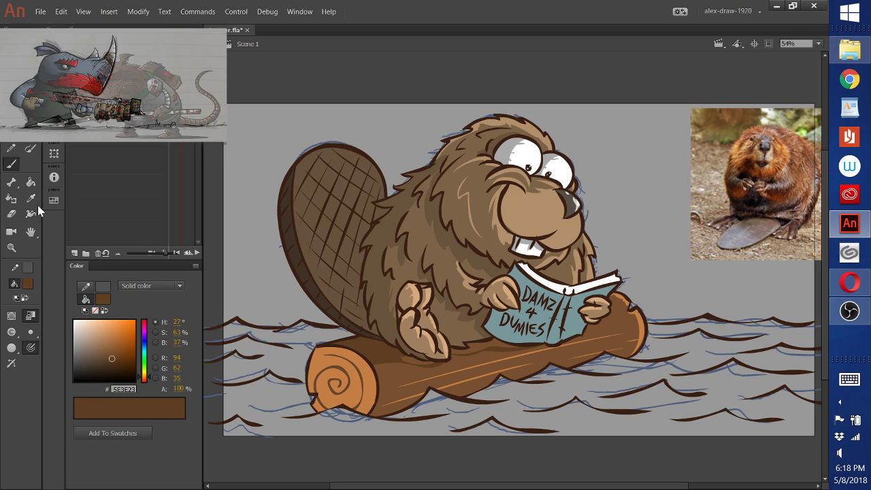
# Sample orange C47E44 from the log's cut end and add short wood-grain streaks across the log's shaded upper area
pyautogui.click(30, 182)
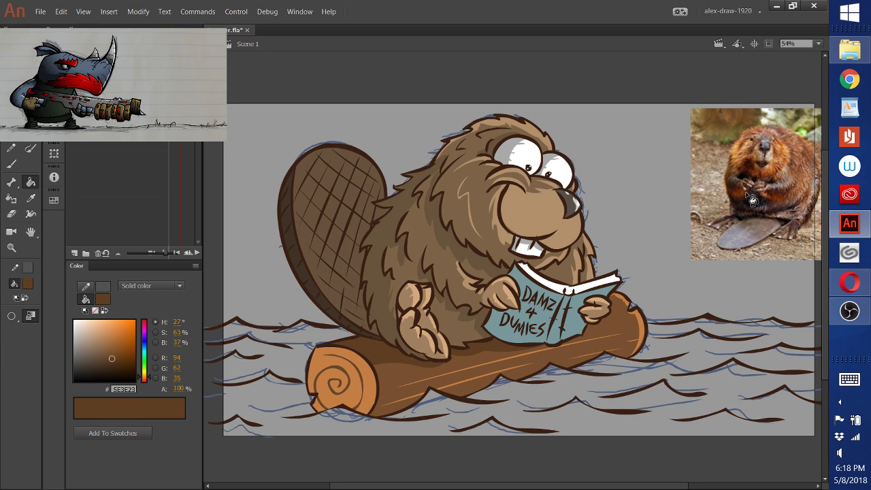
pyautogui.click(30, 199)
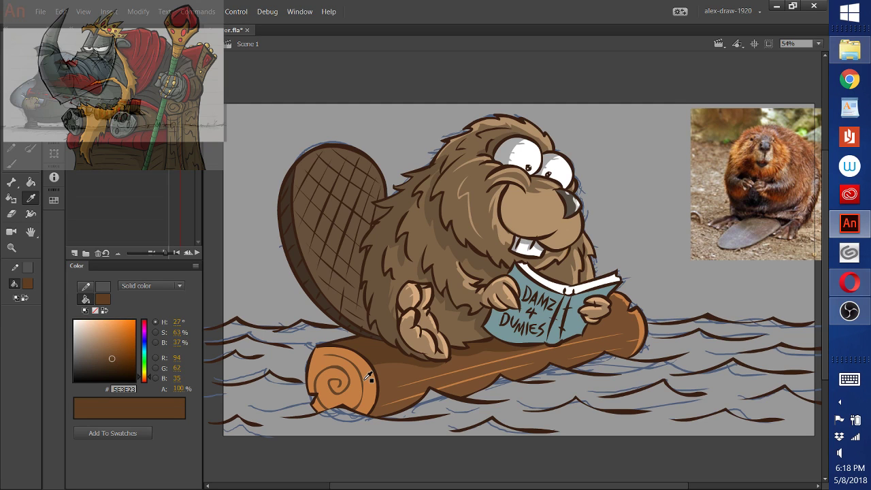
pyautogui.click(368, 378)
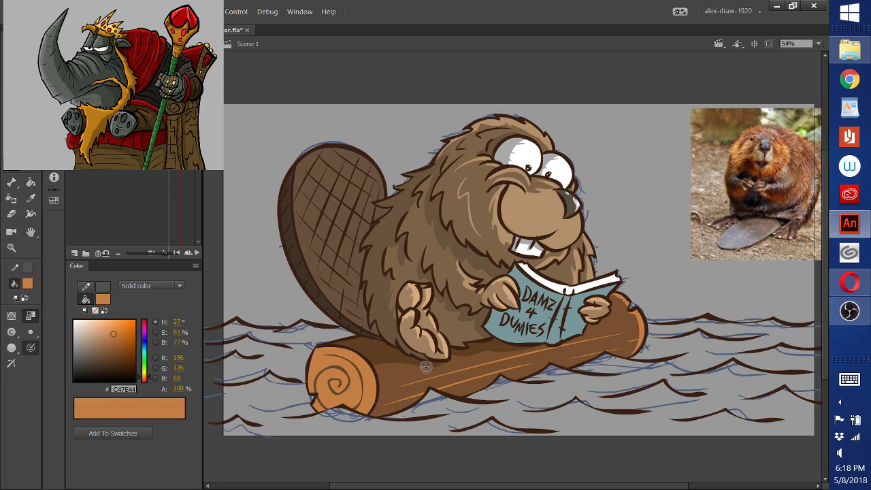
pyautogui.click(425, 367)
pyautogui.click(468, 359)
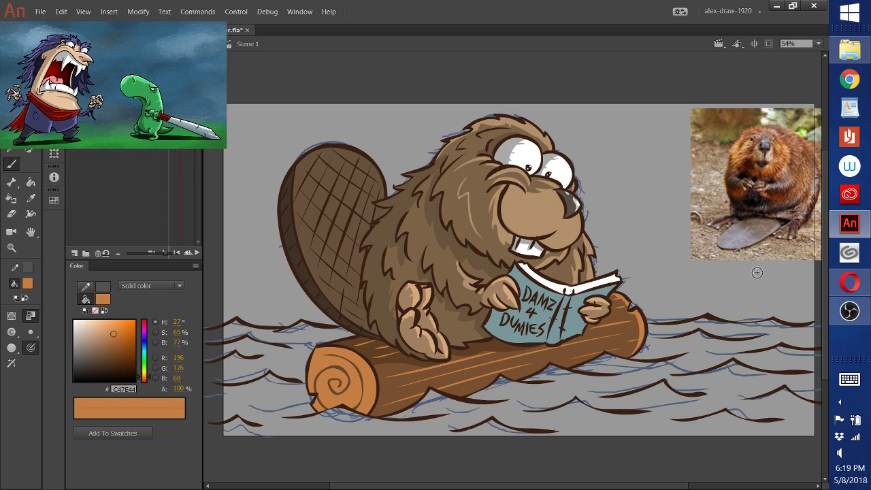
# Sample brown 66513D from the tail and brush small whisker dots onto the beaver's muzzle
pyautogui.press('i')
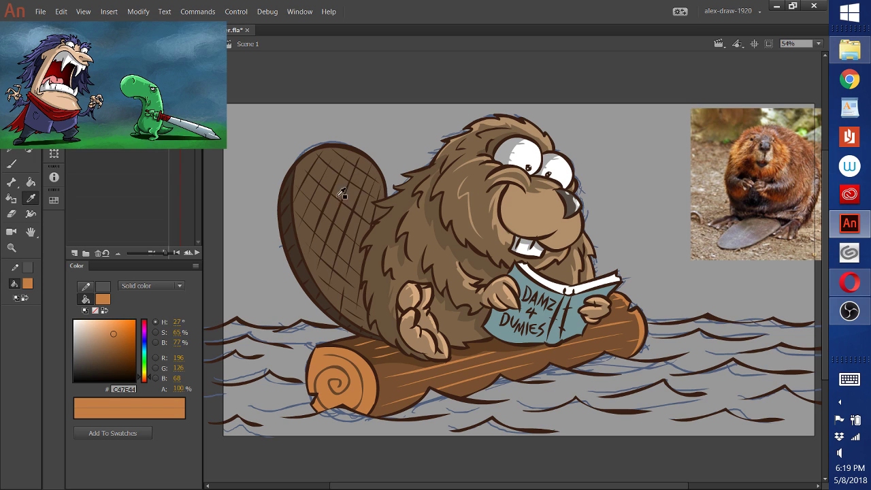
pyautogui.click(303, 196)
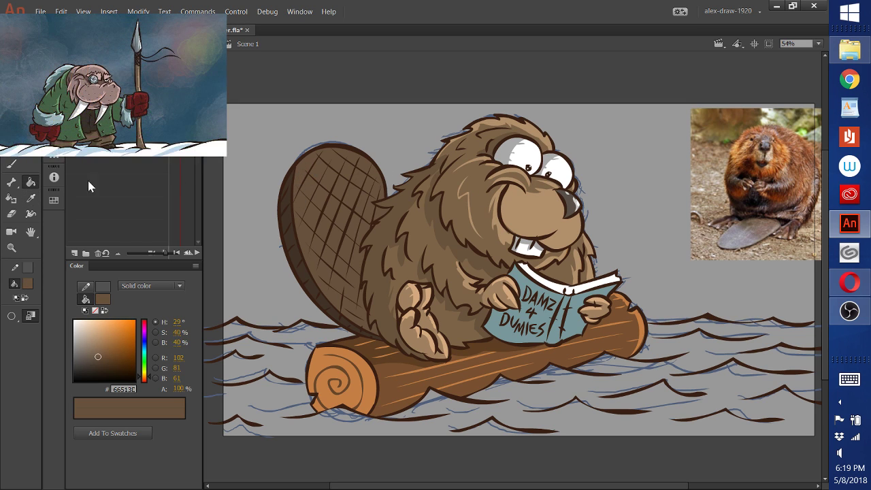
pyautogui.click(15, 166)
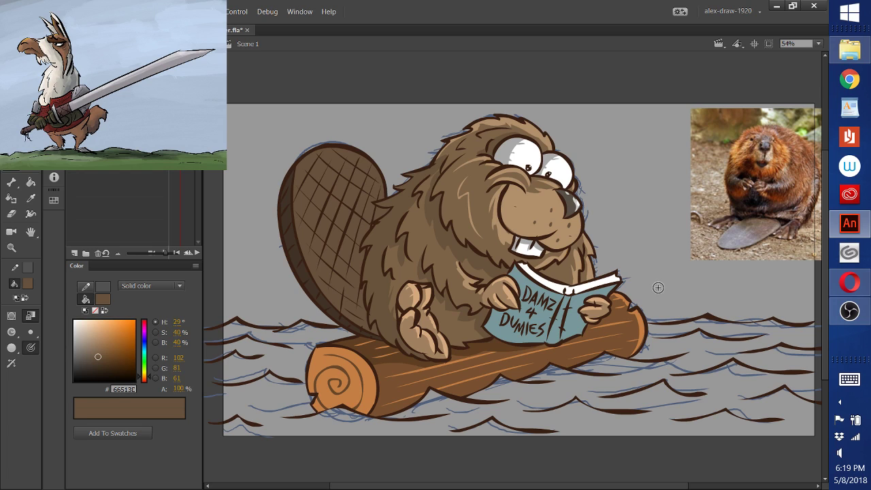
# Sample the muzzle's tan B18F6B as the fill colour and save the file
pyautogui.press('i')
pyautogui.click(536, 235)
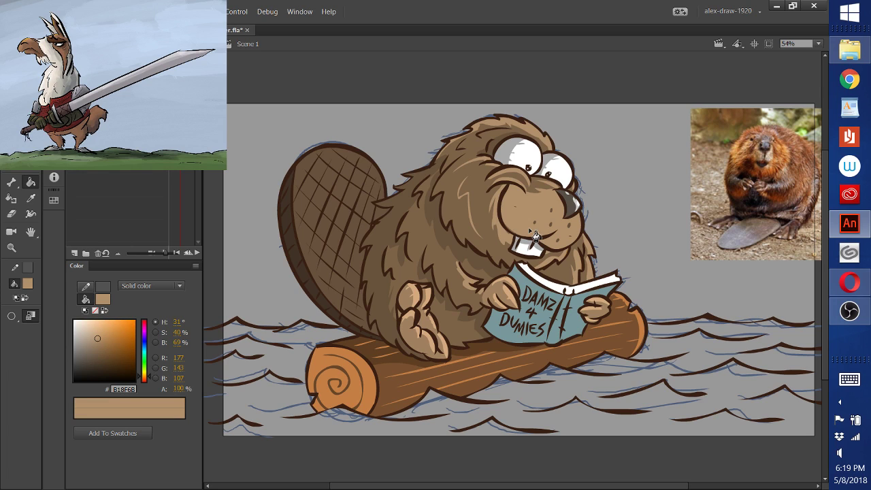
pyautogui.hotkey('ctrl', 's')
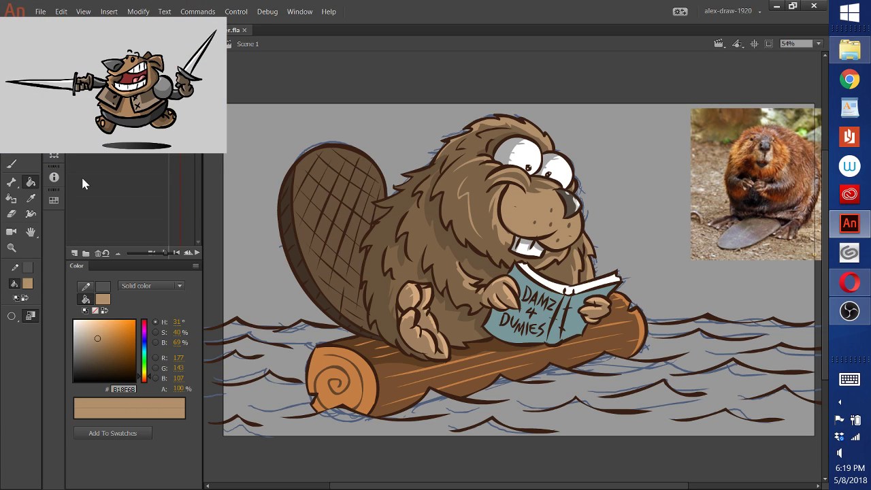
# Lighten the tan fill to E0B88E and brush highlights along the muzzle's edges and the tail's upper rim, undoing the stray stroke
pyautogui.press('i')
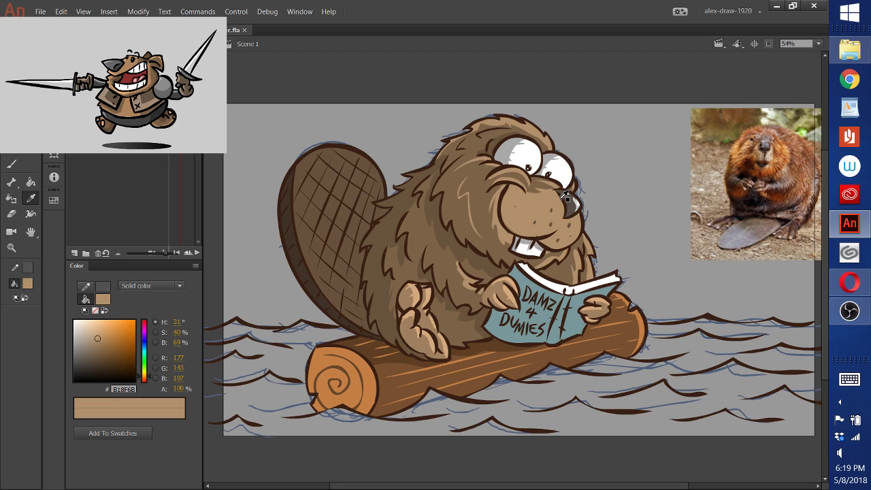
pyautogui.click(566, 199)
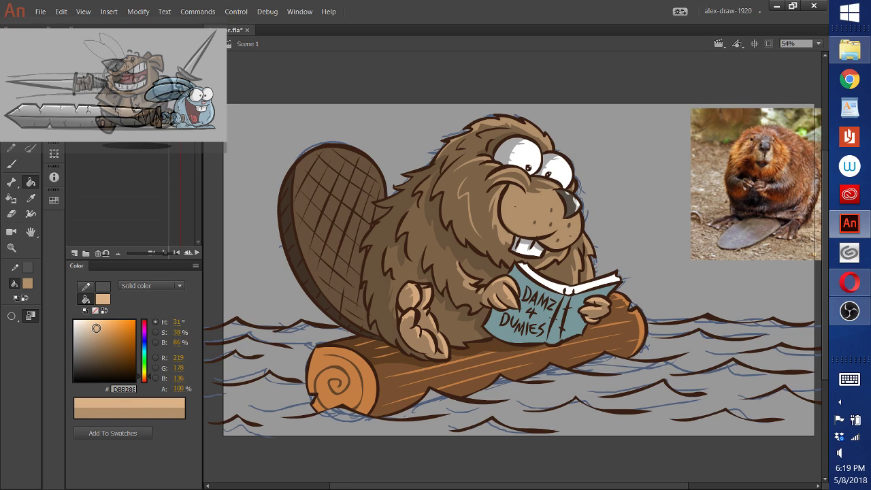
pyautogui.press('b')
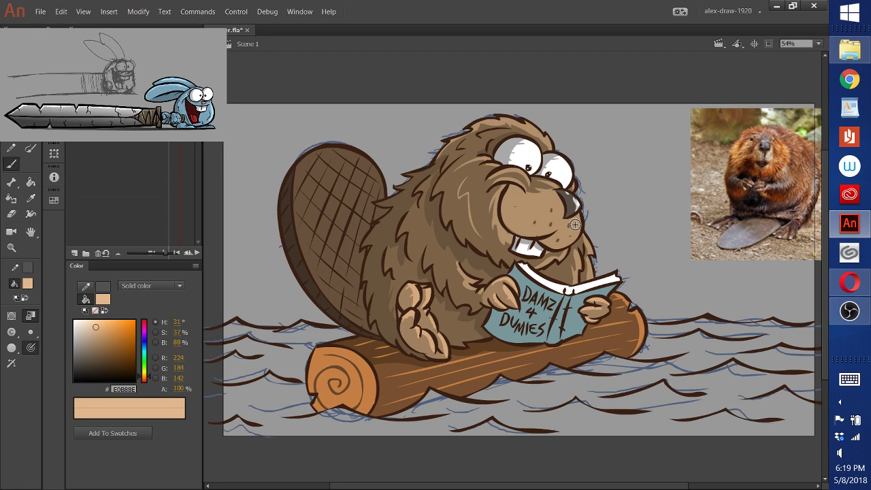
pyautogui.moveTo(575, 225); pyautogui.dragTo(572, 245)
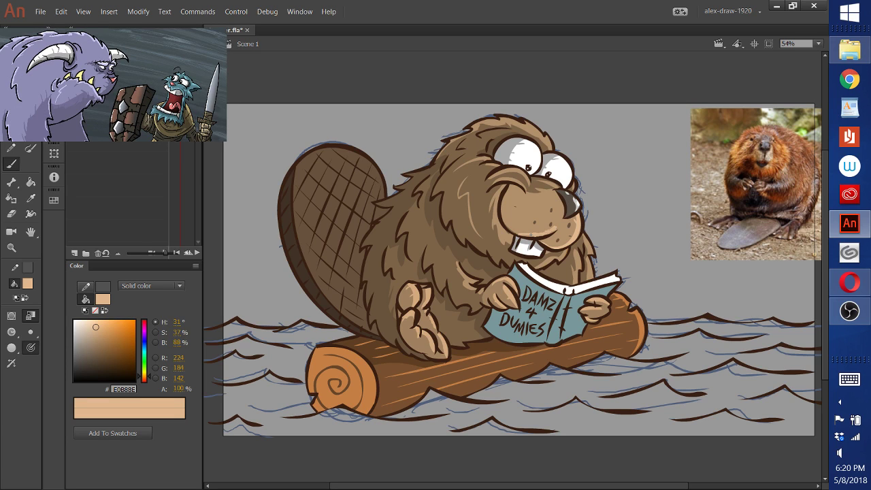
pyautogui.moveTo(522, 232); pyautogui.dragTo(507, 195)
pyautogui.hotkey('ctrl', 'z')
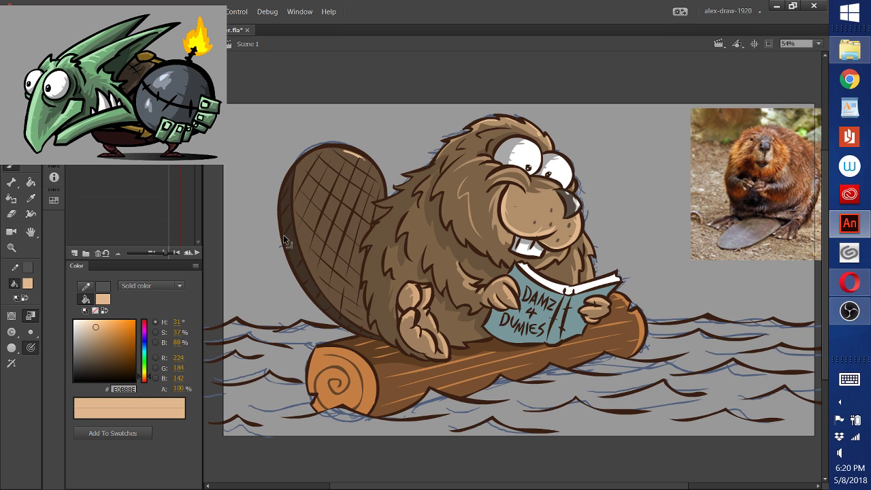
# Sample the tail's brown, lighten it to 937355 and brush small highlights onto the scales of the tail
pyautogui.click(31, 202)
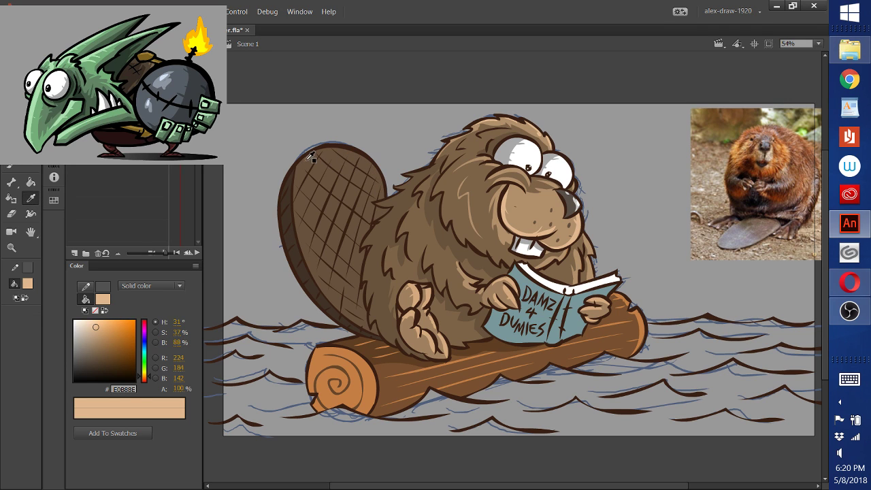
pyautogui.click(314, 155)
pyautogui.click(99, 345)
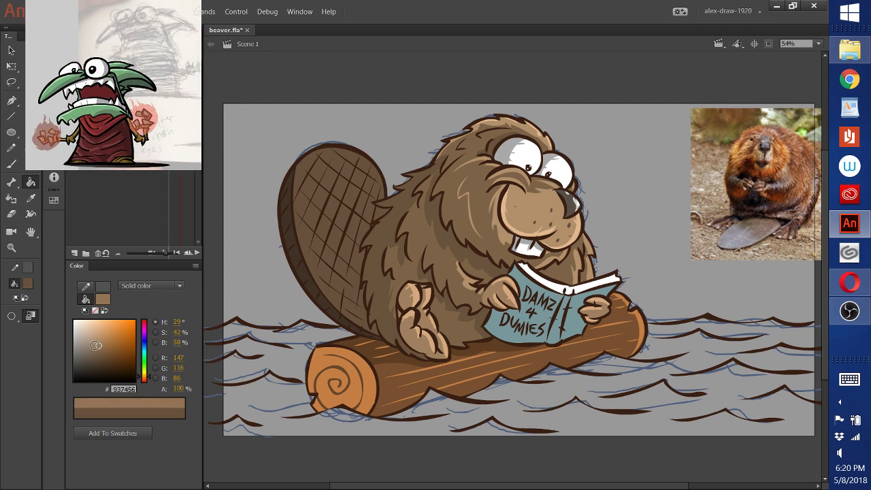
pyautogui.click(11, 164)
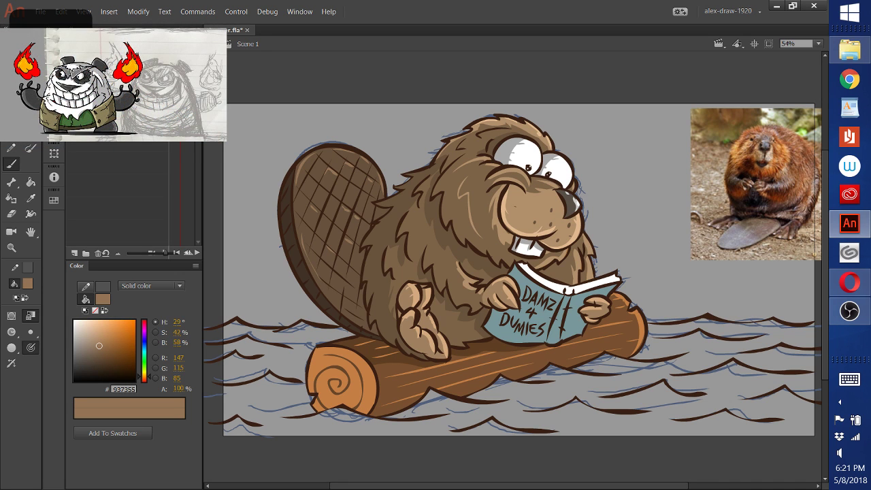
# Select all the beaver artwork, scale it down slightly with Free Transform, nudge it sideways on the stage and deselect it
pyautogui.hotkey('ctrl', 'a')
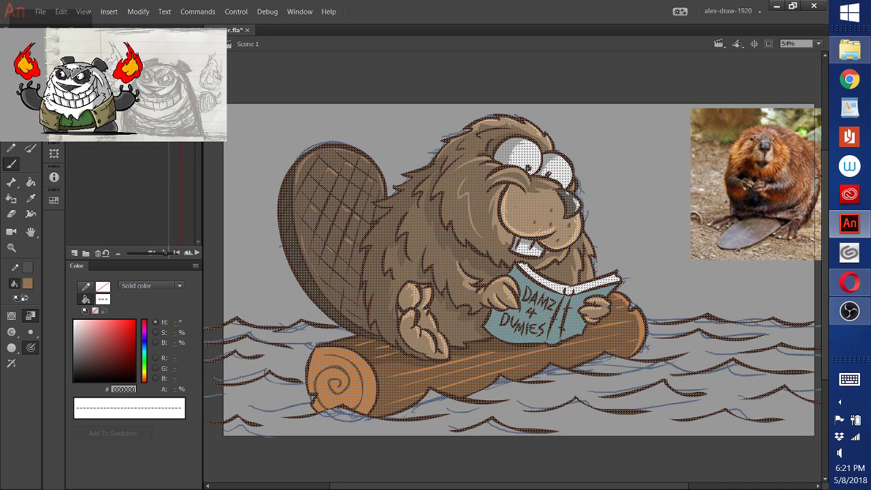
pyautogui.press('v')
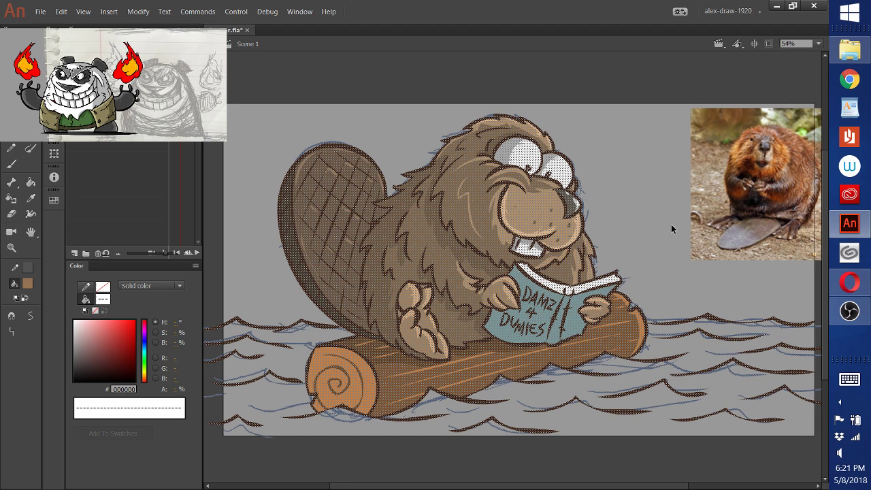
pyautogui.scroll(-2, 671, 224)
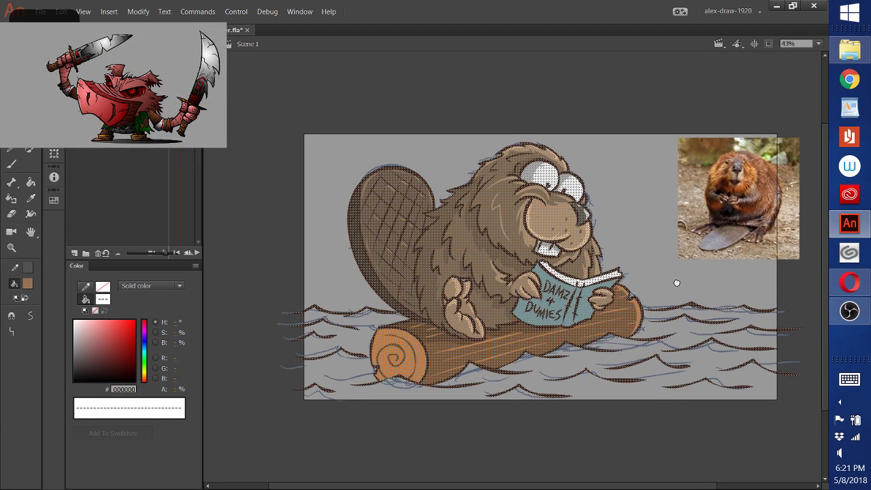
pyautogui.scroll(2, 669, 280)
pyautogui.scroll(-2, 663, 279)
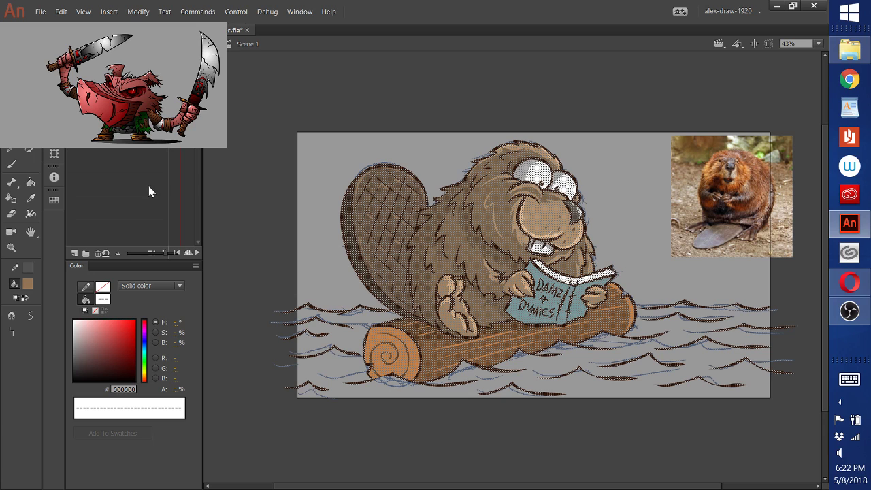
pyautogui.press('q')
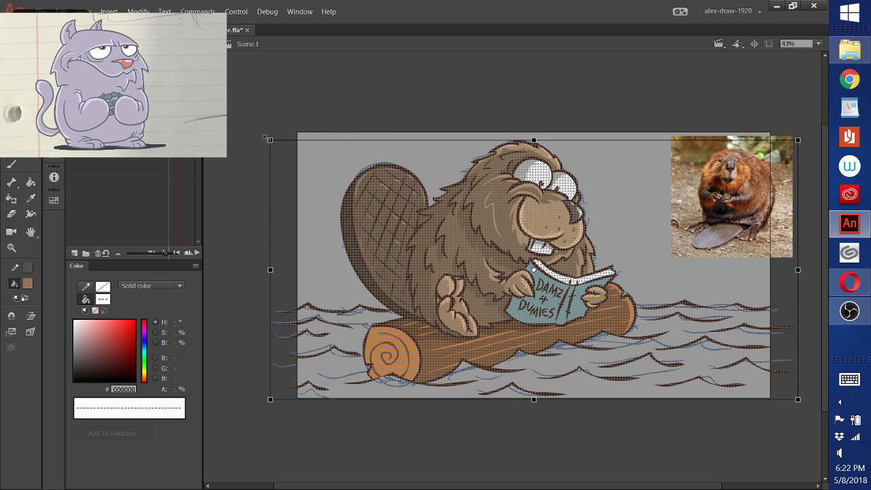
pyautogui.moveTo(266, 138); pyautogui.dragTo(278, 144)
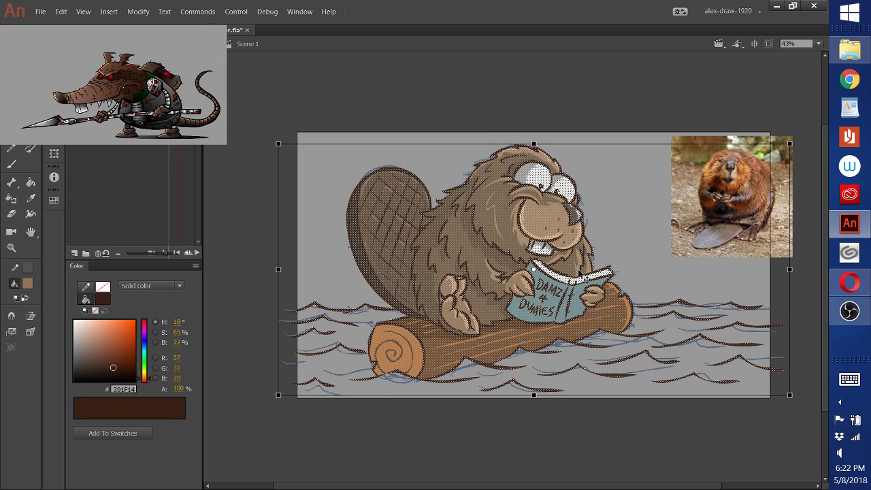
pyautogui.hotkey('ctrl', 'shift', 'a')
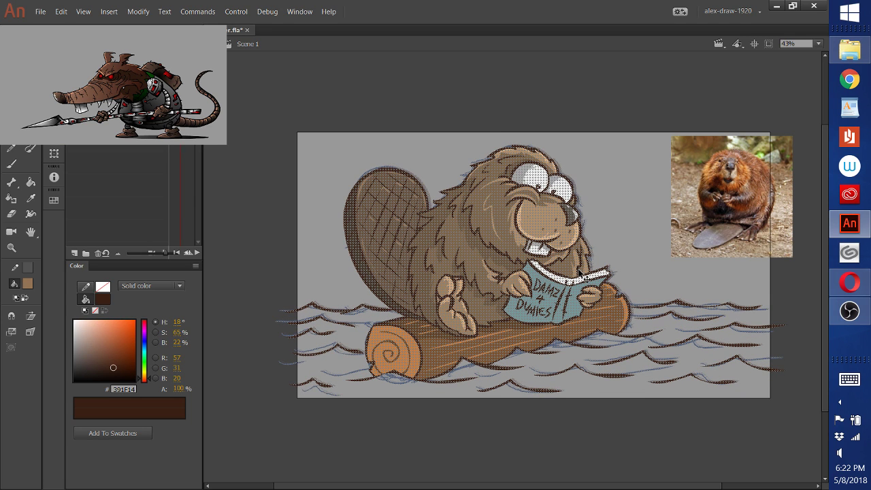
pyautogui.click(578, 273)
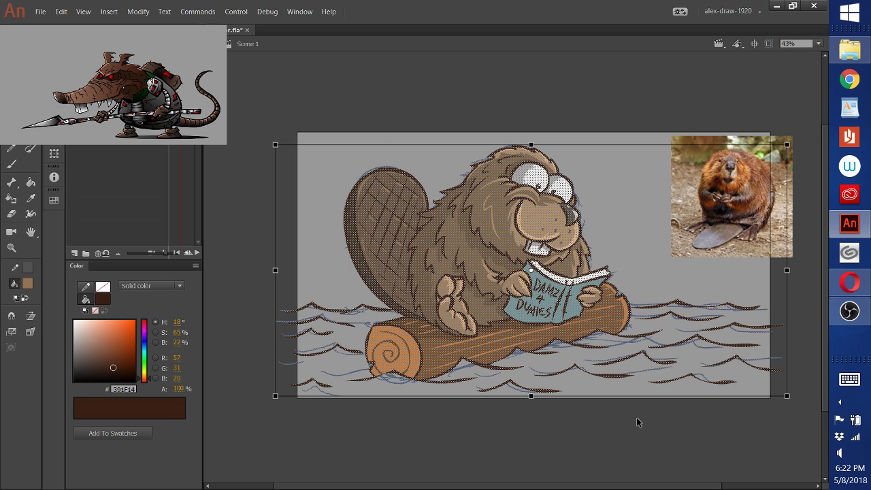
pyautogui.click(638, 422)
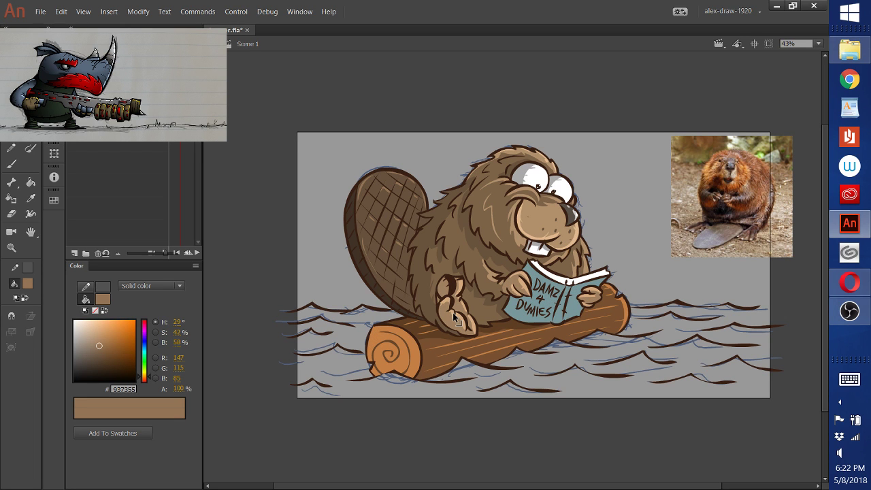
pyautogui.scroll(2, 454, 318)
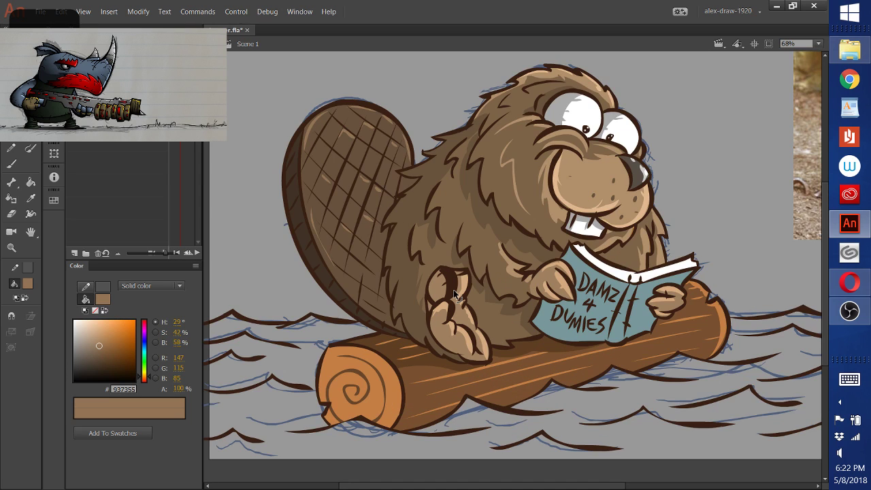
pyautogui.scroll(2, 454, 294)
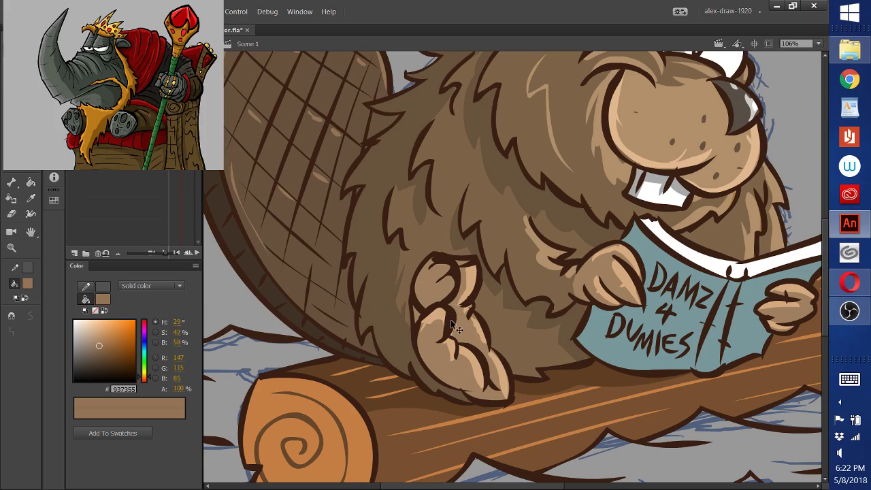
pyautogui.hotkey('ctrl', 'a')
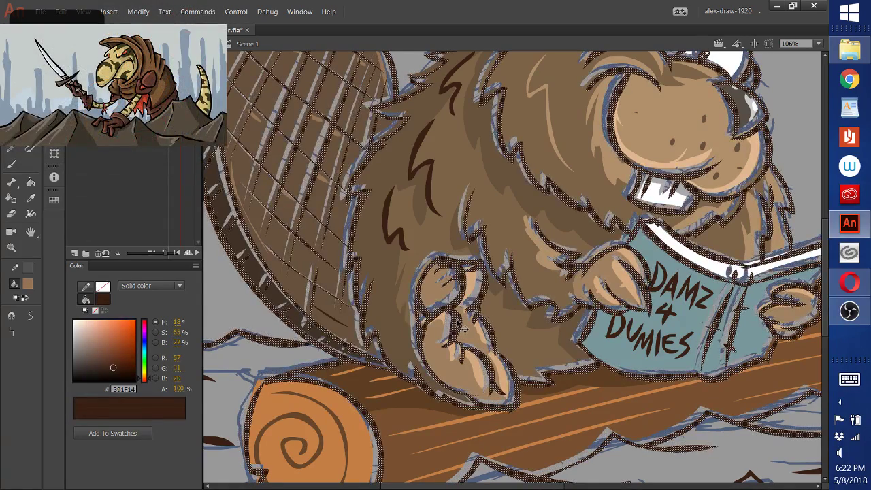
pyautogui.click(239, 312)
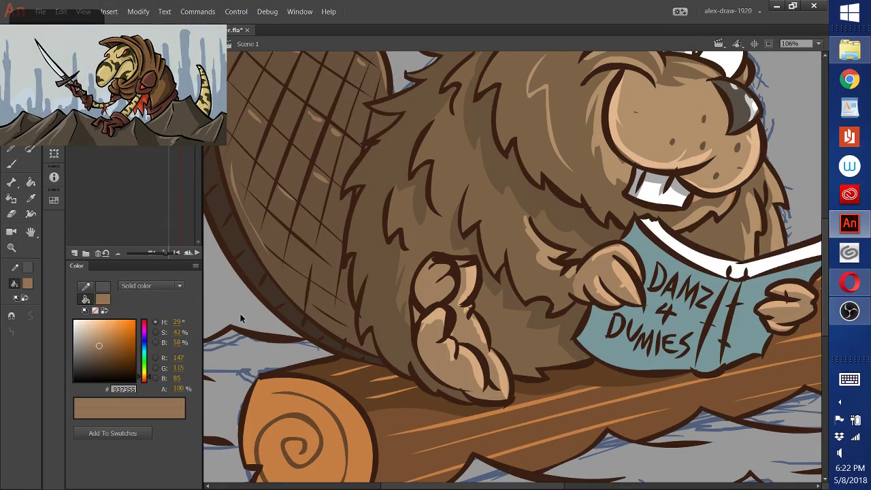
# Sample tan D3A97E from the foot and paint over the dark blotches on its sole and toe in Paint Normal mode
pyautogui.click(30, 198)
pyautogui.click(438, 363)
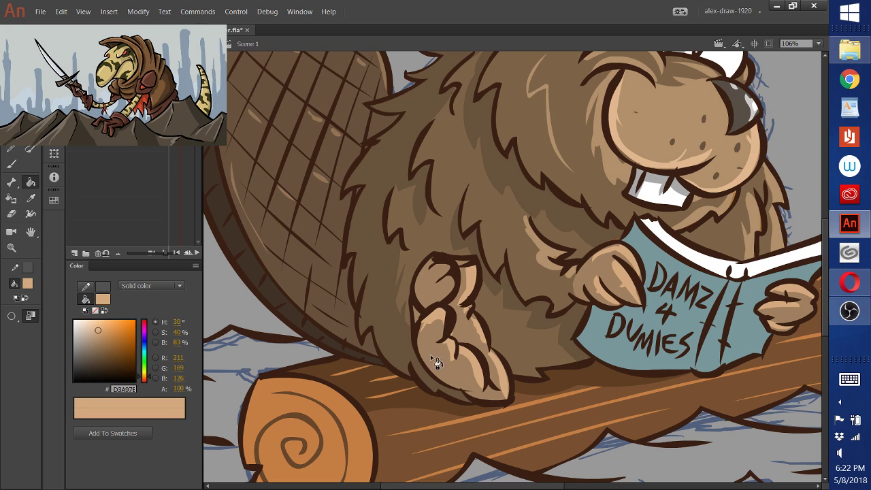
pyautogui.click(11, 163)
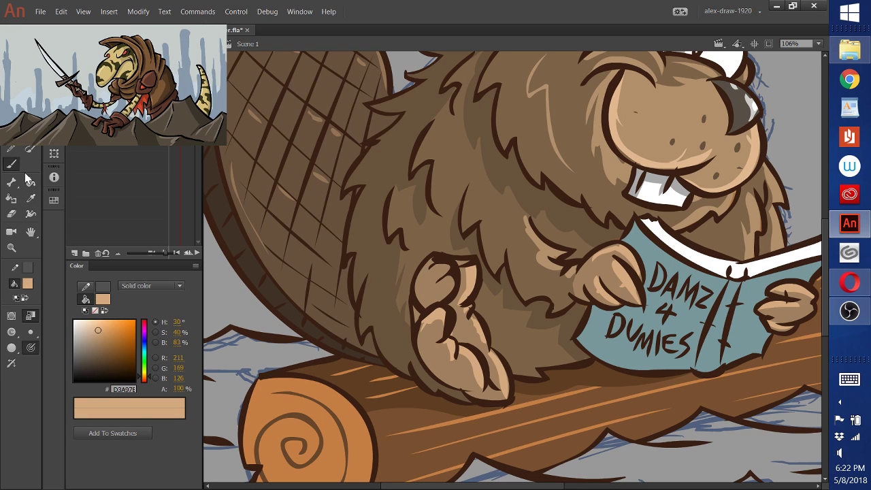
pyautogui.click(16, 332)
pyautogui.click(50, 330)
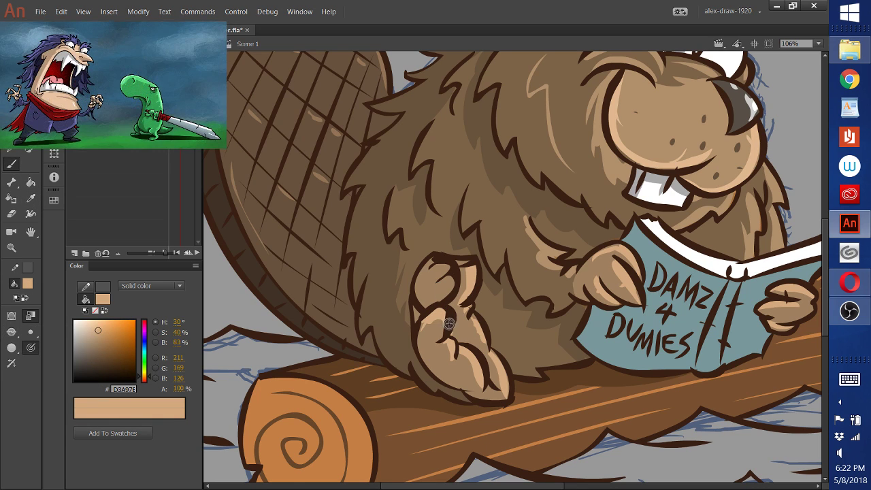
pyautogui.moveTo(449, 324); pyautogui.dragTo(447, 314)
pyautogui.moveTo(447, 311); pyautogui.dragTo(445, 338)
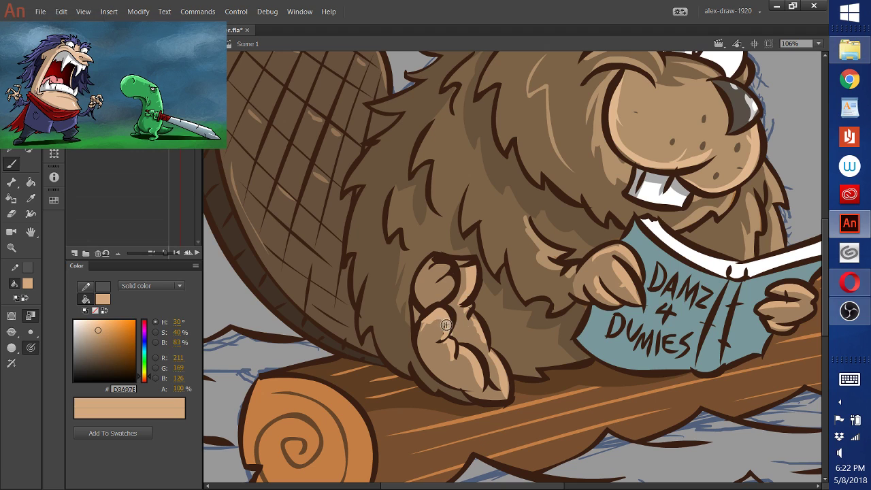
pyautogui.hotkey('ctrl', 'z')
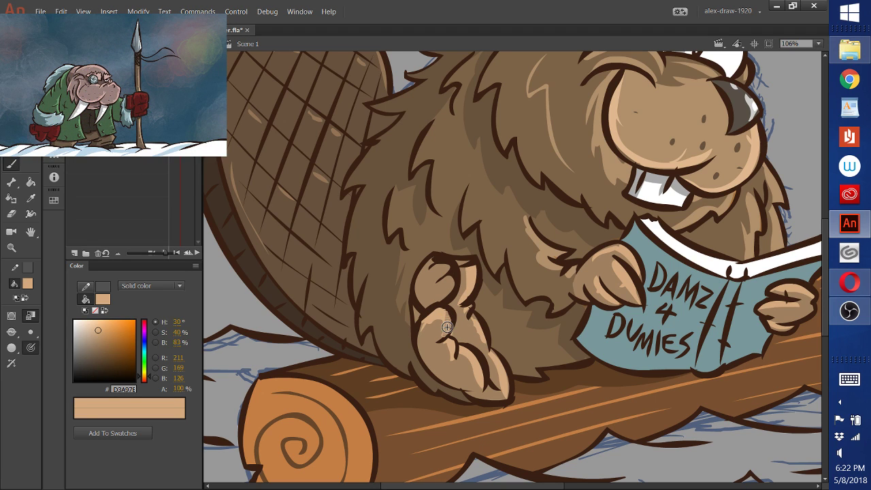
pyautogui.moveTo(455, 289)
pyautogui.mouseDown()
pyautogui.moveTo(453, 269)
pyautogui.moveTo(444, 267)
pyautogui.mouseUp()
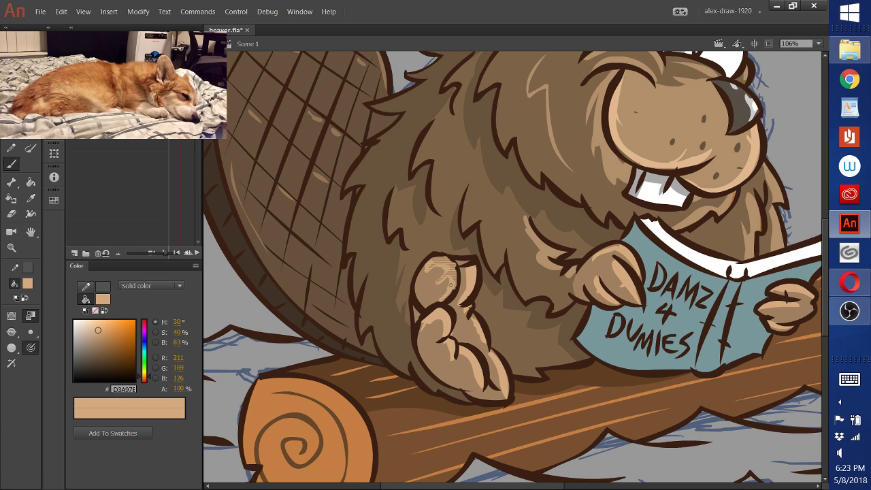
pyautogui.hotkey('ctrl', 'z')
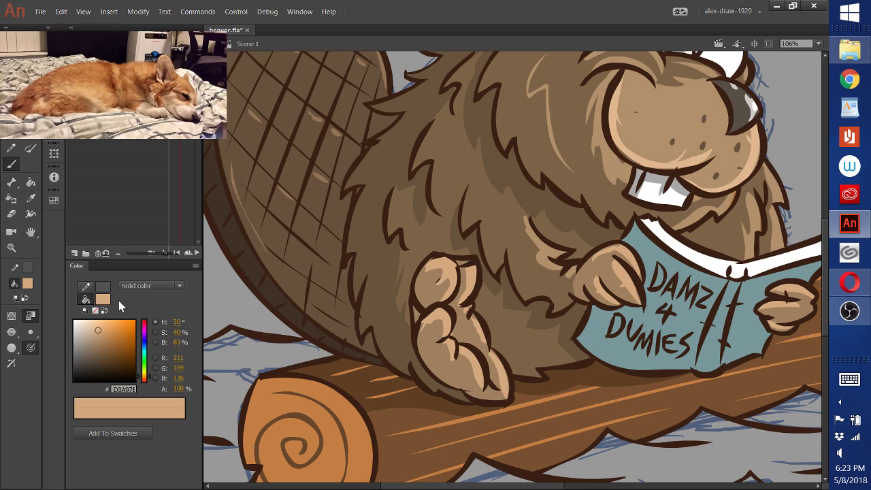
# Sample the outline's dark brown 391F14 and redraw the line work on the beaver's foot and toes
pyautogui.click(30, 197)
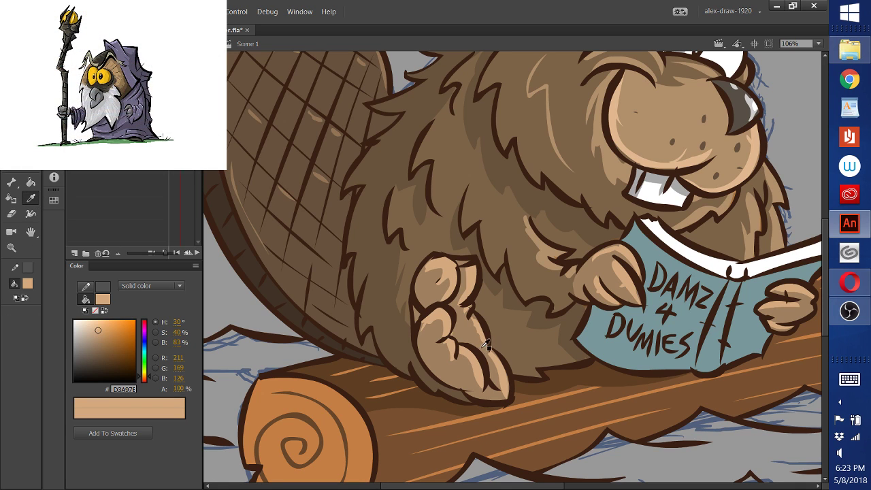
pyautogui.click(476, 369)
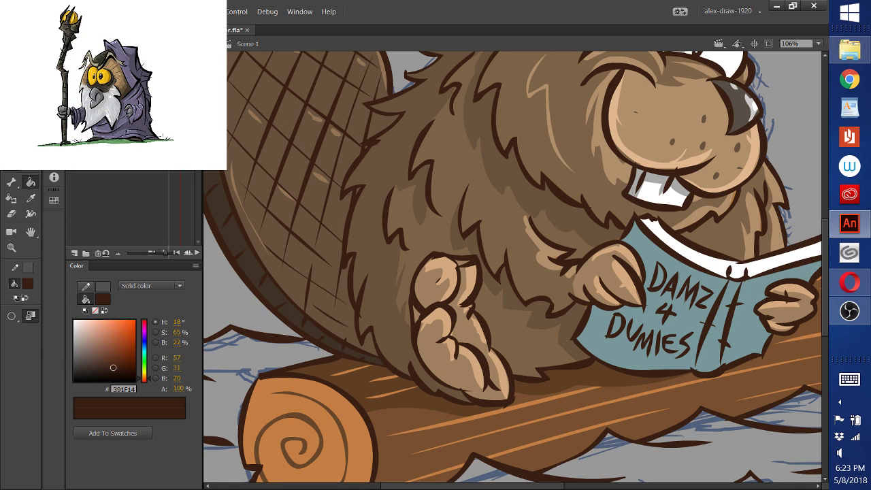
pyautogui.click(30, 182)
pyautogui.click(444, 256)
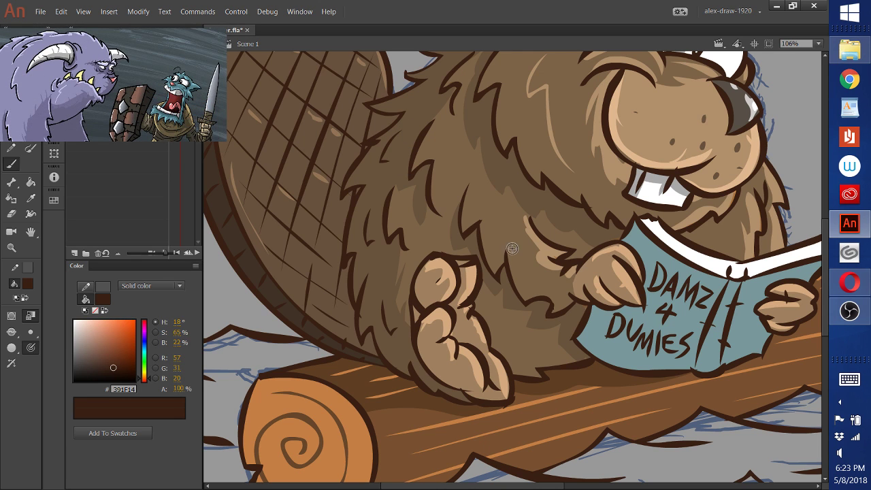
# Sample the foot's tan, darken it to 6C553E and brush shading onto the foot in Paint Inside mode
pyautogui.scroll(-1, 711, 279)
pyautogui.scroll(-2, 710, 280)
pyautogui.moveTo(742, 289); pyautogui.dragTo(621, 294)
pyautogui.scroll(-1, 654, 284)
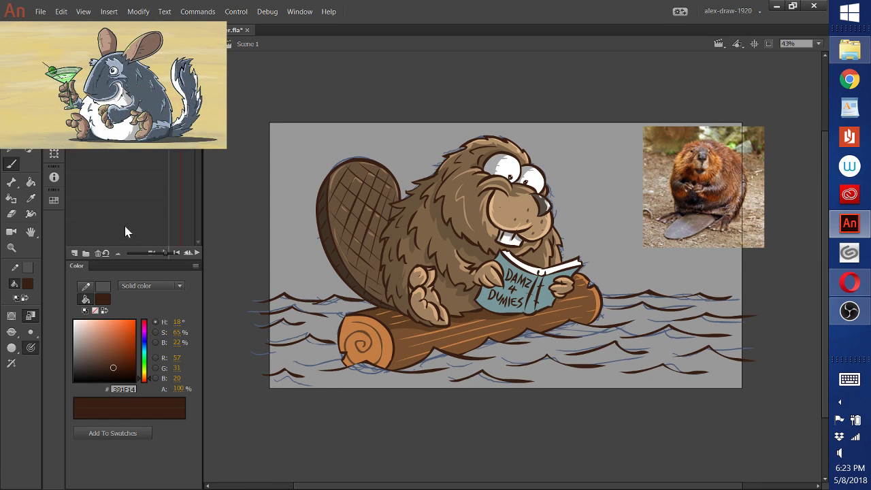
pyautogui.click(30, 199)
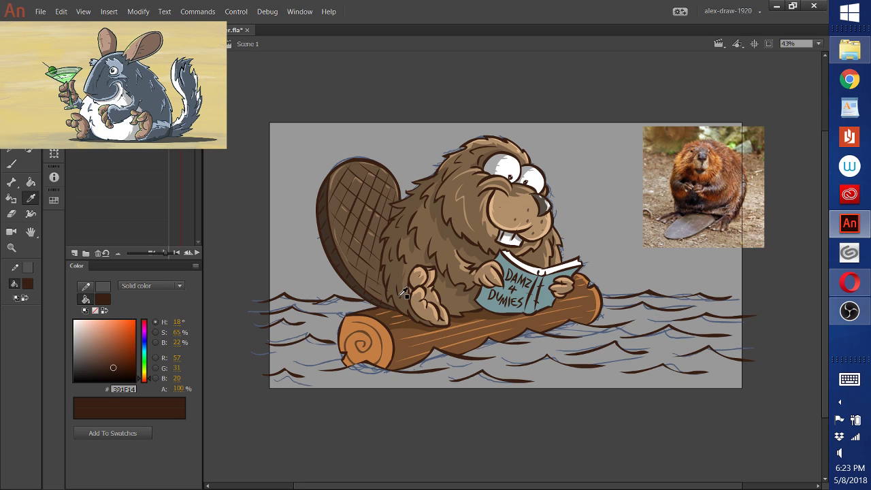
pyautogui.click(422, 303)
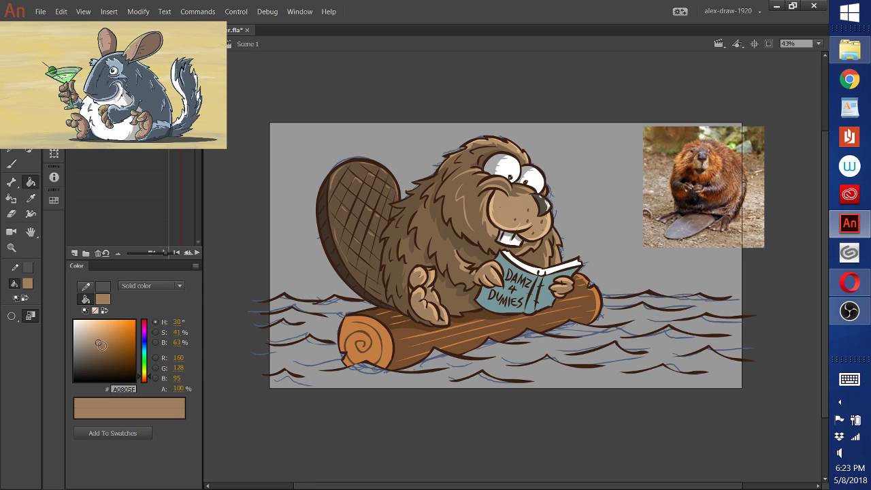
pyautogui.click(98, 349)
pyautogui.moveTo(98, 349); pyautogui.dragTo(100, 357)
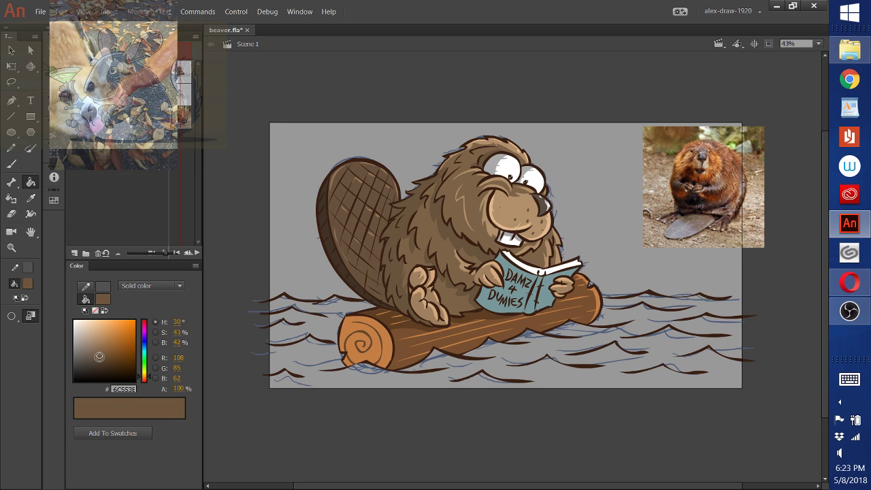
pyautogui.press('b')
pyautogui.click(11, 332)
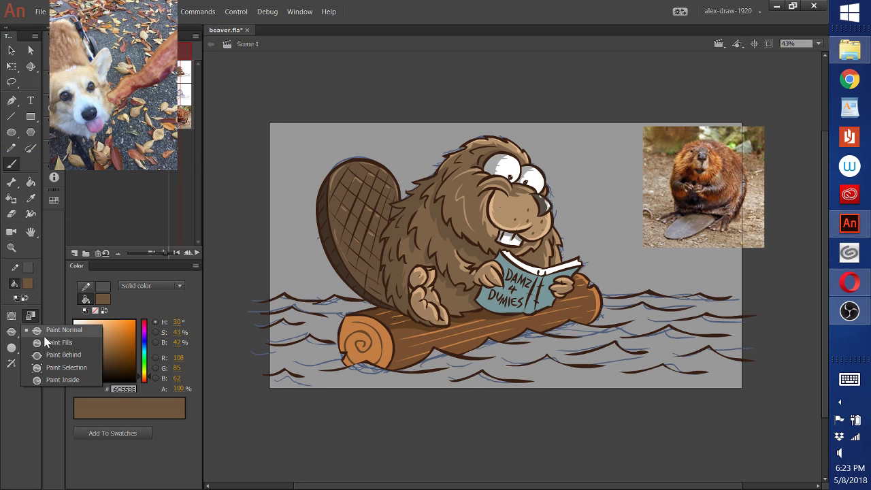
pyautogui.click(73, 379)
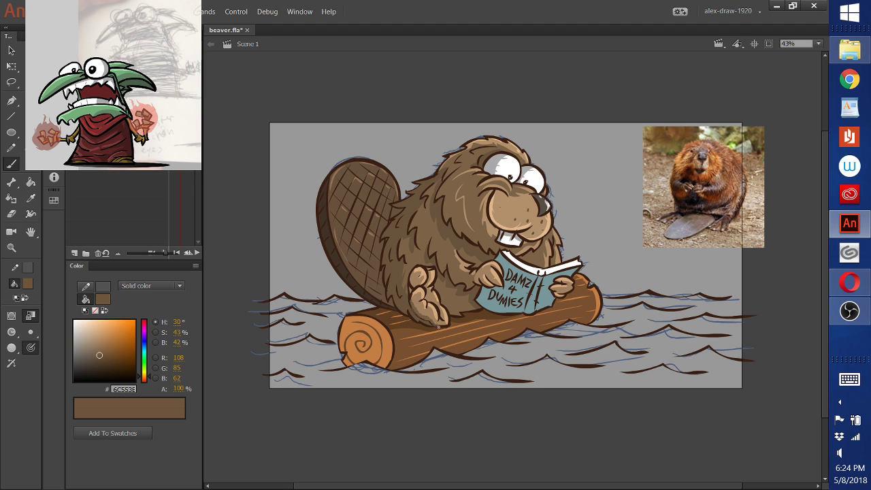
# Resample the foot's tan and darken it to 7C6348 as the shading colour for the beaver's paws
pyautogui.click(34, 198)
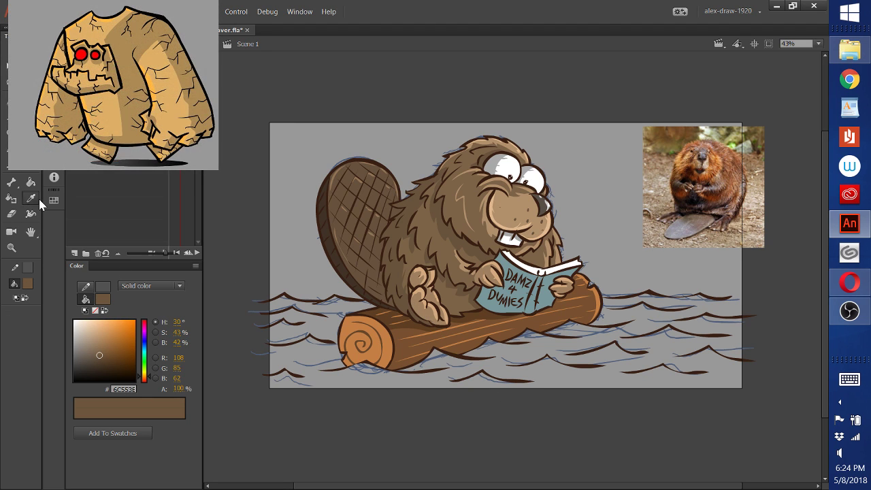
pyautogui.click(421, 310)
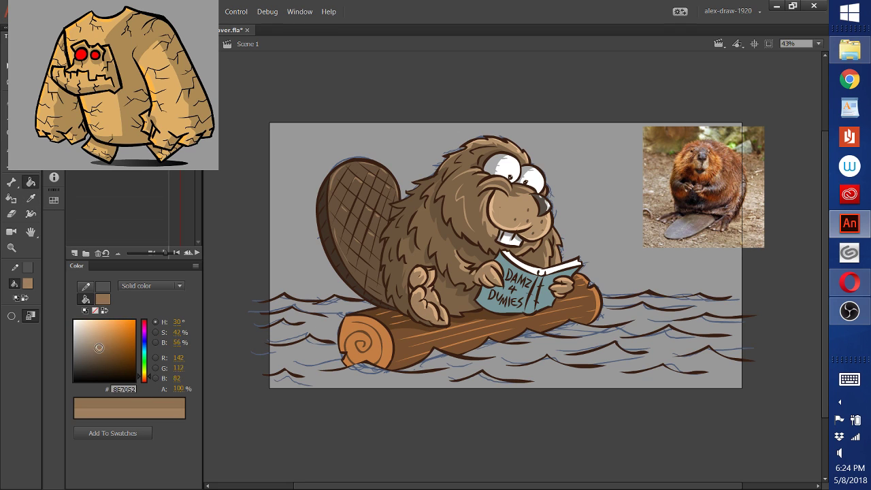
pyautogui.moveTo(98, 348); pyautogui.dragTo(98, 352)
pyautogui.click(30, 181)
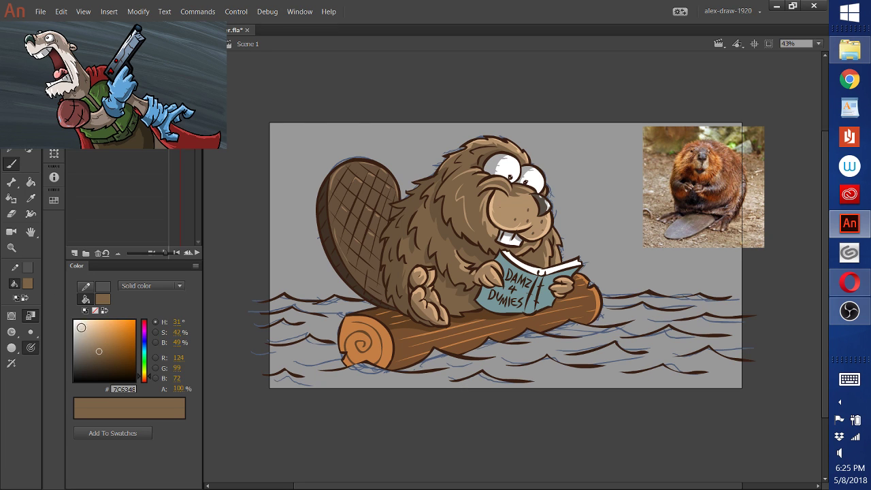
# Choose dark blue 3A4D59 and brush a closed water boundary around the outer edges of the waves, beyond the stage
pyautogui.moveTo(144, 345); pyautogui.dragTo(95, 359)
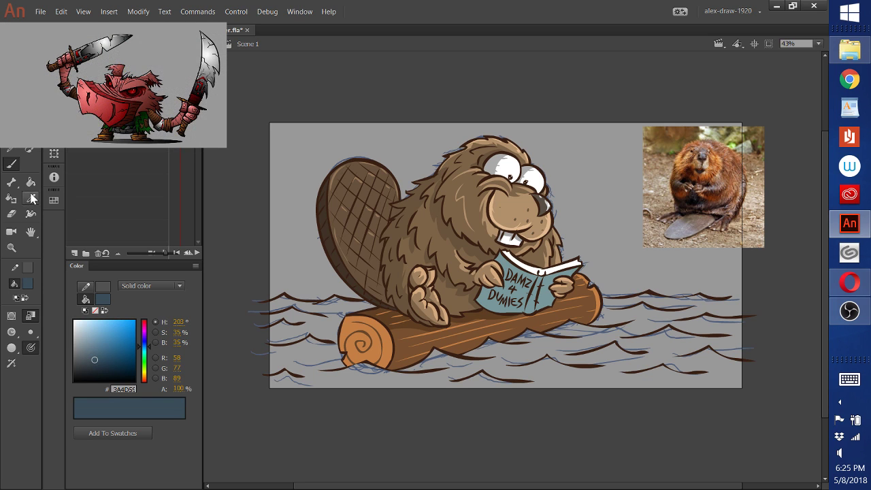
pyautogui.click(31, 184)
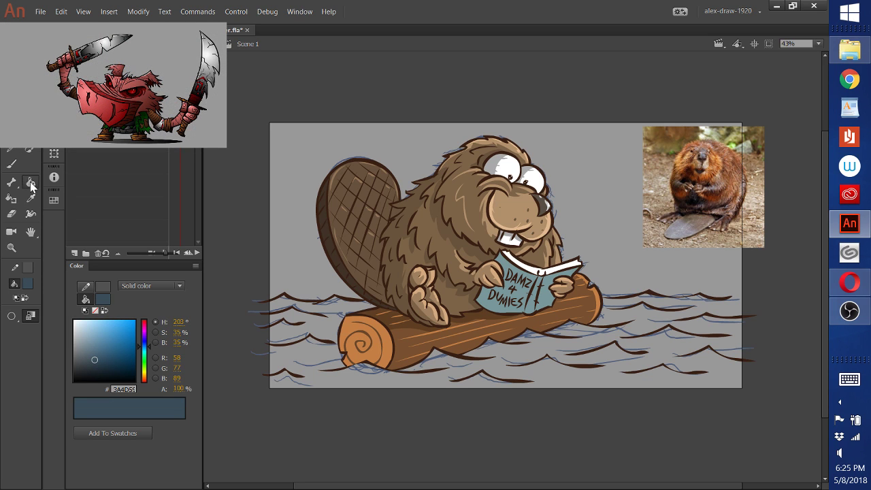
pyautogui.click(10, 164)
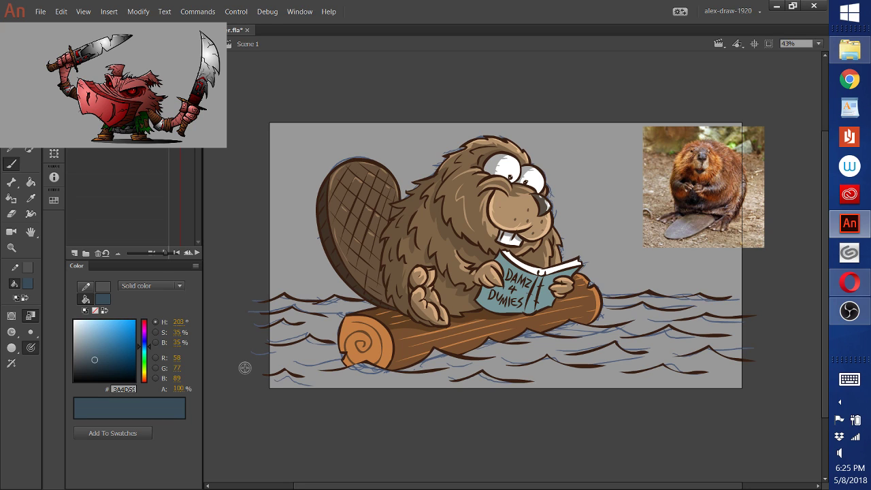
pyautogui.moveTo(245, 368); pyautogui.dragTo(259, 303)
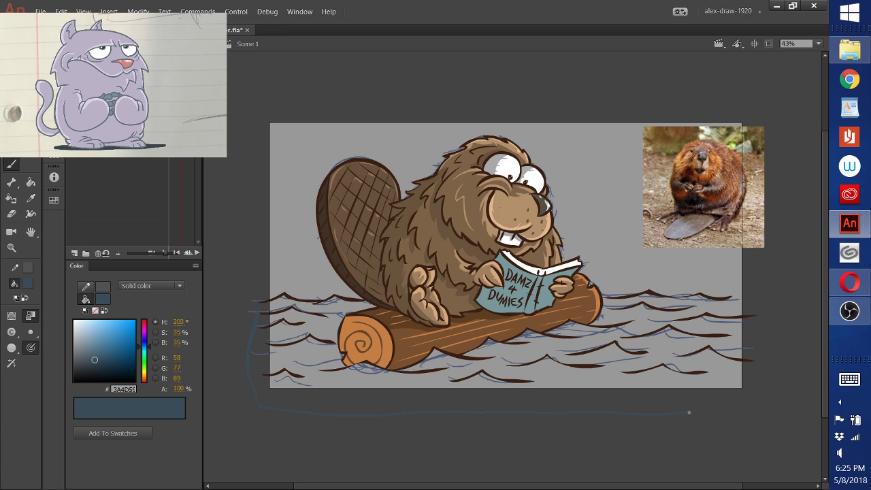
pyautogui.moveTo(689, 413); pyautogui.dragTo(757, 300)
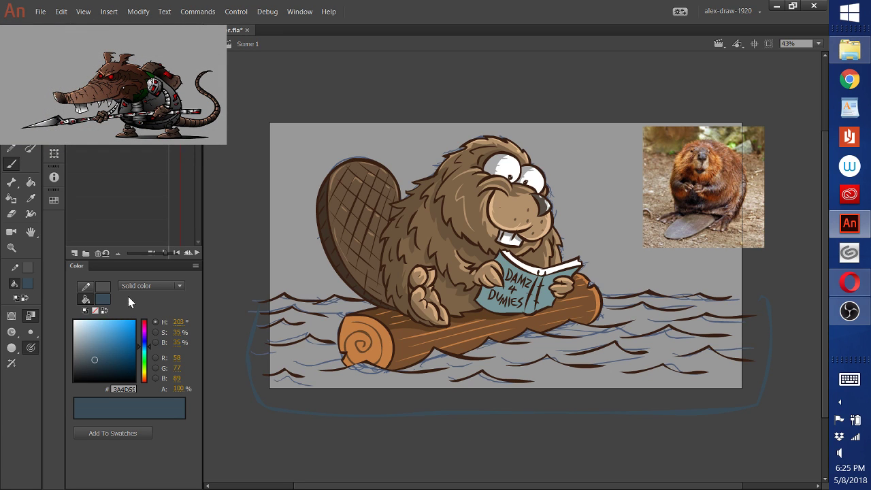
# Sample the outline's dark brown 391F14 and extend the horizon wave line to the right end of the water boundary
pyautogui.press('i')
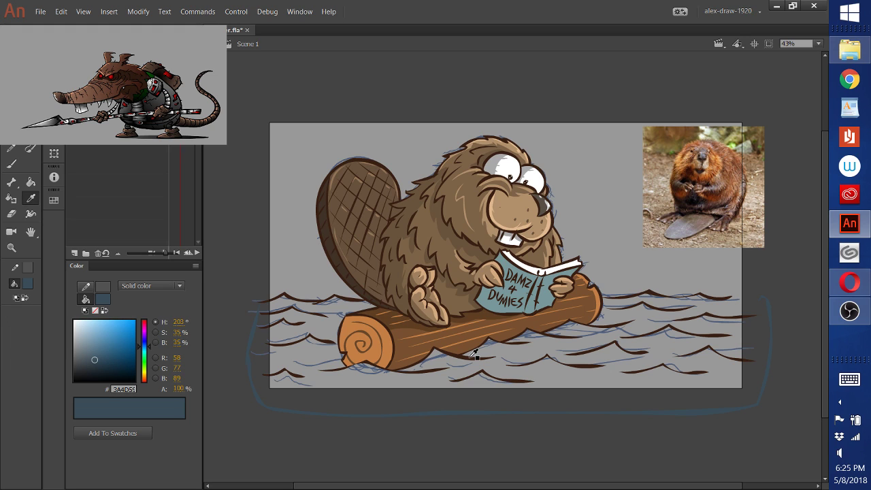
pyautogui.click(473, 355)
pyautogui.press('b')
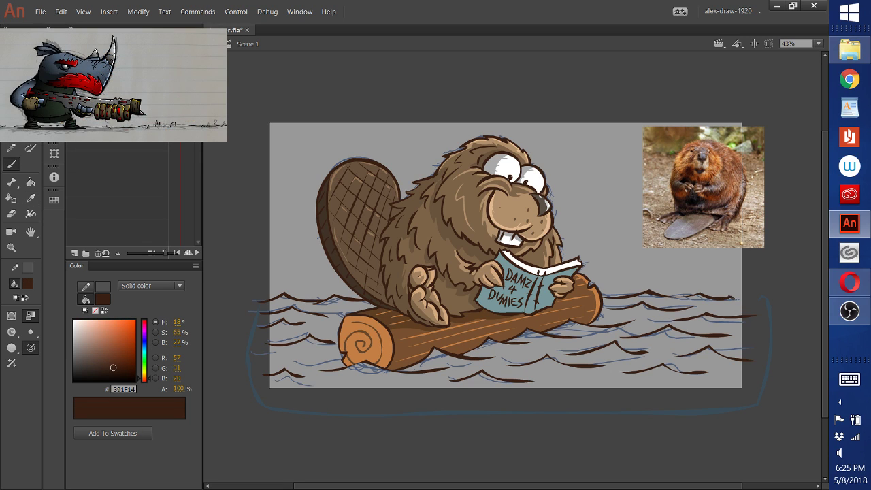
pyautogui.moveTo(734, 298); pyautogui.dragTo(764, 300)
# Sample the boundary's dark blue, fill the enclosed water area, and lighten the fill to 5F7888
pyautogui.press('i')
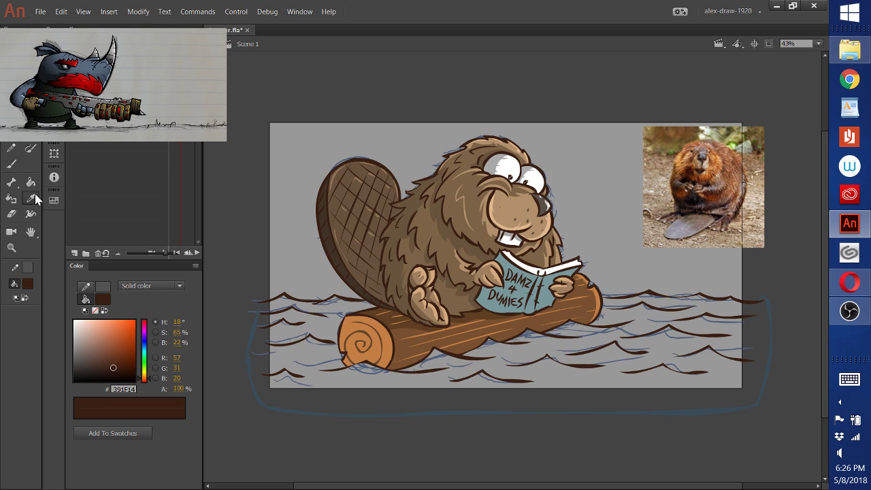
pyautogui.click(252, 360)
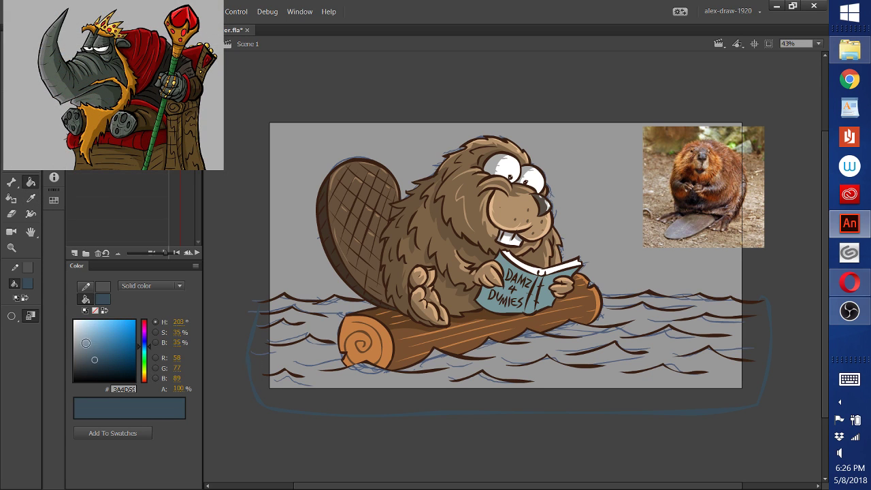
pyautogui.click(31, 182)
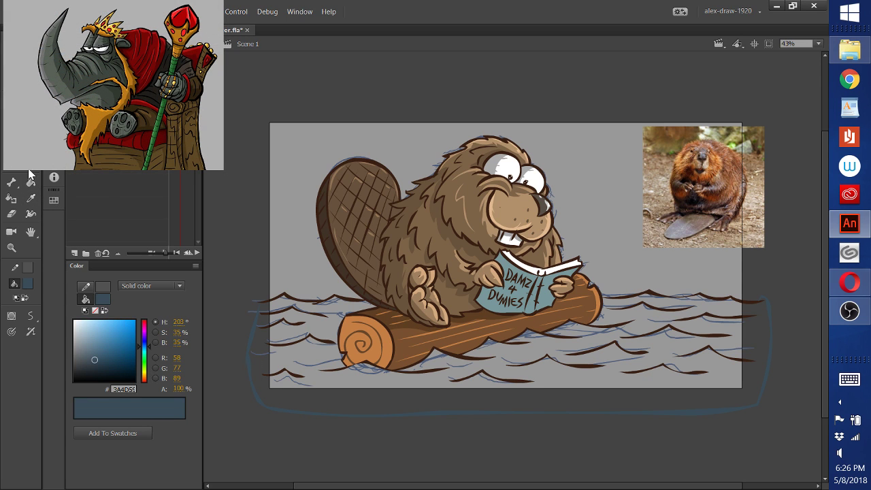
pyautogui.click(349, 407)
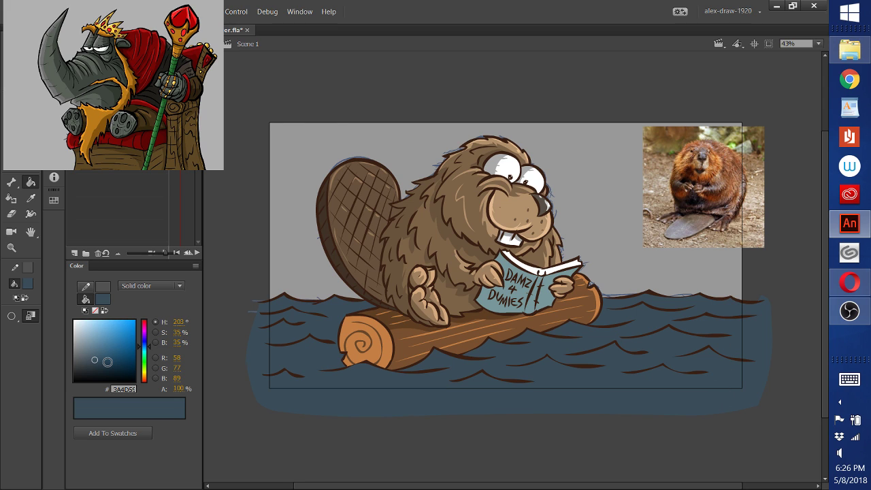
pyautogui.click(90, 346)
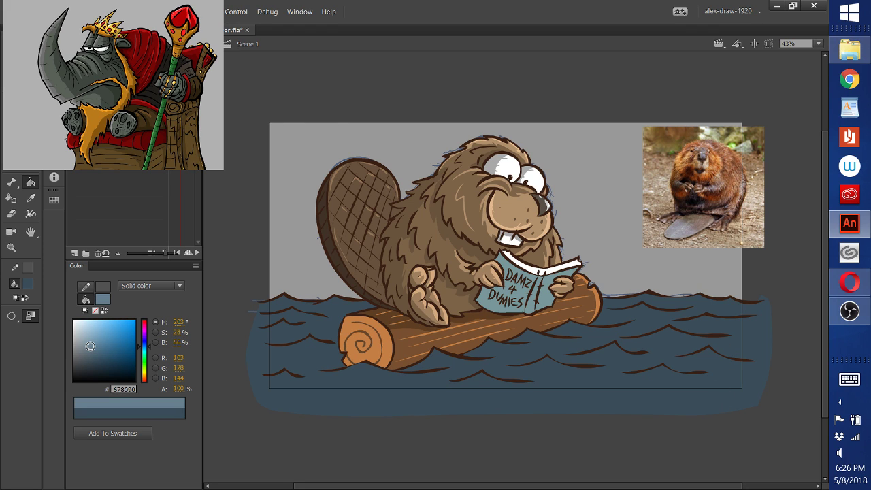
pyautogui.click(91, 348)
pyautogui.click(702, 411)
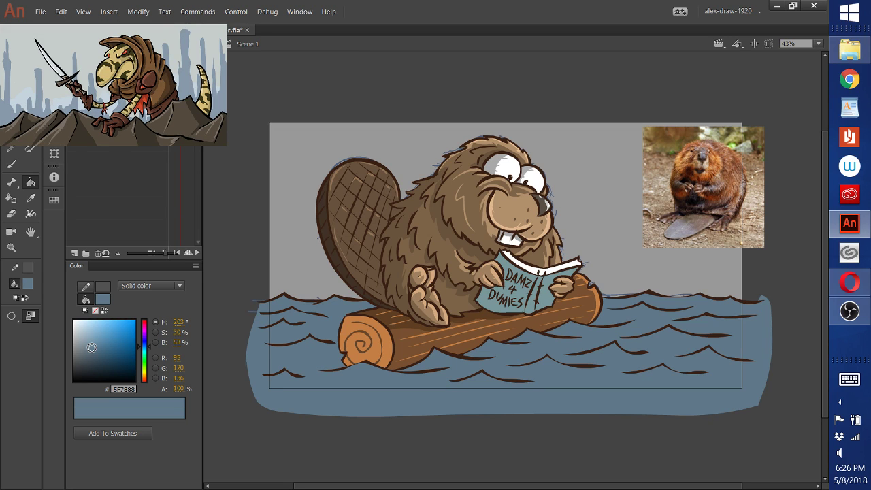
# Choose light blue 80A3BA and brush highlights beneath the distant wave crests to the right of the log
pyautogui.click(91, 336)
pyautogui.click(15, 164)
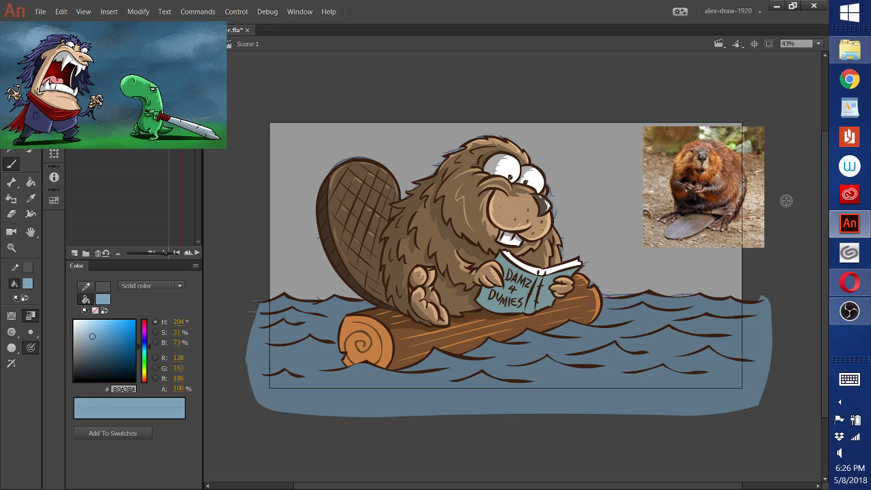
pyautogui.moveTo(645, 293); pyautogui.dragTo(688, 298)
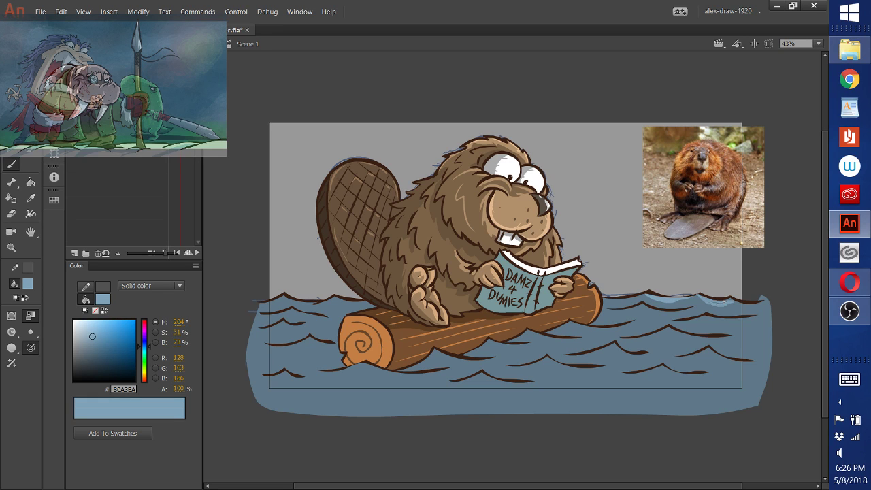
pyautogui.moveTo(706, 315); pyautogui.dragTo(744, 325)
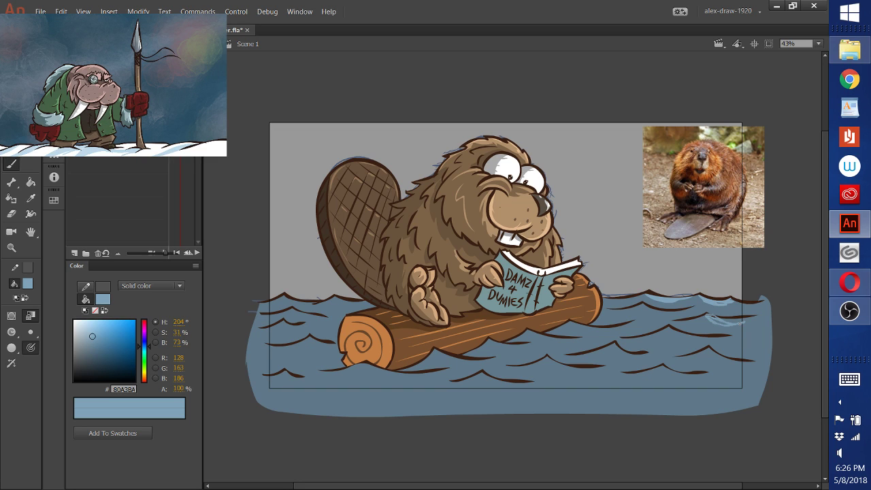
pyautogui.moveTo(640, 304); pyautogui.dragTo(674, 312)
pyautogui.moveTo(706, 317); pyautogui.dragTo(763, 316)
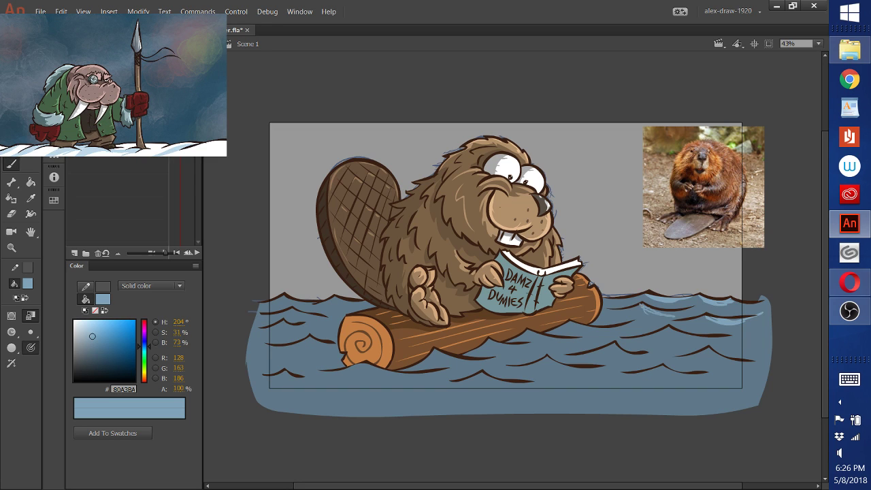
pyautogui.moveTo(643, 308); pyautogui.dragTo(695, 315)
# Brush light blue highlights under the waves along the log's right side and out to the stage's right edge
pyautogui.moveTo(582, 332)
pyautogui.mouseDown()
pyautogui.moveTo(570, 321)
pyautogui.moveTo(630, 332)
pyautogui.mouseUp()
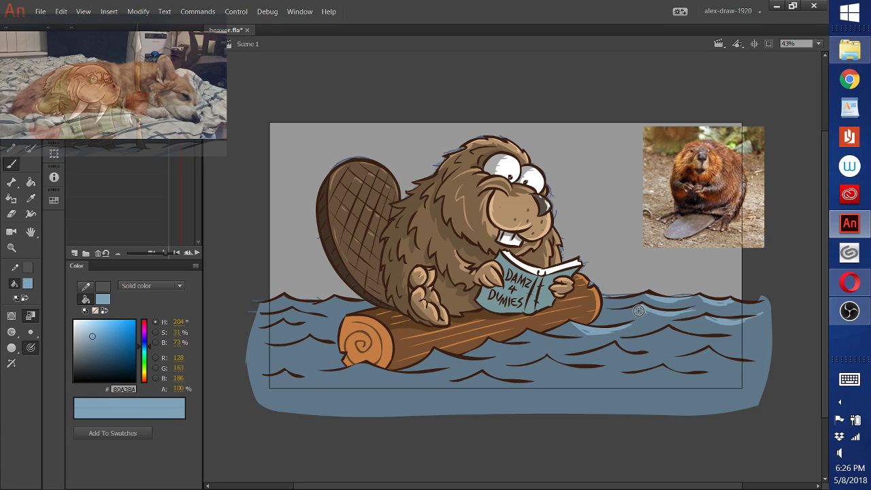
pyautogui.moveTo(528, 337); pyautogui.dragTo(585, 331)
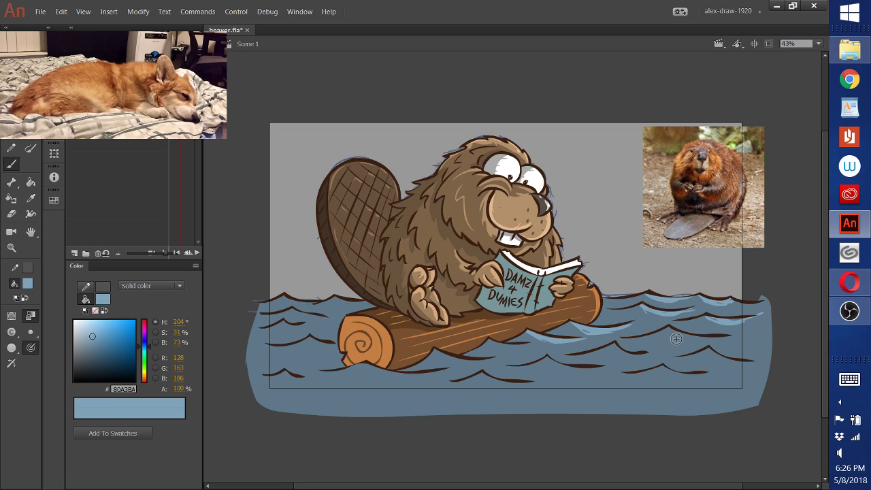
pyautogui.moveTo(674, 337)
pyautogui.mouseDown()
pyautogui.moveTo(735, 334)
pyautogui.moveTo(739, 360)
pyautogui.moveTo(759, 365)
pyautogui.mouseUp()
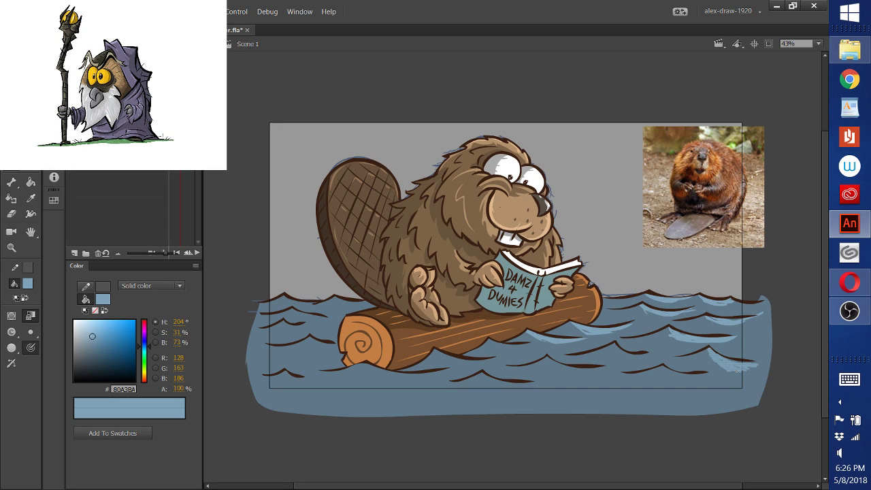
pyautogui.moveTo(711, 350); pyautogui.dragTo(755, 368)
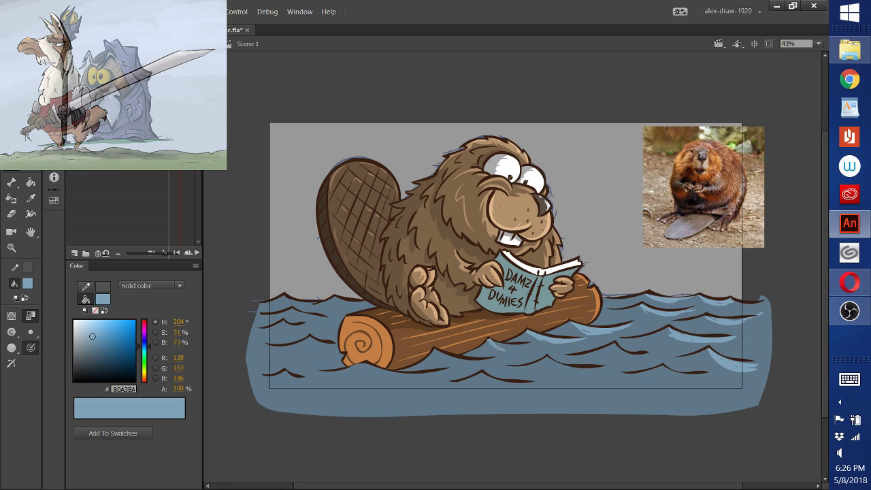
pyautogui.moveTo(499, 347)
pyautogui.mouseDown()
pyautogui.moveTo(531, 347)
pyautogui.moveTo(489, 341)
pyautogui.moveTo(534, 342)
pyautogui.mouseUp()
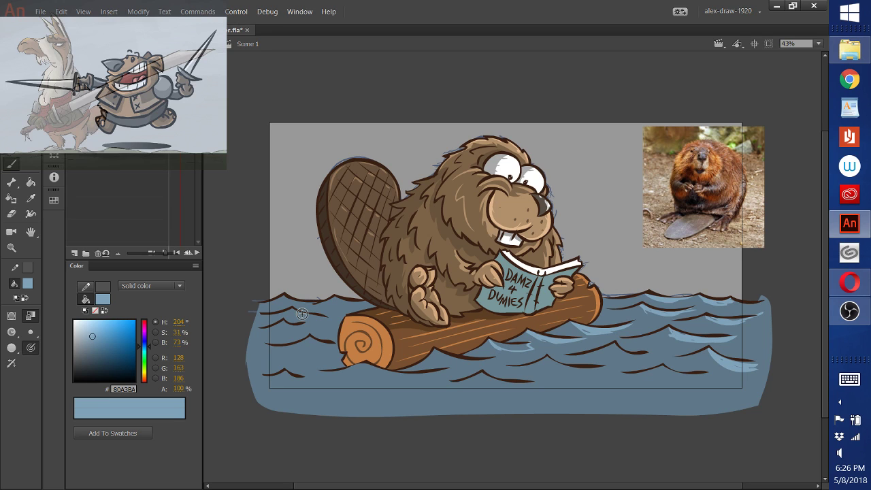
# Brush light blue highlights under the waves left of the log and fill in their enclosed areas
pyautogui.moveTo(301, 313)
pyautogui.mouseDown()
pyautogui.moveTo(326, 318)
pyautogui.moveTo(301, 324)
pyautogui.moveTo(331, 349)
pyautogui.mouseUp()
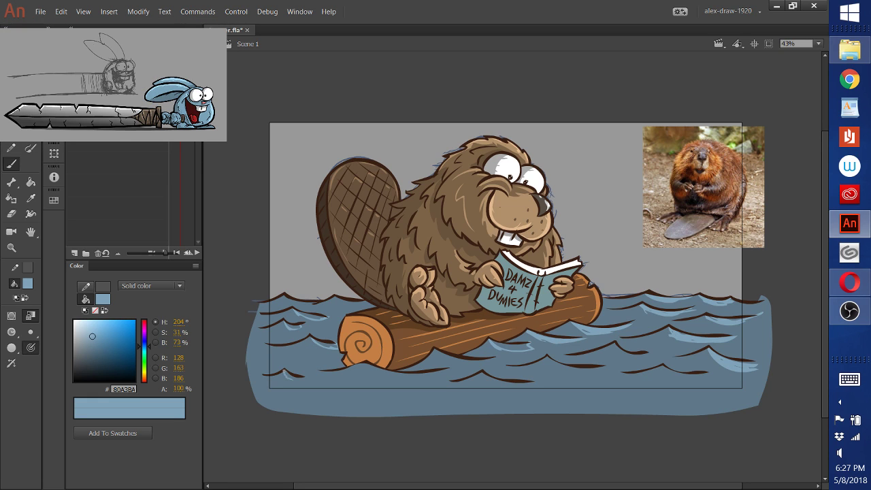
pyautogui.moveTo(284, 373); pyautogui.dragTo(301, 377)
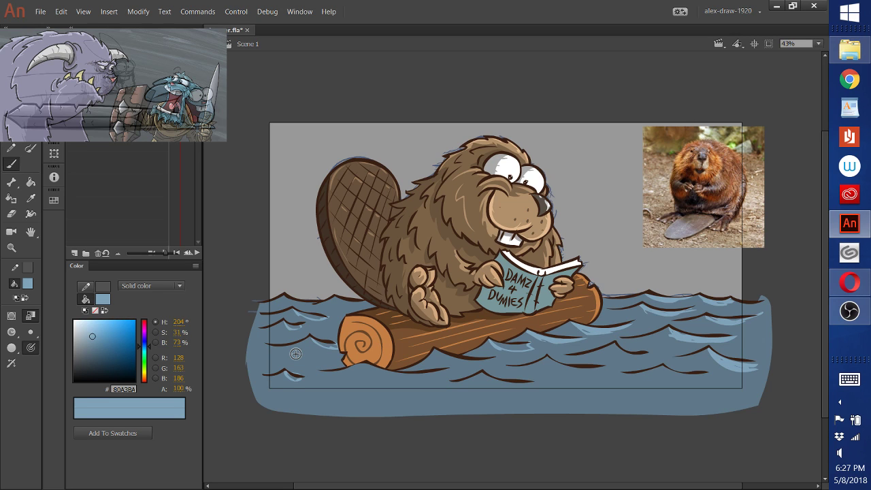
pyautogui.click(30, 182)
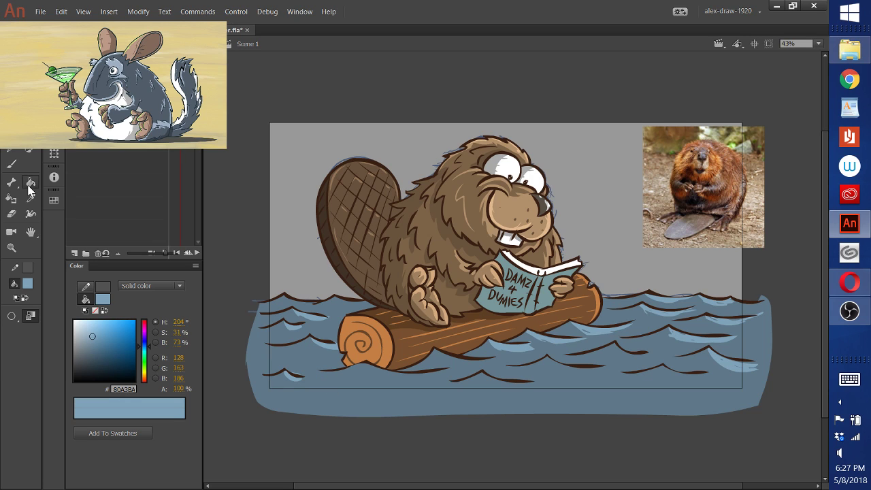
pyautogui.press('b')
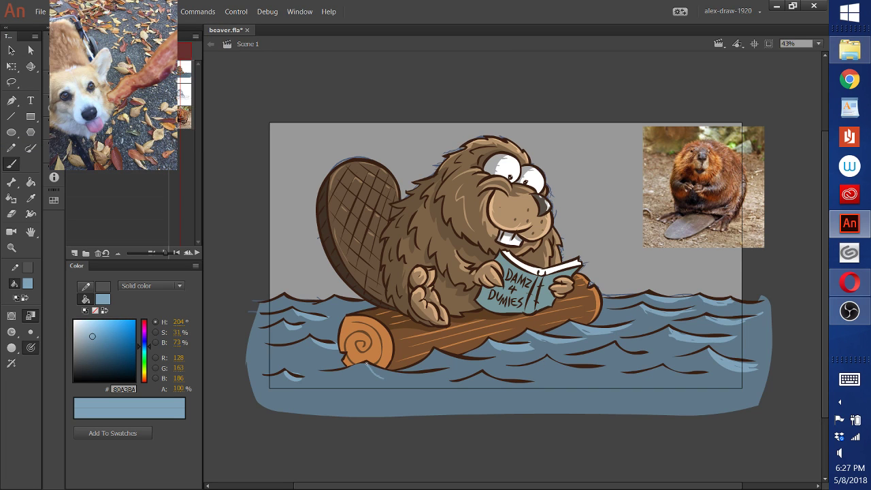
# Brush light blue highlights under the foreground waves, from the log's cut end across to the lower right
pyautogui.moveTo(368, 366); pyautogui.dragTo(441, 373)
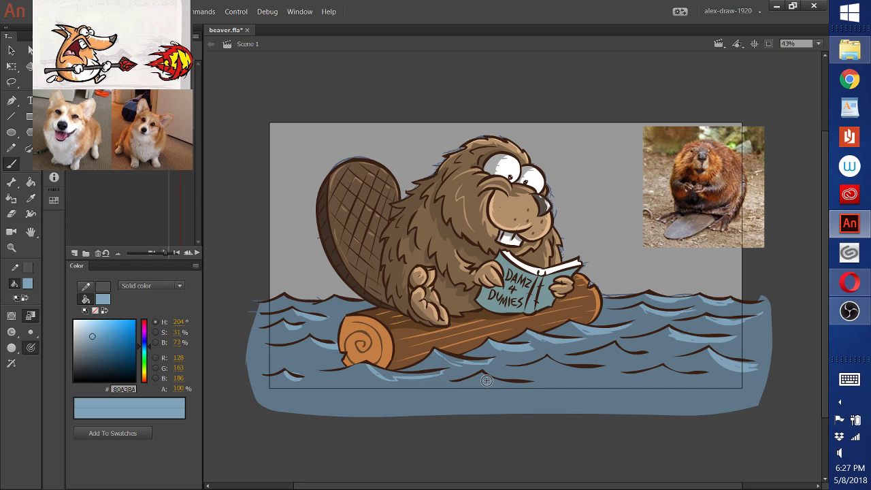
pyautogui.moveTo(486, 381); pyautogui.dragTo(543, 387)
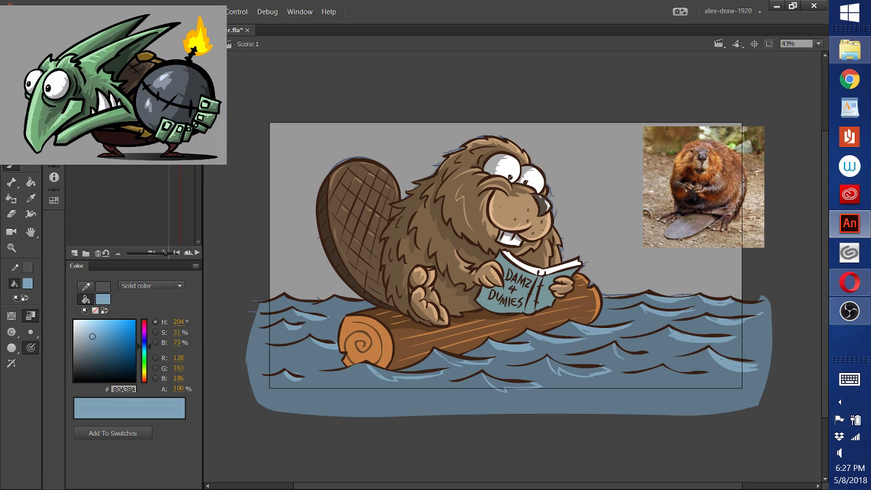
pyautogui.moveTo(632, 359); pyautogui.dragTo(654, 355)
pyautogui.moveTo(668, 378); pyautogui.dragTo(703, 379)
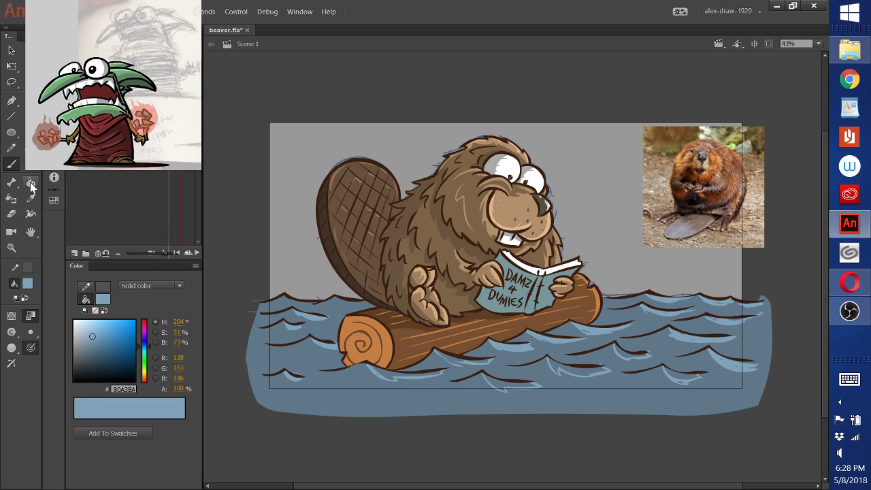
# Fill the outlined foreground wave highlights with 80A3BA and brush over the gaps in the one right of centre
pyautogui.press('k')
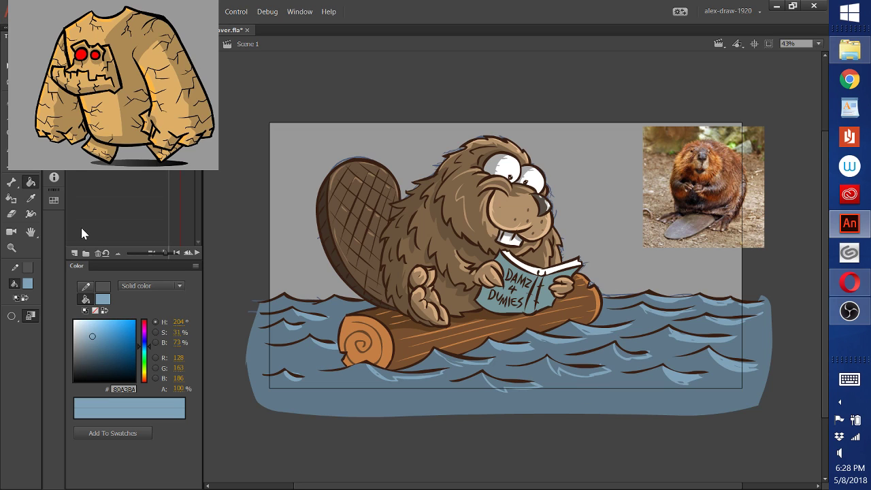
pyautogui.click(454, 392)
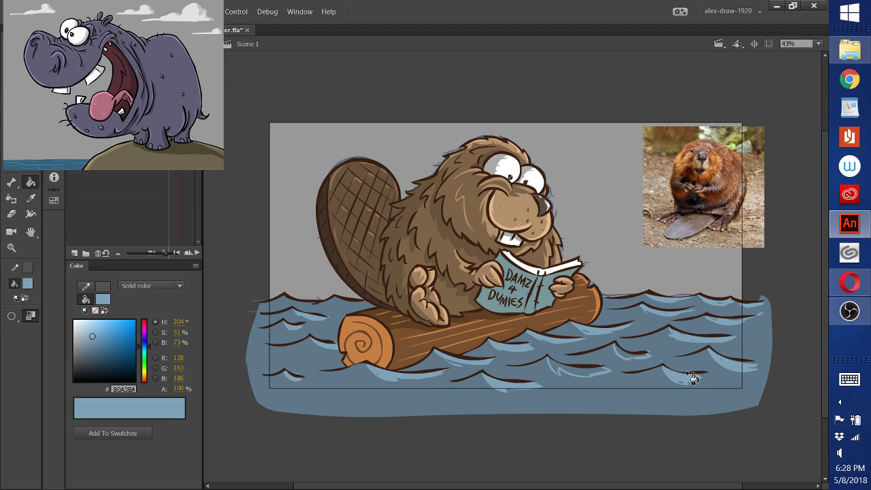
pyautogui.press('b')
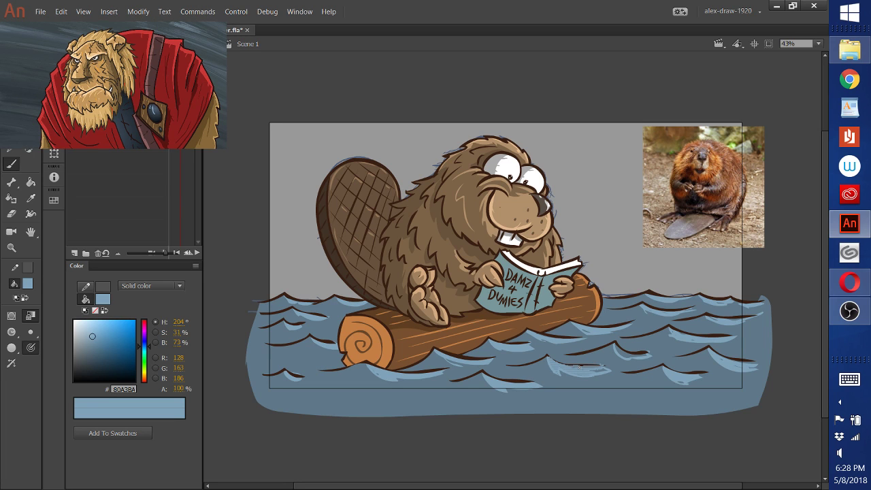
pyautogui.moveTo(605, 369); pyautogui.dragTo(617, 378)
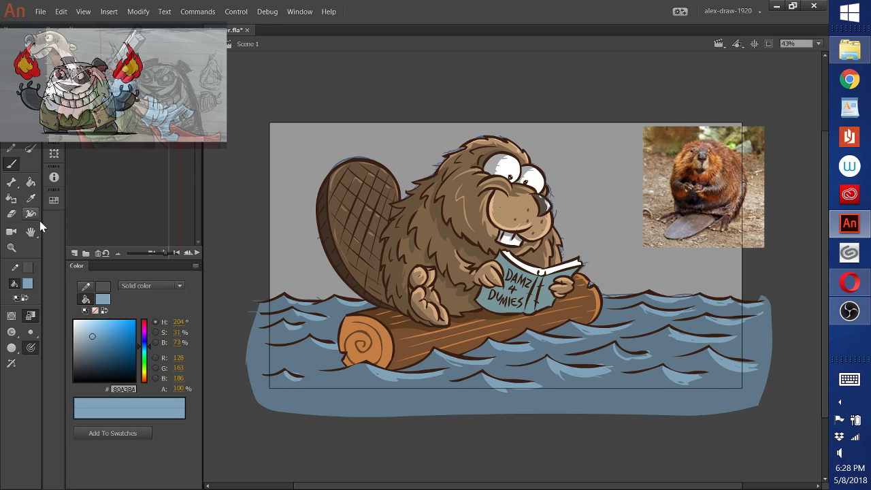
# Sample the beaver's fur brown and the dark outline colour 391F14, and return the brush to fur brown 7C6348
pyautogui.press('i')
pyautogui.click(460, 205)
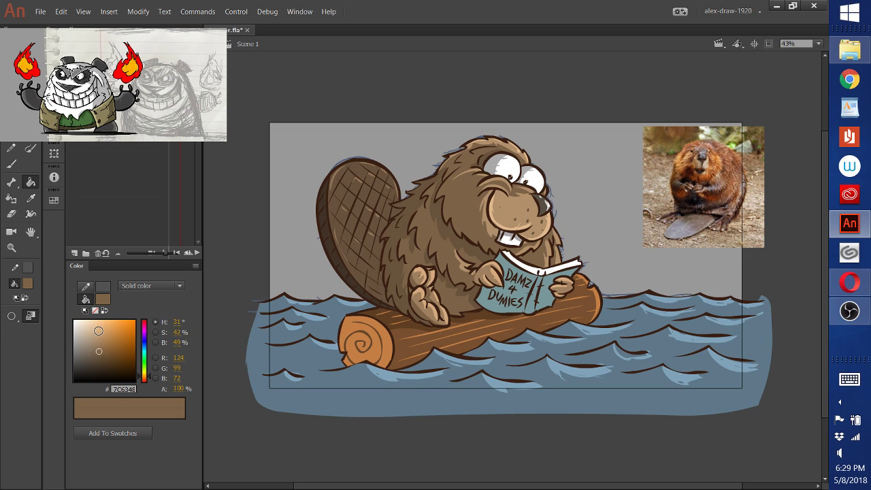
pyautogui.press('i')
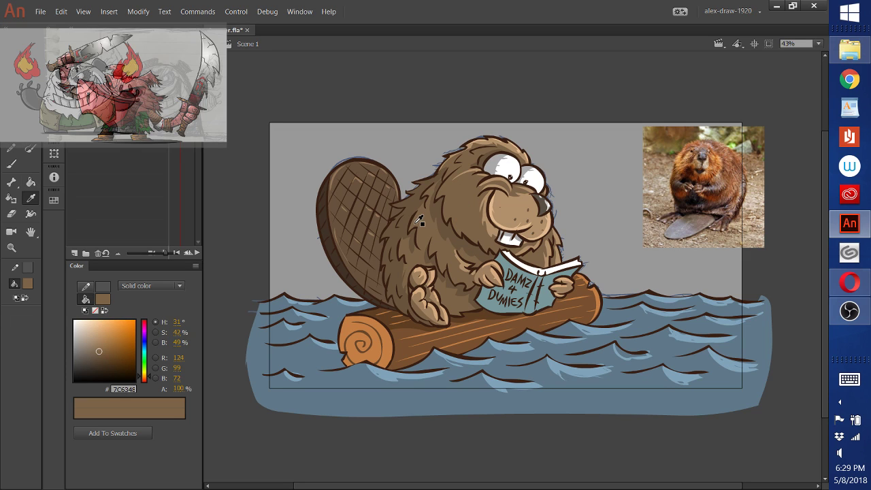
pyautogui.click(590, 328)
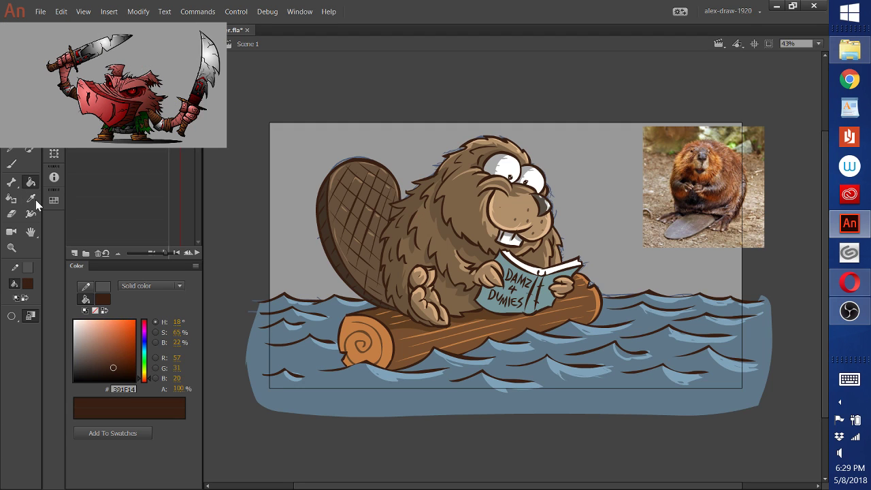
pyautogui.press('b')
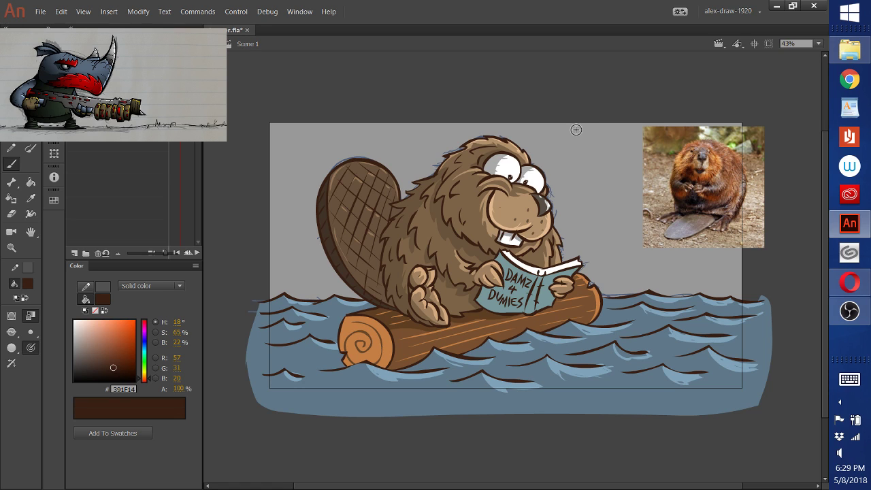
pyautogui.press('i')
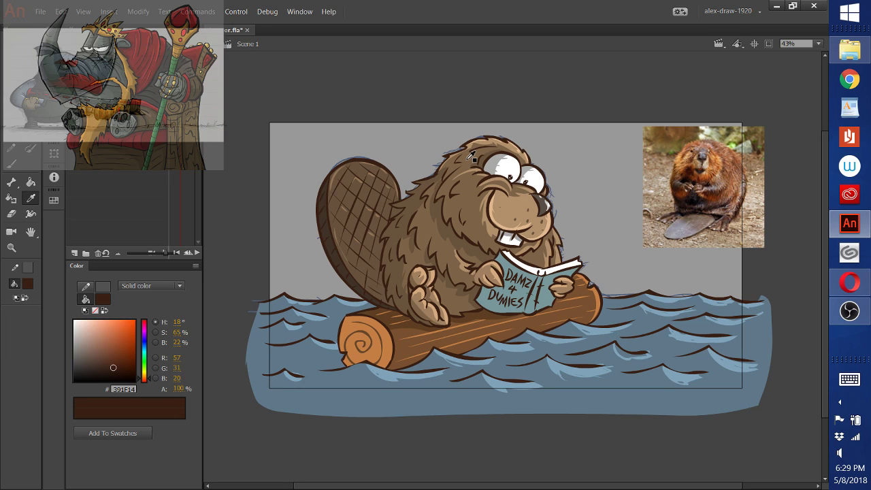
pyautogui.click(506, 145)
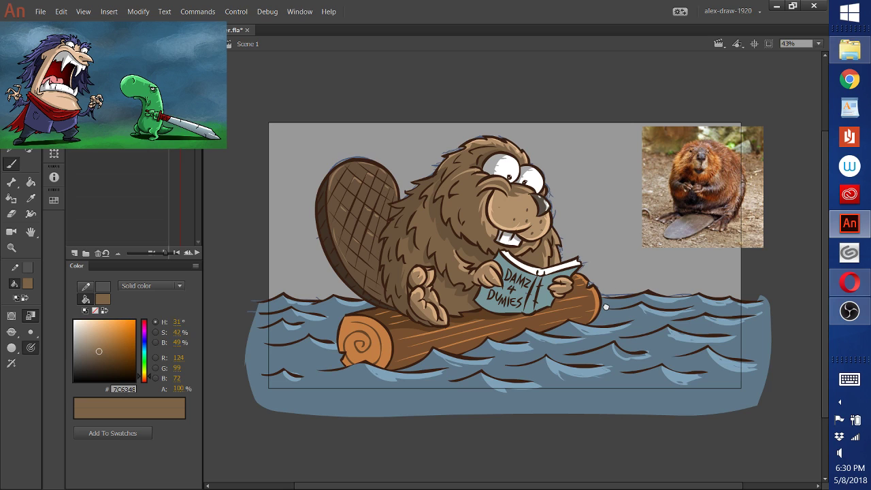
# Move the beaver reference photo clear of the stage's right edge and save the file
pyautogui.moveTo(606, 307); pyautogui.dragTo(570, 312)
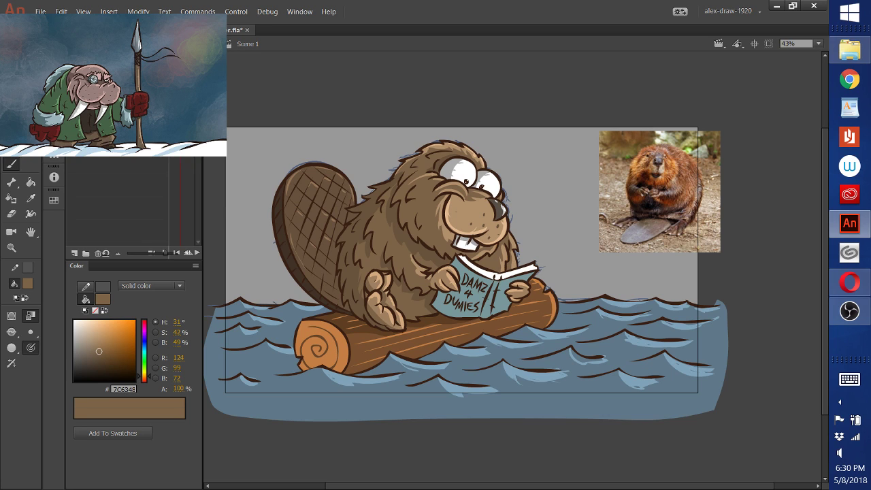
pyautogui.press('v')
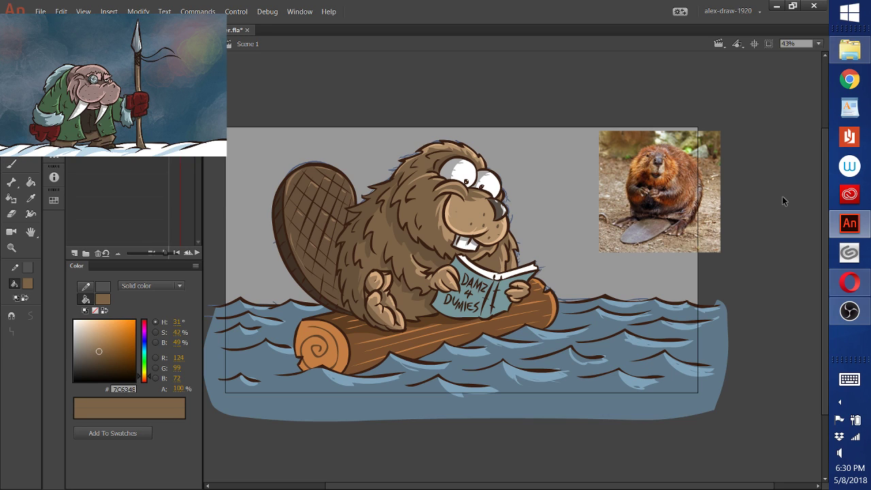
pyautogui.moveTo(645, 204); pyautogui.dragTo(756, 194)
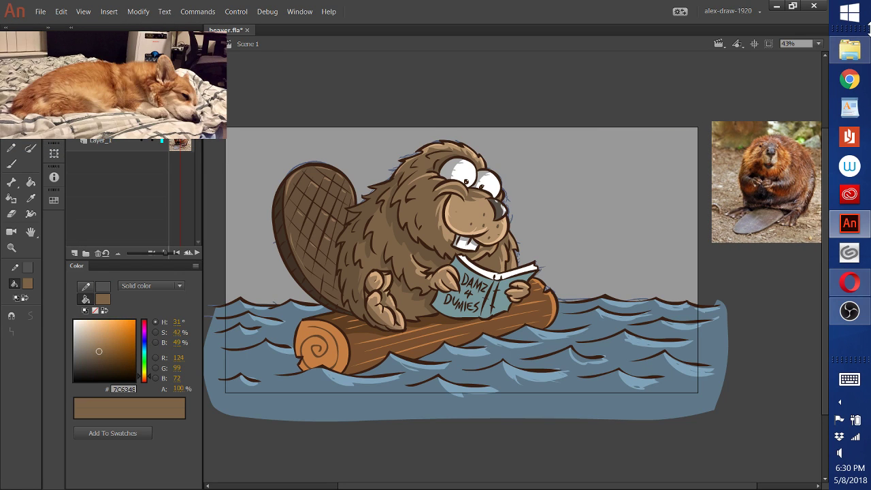
pyautogui.hotkey('alt', 'f')
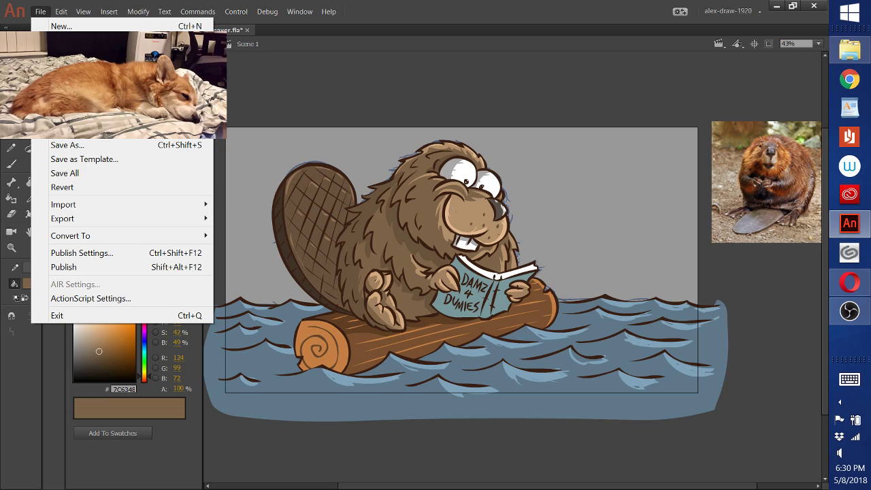
pyautogui.hotkey('ctrl', 's')
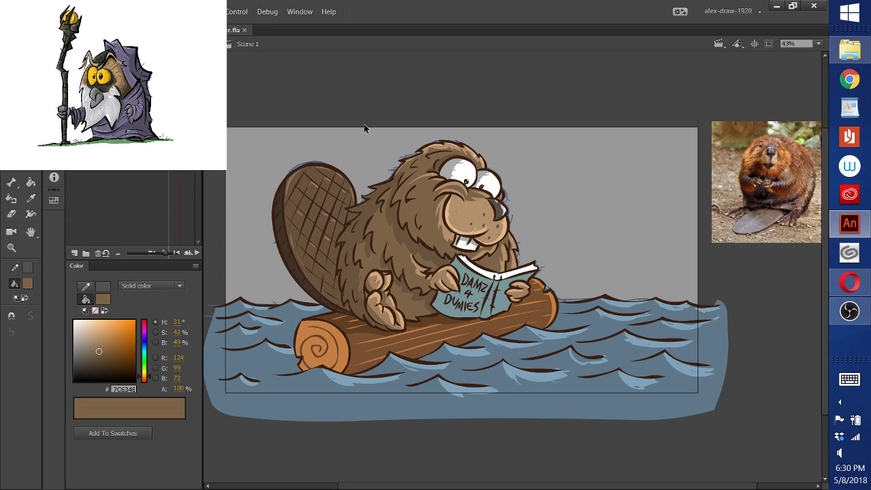
# Switch to File Explorer and go from the reference folder up to 0Twitch_streams and into its backgrounds folder
pyautogui.click(850, 50)
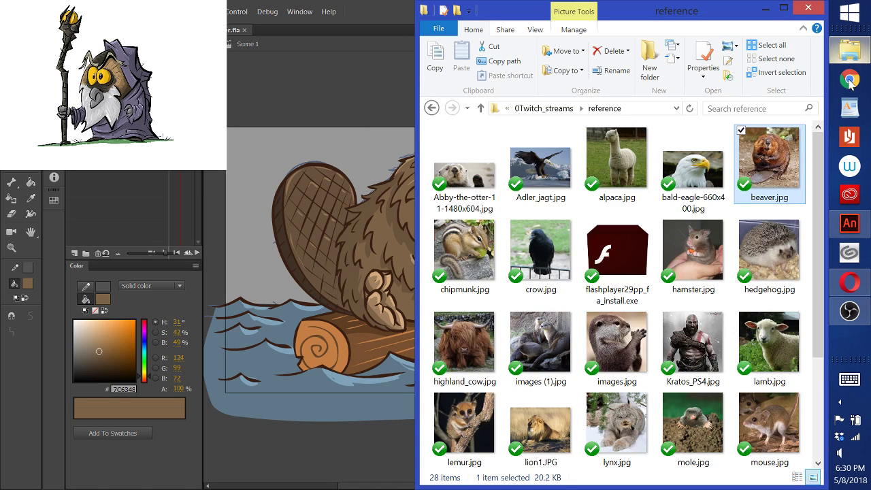
pyautogui.click(546, 111)
pyautogui.doubleClick(774, 257)
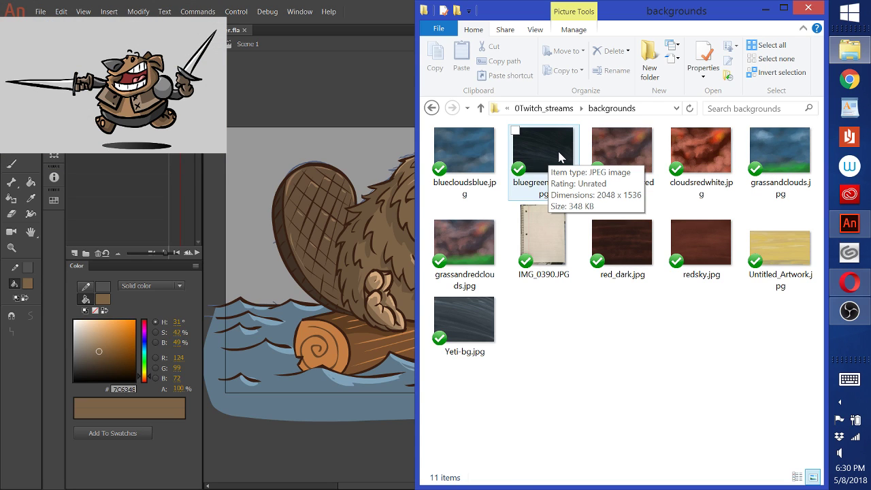
# Try bluegreensmear.jpg as the backdrop behind the beaver, shifted to cover the stage's right side
pyautogui.moveTo(559, 157); pyautogui.dragTo(325, 93)
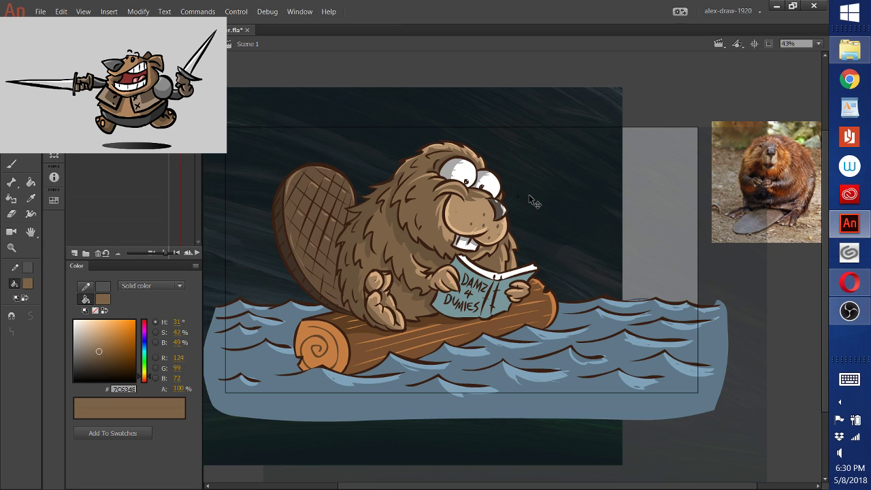
pyautogui.moveTo(534, 201); pyautogui.dragTo(607, 199)
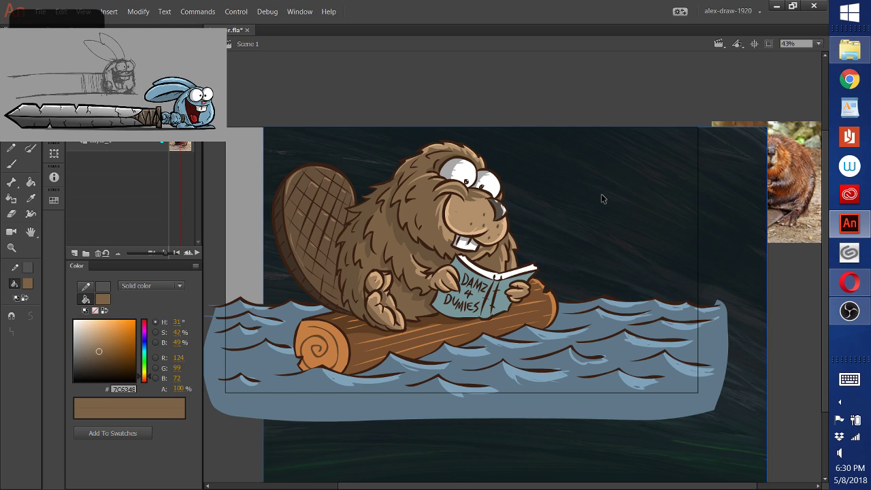
# Bring bluecloudsblue.jpg from the backgrounds folder in behind the beaver and shift it to cover the stage
pyautogui.hotkey('alt', 'Tab')
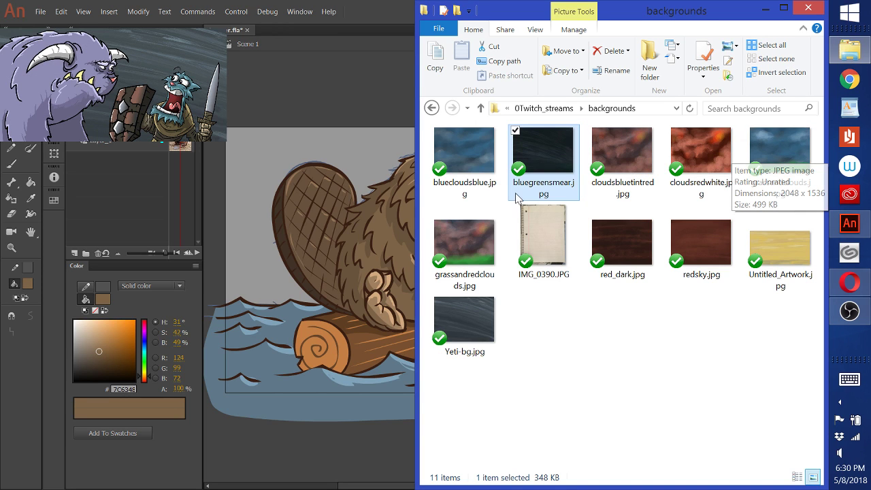
pyautogui.click(486, 162)
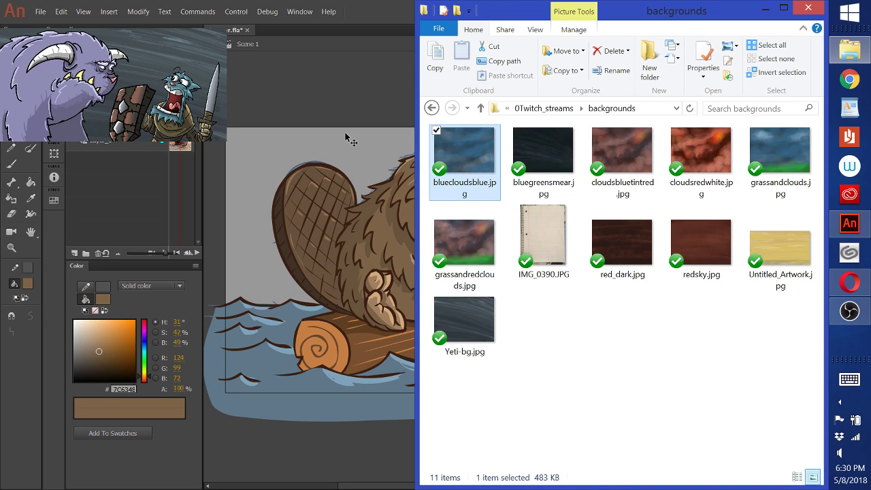
pyautogui.moveTo(345, 132); pyautogui.dragTo(345, 132)
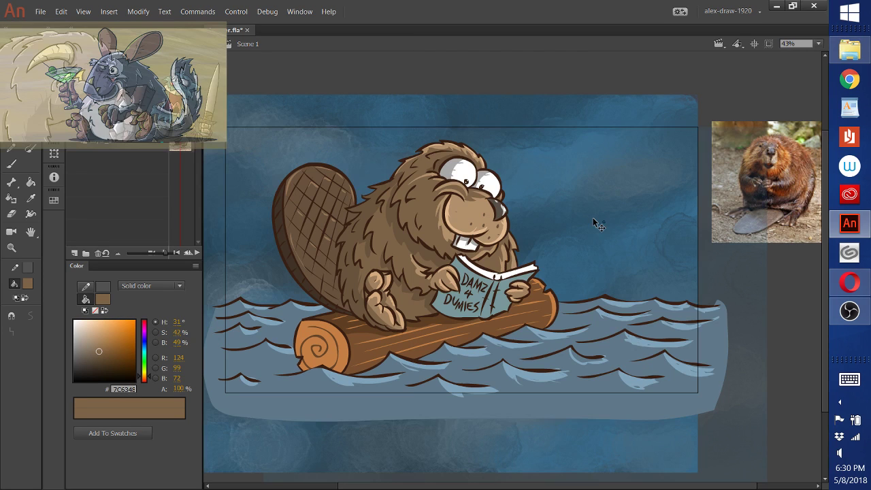
pyautogui.moveTo(597, 225); pyautogui.dragTo(675, 226)
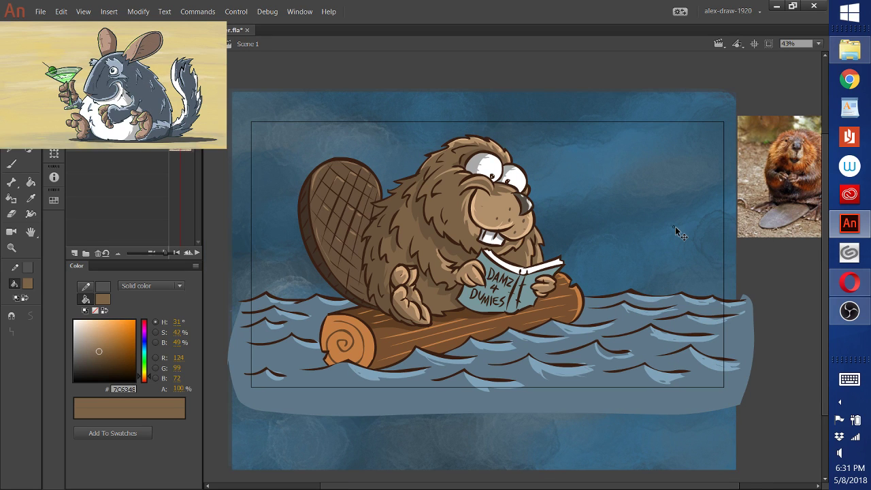
# Free-transform the blue clouds image so it is wider and slightly shorter, and reposition it to cover the whole stage
pyautogui.click(675, 231)
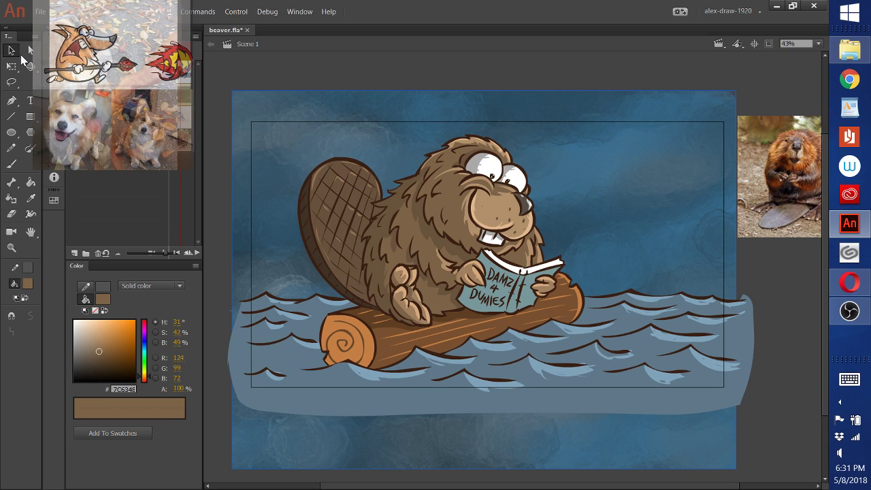
pyautogui.press('q')
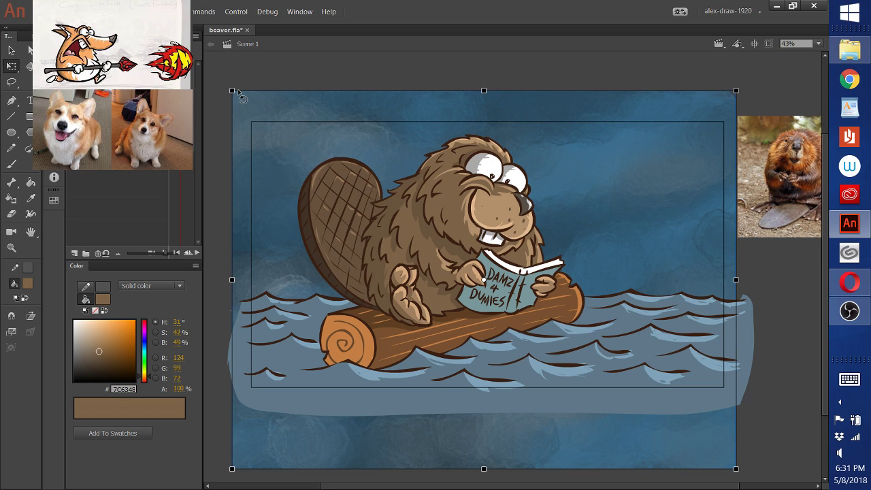
pyautogui.moveTo(235, 93)
pyautogui.mouseDown()
pyautogui.moveTo(237, 107)
pyautogui.moveTo(211, 100)
pyautogui.moveTo(236, 103)
pyautogui.mouseUp()
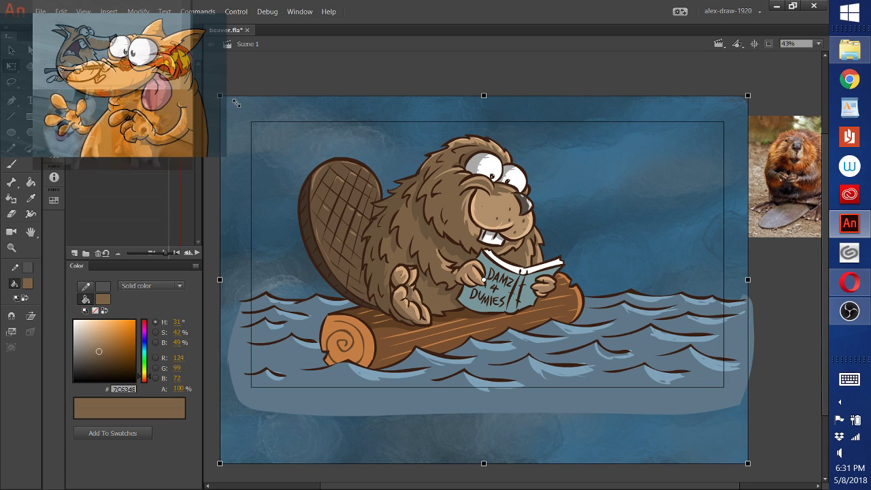
pyautogui.moveTo(648, 210); pyautogui.dragTo(651, 208)
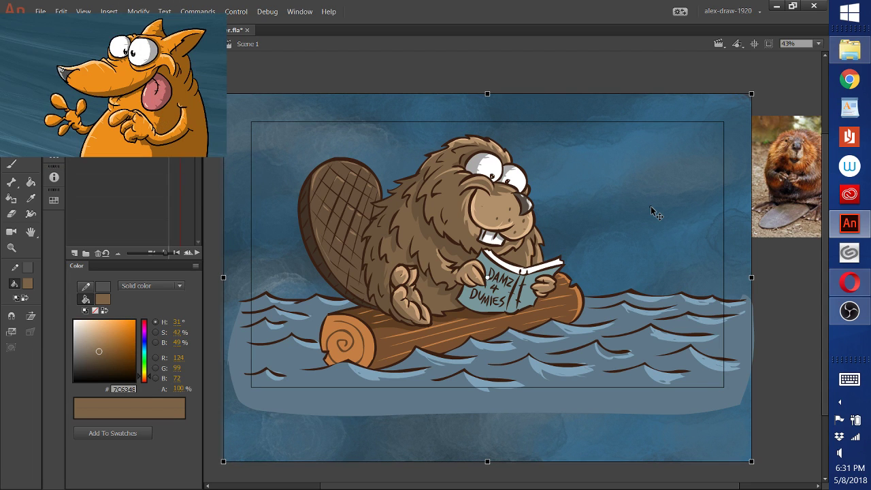
# Try cloudsbluetintred.jpg as the backdrop over the blue clouds image and delete it
pyautogui.hotkey('alt', 'Tab')
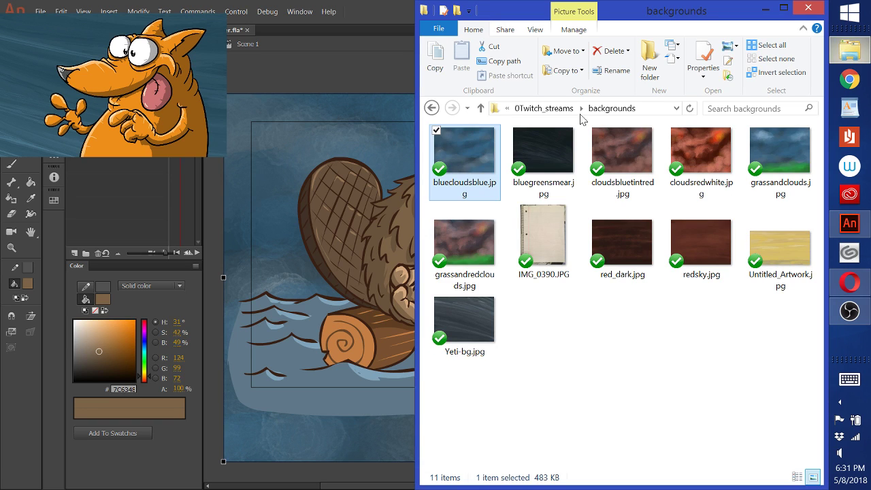
pyautogui.click(648, 175)
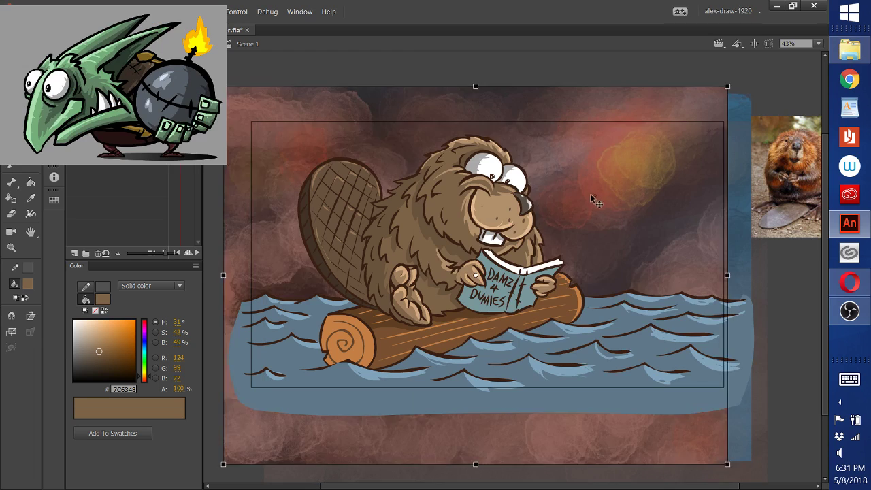
pyautogui.moveTo(593, 194)
pyautogui.mouseDown()
pyautogui.moveTo(619, 195)
pyautogui.moveTo(606, 199)
pyautogui.mouseUp()
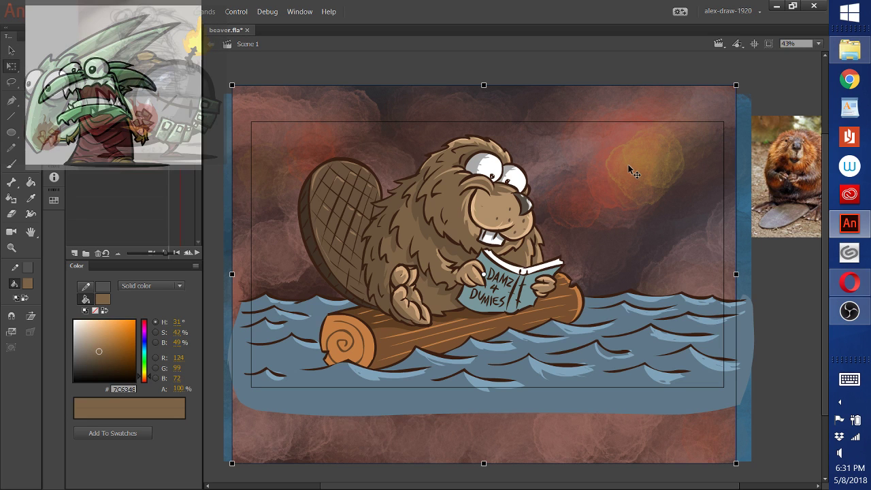
pyautogui.press('Delete')
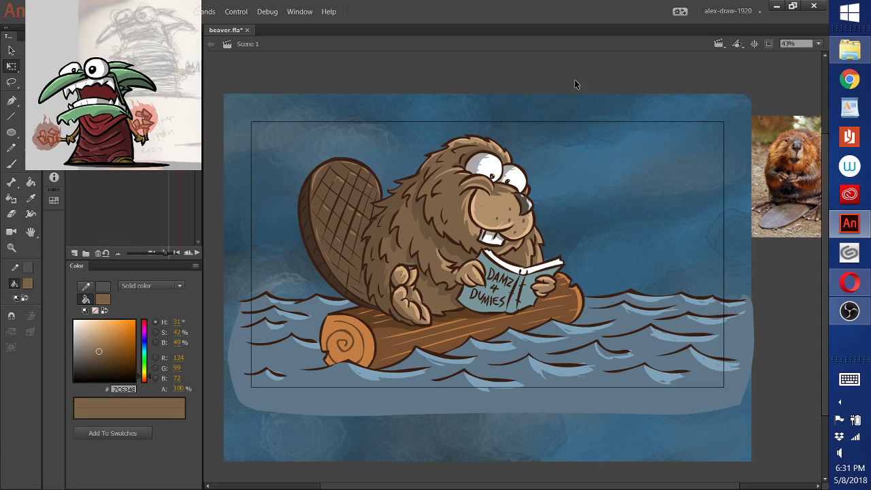
pyautogui.click(641, 201)
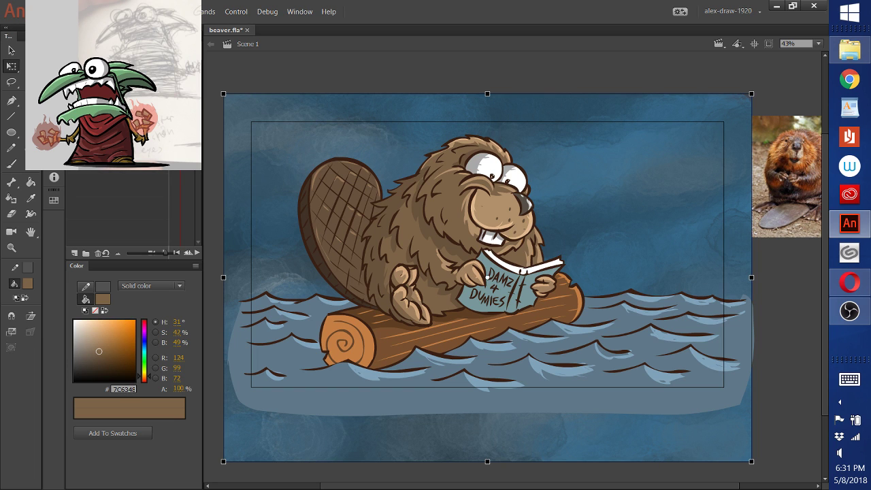
pyautogui.click(863, 55)
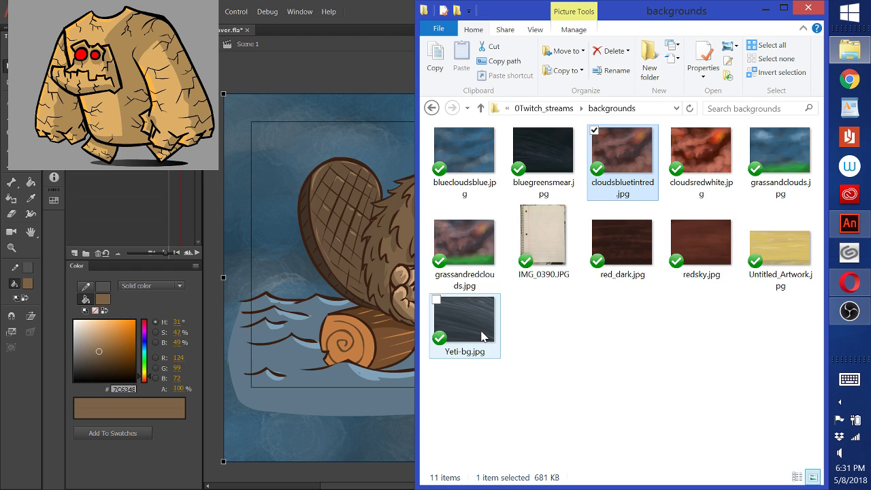
pyautogui.click(784, 7)
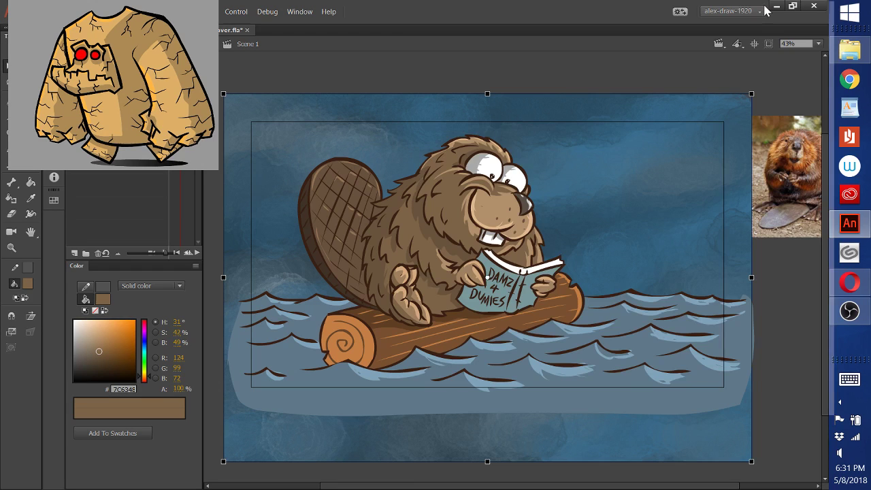
pyautogui.click(764, 75)
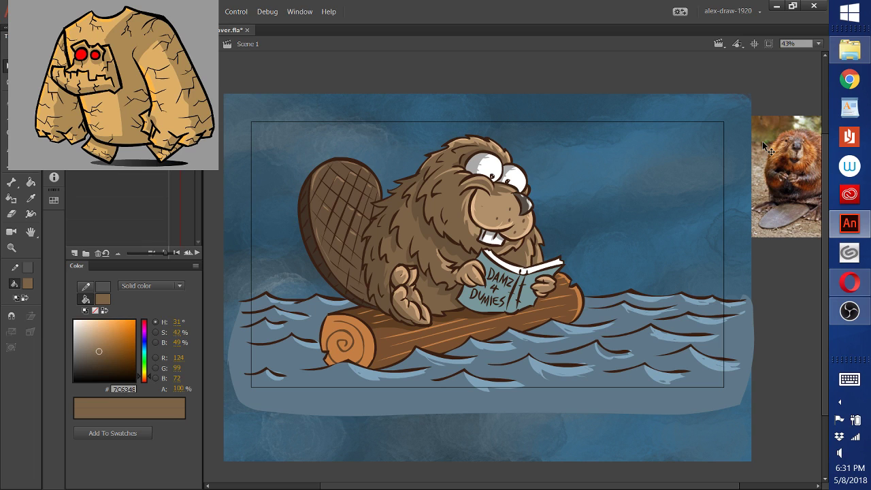
# Select the blue clouds backdrop and save beaver.fla
pyautogui.click(745, 141)
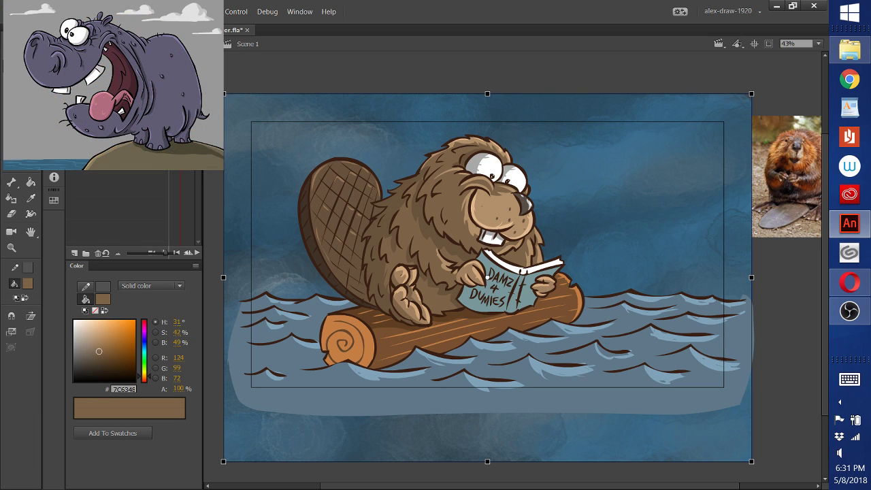
pyautogui.click(40, 12)
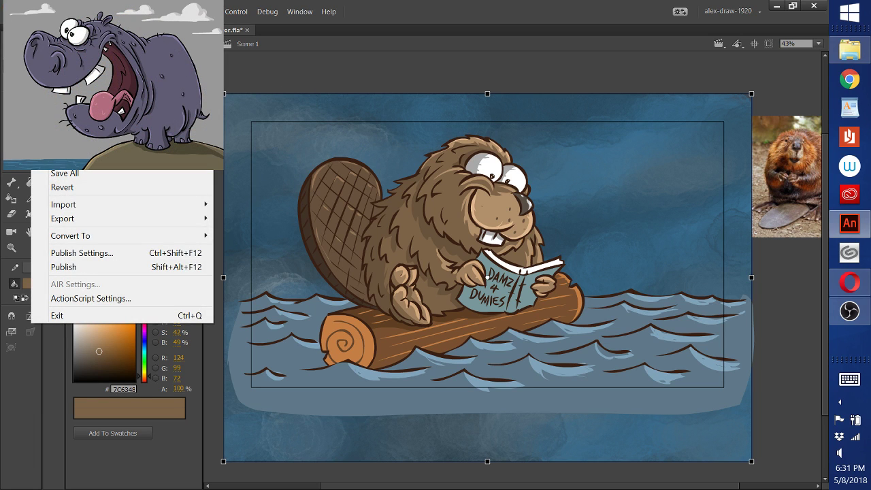
pyautogui.click(65, 130)
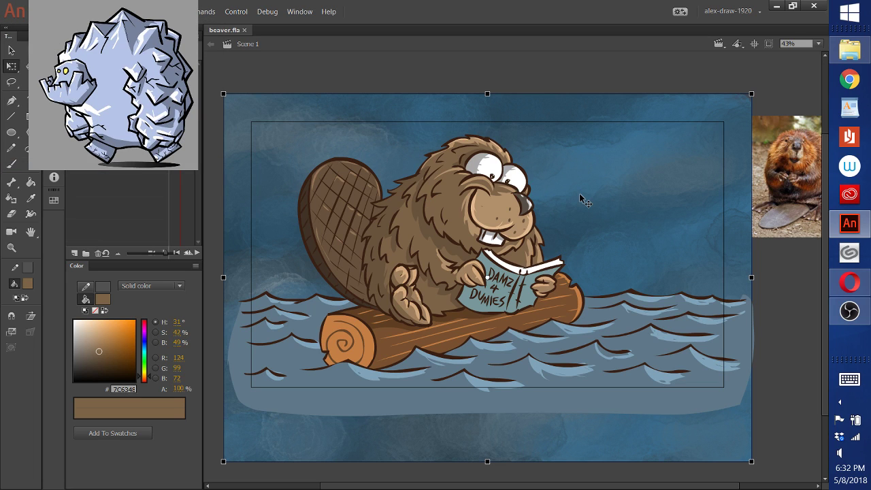
# Convert the blue clouds backdrop into a graphic symbol with the default name
pyautogui.rightClick(261, 127)
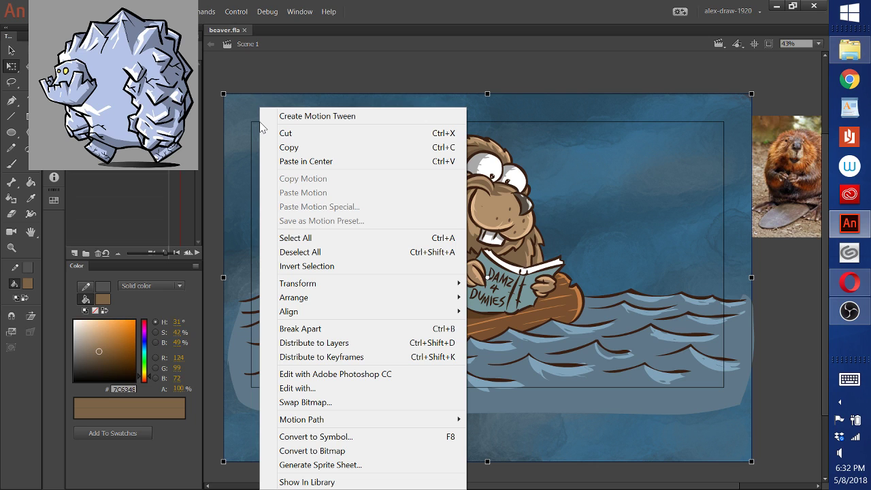
pyautogui.click(316, 437)
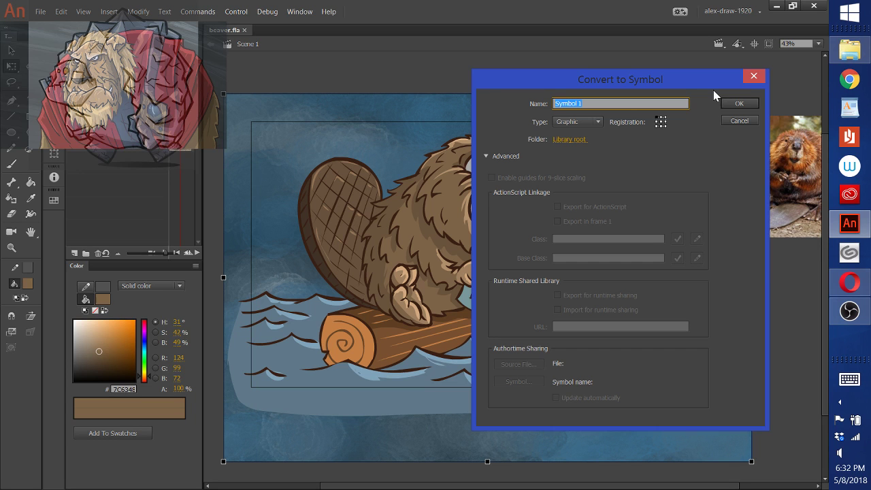
pyautogui.click(740, 103)
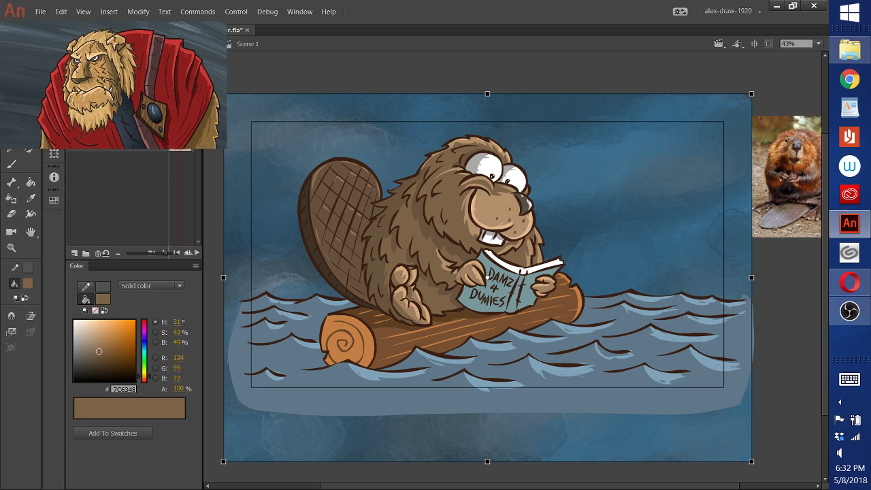
# Apply a Tint colour effect of 26% to the clouds backdrop symbol
pyautogui.hotkey('ctrl', 'F3')
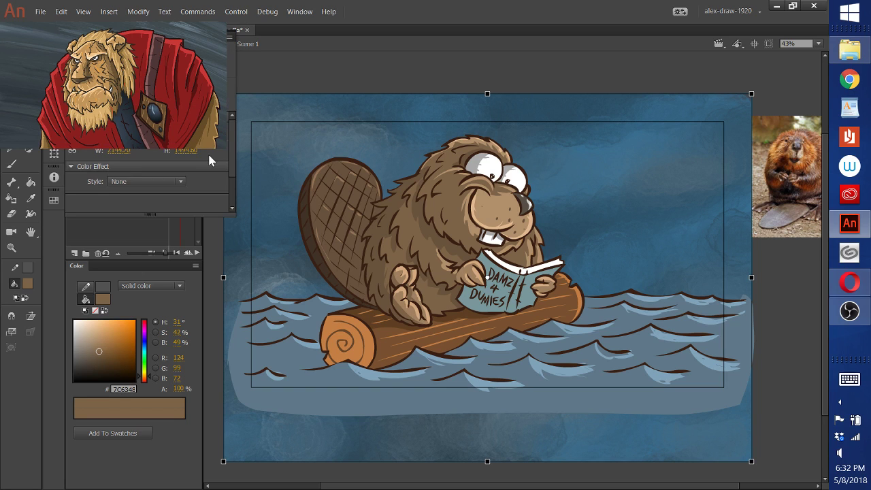
pyautogui.click(146, 181)
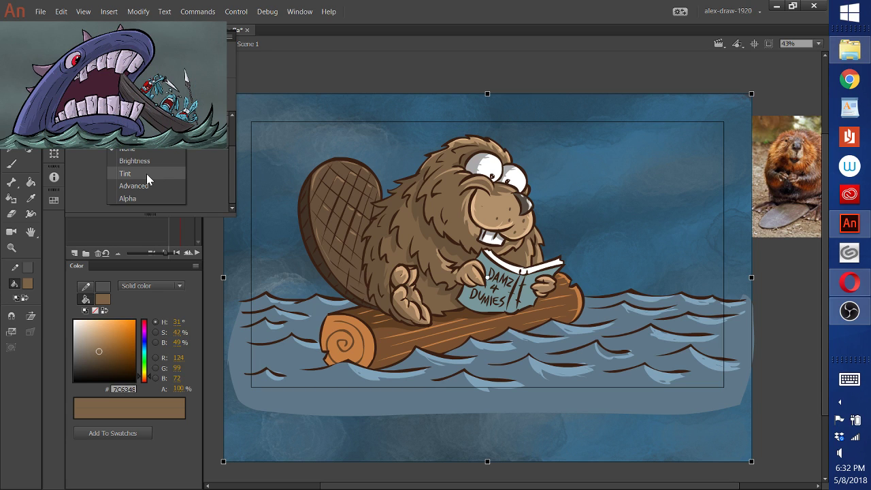
pyautogui.click(147, 176)
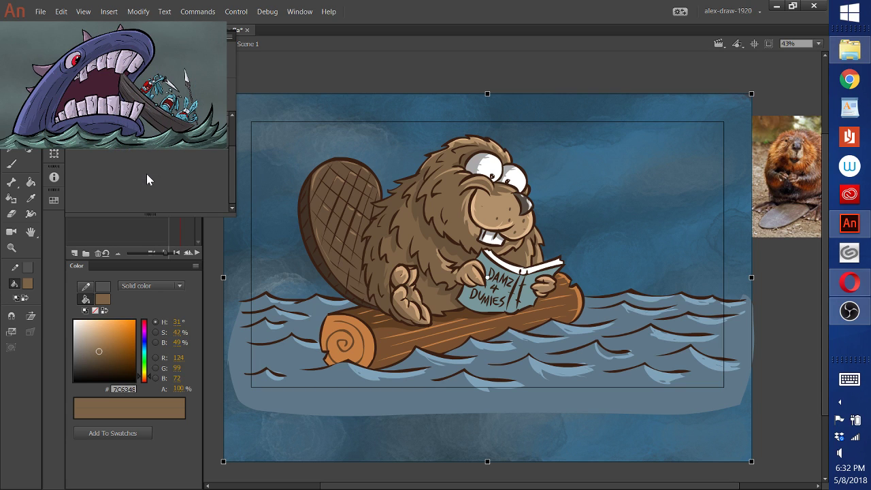
pyautogui.moveTo(110, 154); pyautogui.dragTo(131, 155)
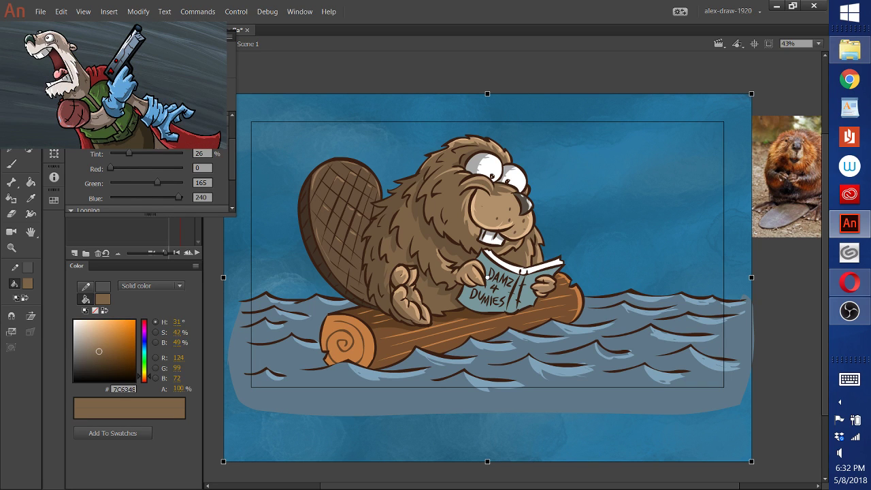
pyautogui.scroll(-3, 238, 189)
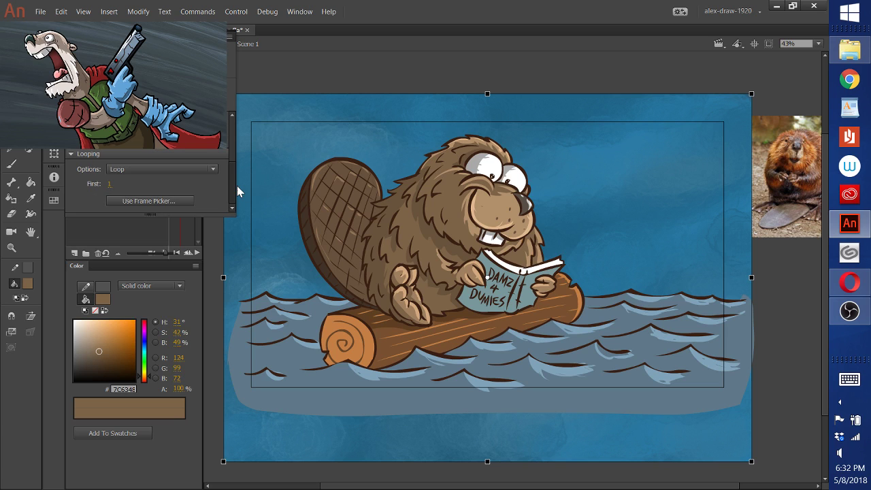
pyautogui.scroll(3, 141, 163)
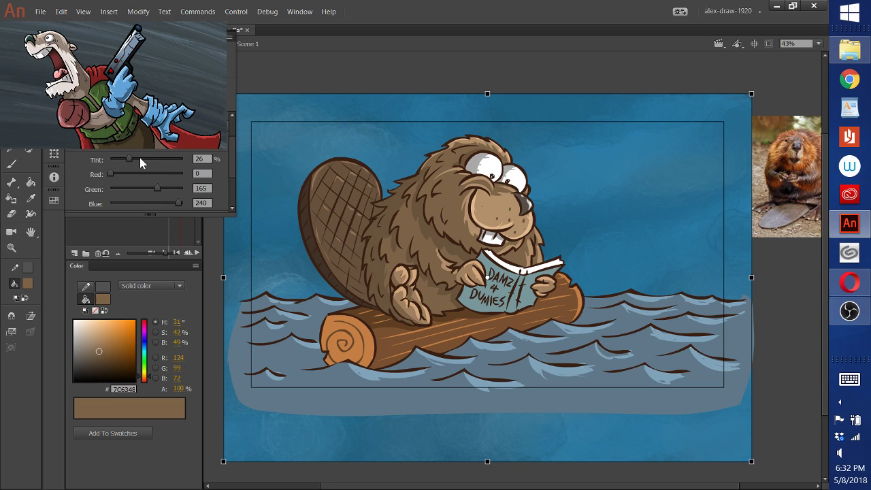
# Set the backdrop's tint colour to red 65, green 86 and blue 42 for a murky teal sky
pyautogui.click(180, 174)
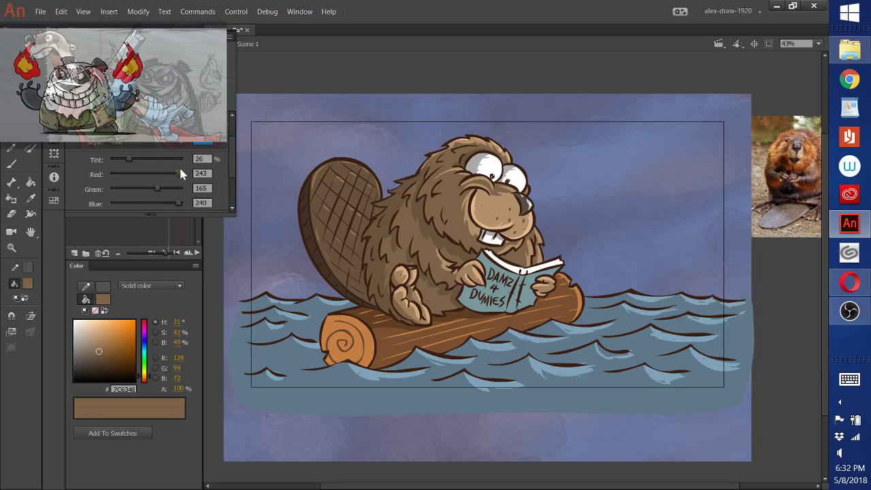
pyautogui.moveTo(180, 174); pyautogui.dragTo(130, 175)
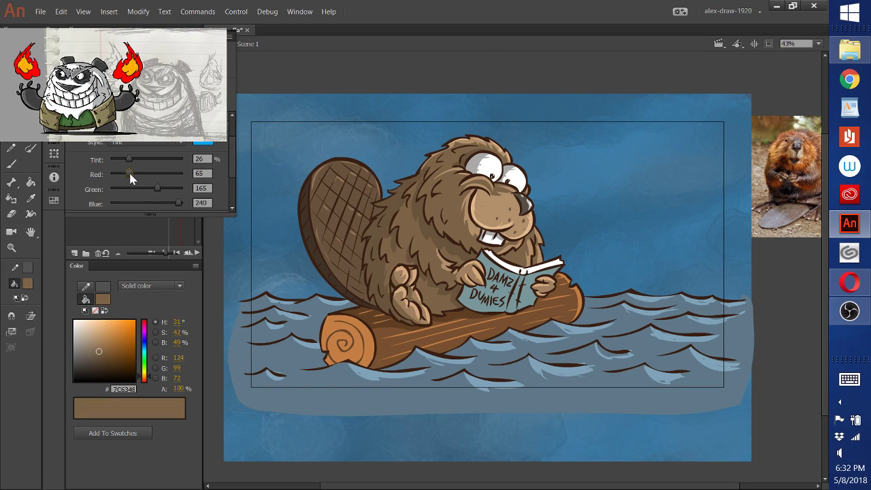
pyautogui.click(121, 189)
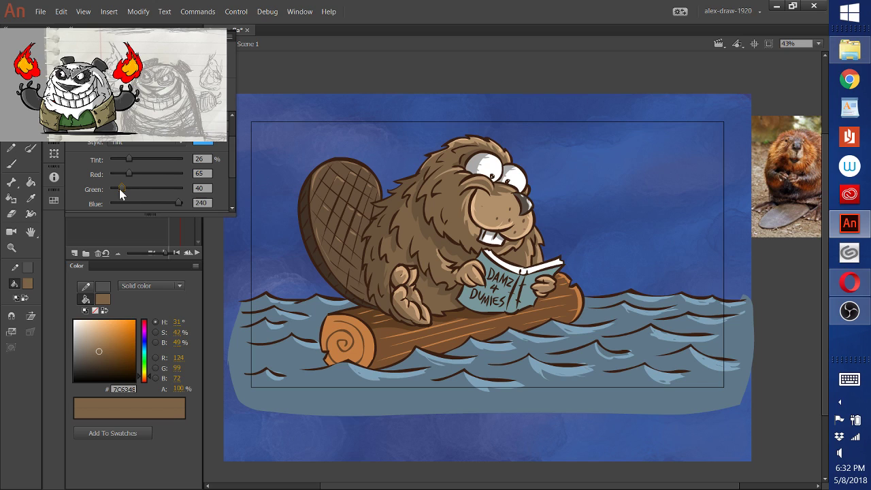
pyautogui.moveTo(120, 189)
pyautogui.mouseDown()
pyautogui.moveTo(151, 201)
pyautogui.moveTo(124, 204)
pyautogui.mouseUp()
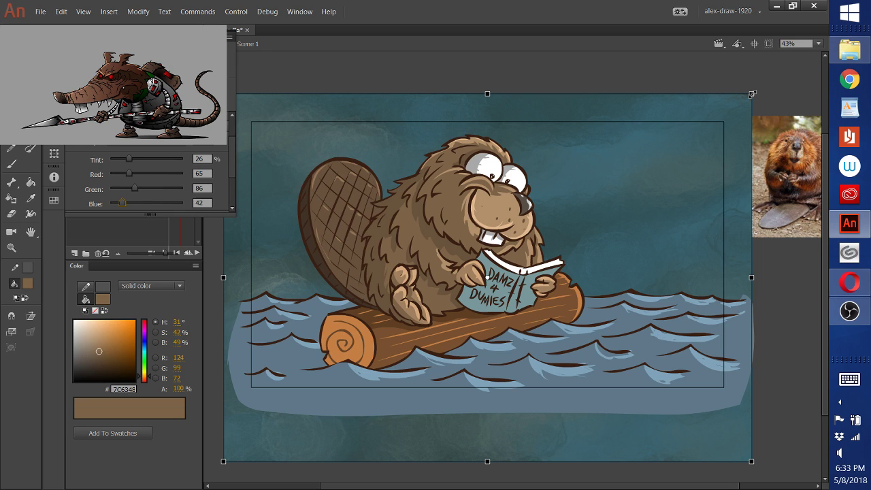
# Enlarge the tinted backdrop slightly, move it up behind the beaver, and stretch it taller
pyautogui.moveTo(751, 94); pyautogui.dragTo(756, 89)
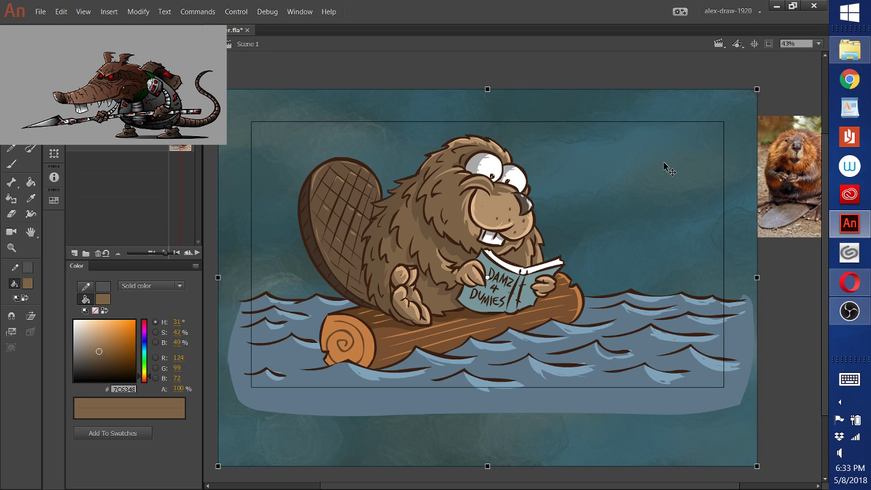
pyautogui.moveTo(670, 170); pyautogui.dragTo(650, 159)
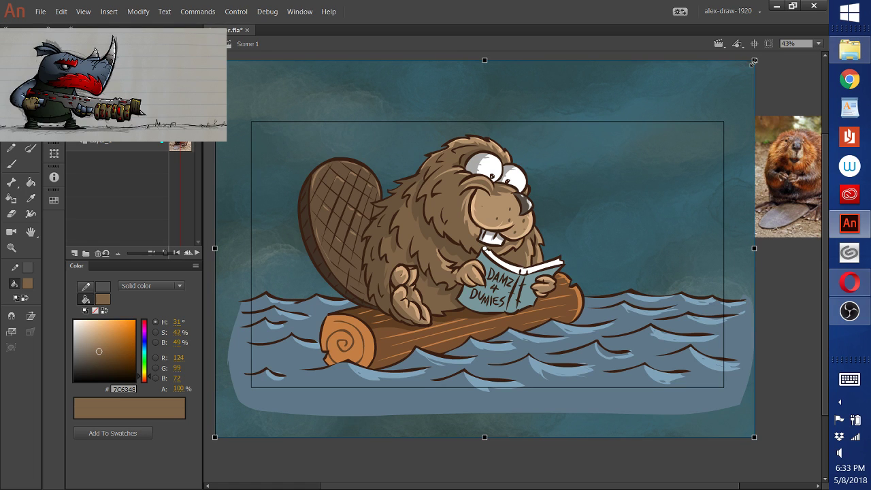
pyautogui.moveTo(754, 62); pyautogui.dragTo(762, 65)
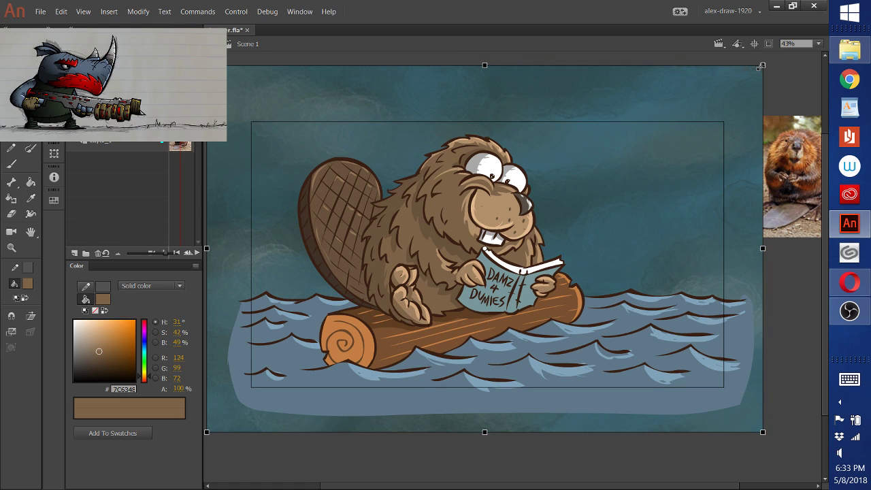
pyautogui.hotkey('ctrl', 'z')
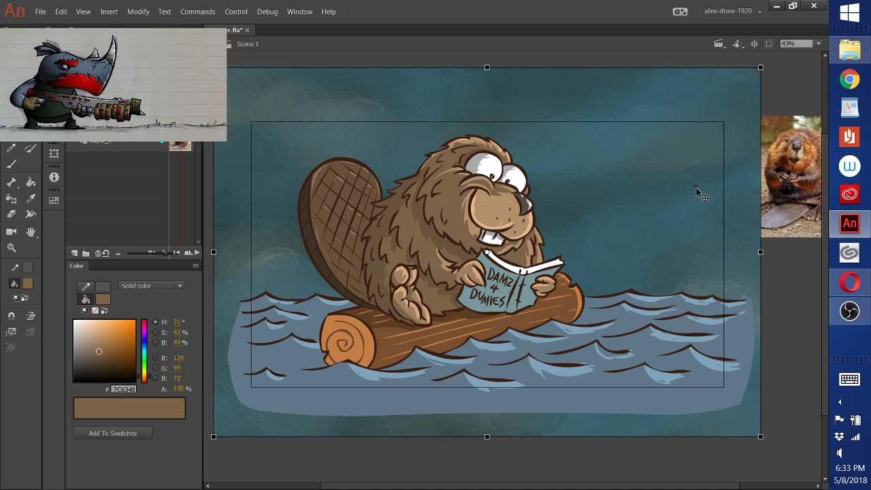
pyautogui.moveTo(702, 196); pyautogui.dragTo(704, 202)
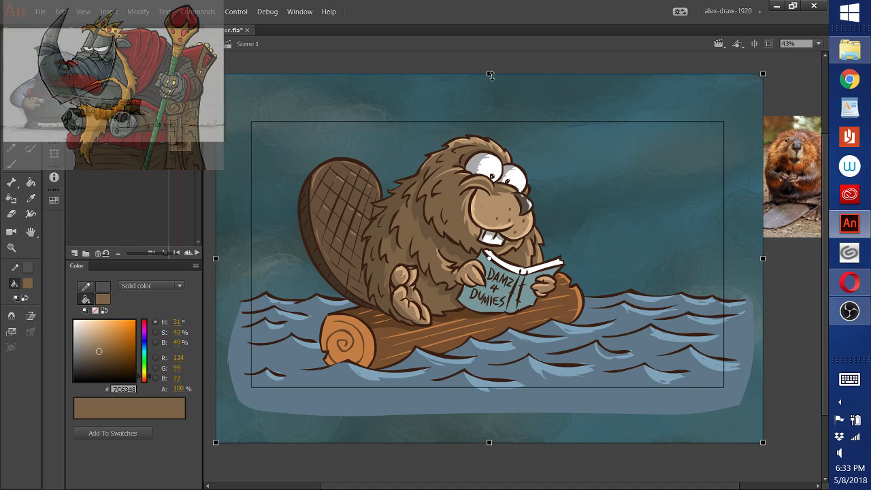
pyautogui.moveTo(490, 75); pyautogui.dragTo(491, 60)
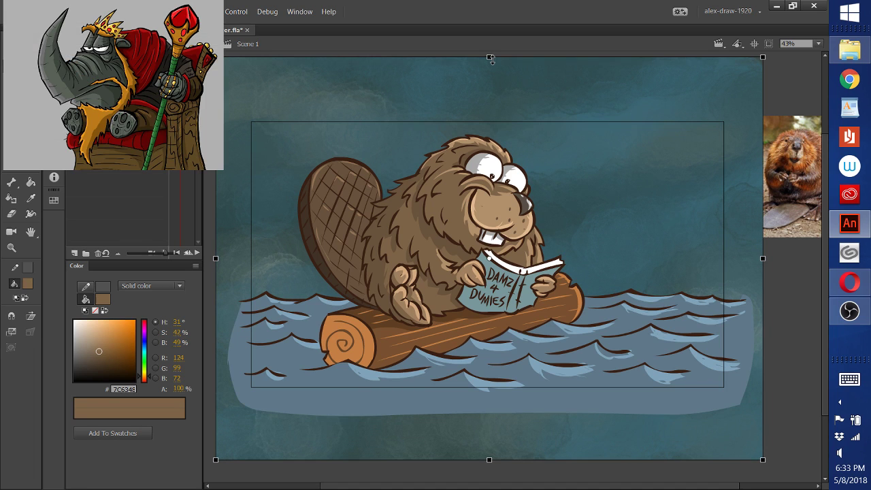
# Shift the backdrop left, reduce its height while still covering the stage, and deselect it
pyautogui.moveTo(689, 236); pyautogui.dragTo(661, 232)
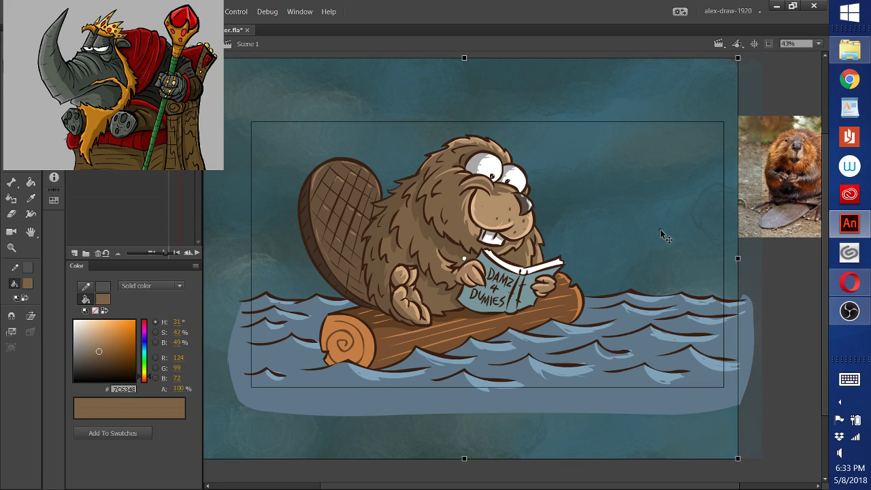
pyautogui.moveTo(660, 230); pyautogui.dragTo(665, 231)
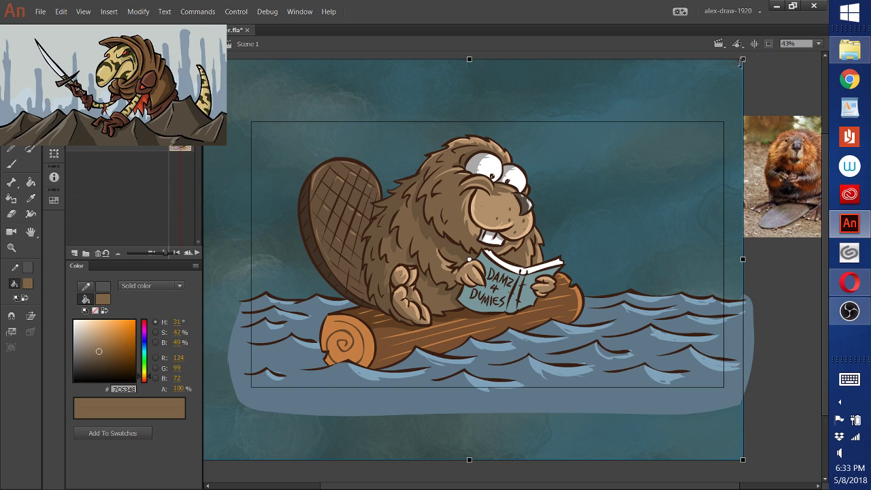
pyautogui.moveTo(743, 60); pyautogui.dragTo(744, 63)
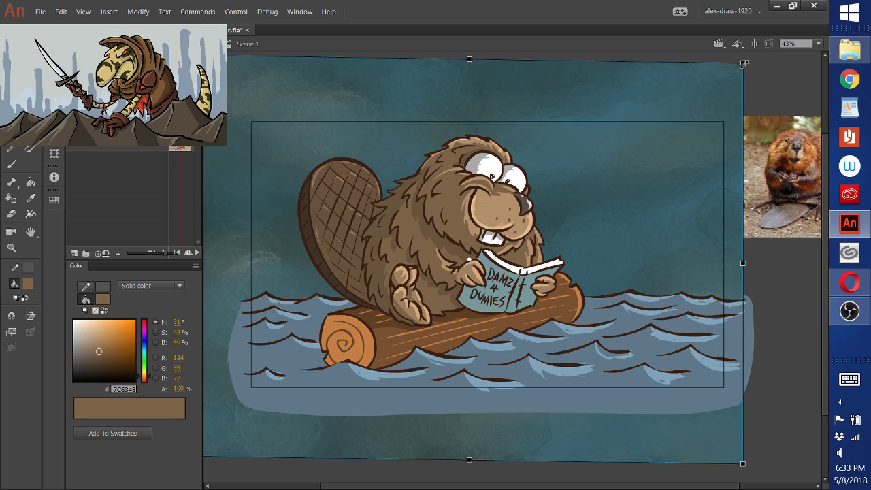
pyautogui.moveTo(744, 63); pyautogui.dragTo(742, 78)
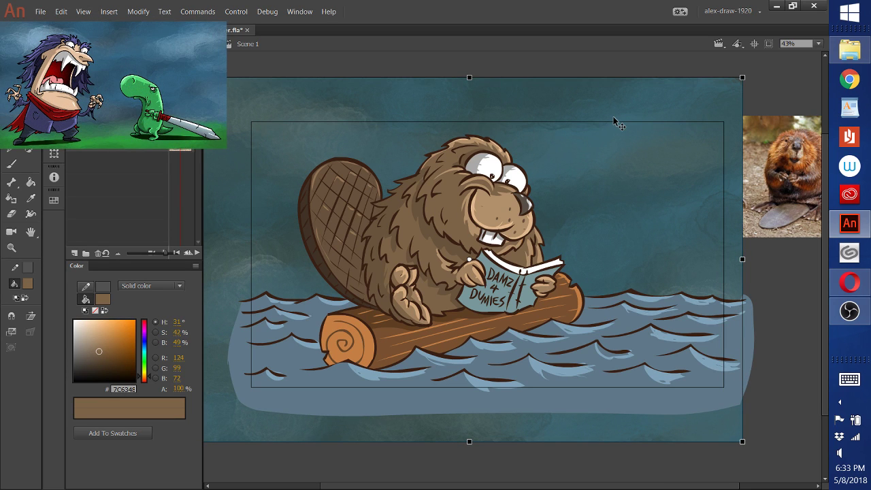
pyautogui.click(792, 273)
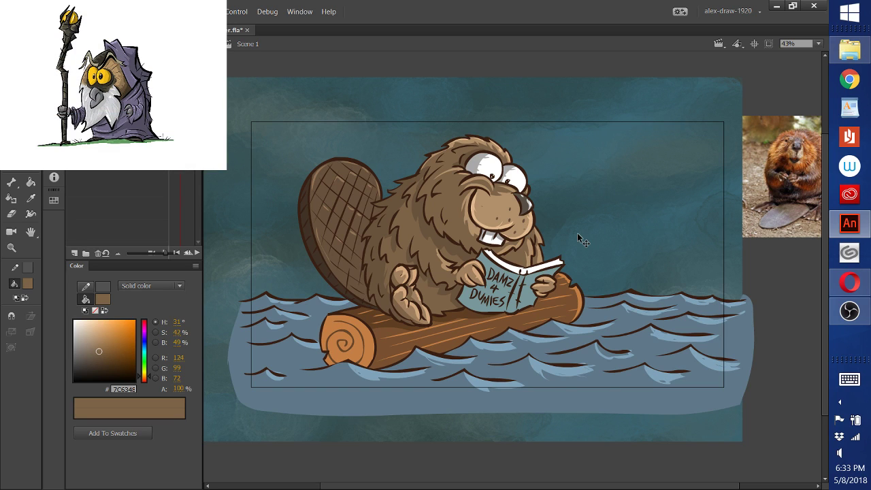
# Sample the white of the beaver's eye, darken it to #DEDEDE, try a brush stroke on the eye's edge and undo it
pyautogui.click(33, 200)
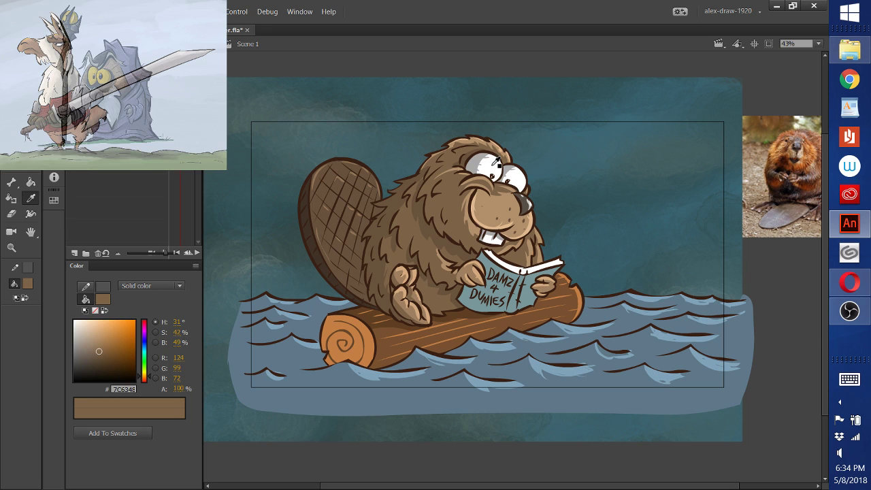
pyautogui.click(496, 166)
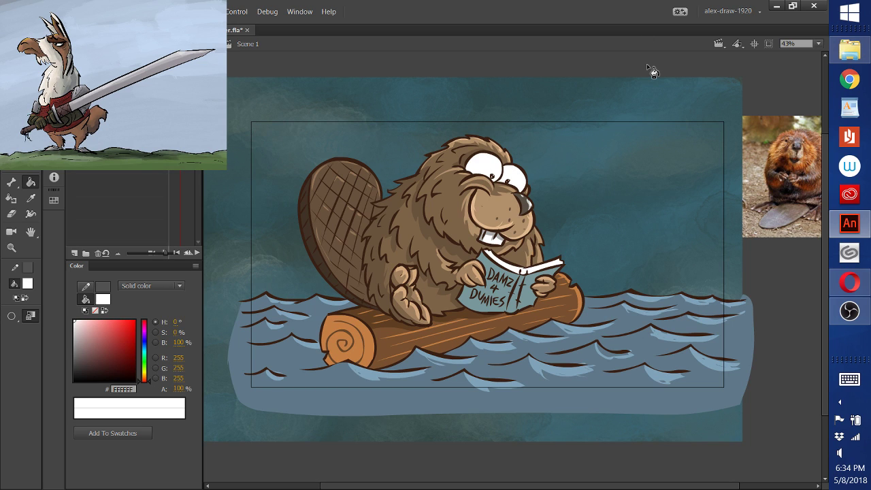
pyautogui.click(74, 328)
pyautogui.click(11, 163)
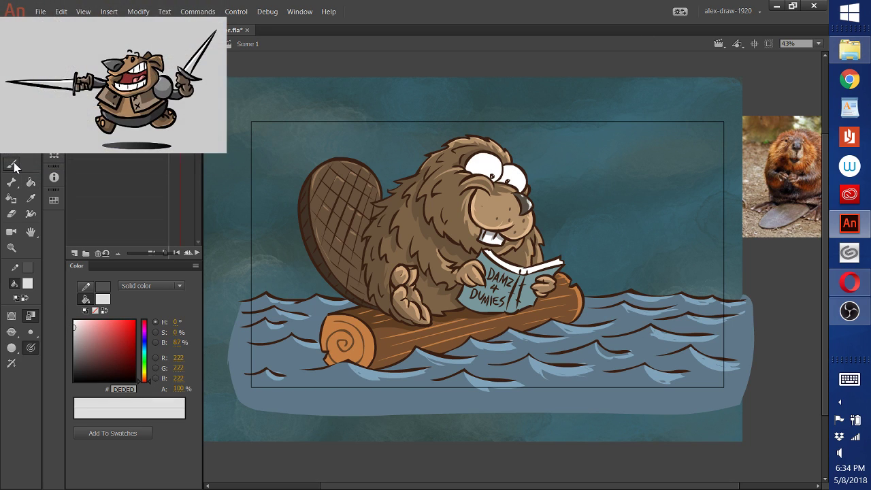
pyautogui.moveTo(471, 164)
pyautogui.mouseDown()
pyautogui.moveTo(468, 171)
pyautogui.moveTo(476, 149)
pyautogui.moveTo(468, 176)
pyautogui.moveTo(477, 184)
pyautogui.mouseUp()
pyautogui.hotkey('ctrl', 'z')
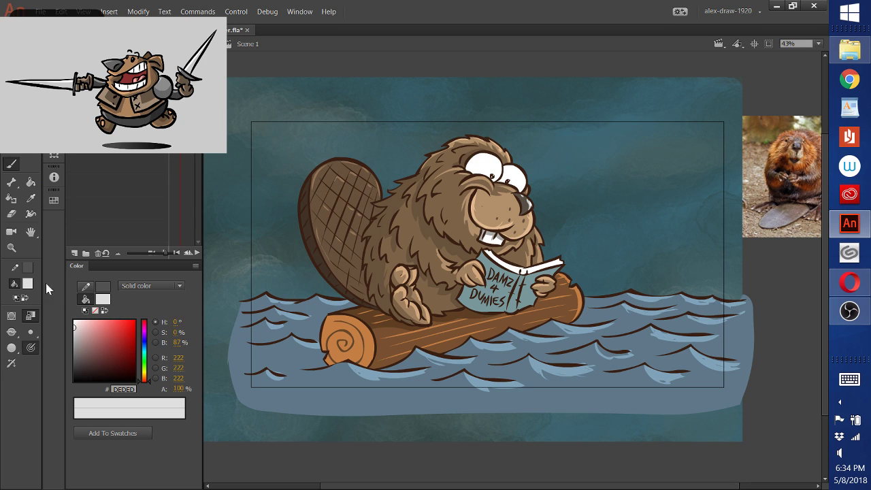
# Change the brush mode, darken the fill to grey #BCBCBC, and test a shading stroke on the larger eye before undoing it
pyautogui.click(11, 317)
pyautogui.click(58, 381)
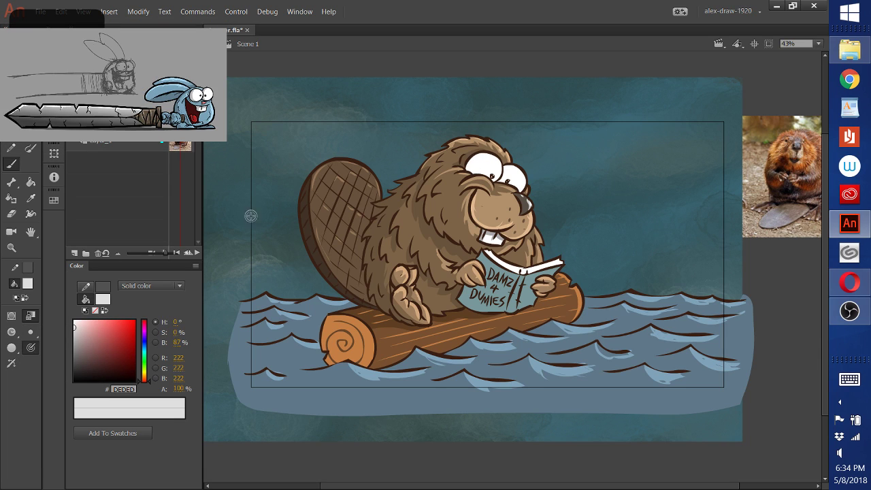
pyautogui.moveTo(78, 330); pyautogui.dragTo(73, 335)
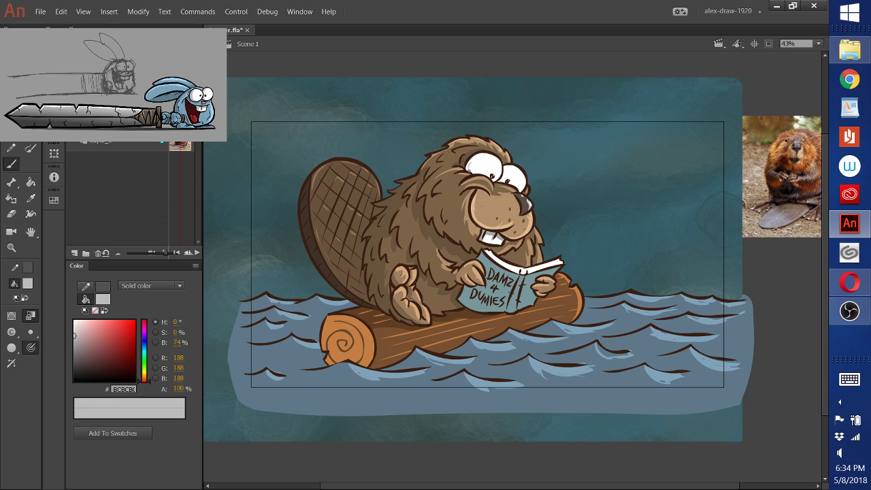
pyautogui.moveTo(472, 170)
pyautogui.mouseDown()
pyautogui.moveTo(476, 156)
pyautogui.moveTo(468, 174)
pyautogui.mouseUp()
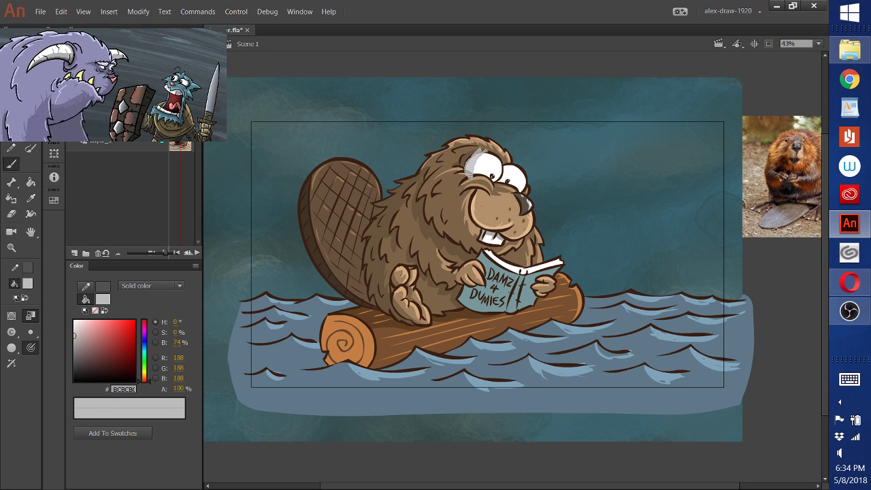
pyautogui.hotkey('ctrl', 'z')
# Paint grey #BCBCBC shading along the outer edge of the beaver's larger eye using the brush and Paint Bucket
pyautogui.moveTo(482, 154); pyautogui.dragTo(471, 173)
pyautogui.moveTo(496, 146)
pyautogui.mouseDown()
pyautogui.moveTo(469, 175)
pyautogui.moveTo(494, 148)
pyautogui.moveTo(505, 177)
pyautogui.moveTo(476, 158)
pyautogui.moveTo(479, 178)
pyautogui.moveTo(475, 164)
pyautogui.moveTo(494, 144)
pyautogui.moveTo(474, 163)
pyautogui.moveTo(493, 152)
pyautogui.moveTo(508, 254)
pyautogui.mouseUp()
pyautogui.moveTo(481, 175)
pyautogui.mouseDown()
pyautogui.moveTo(474, 167)
pyautogui.moveTo(488, 154)
pyautogui.mouseUp()
pyautogui.click(30, 182)
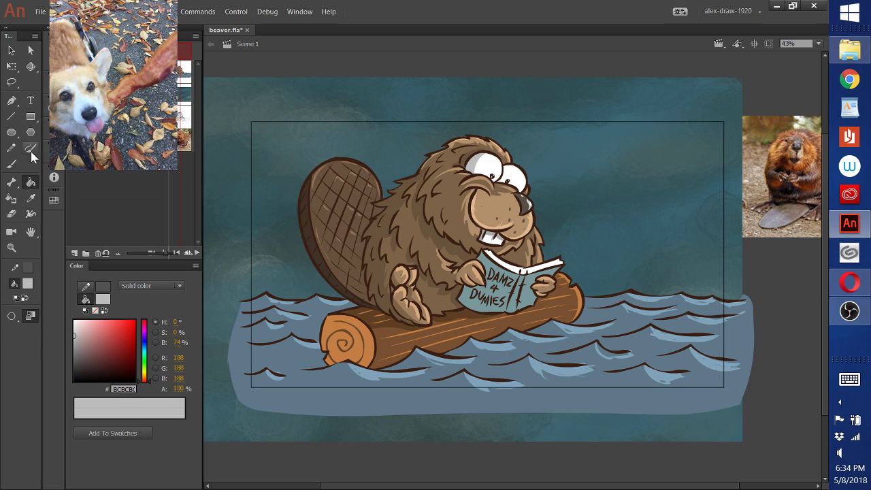
pyautogui.click(15, 164)
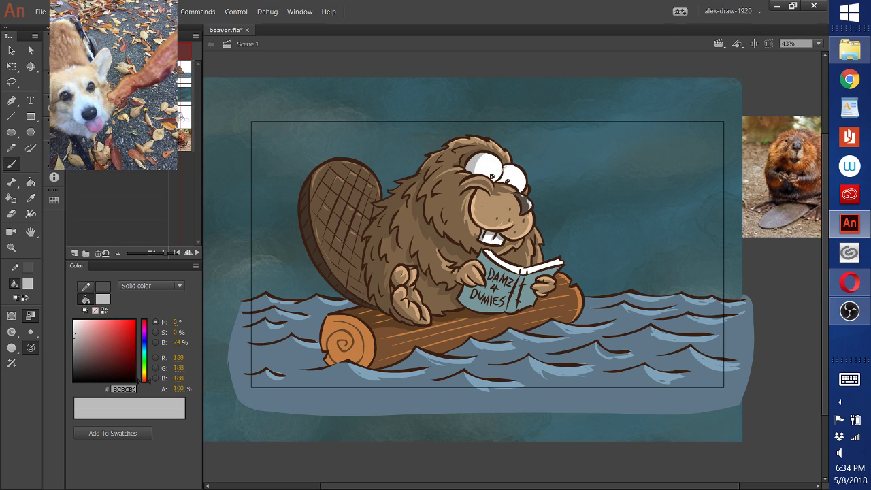
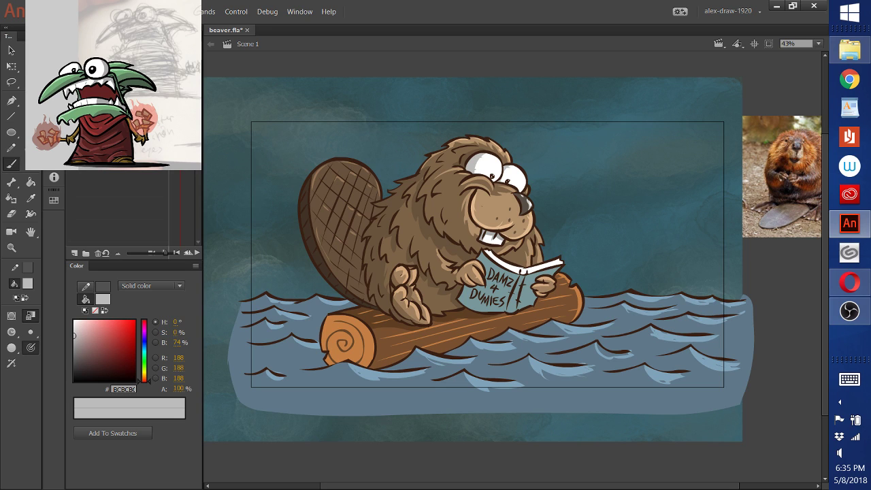
# Save the document and reduce the stage width in the document settings, keeping the stage height
pyautogui.click(136, 11)
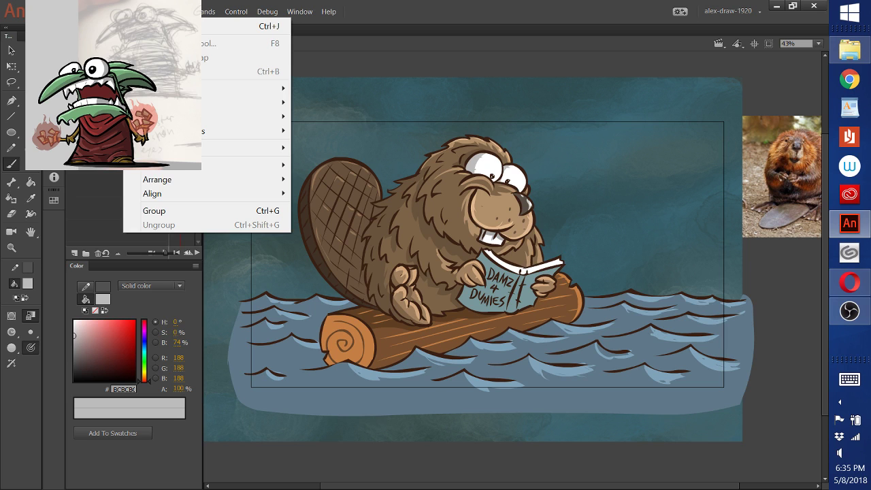
pyautogui.hotkey('ctrl', 's')
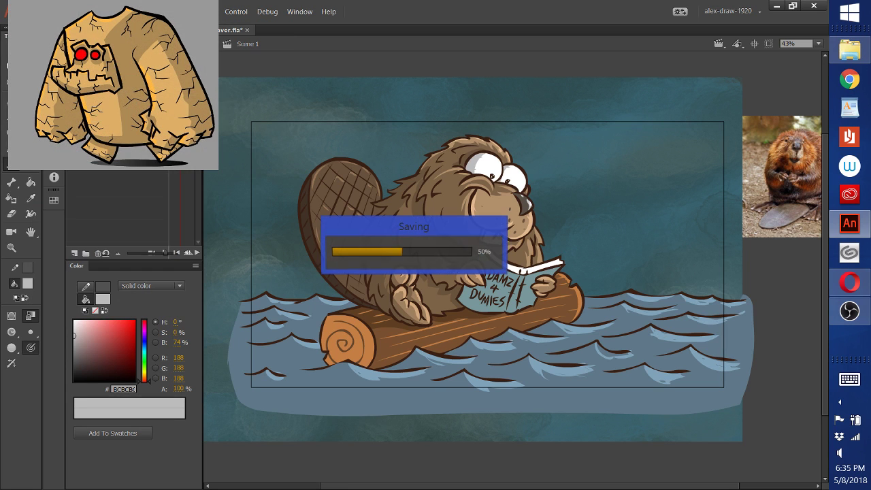
pyautogui.click(136, 12)
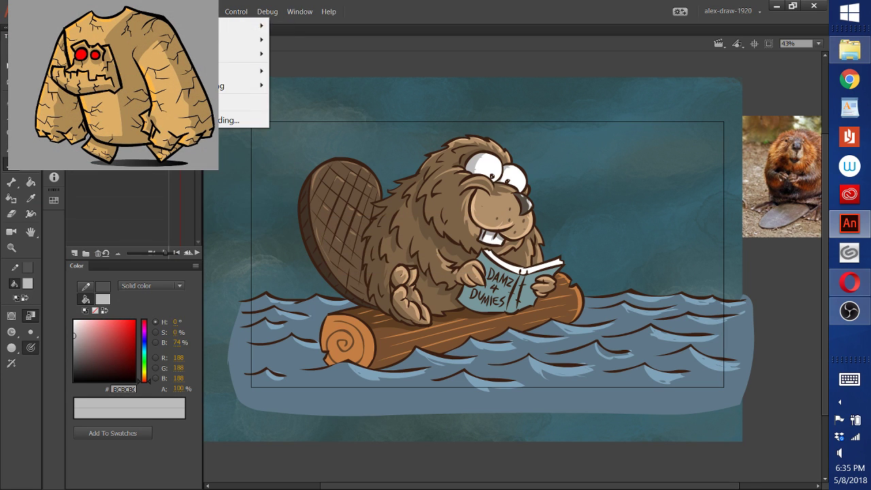
pyautogui.moveTo(184, 26)
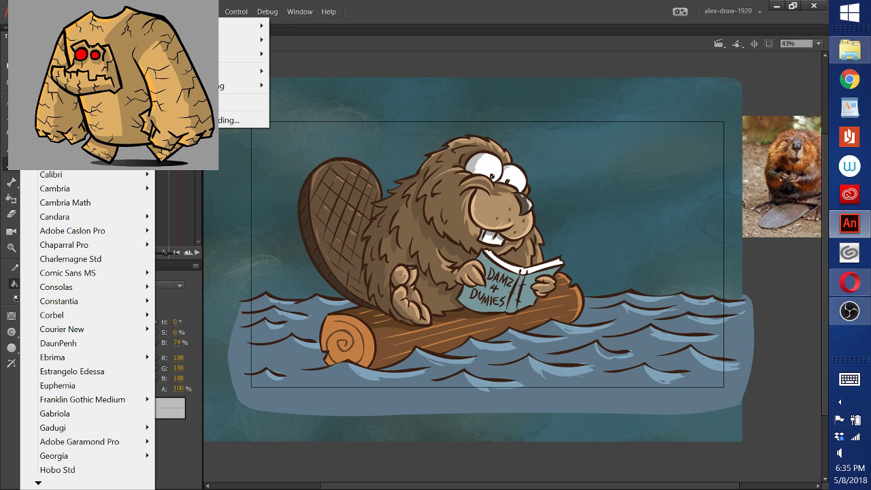
pyautogui.hotkey('ctrl', 'j')
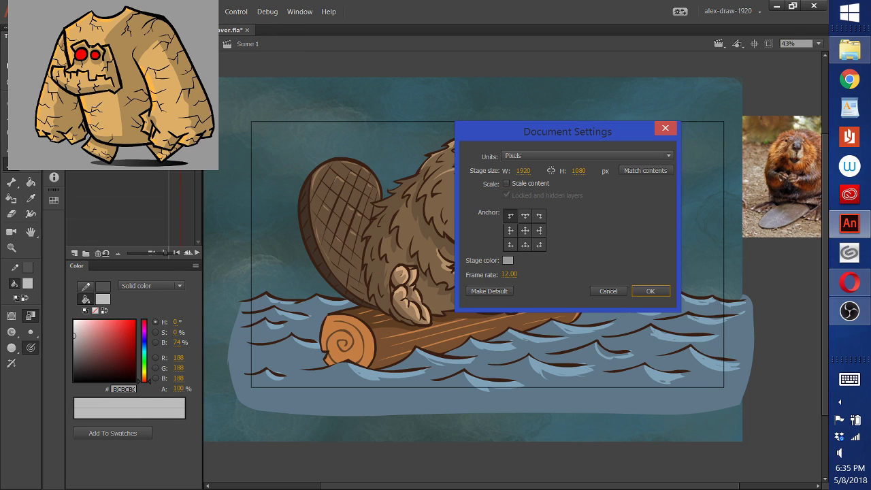
pyautogui.moveTo(568, 131); pyautogui.dragTo(172, 83)
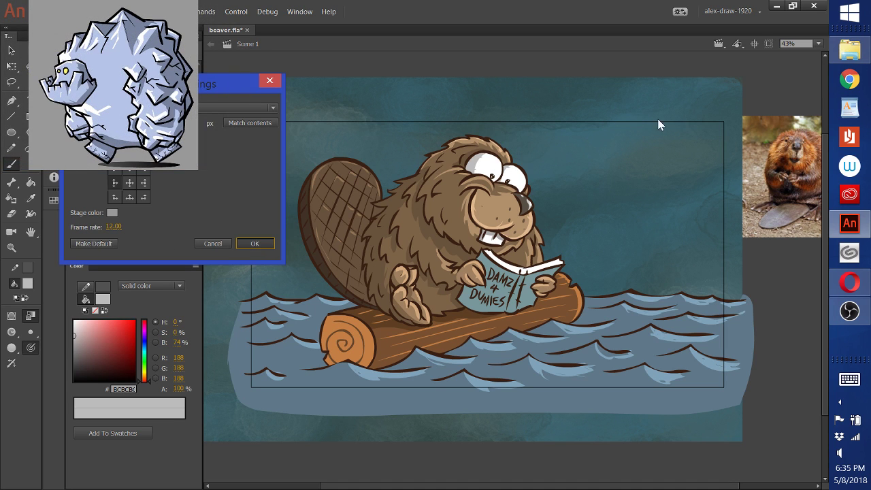
pyautogui.click(255, 243)
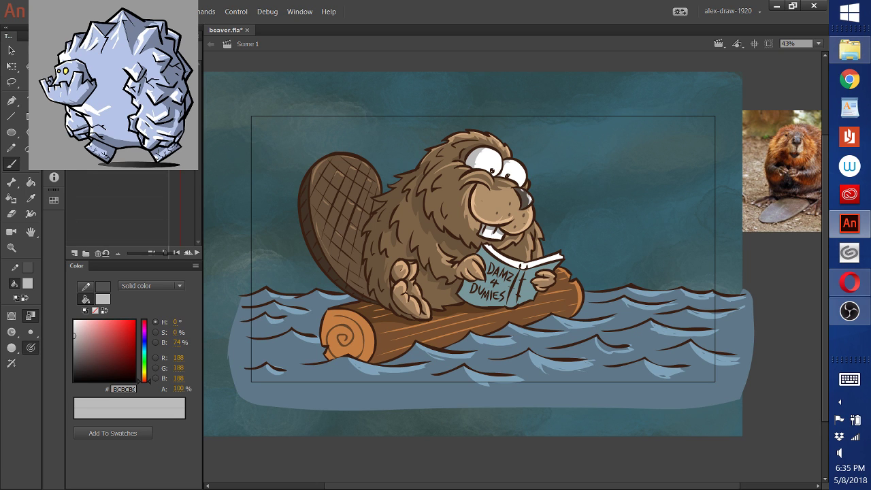
# Narrow the stage further in the document settings so the frame sits closer around the beaver and log
pyautogui.click(136, 13)
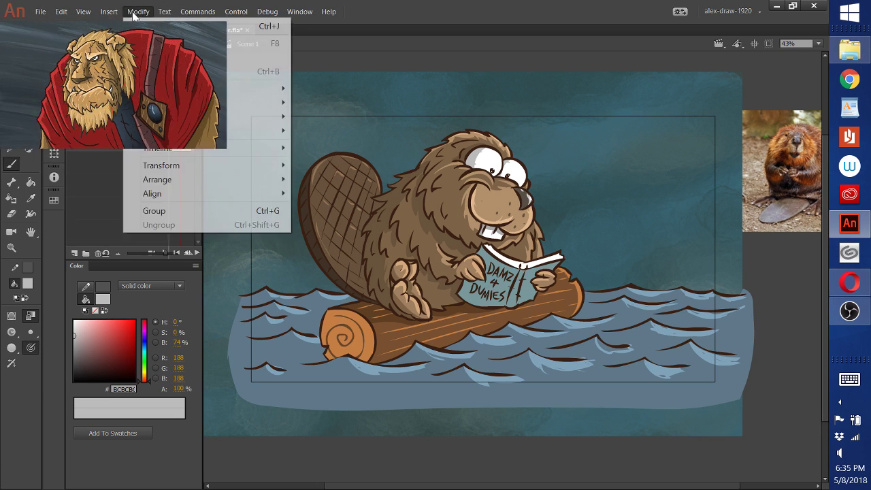
pyautogui.click(231, 26)
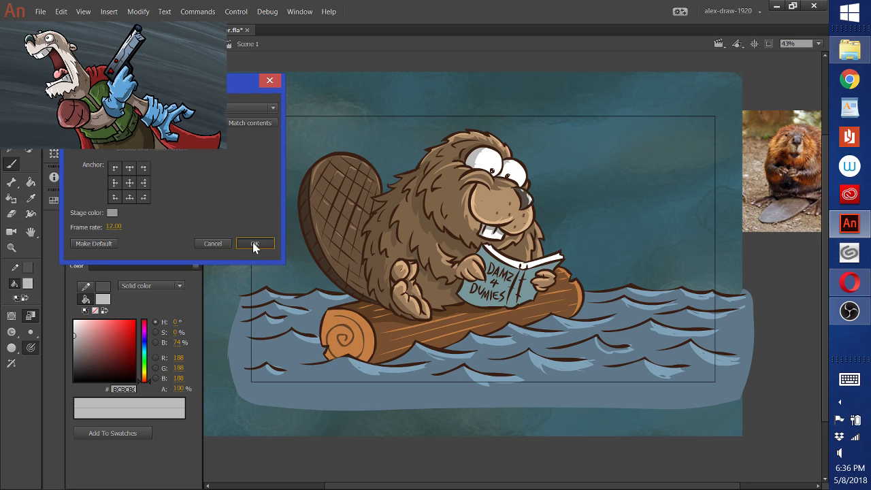
pyautogui.click(253, 244)
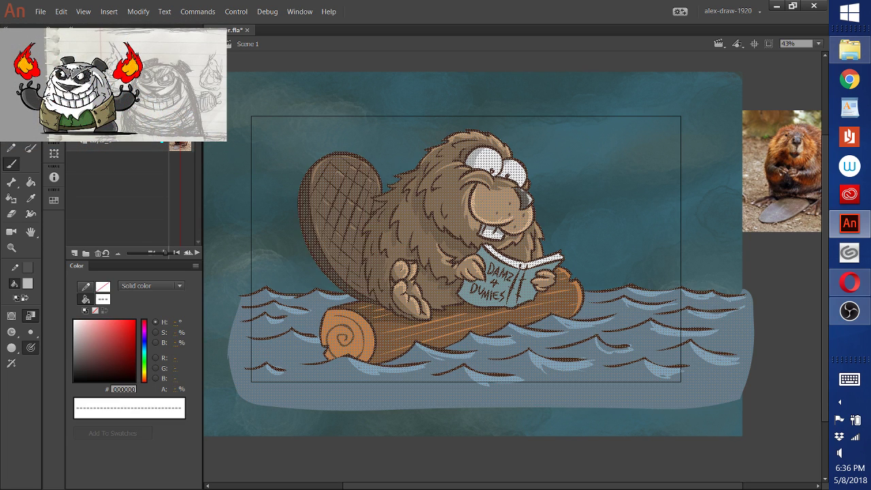
# Sample the book cover's teal, lighten it to #AFD7DA, and brush highlights along the cover's edges and spine
pyautogui.click(31, 199)
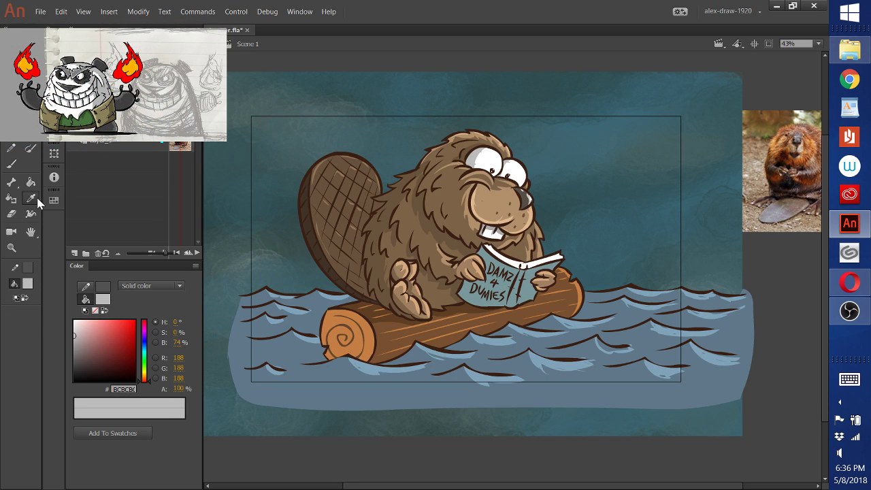
pyautogui.click(533, 277)
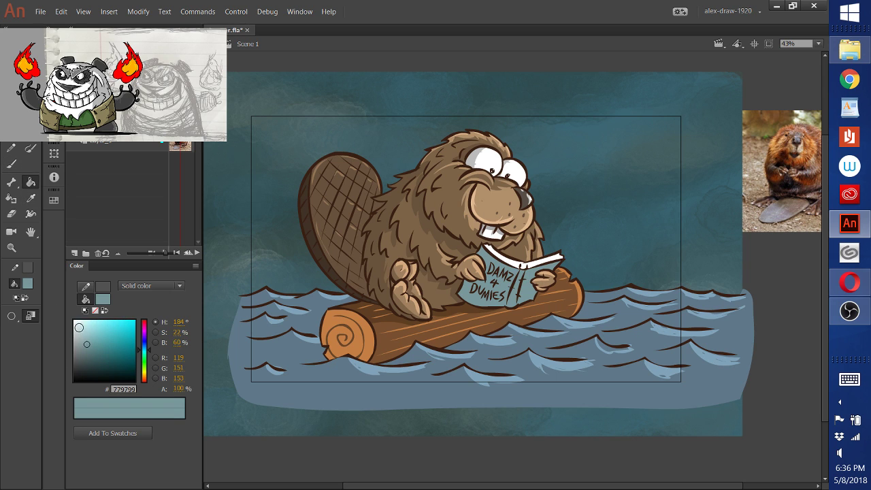
pyautogui.click(87, 330)
pyautogui.click(82, 326)
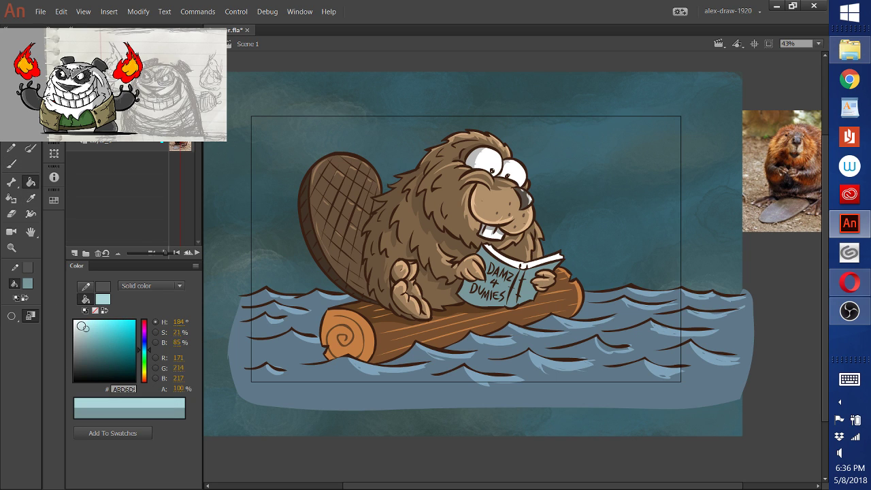
pyautogui.click(85, 329)
pyautogui.press('b')
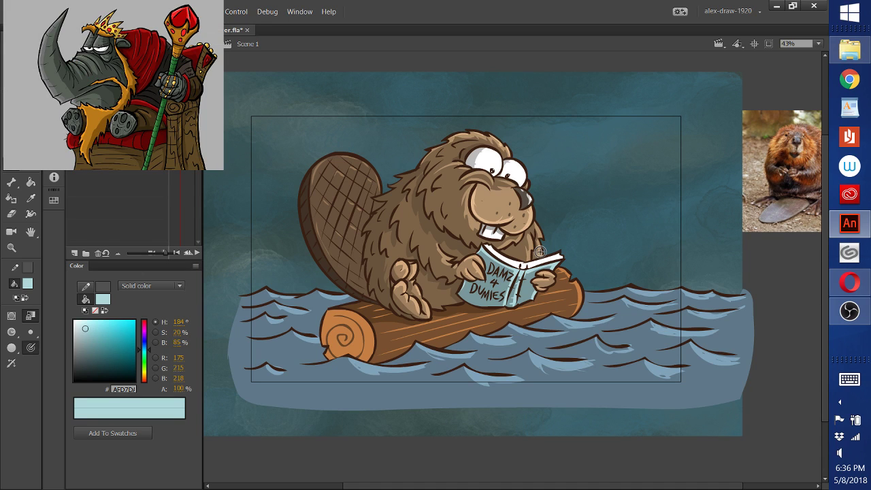
# Sample the grey #A9A9A8 from the beaver's eye and brush shading along the lower edge of the book's pages
pyautogui.click(30, 198)
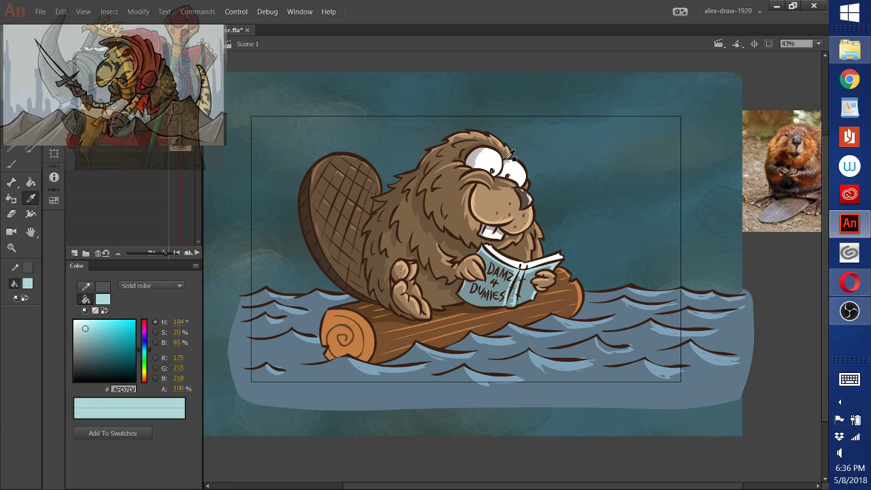
pyautogui.click(512, 158)
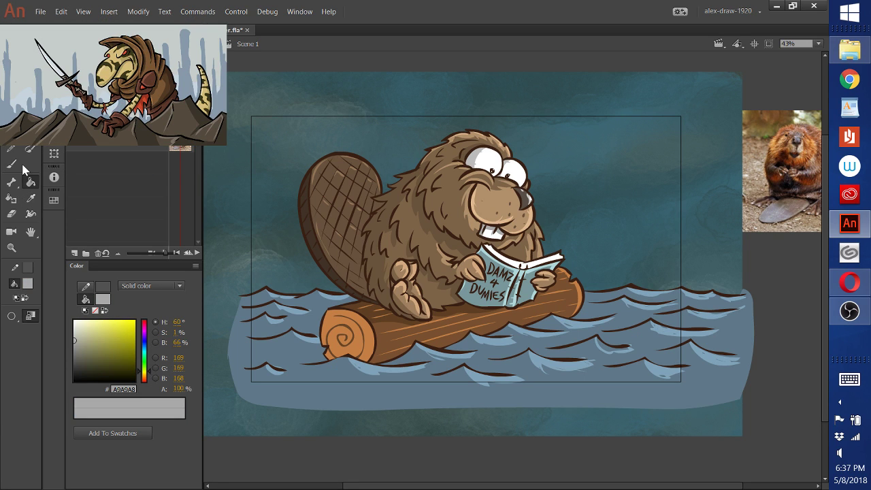
pyautogui.click(12, 163)
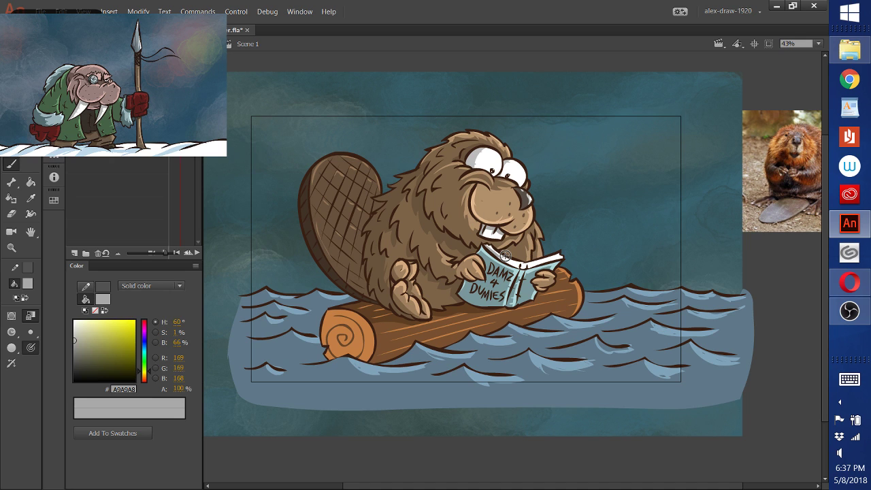
pyautogui.scroll(5, 505, 255)
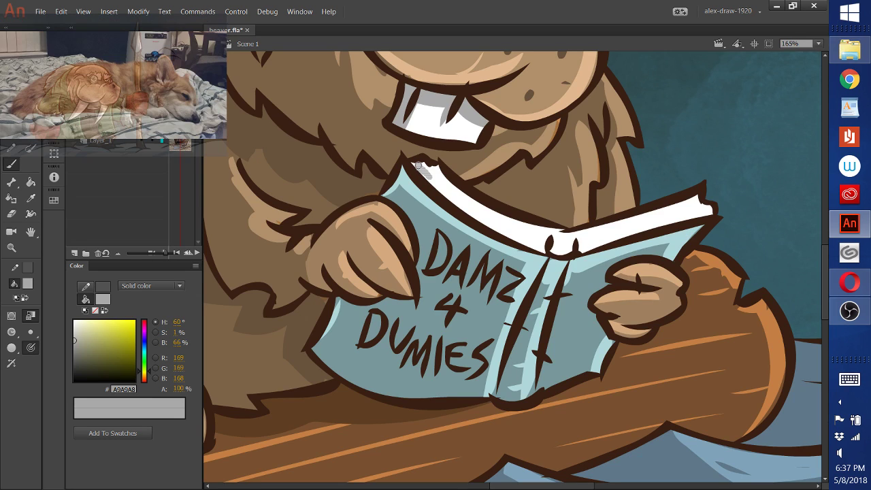
pyautogui.moveTo(419, 166)
pyautogui.mouseDown()
pyautogui.moveTo(497, 233)
pyautogui.moveTo(557, 251)
pyautogui.mouseUp()
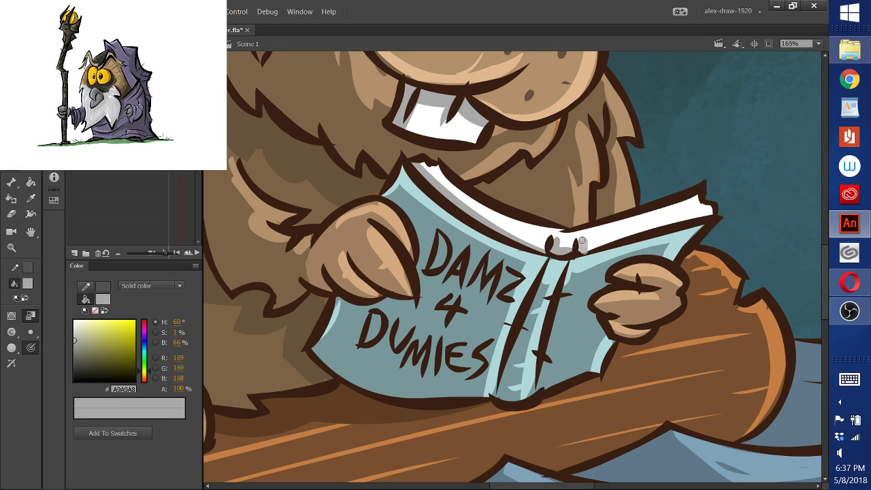
pyautogui.moveTo(582, 241); pyautogui.dragTo(720, 202)
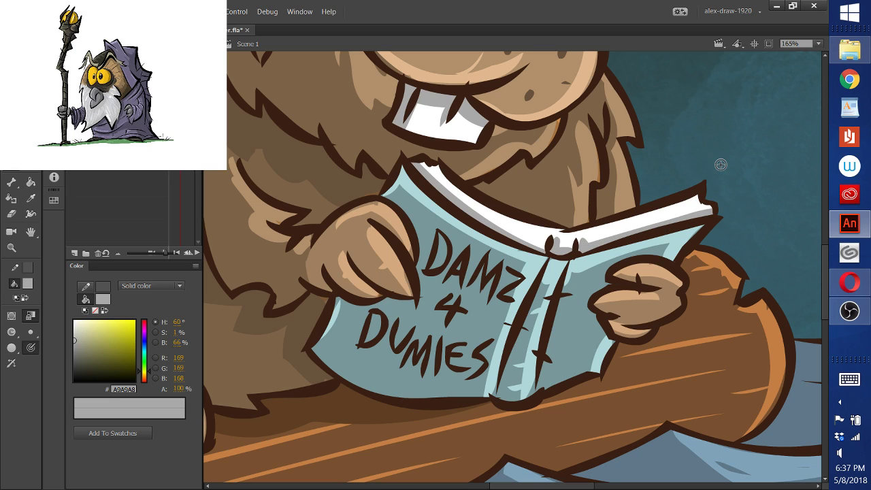
# Set the fill to bright yellow #FFFF00, try a highlight stroke on the front edge of the beaver's muzzle, and undo it
pyautogui.scroll(-5, 726, 274)
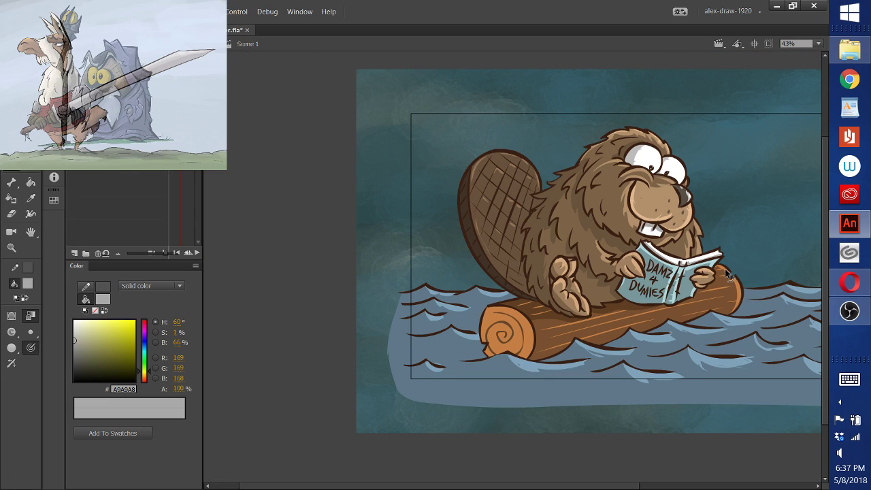
pyautogui.moveTo(725, 274); pyautogui.dragTo(605, 279)
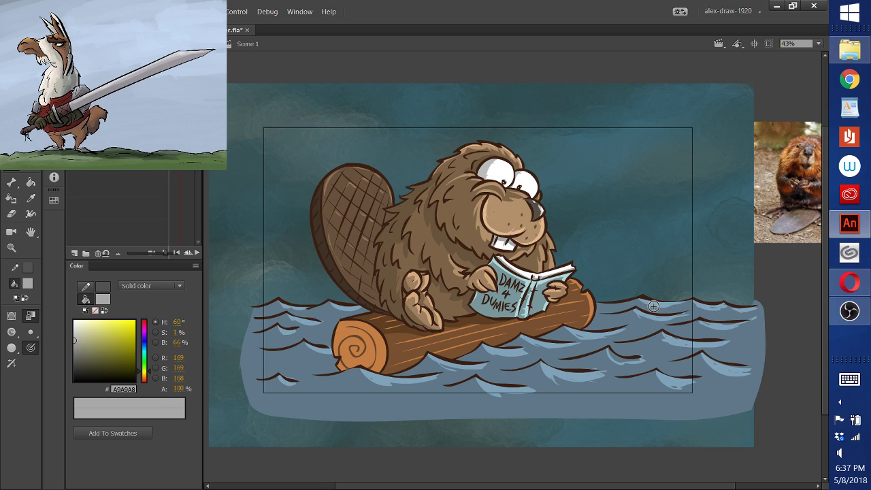
pyautogui.click(135, 320)
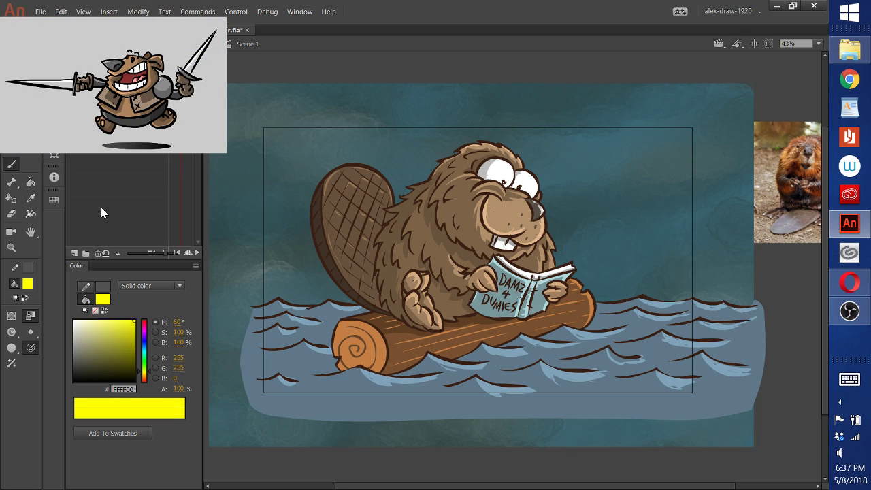
pyautogui.scroll(3, 549, 217)
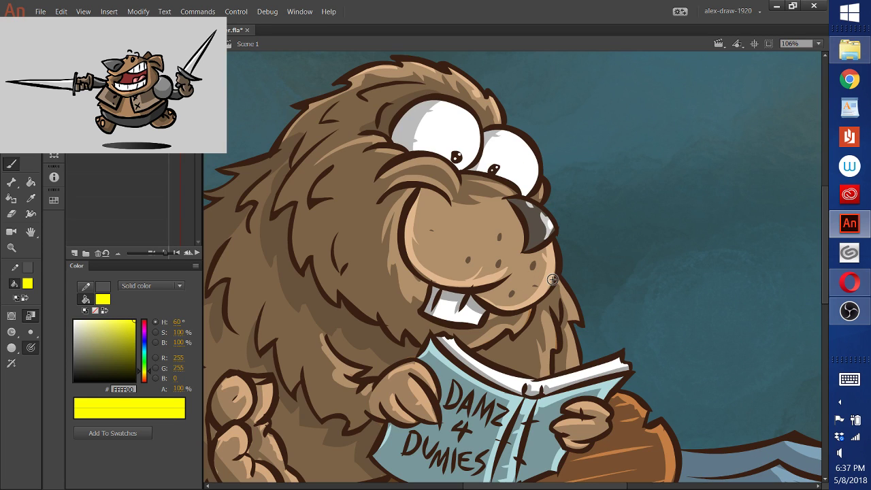
pyautogui.moveTo(553, 279); pyautogui.dragTo(549, 233)
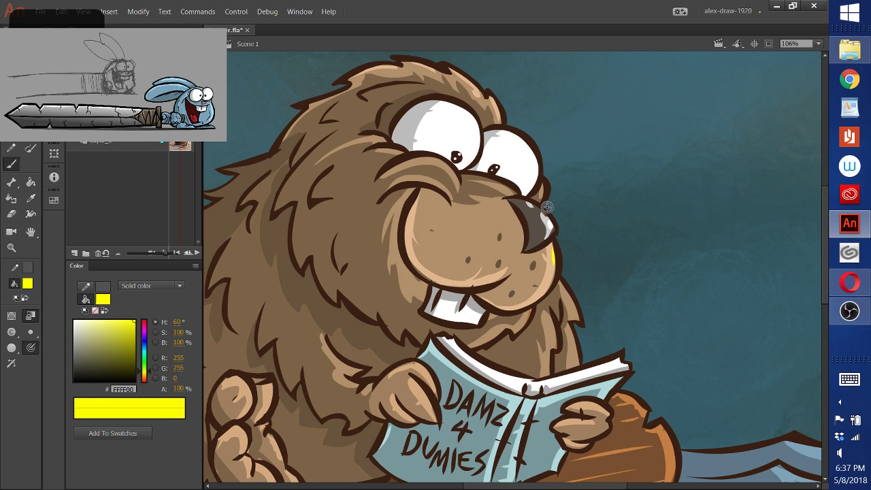
pyautogui.hotkey('ctrl', 'z')
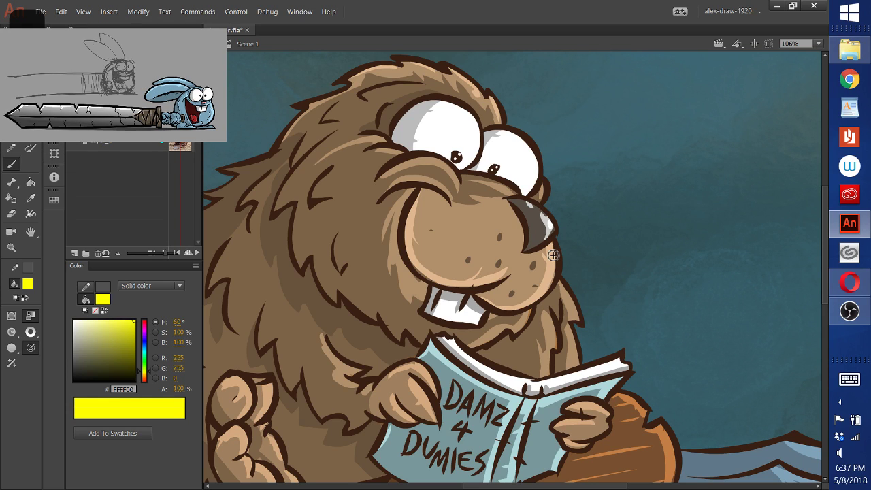
# Brush thin yellow #FFFF00 highlights along the muzzle's edges, the forehead fur, the hand nearest the log's end, and the log's rim
pyautogui.moveTo(553, 245); pyautogui.dragTo(552, 271)
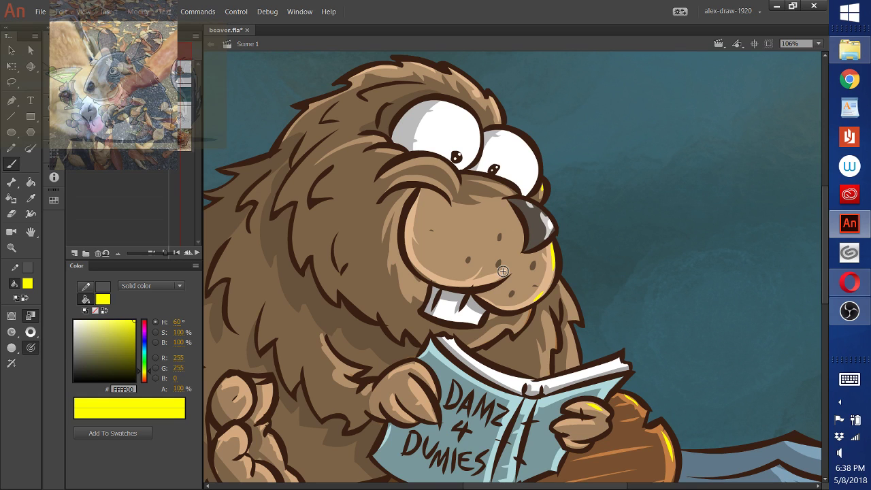
pyautogui.moveTo(430, 275); pyautogui.dragTo(476, 271)
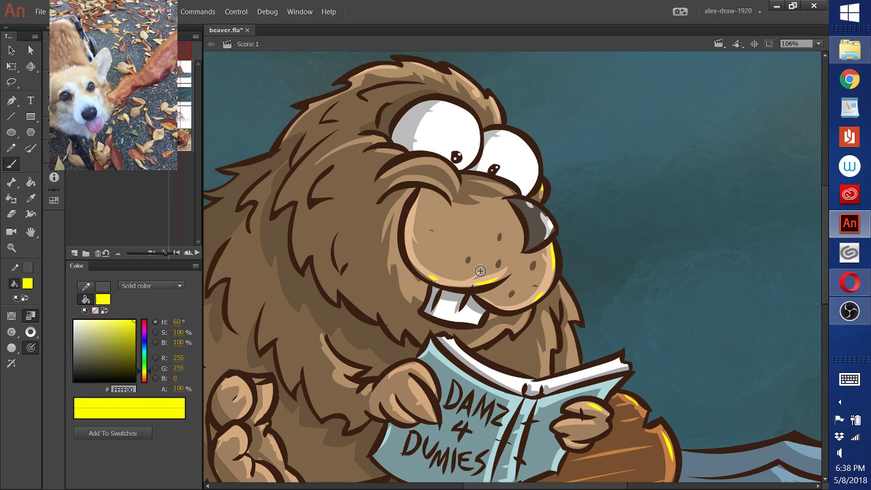
pyautogui.moveTo(491, 99); pyautogui.dragTo(497, 114)
pyautogui.moveTo(472, 87); pyautogui.dragTo(479, 96)
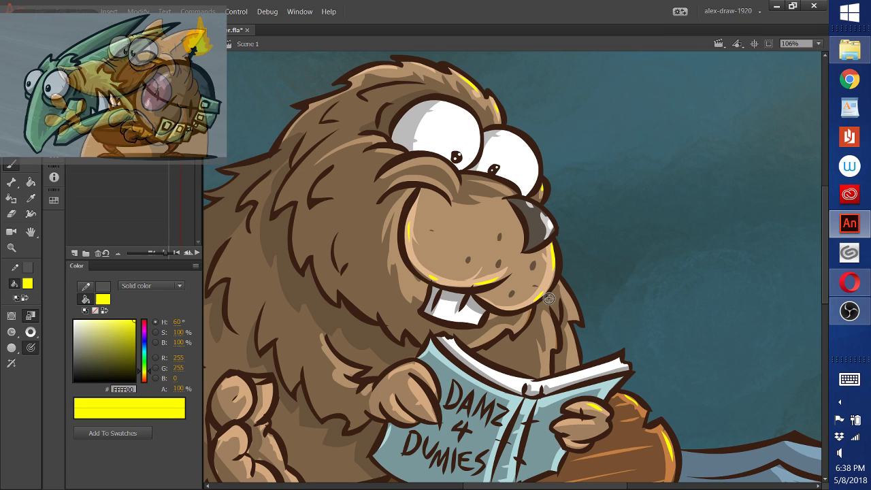
pyautogui.press('super')
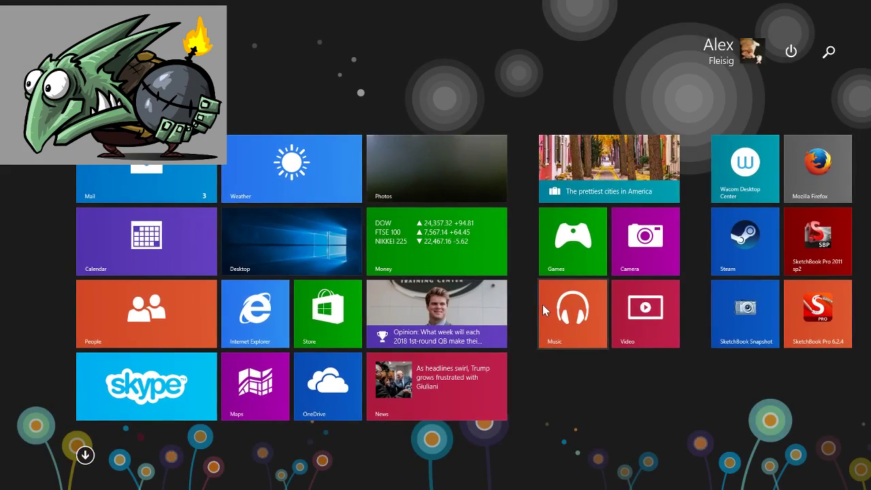
pyautogui.press('super')
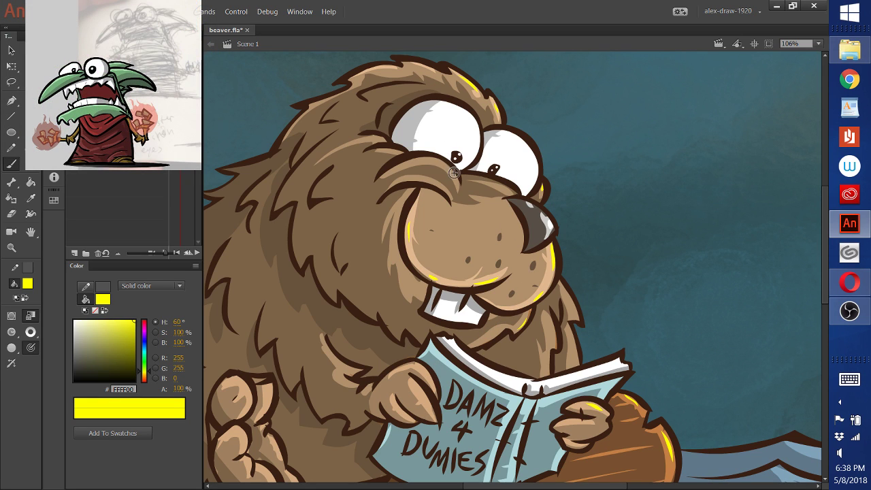
# Add yellow #FFFF00 highlight strokes to the brow fold under the larger eye, the foot's toes, and the fur along the beaver's back
pyautogui.moveTo(450, 164); pyautogui.dragTo(400, 166)
pyautogui.hotkey('ctrl', 'z')
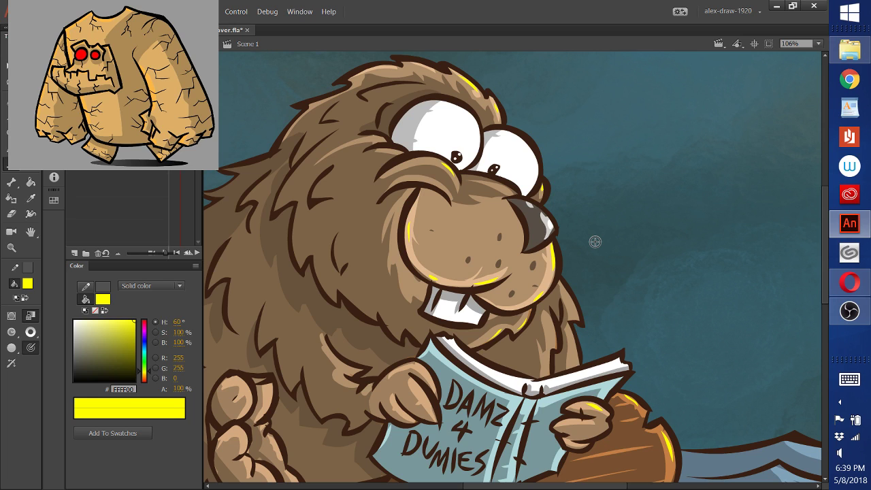
pyautogui.scroll(-1, 664, 318)
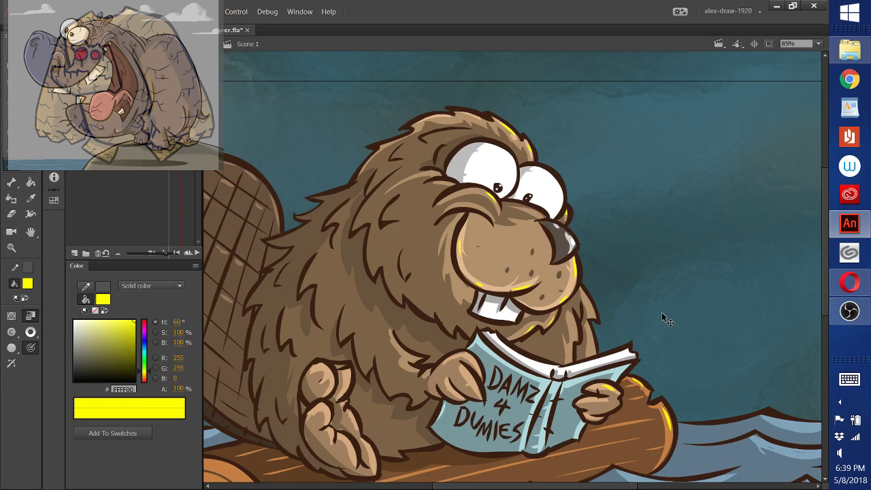
pyautogui.scroll(-1, 662, 313)
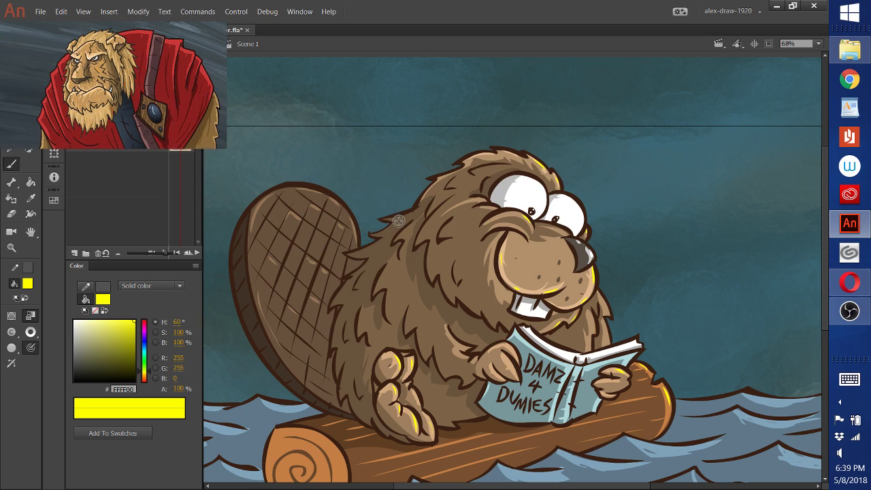
pyautogui.moveTo(408, 218); pyautogui.dragTo(400, 213)
pyautogui.moveTo(341, 289); pyautogui.dragTo(335, 304)
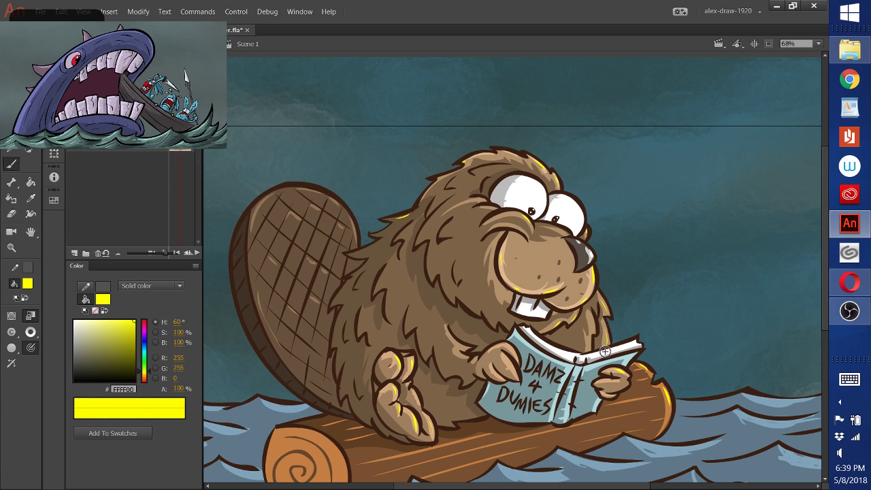
# Try brushing a freehand yellow circle in the sky beyond the beaver's face, and undo both attempts
pyautogui.scroll(-2, 708, 371)
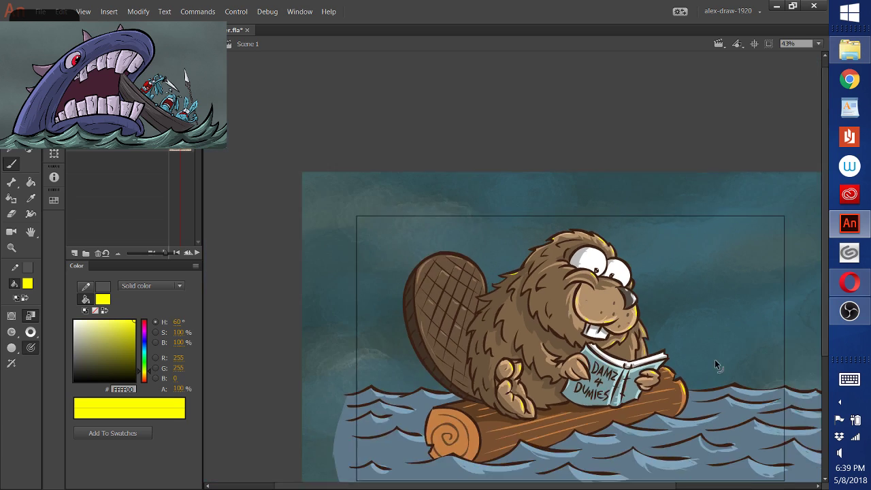
pyautogui.moveTo(717, 366); pyautogui.dragTo(574, 307)
pyautogui.scroll(1, 615, 345)
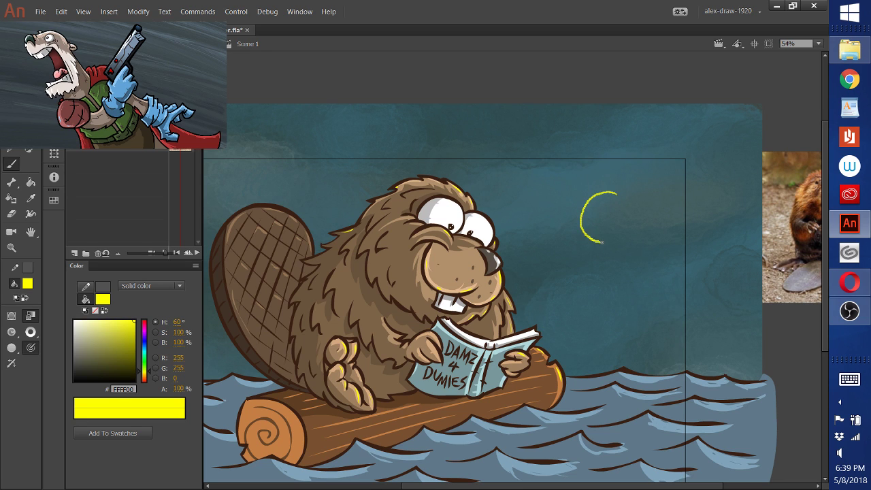
pyautogui.moveTo(602, 242)
pyautogui.mouseDown()
pyautogui.moveTo(629, 227)
pyautogui.moveTo(628, 203)
pyautogui.moveTo(603, 194)
pyautogui.mouseUp()
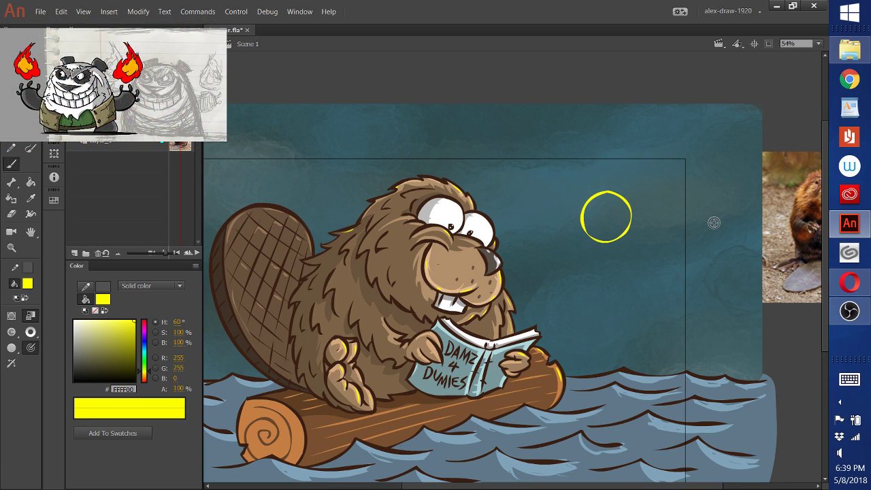
pyautogui.hotkey('ctrl', 'z')
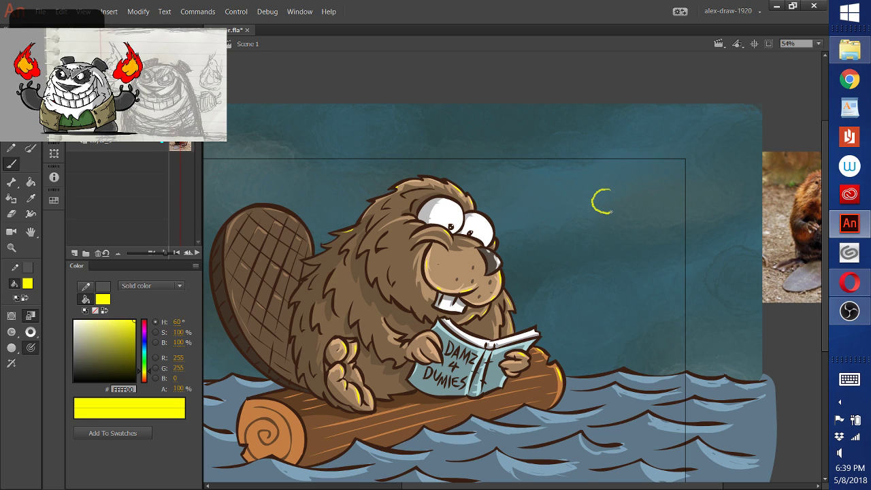
pyautogui.moveTo(613, 212); pyautogui.dragTo(611, 194)
pyautogui.hotkey('ctrl', 'z')
# Draw a solid yellow #FFFF00 circle in the sky in front of the beaver's face and move it slightly closer to the beaver
pyautogui.click(12, 42)
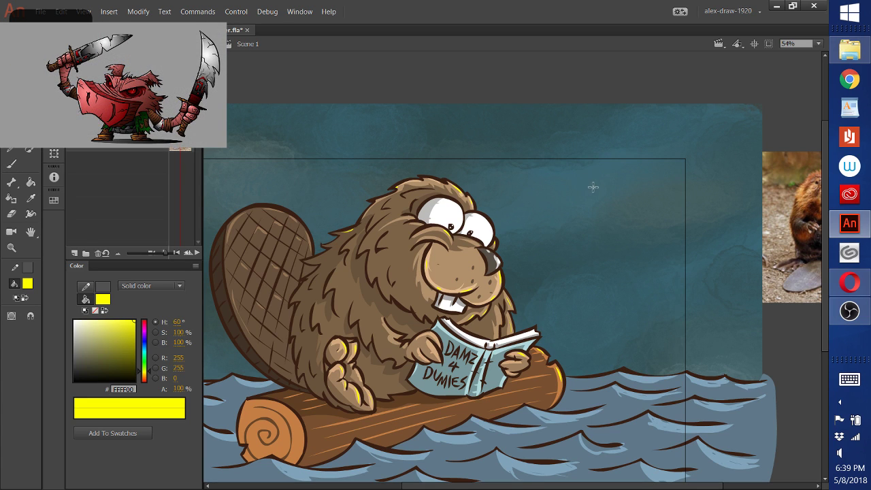
pyautogui.moveTo(593, 187); pyautogui.dragTo(630, 226)
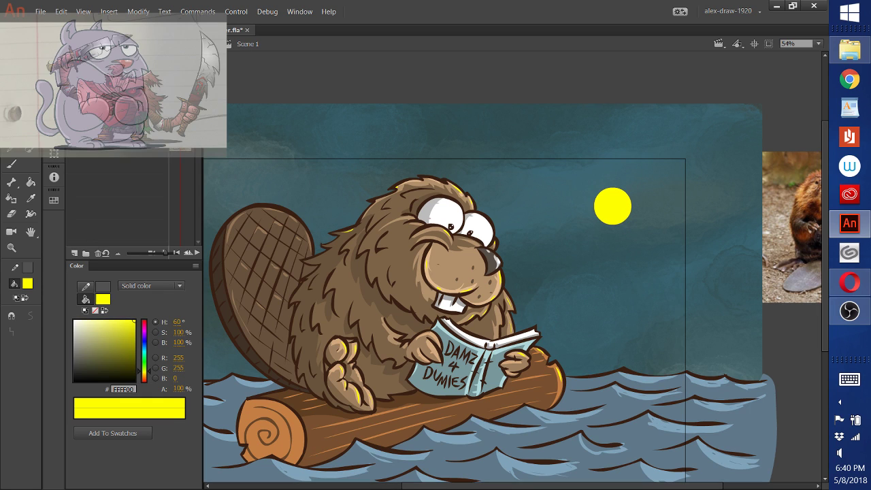
pyautogui.click(13, 267)
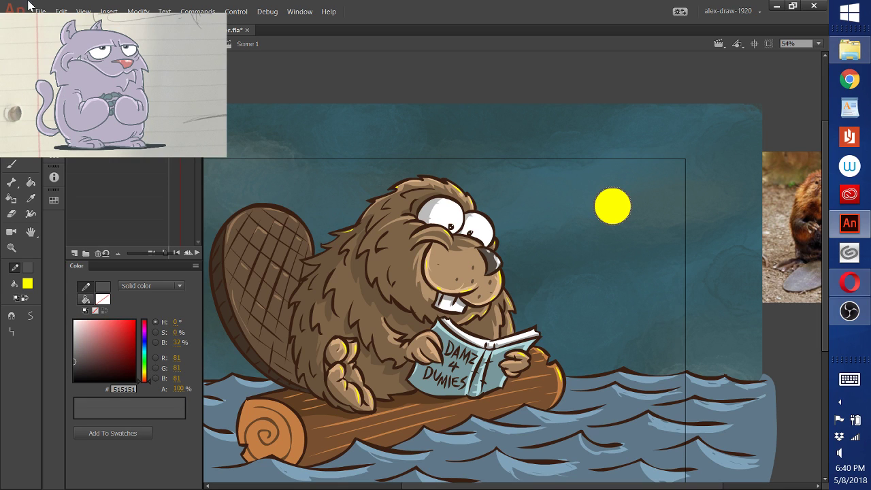
pyautogui.click(61, 11)
pyautogui.click(649, 242)
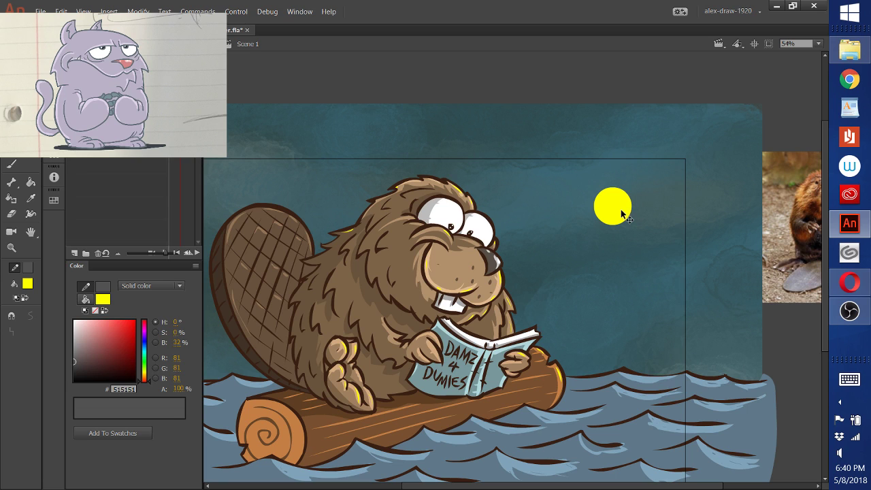
pyautogui.moveTo(611, 216); pyautogui.dragTo(591, 219)
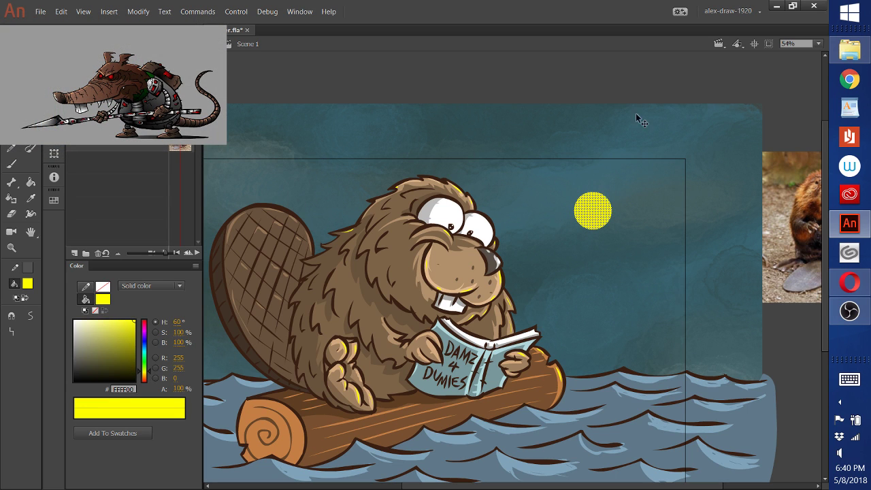
pyautogui.click(643, 73)
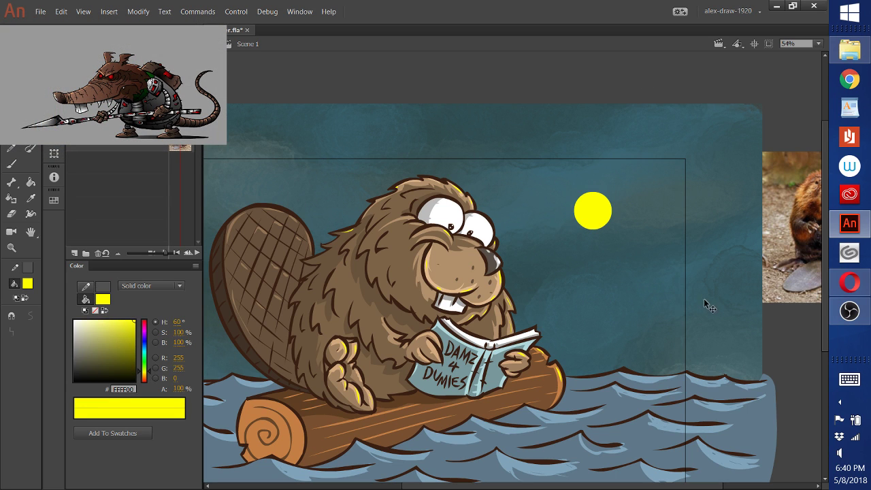
# Set the fill to light grey #BABAB9, try brushing a cloud outline in the sky below the yellow circle, and undo the rejected strokes
pyautogui.scroll(-1, 665, 275)
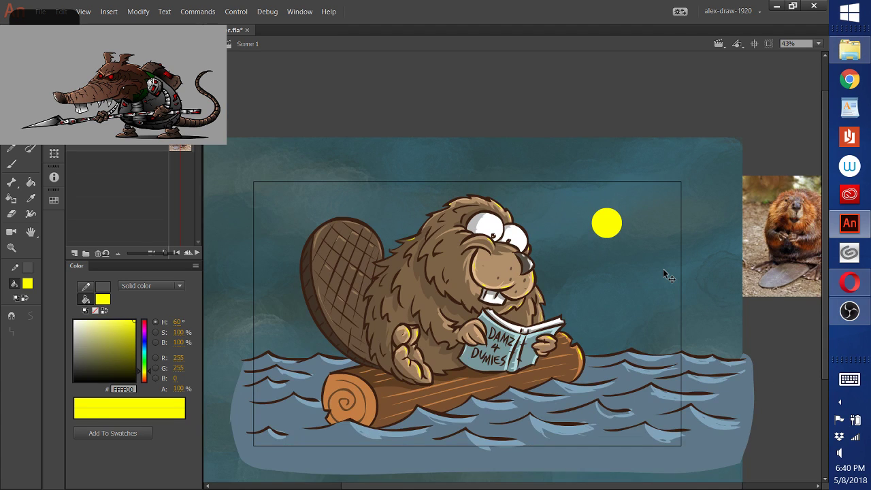
pyautogui.scroll(-1, 663, 268)
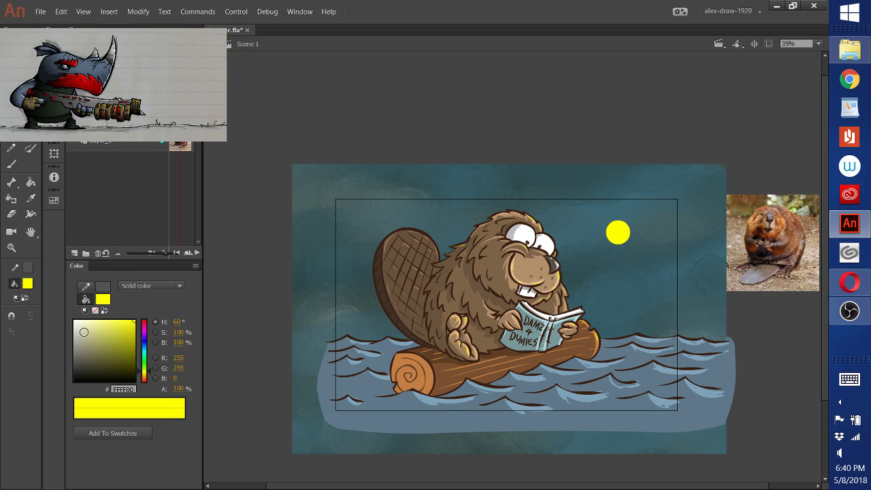
pyautogui.click(76, 330)
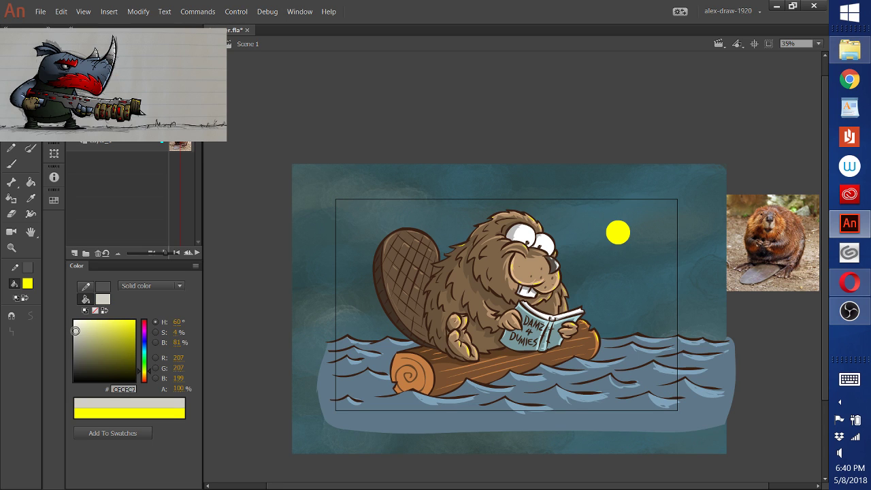
pyautogui.moveTo(75, 331); pyautogui.dragTo(74, 335)
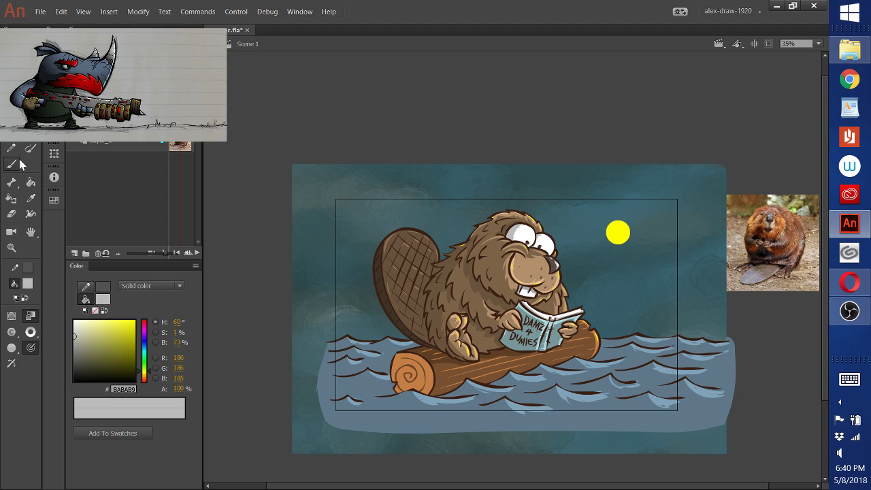
pyautogui.click(11, 164)
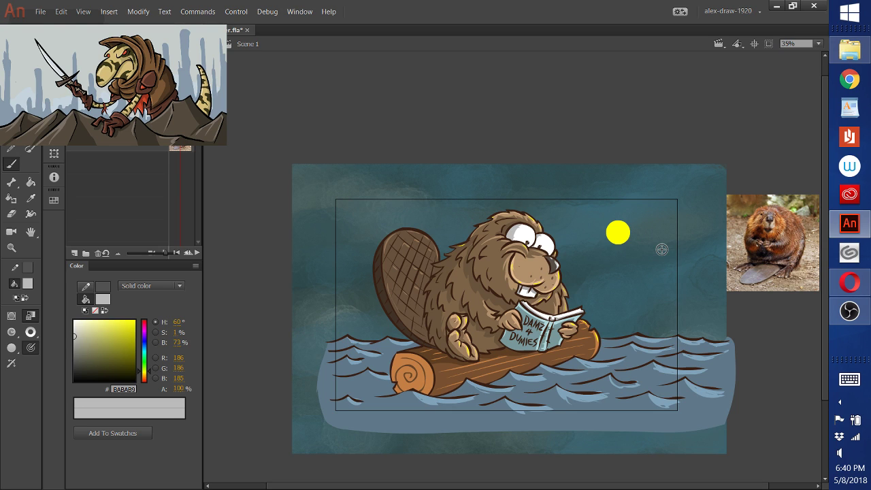
pyautogui.moveTo(661, 249)
pyautogui.mouseDown()
pyautogui.moveTo(631, 264)
pyautogui.moveTo(664, 256)
pyautogui.moveTo(633, 261)
pyautogui.mouseUp()
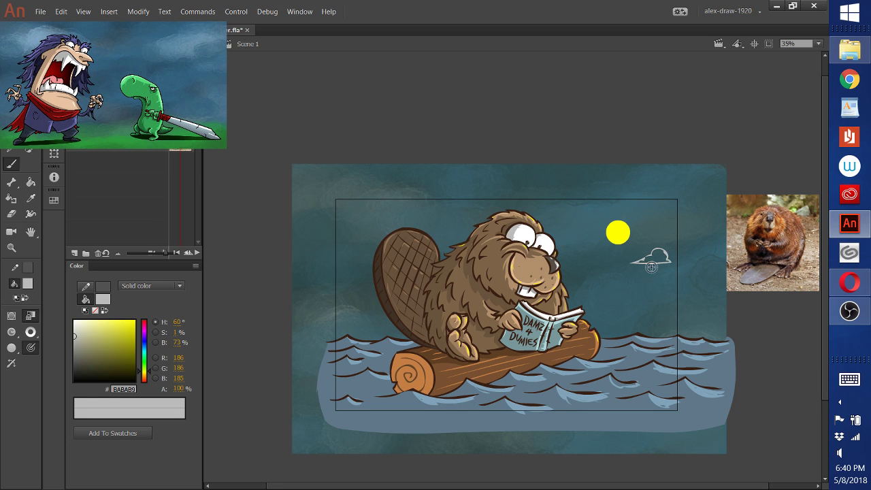
pyautogui.hotkey('ctrl', 'z')
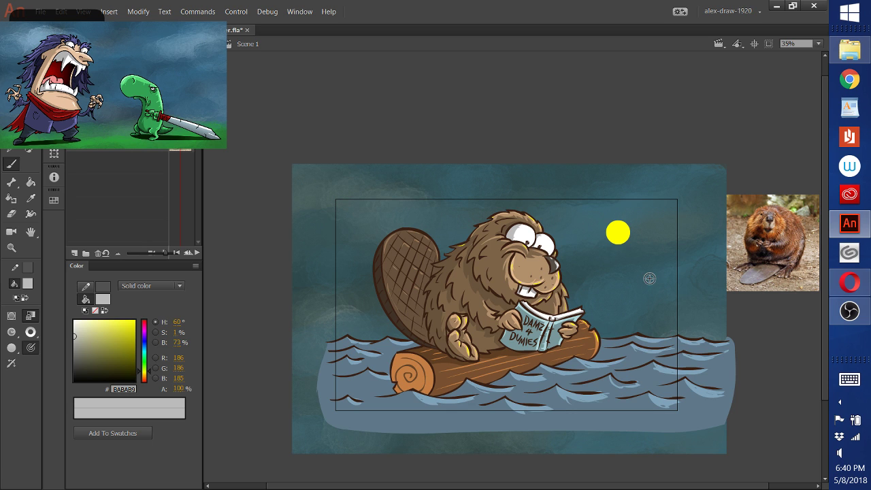
pyautogui.moveTo(646, 253); pyautogui.dragTo(661, 257)
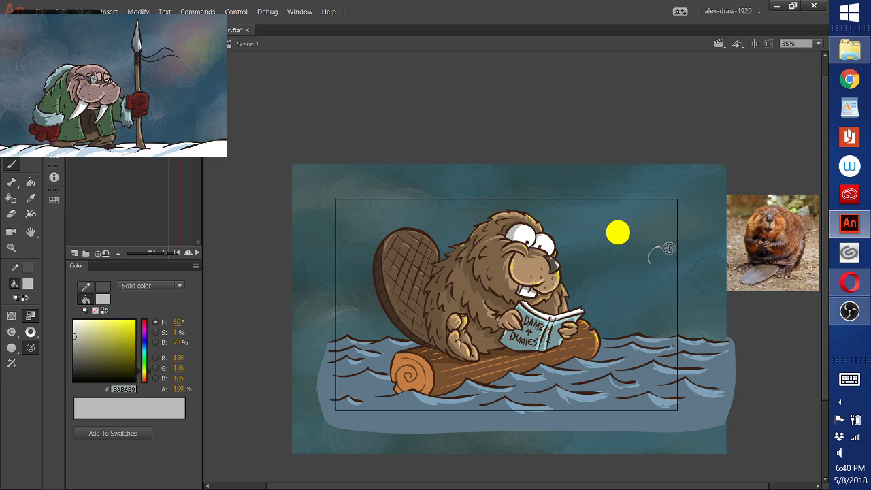
pyautogui.hotkey('ctrl', 'z')
pyautogui.moveTo(661, 247)
pyautogui.mouseDown()
pyautogui.moveTo(635, 267)
pyautogui.moveTo(659, 256)
pyautogui.mouseUp()
pyautogui.hotkey('ctrl', 'z')
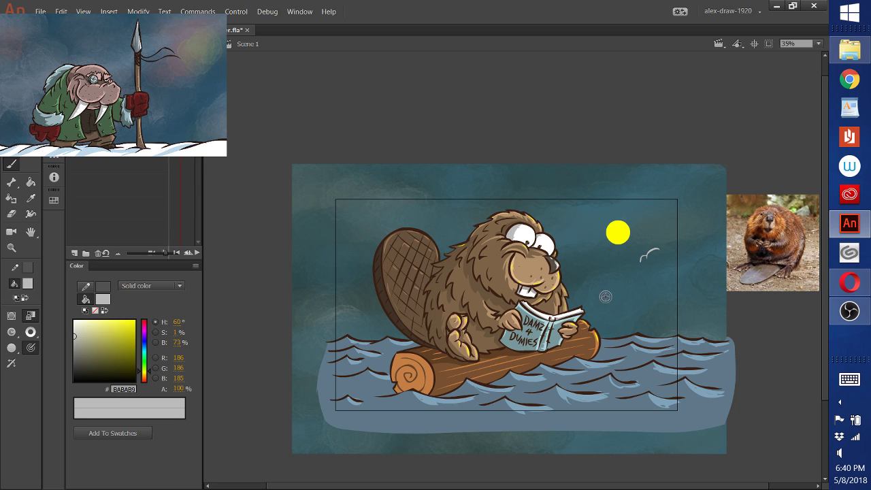
# Change the brush mode, try the grey cloud outline with a flat base again, and undo all of its strokes
pyautogui.click(11, 332)
pyautogui.click(47, 327)
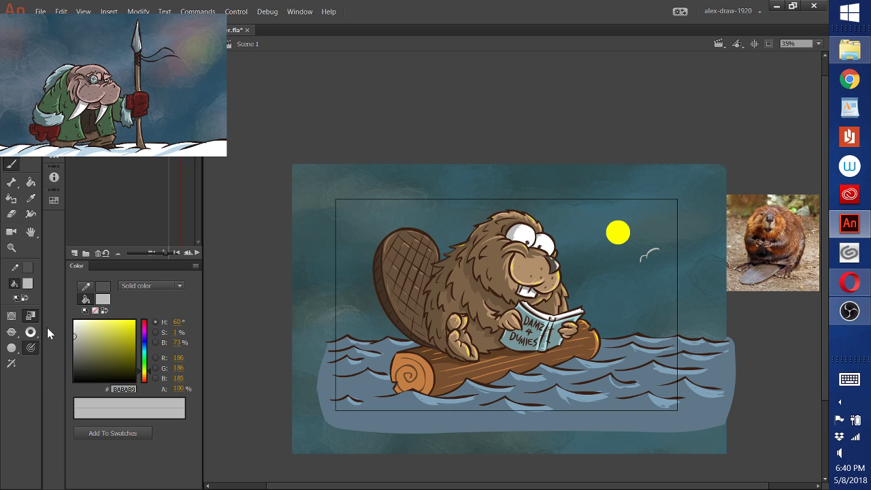
pyautogui.moveTo(643, 250)
pyautogui.mouseDown()
pyautogui.moveTo(638, 263)
pyautogui.moveTo(664, 264)
pyautogui.moveTo(663, 253)
pyautogui.moveTo(678, 263)
pyautogui.mouseUp()
pyautogui.hotkey('ctrl', 'z')
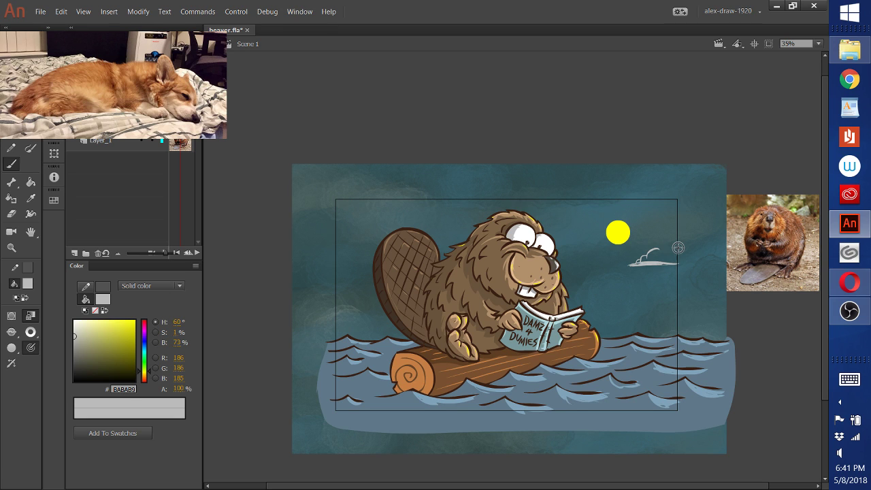
pyautogui.hotkey('ctrl', 'z')
pyautogui.hotkey('ctrl', 'z')
pyautogui.hotkey('ctrl', 'z')
pyautogui.hotkey('ctrl', 'z')
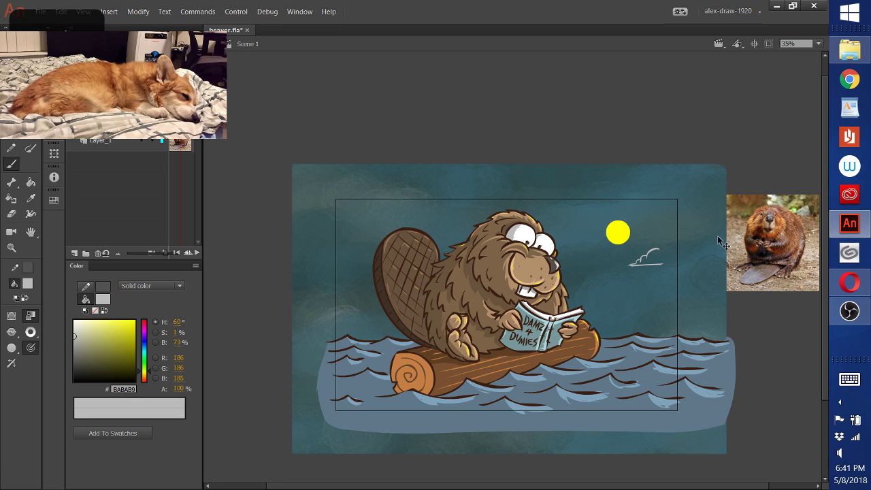
pyautogui.hotkey('ctrl', 'z')
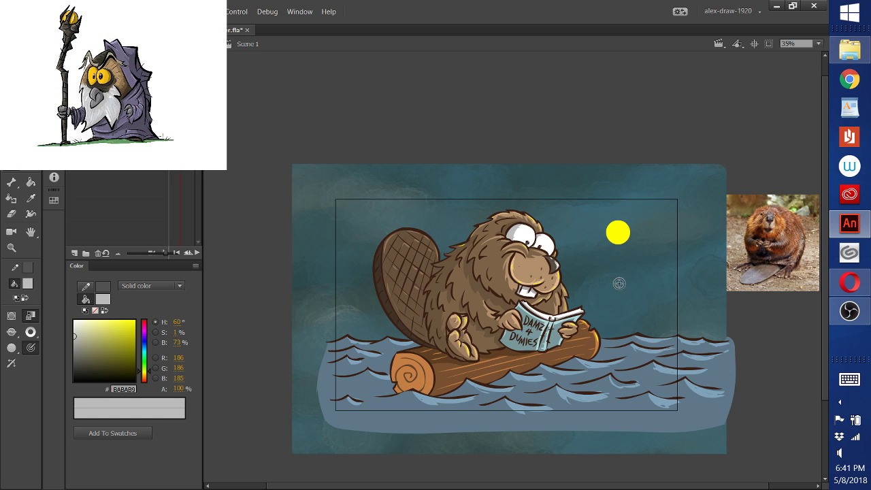
# Sample yellow #FFFF00 from the circle in the sky and brush thin highlights along the book's page edges, cover corner and spine
pyautogui.scroll(3, 651, 260)
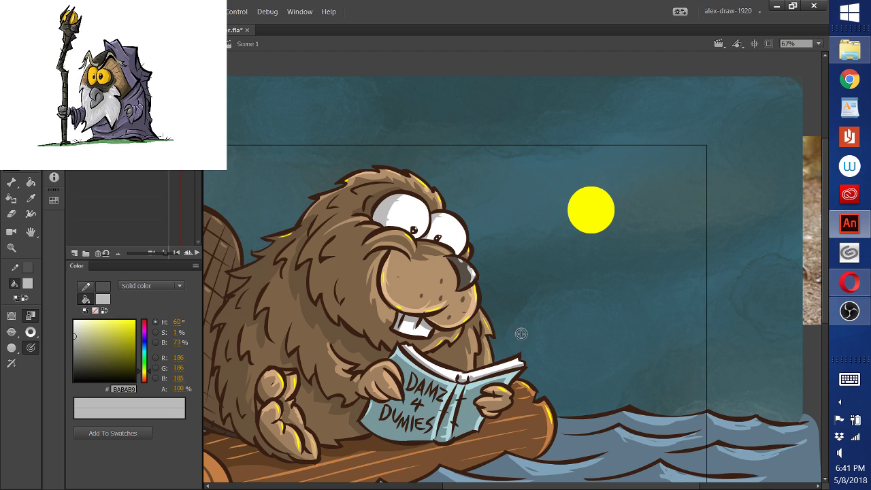
pyautogui.click(34, 195)
pyautogui.click(590, 211)
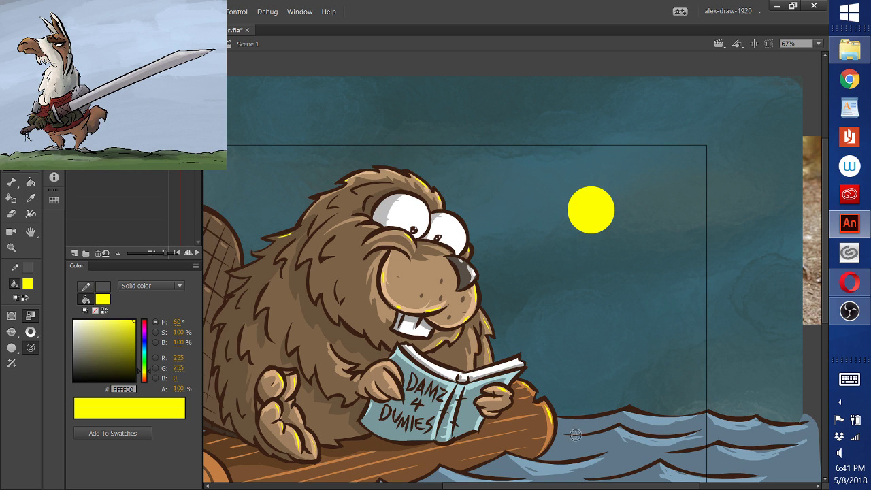
pyautogui.scroll(5, 575, 434)
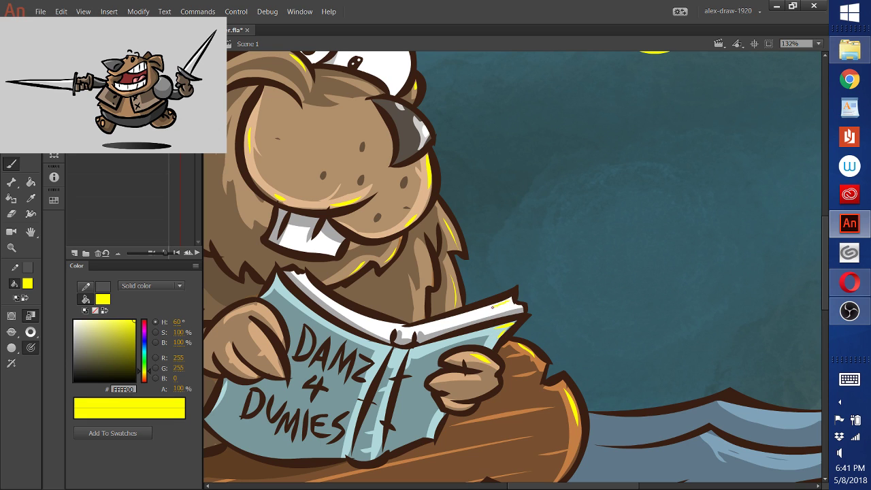
pyautogui.moveTo(394, 316); pyautogui.dragTo(510, 300)
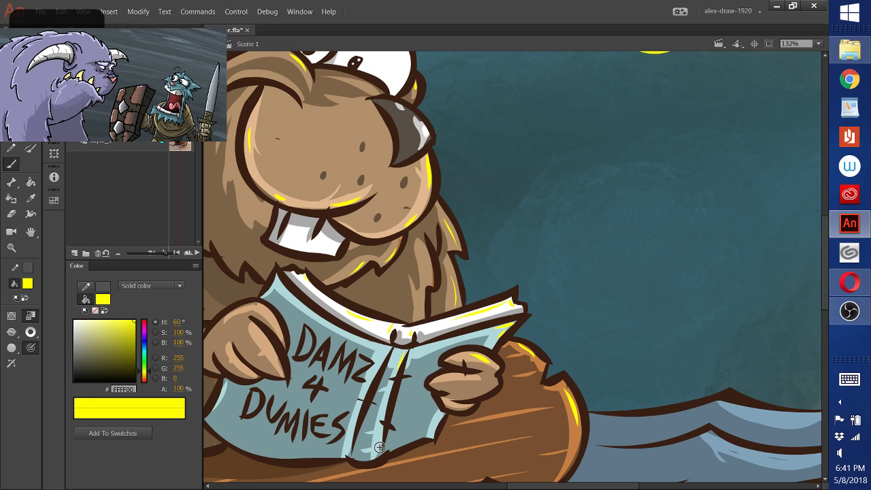
pyautogui.moveTo(378, 450); pyautogui.dragTo(382, 427)
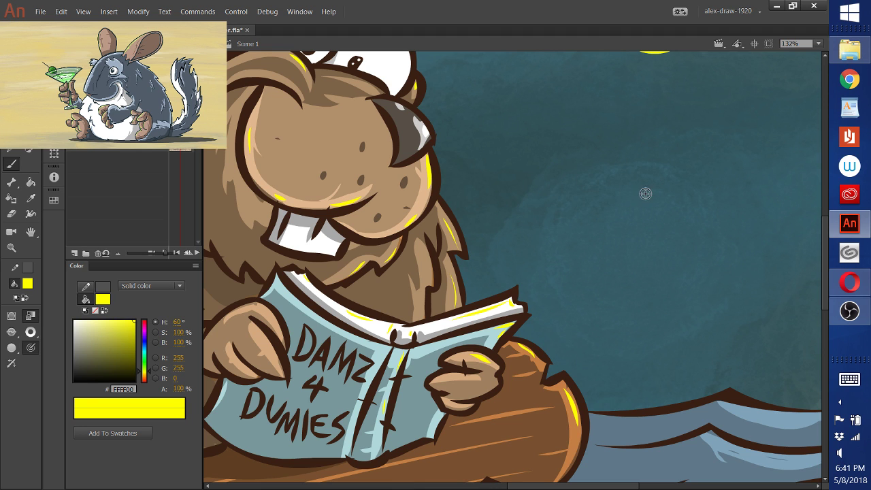
# Set the fill to grey #ADADAD and brush a small closed cloud outline with a flat base in the sky beside the yellow circle
pyautogui.scroll(-3, 675, 173)
pyautogui.moveTo(685, 171); pyautogui.dragTo(618, 301)
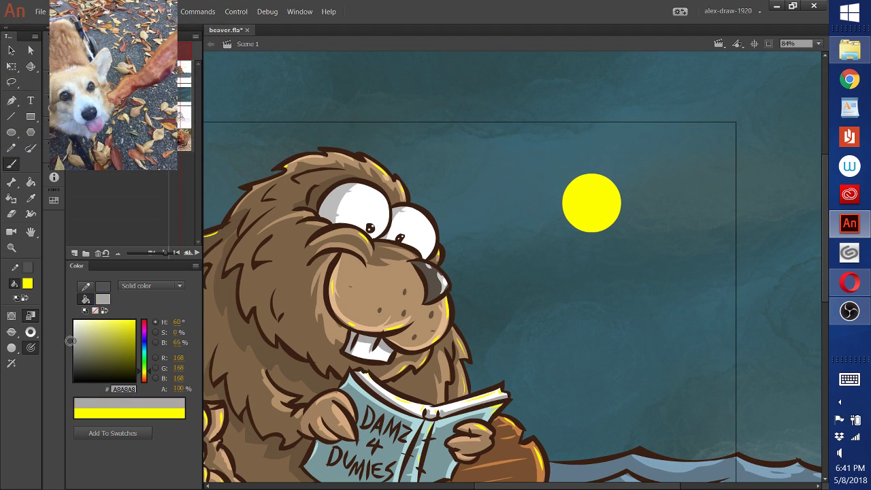
pyautogui.click(75, 332)
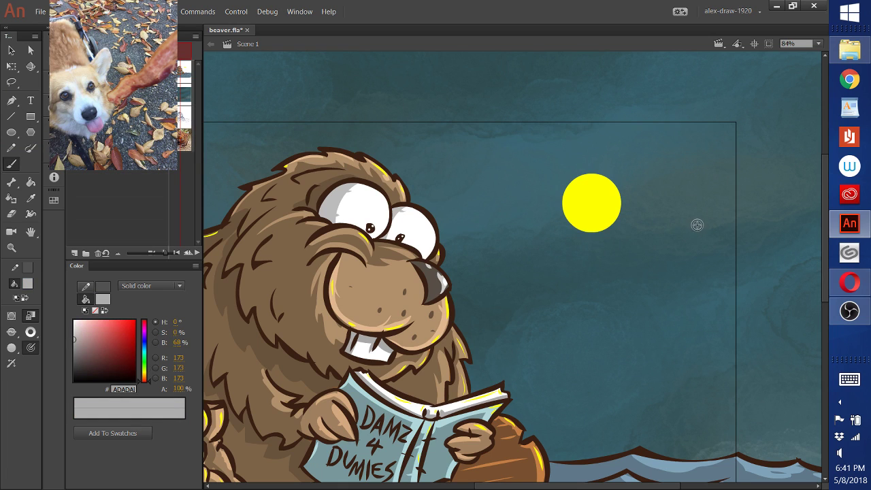
pyautogui.moveTo(672, 236)
pyautogui.mouseDown()
pyautogui.moveTo(731, 239)
pyautogui.moveTo(659, 246)
pyautogui.moveTo(701, 232)
pyautogui.mouseUp()
pyautogui.hotkey('ctrl', 'z')
pyautogui.hotkey('ctrl', 'z')
pyautogui.hotkey('ctrl', 'z')
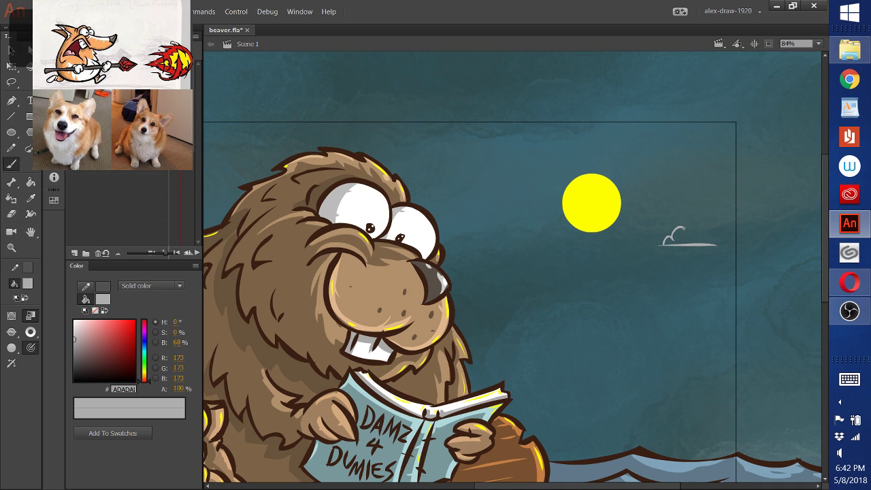
pyautogui.hotkey('ctrl', 'z')
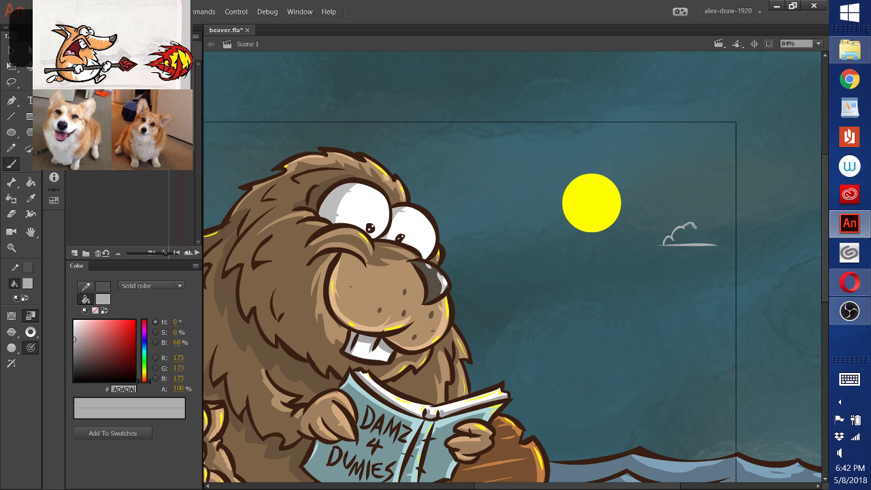
pyautogui.moveTo(685, 234); pyautogui.dragTo(713, 244)
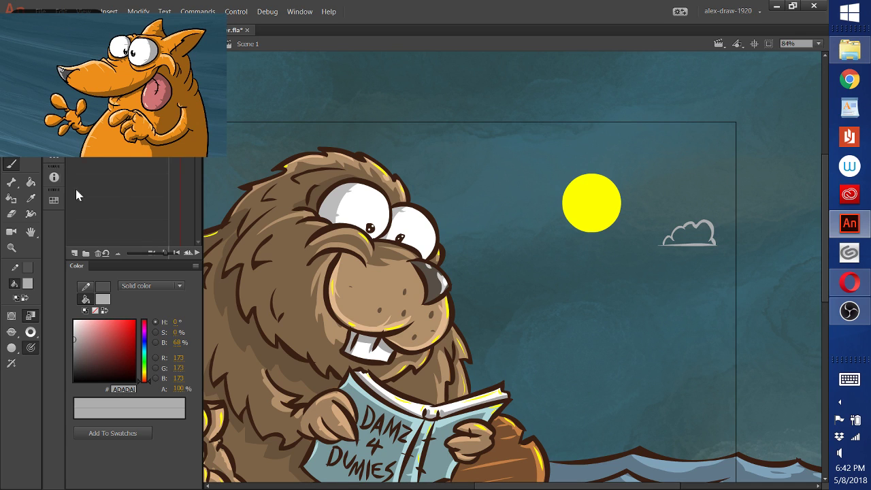
# Fill the inside of the cloud outline with grey #ADADAD and activate the Free Transform tool
pyautogui.press('k')
pyautogui.click(700, 238)
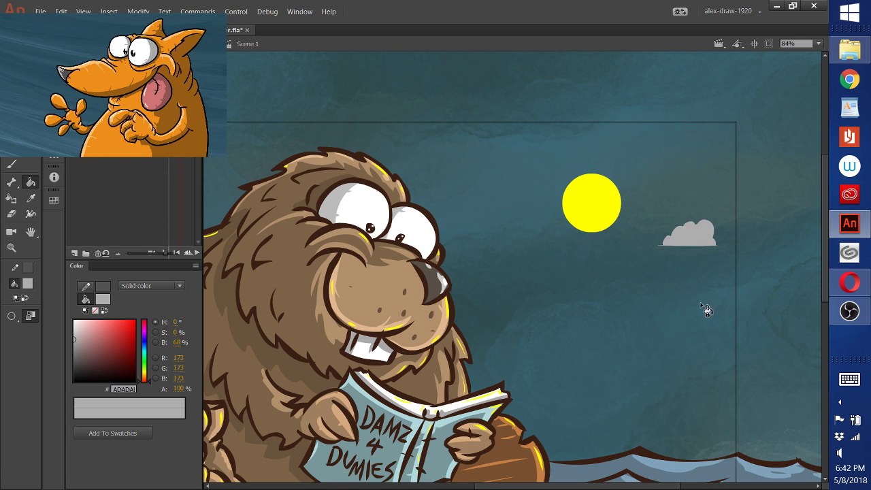
pyautogui.press('q')
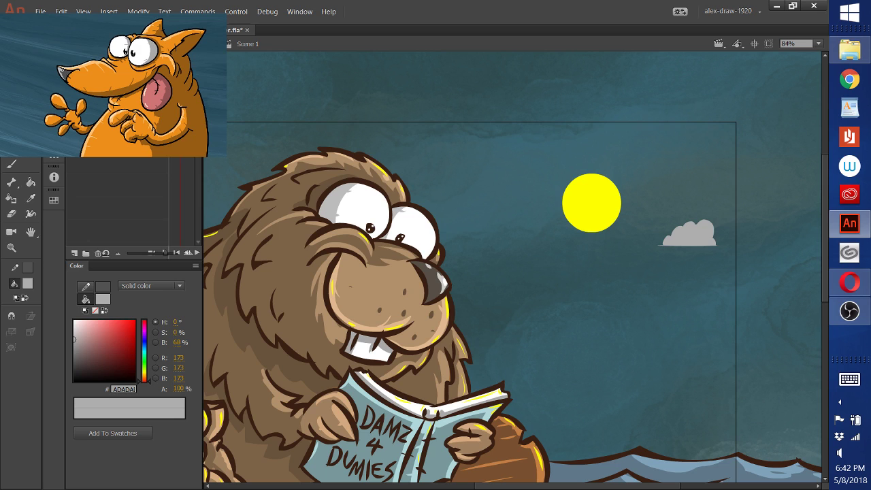
# Reposition the small grey cloud below the yellow circle and cut it from the sky
pyautogui.click(713, 238)
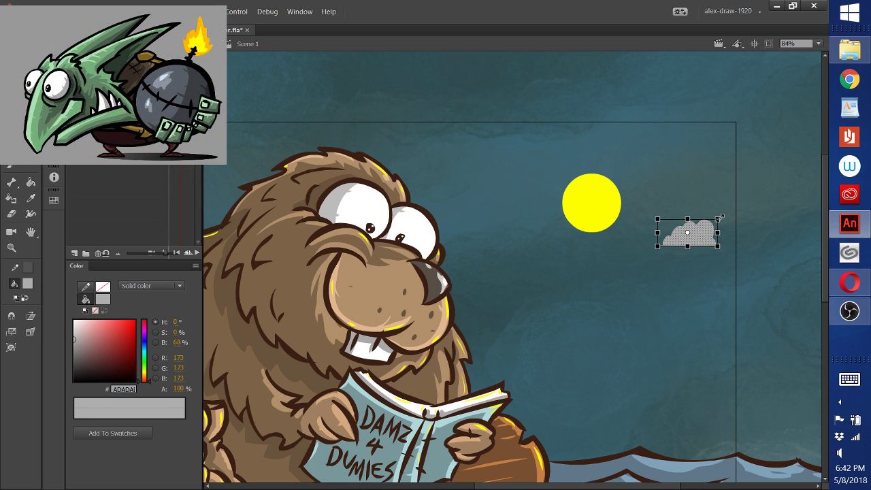
pyautogui.moveTo(720, 217); pyautogui.dragTo(701, 250)
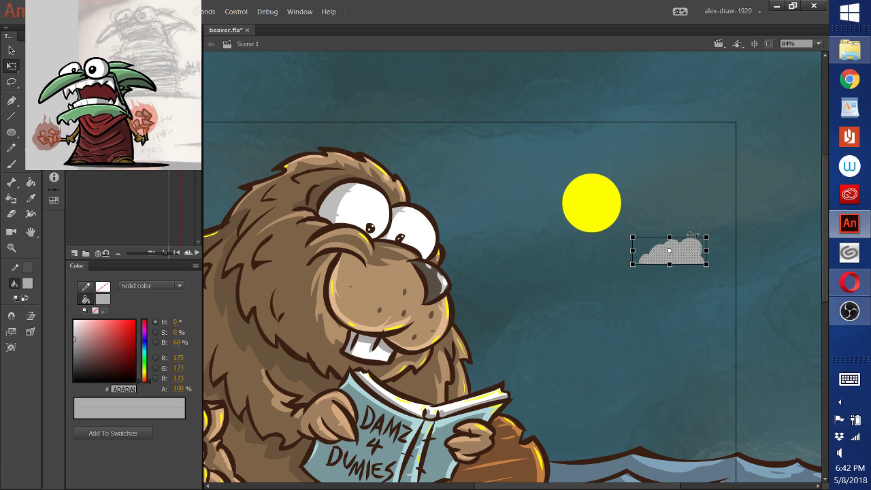
pyautogui.rightClick(705, 271)
pyautogui.click(674, 224)
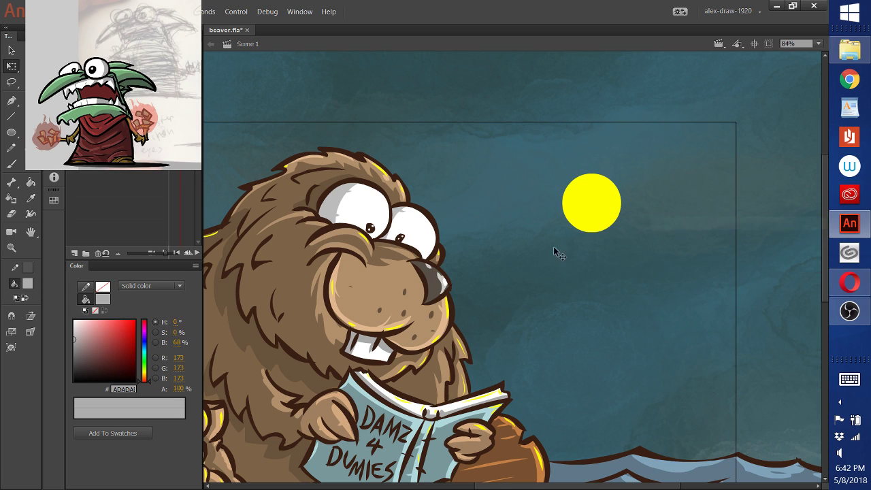
# Brush a new grey #ADADAD cloud outline with rounded bumps and a long flat base beside the yellow circle, redoing unsatisfactory strokes
pyautogui.press('b')
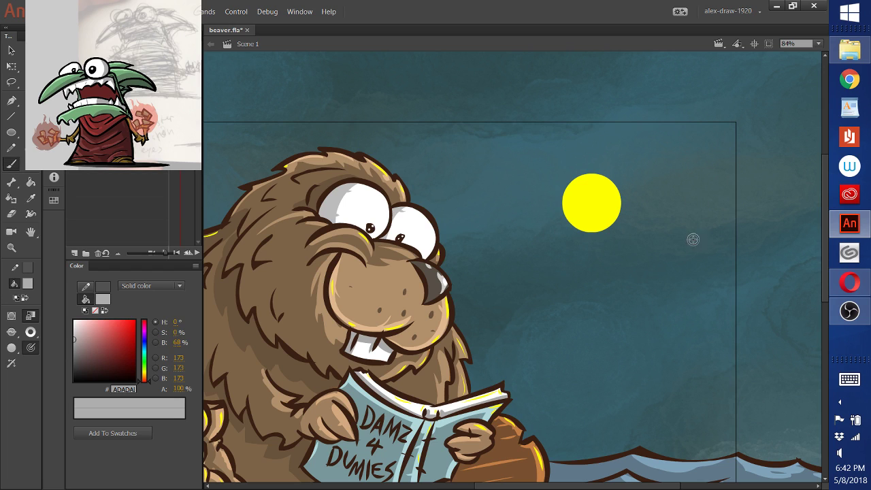
pyautogui.moveTo(710, 242); pyautogui.dragTo(681, 247)
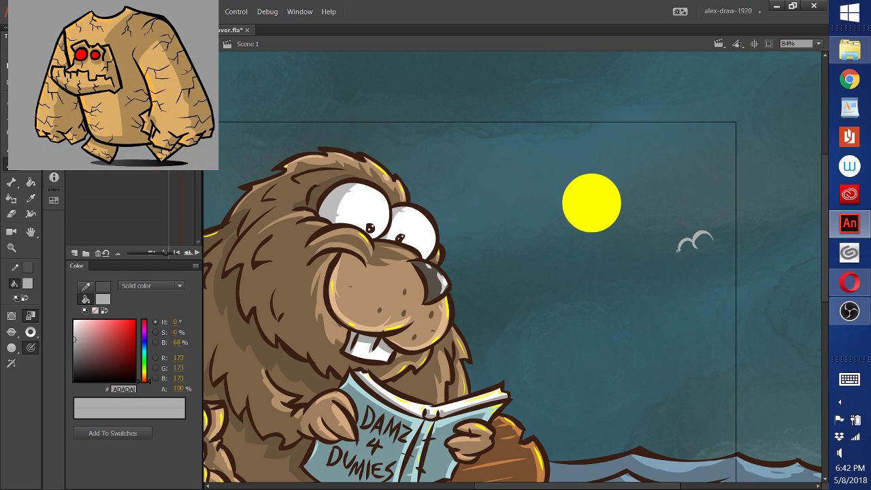
pyautogui.moveTo(679, 251)
pyautogui.mouseDown()
pyautogui.moveTo(659, 255)
pyautogui.moveTo(720, 252)
pyautogui.mouseUp()
pyautogui.hotkey('ctrl', 'z')
pyautogui.moveTo(659, 253); pyautogui.dragTo(719, 252)
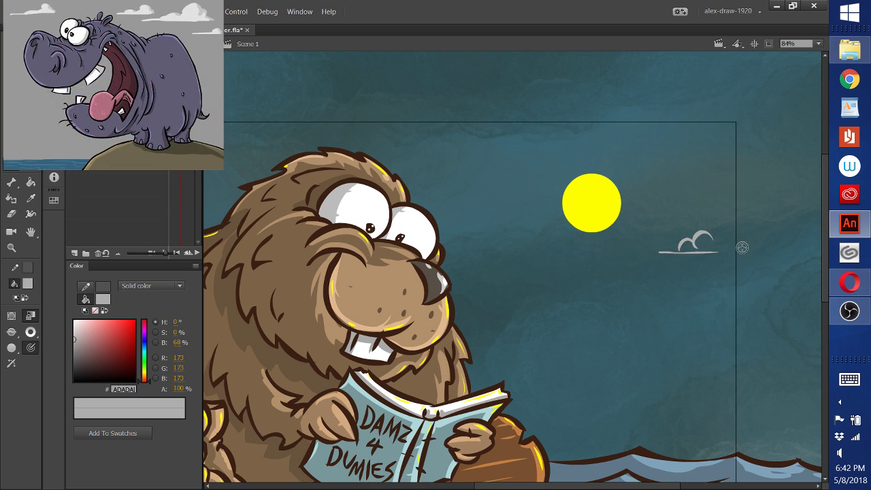
pyautogui.hotkey('ctrl', 'z')
pyautogui.moveTo(656, 252)
pyautogui.mouseDown()
pyautogui.moveTo(728, 251)
pyautogui.moveTo(689, 247)
pyautogui.mouseUp()
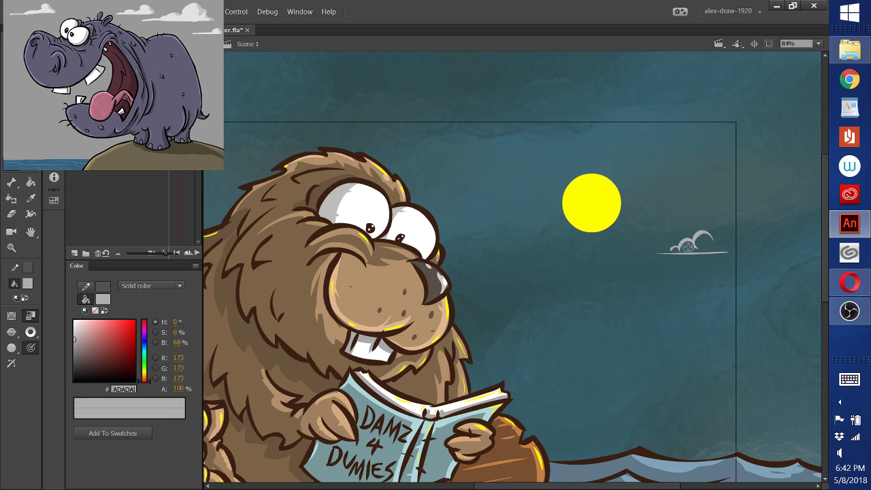
pyautogui.hotkey('ctrl', 'z')
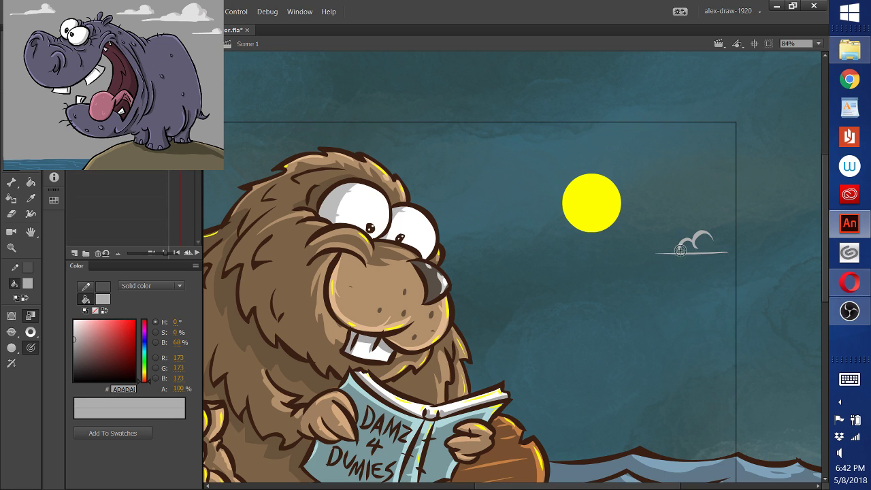
pyautogui.moveTo(669, 252); pyautogui.dragTo(681, 245)
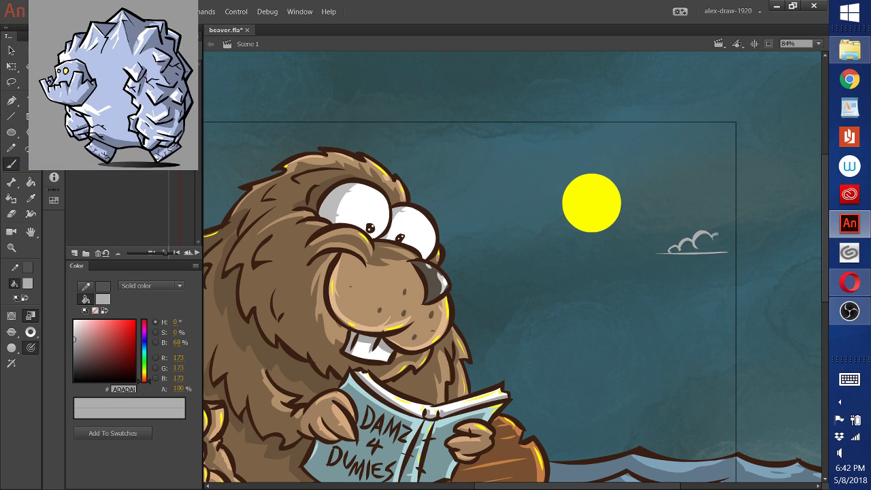
pyautogui.moveTo(721, 251); pyautogui.dragTo(723, 252)
# Fill the inside of the new cloud outline with grey #ADADAD
pyautogui.click(31, 184)
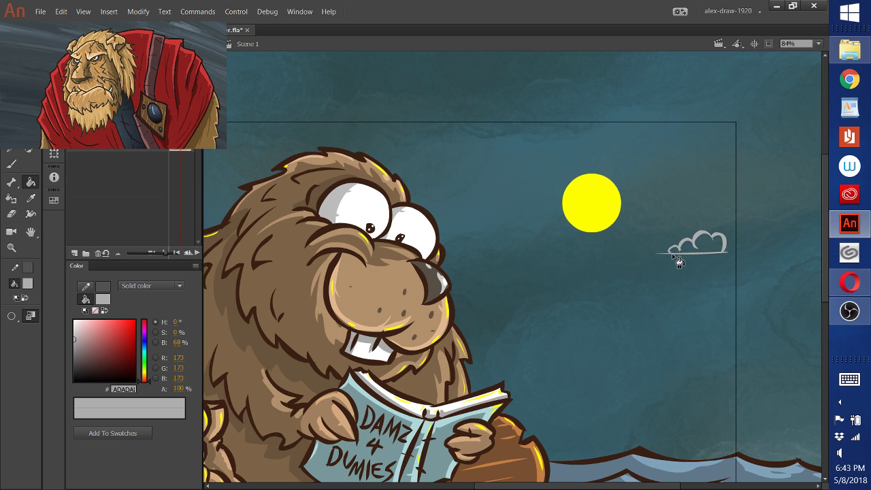
pyautogui.press('b')
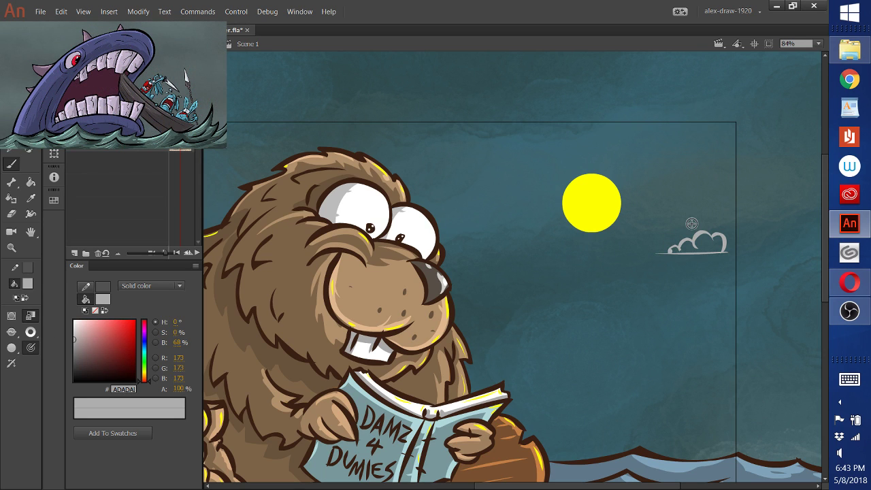
pyautogui.press('k')
pyautogui.click(710, 247)
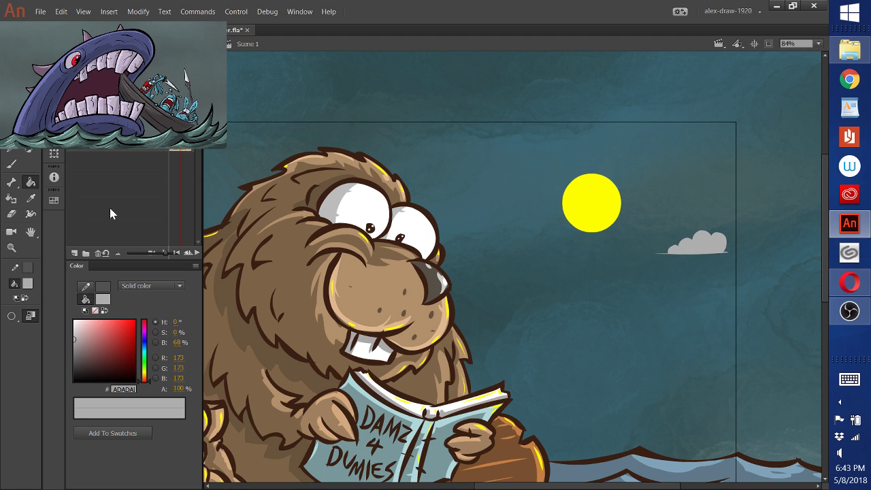
# Try moving the grey cloud so it overlaps the yellow circle, and undo the move
pyautogui.press('q')
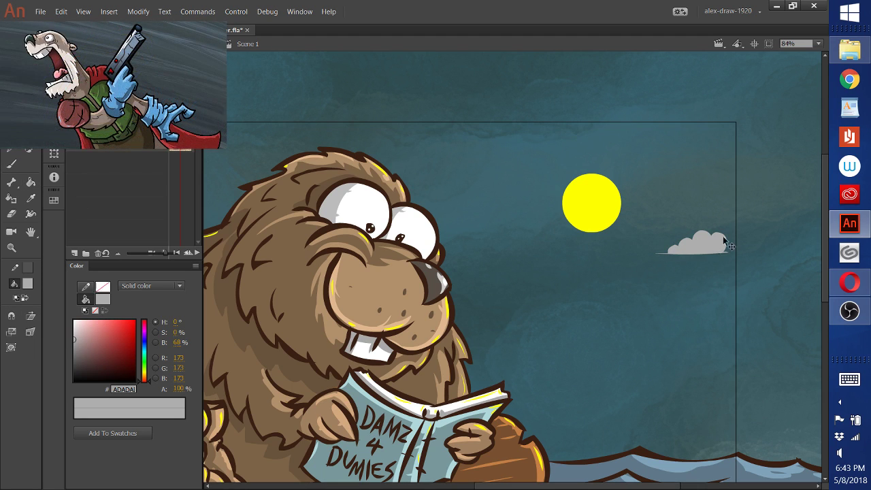
pyautogui.click(719, 245)
pyautogui.moveTo(729, 229); pyautogui.dragTo(652, 215)
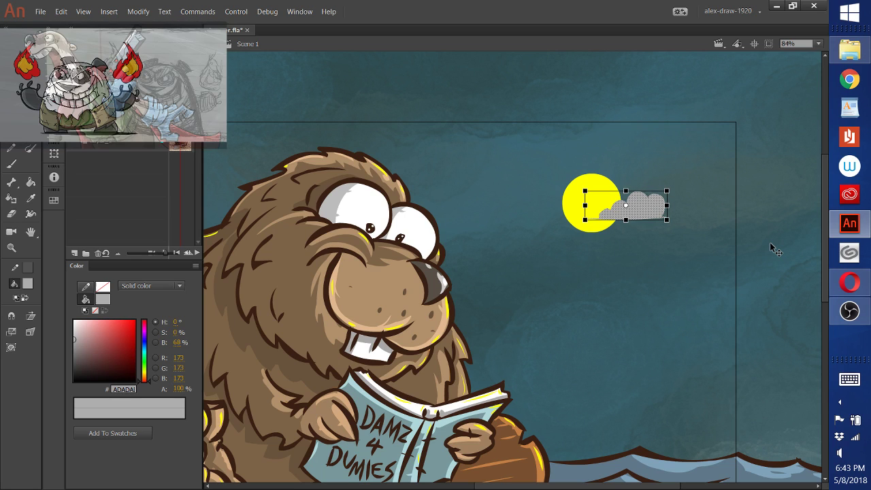
pyautogui.click(711, 335)
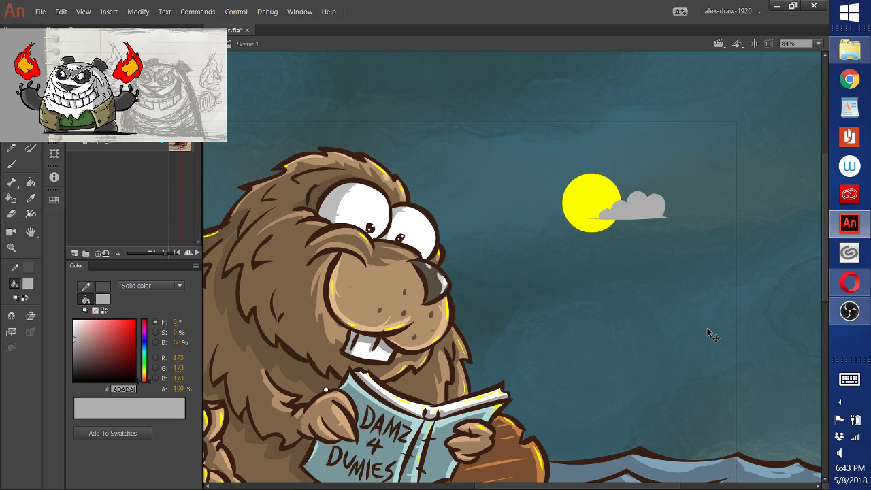
pyautogui.hotkey('ctrl', 'a')
pyautogui.hotkey('ctrl', 'z')
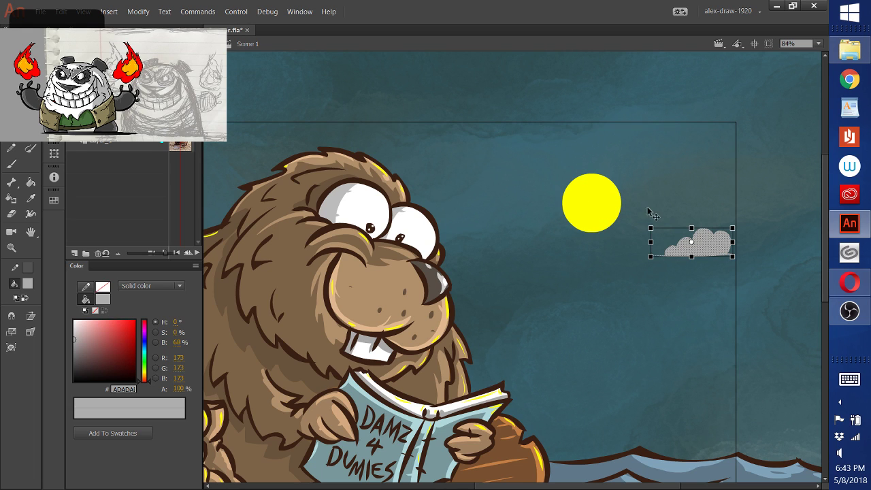
# Cut the selected grey cloud out of the sky
pyautogui.rightClick(722, 250)
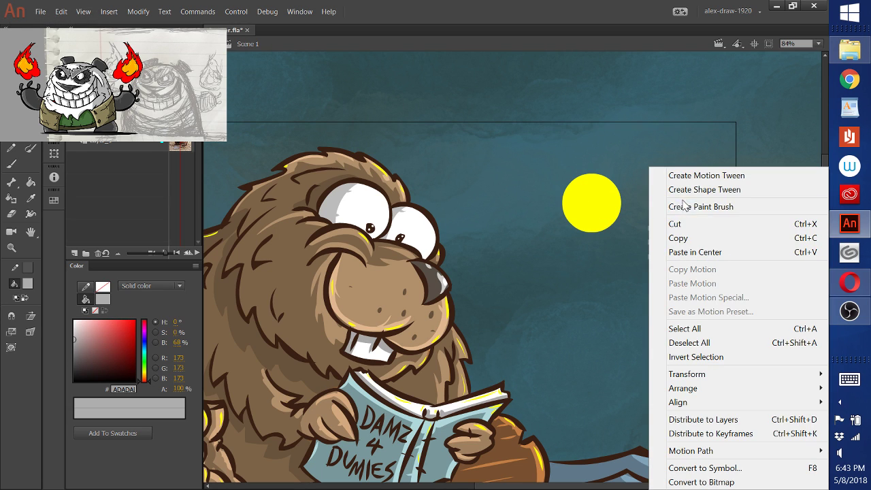
pyautogui.click(675, 224)
pyautogui.scroll(-1, 696, 232)
pyautogui.scroll(-2, 699, 233)
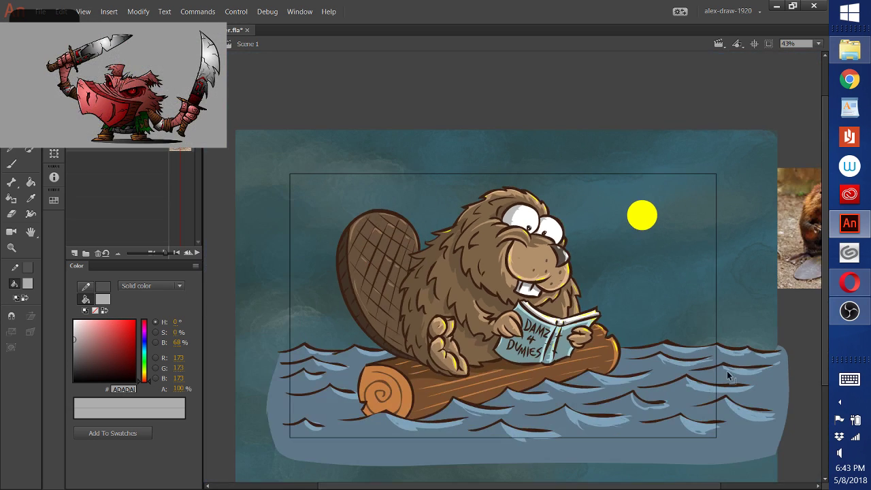
pyautogui.scroll(-1, 704, 284)
pyautogui.scroll(-1, 699, 262)
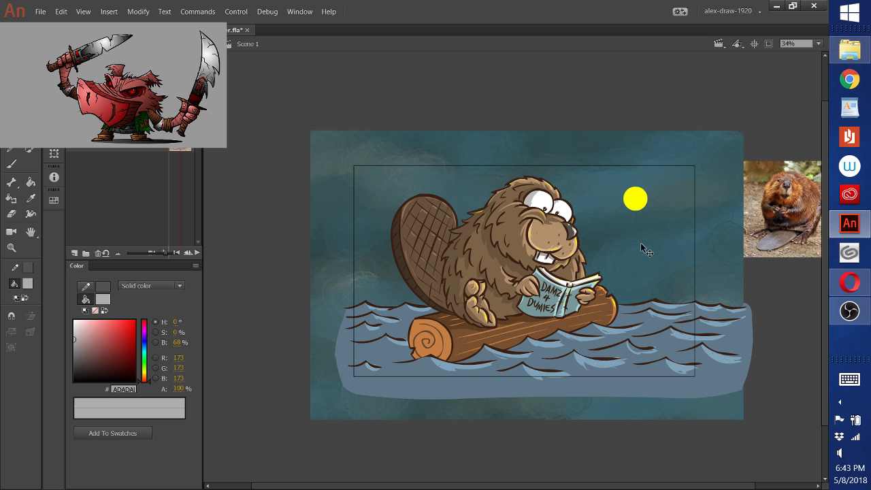
# Sample yellow #FFFF00 from the circle and brush thin highlights on the beaver's forearm, its back fur and the log's front end
pyautogui.scroll(3, 611, 227)
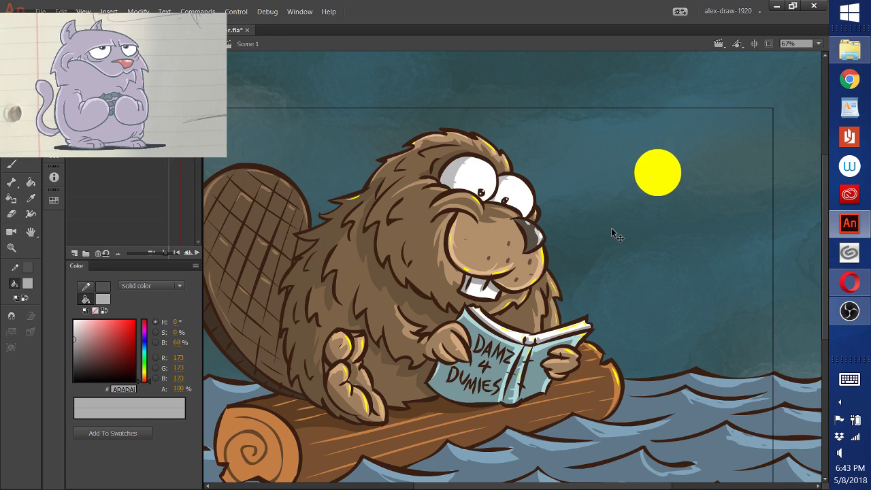
pyautogui.press('i')
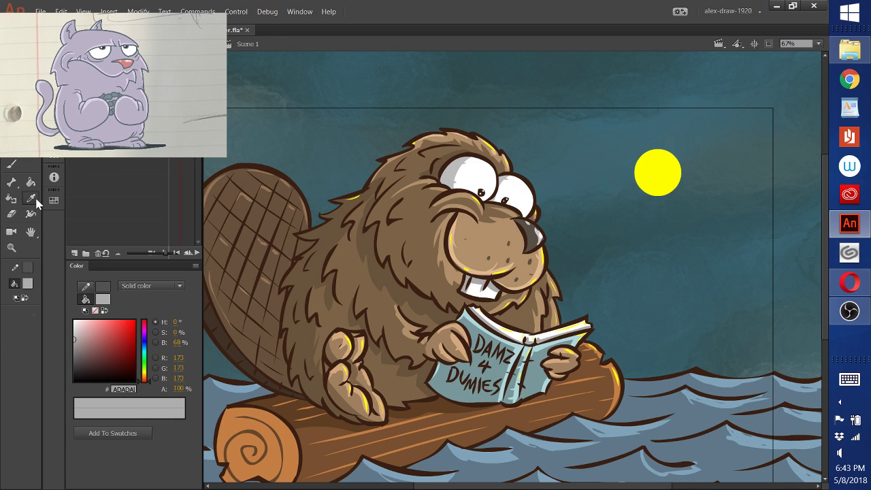
pyautogui.click(657, 174)
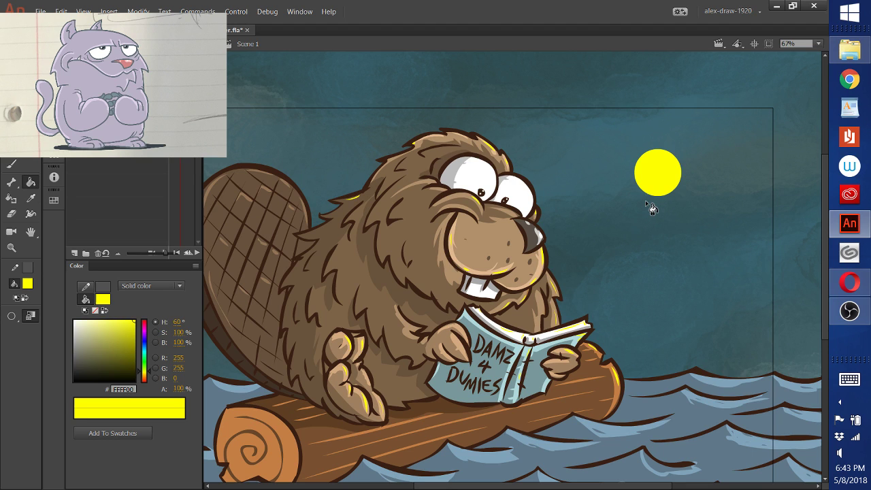
pyautogui.press('b')
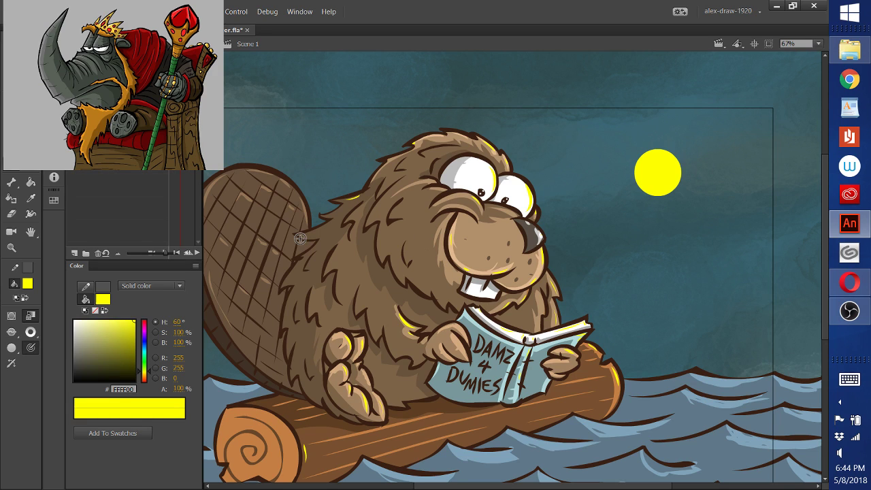
pyautogui.moveTo(300, 238); pyautogui.dragTo(322, 229)
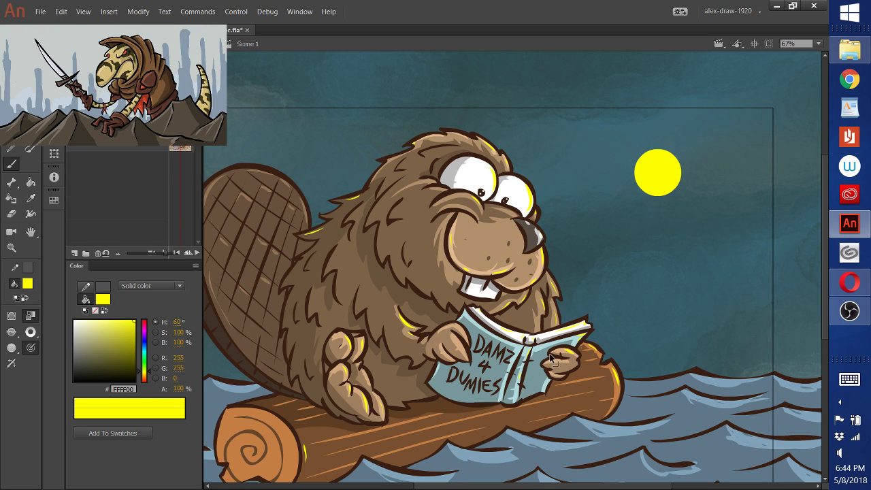
# Save the beaver.fla document
pyautogui.scroll(-2, 554, 358)
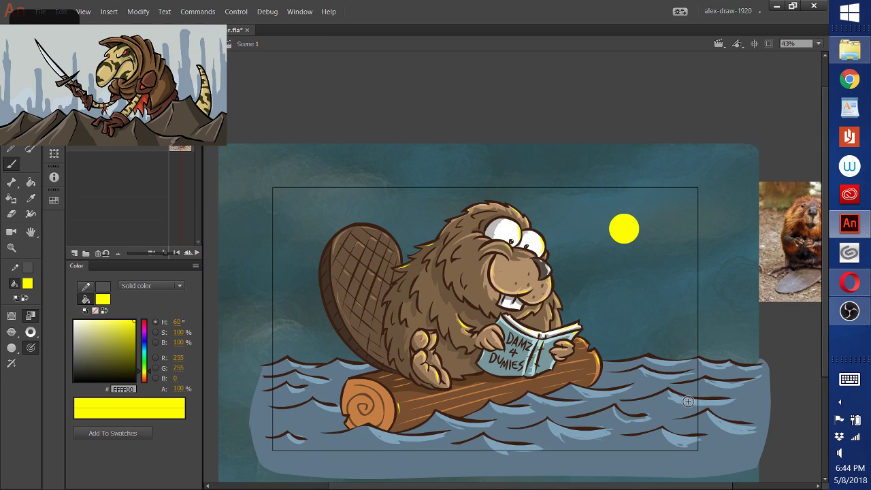
pyautogui.moveTo(688, 402); pyautogui.dragTo(694, 334)
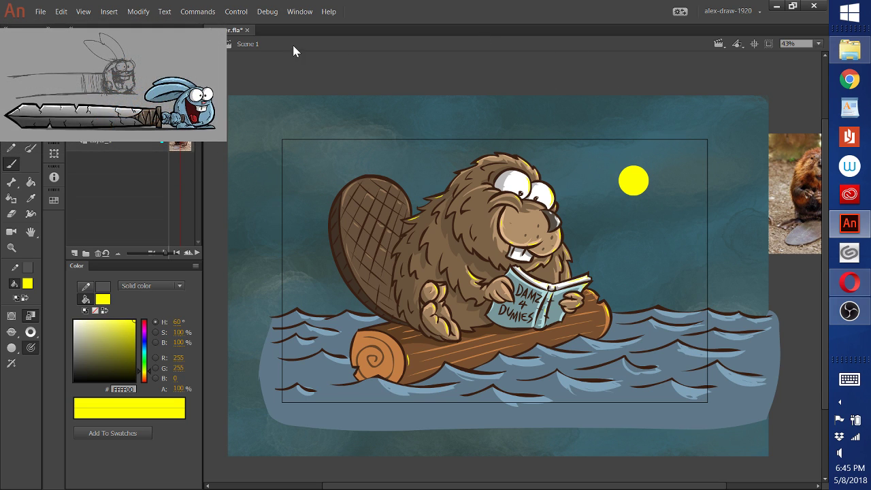
pyautogui.click(40, 12)
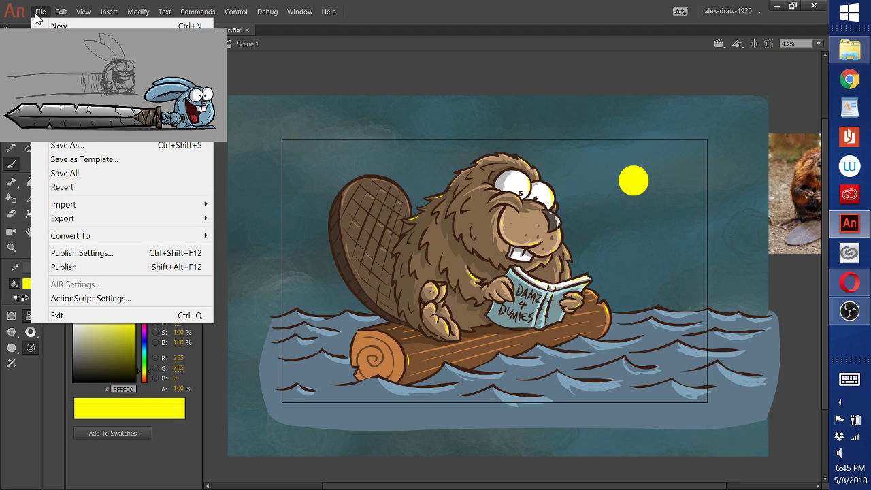
pyautogui.hotkey('ctrl', 's')
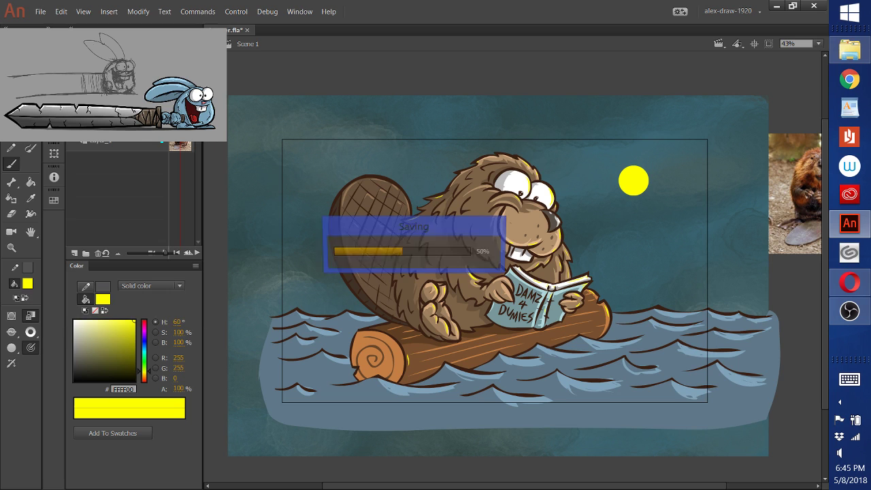
pyautogui.click(41, 12)
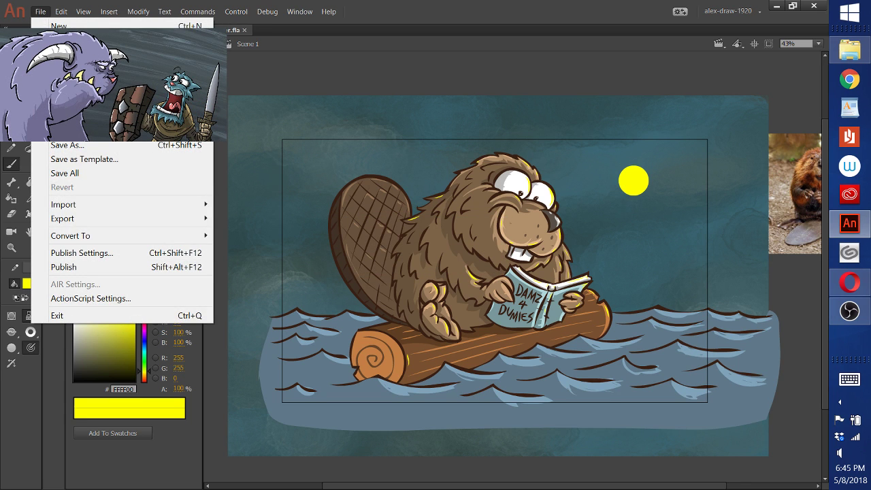
pyautogui.moveTo(79, 223)
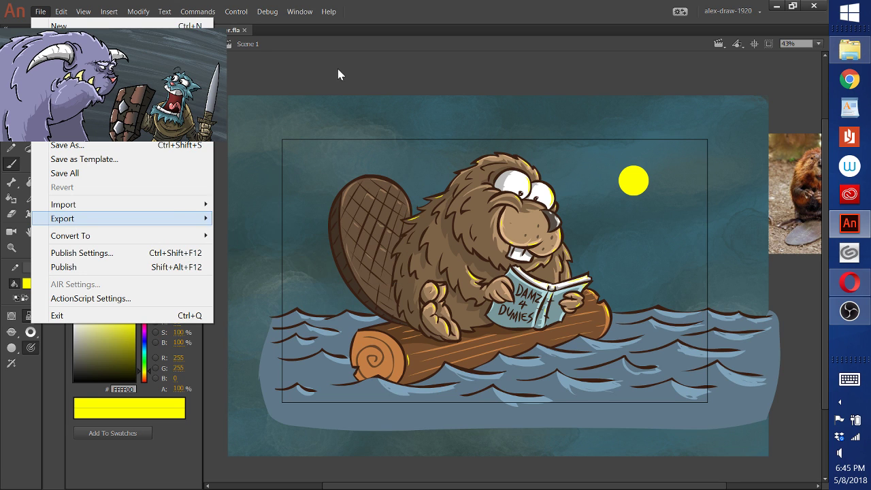
pyautogui.click(368, 15)
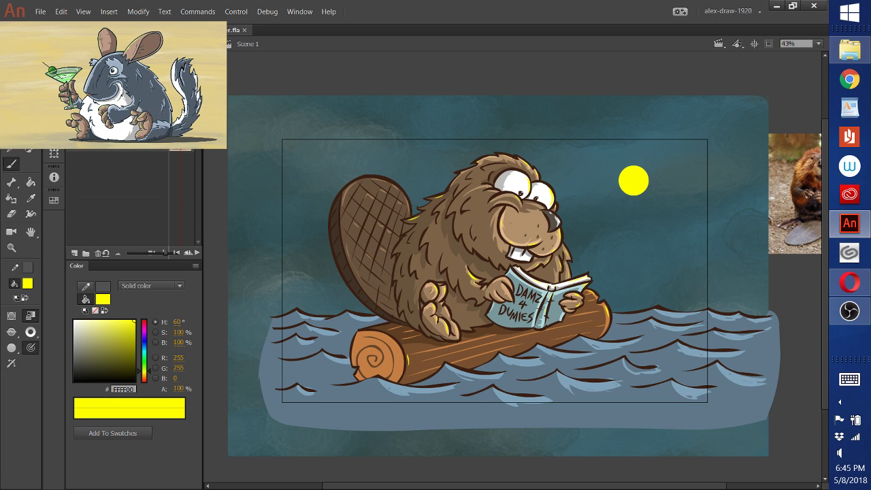
# Select all the artwork and move it slightly left and down to centre the beaver within the stage frame
pyautogui.hotkey('ctrl', 'a')
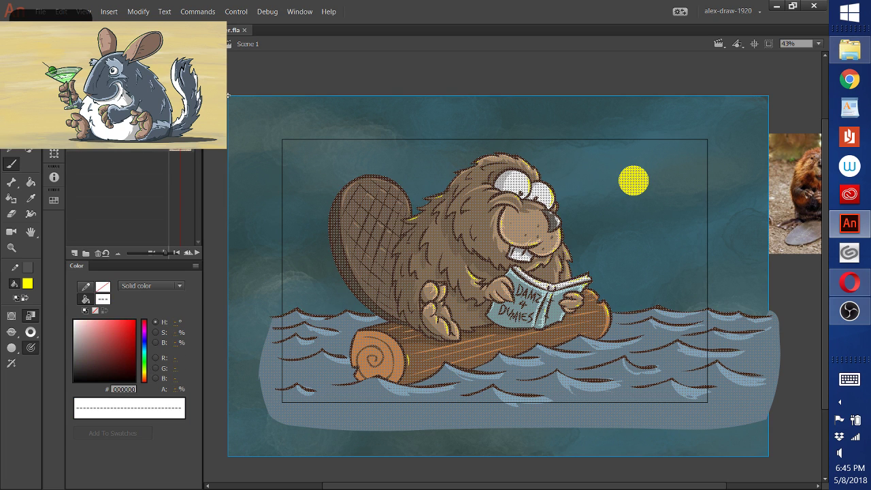
pyautogui.press('v')
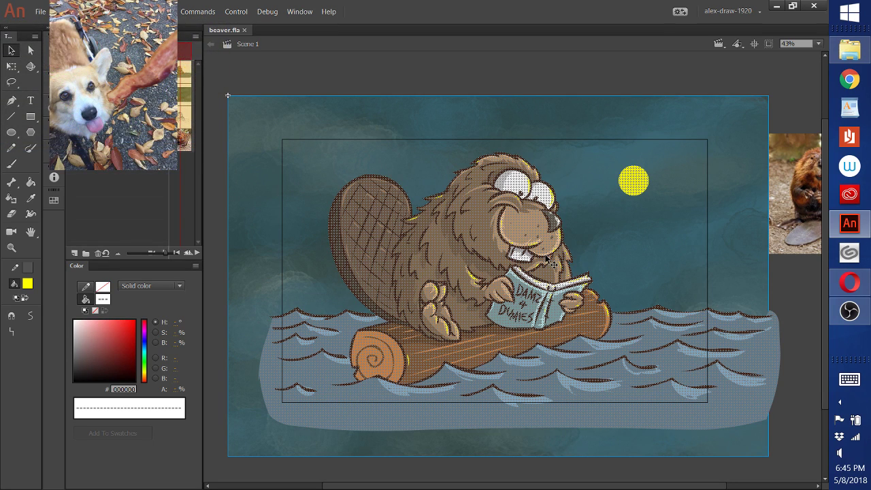
pyautogui.moveTo(547, 257); pyautogui.dragTo(526, 265)
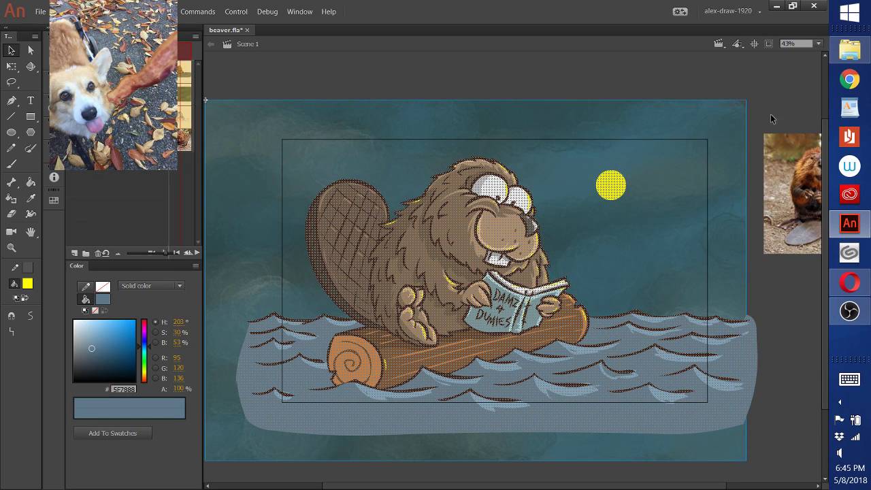
pyautogui.click(774, 93)
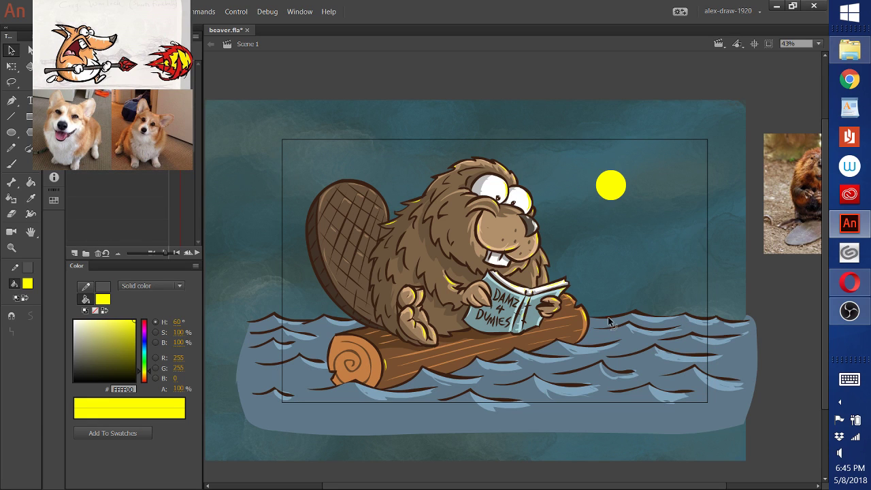
# Move all the artwork slightly right and up within the stage frame and save the document
pyautogui.click(589, 321)
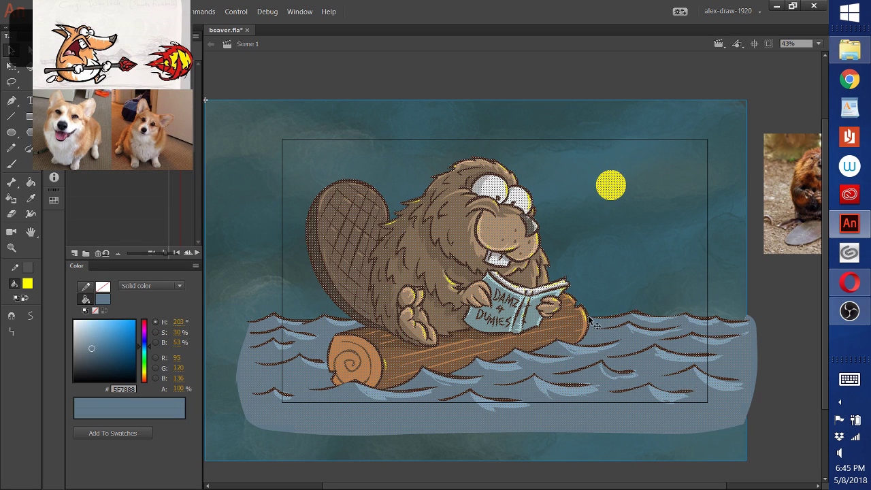
pyautogui.moveTo(754, 347); pyautogui.dragTo(777, 342)
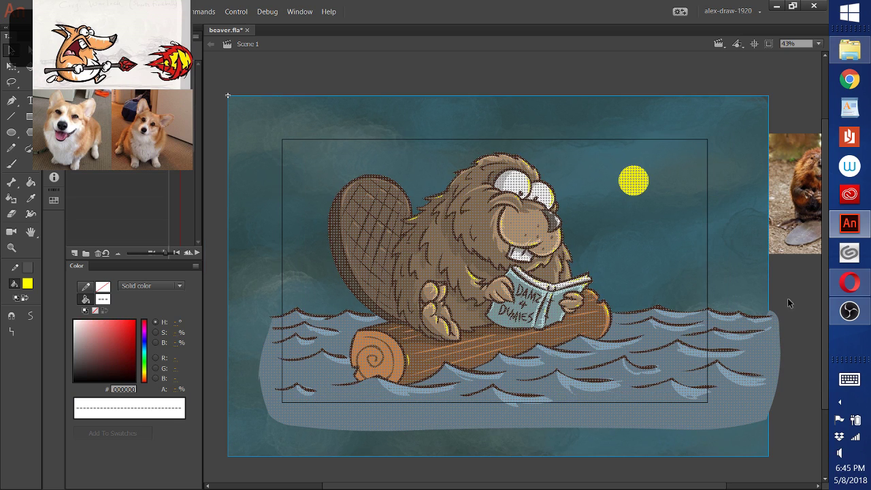
pyautogui.click(789, 327)
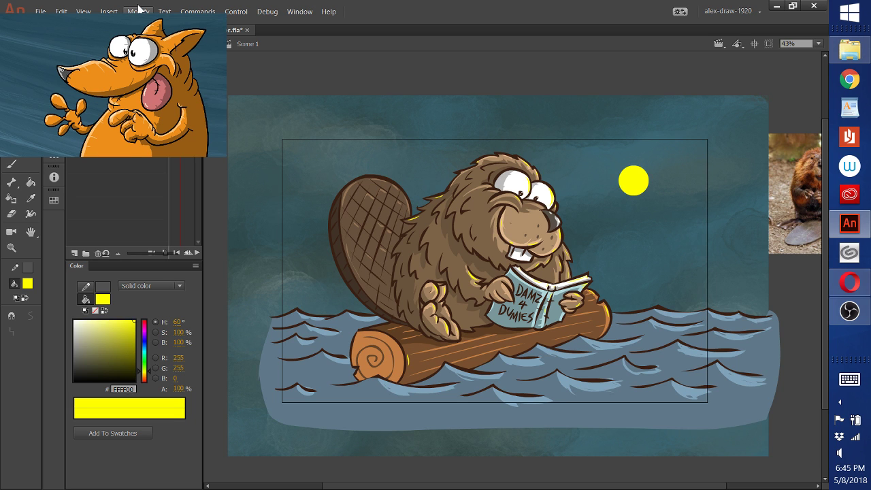
pyautogui.hotkey('ctrl', 'a')
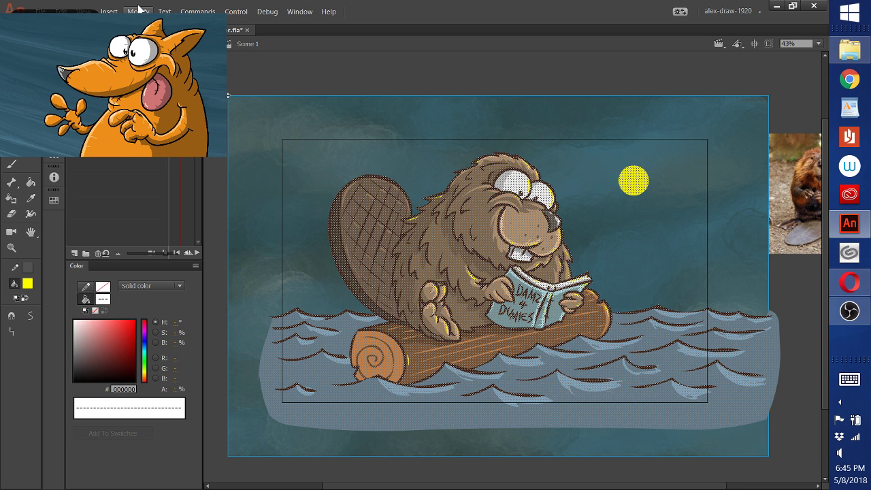
pyautogui.click(319, 70)
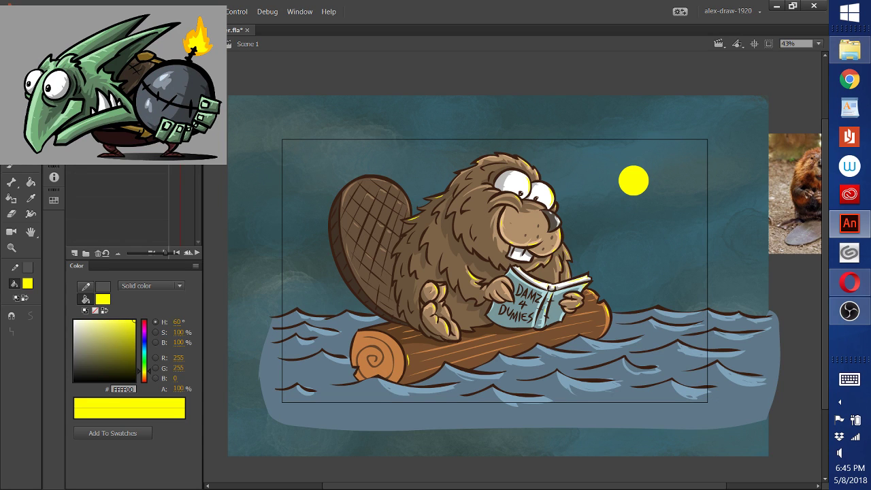
pyautogui.hotkey('alt', 'f')
pyautogui.press('s')
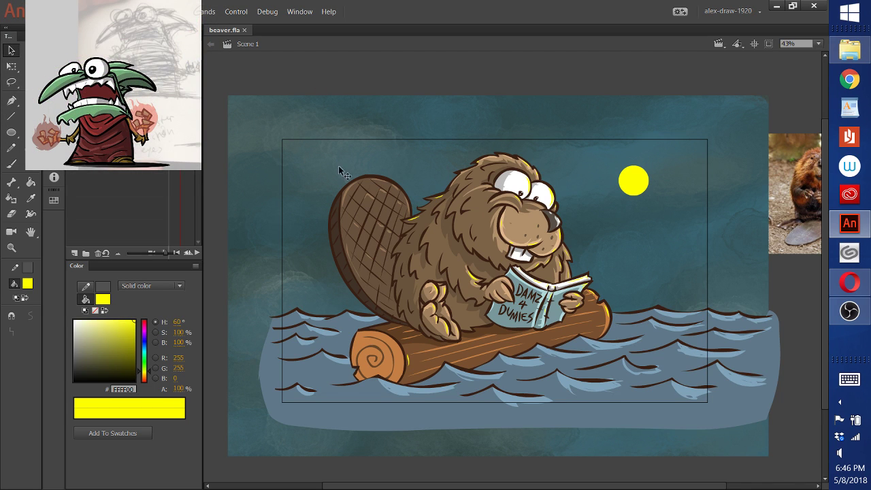
# Sample the brown fur colour #7C6348 and fill the small area between the toes of the beaver's foot
pyautogui.scroll(5, 433, 332)
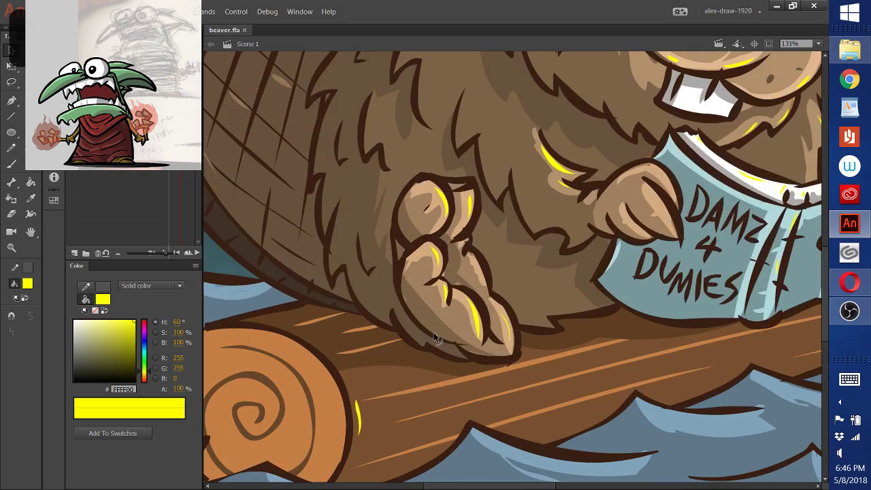
pyautogui.scroll(1, 434, 333)
pyautogui.scroll(-1, 511, 267)
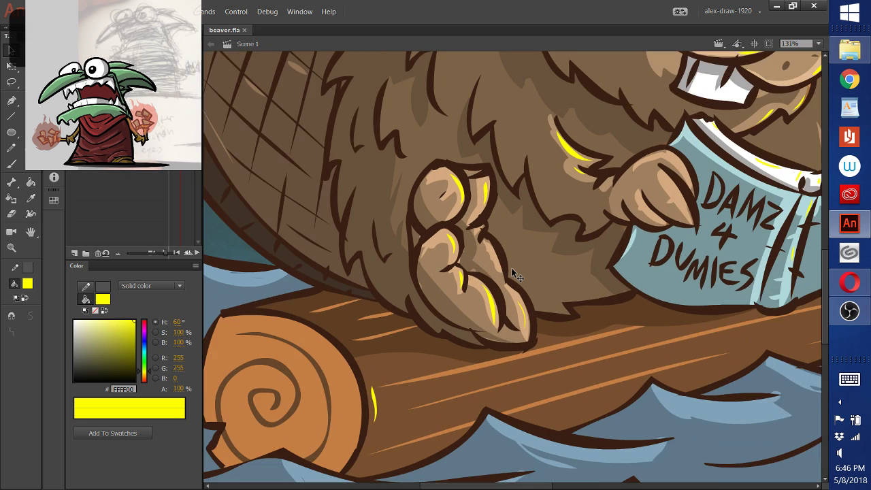
pyautogui.scroll(2, 512, 271)
pyautogui.click(31, 198)
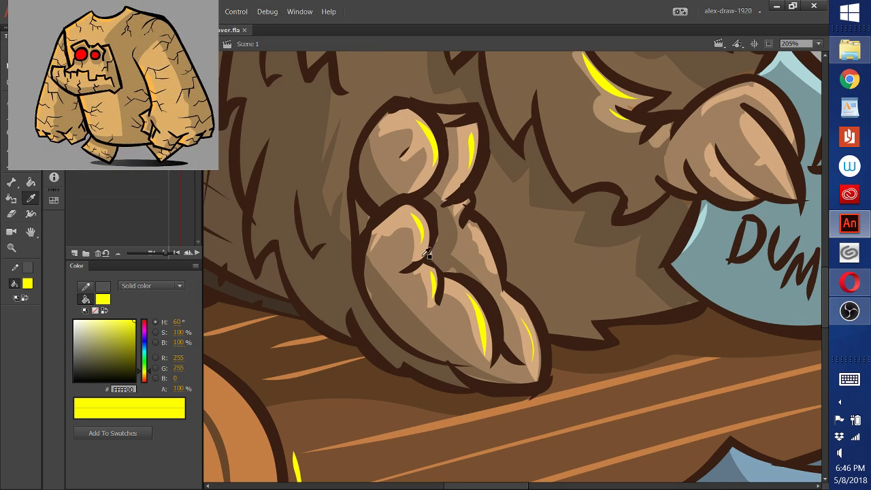
pyautogui.click(436, 261)
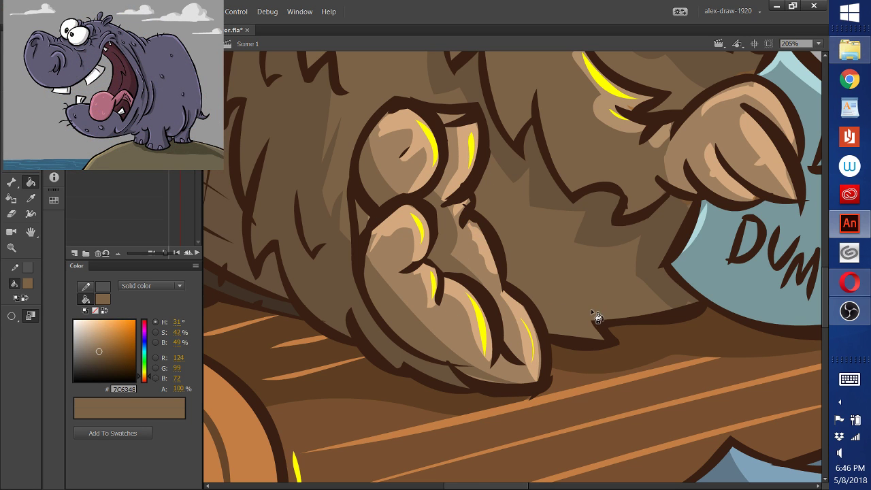
# Narrow the stage from its left side in the document settings, keeping its right edge anchored
pyautogui.scroll(-5, 589, 309)
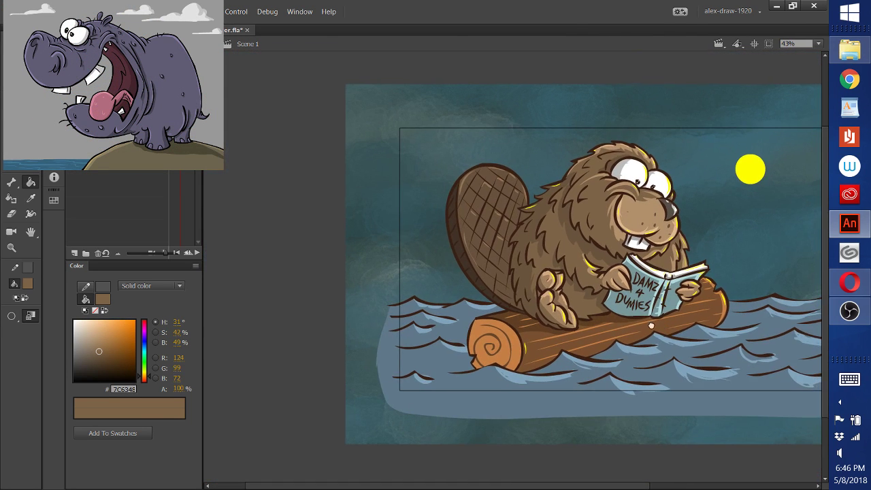
pyautogui.moveTo(652, 320); pyautogui.dragTo(577, 329)
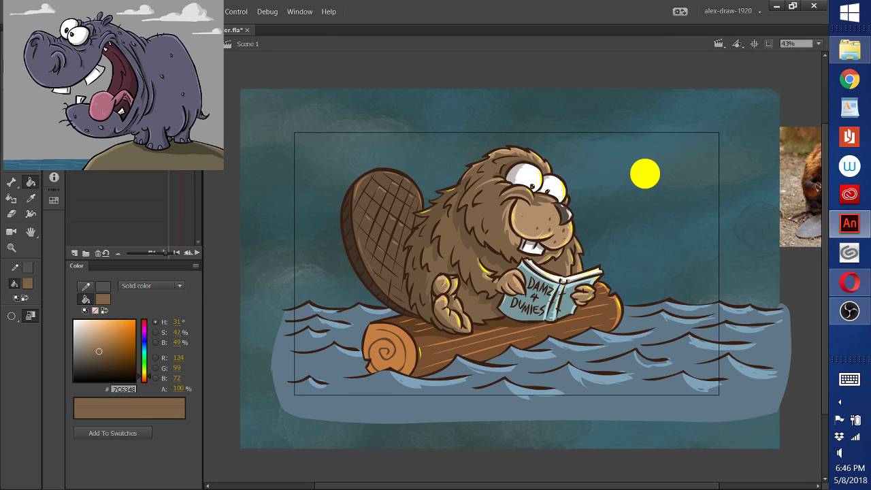
pyautogui.hotkey('alt', 'm')
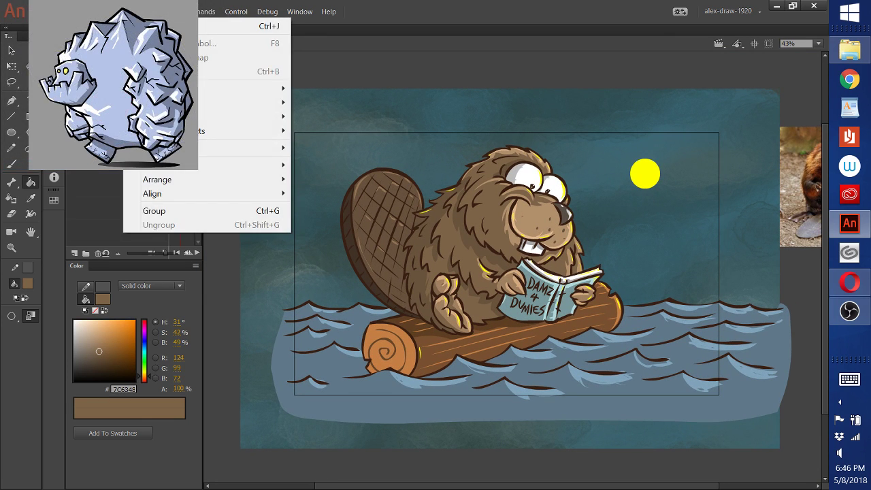
pyautogui.click(170, 25)
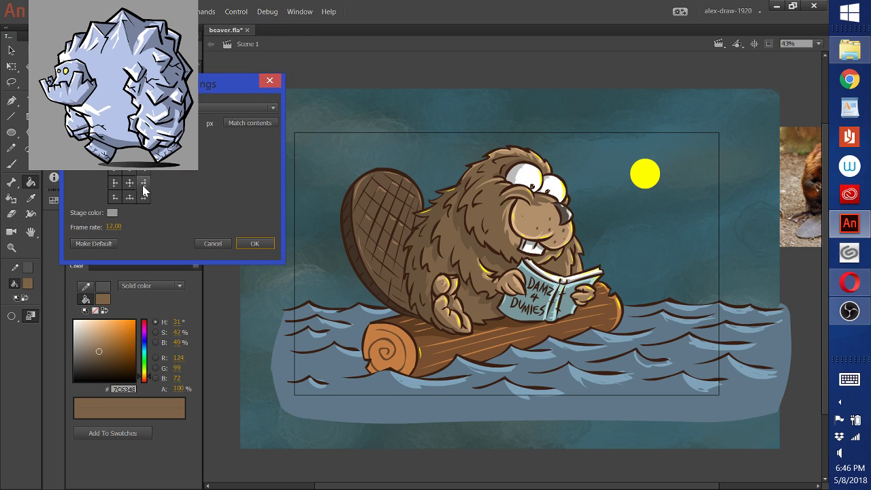
pyautogui.click(130, 185)
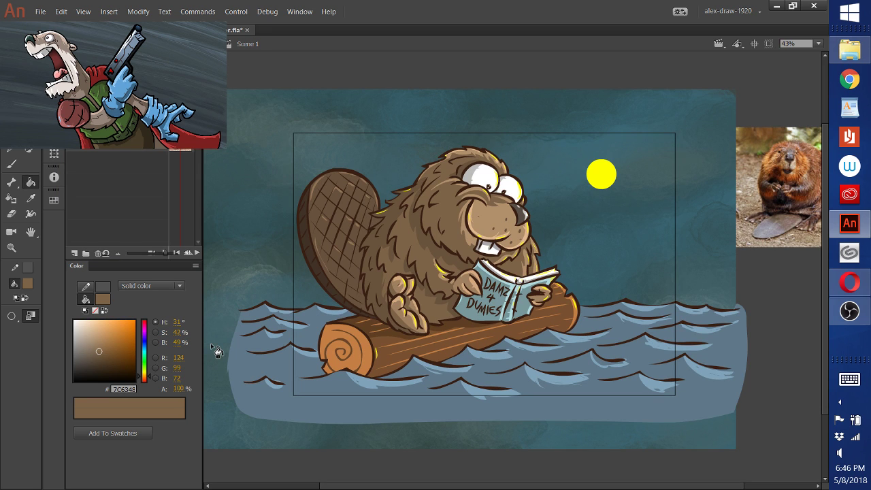
# Widen the stage slightly on its left side in two adjustments, setting the final width to 1599 px
pyautogui.click(139, 13)
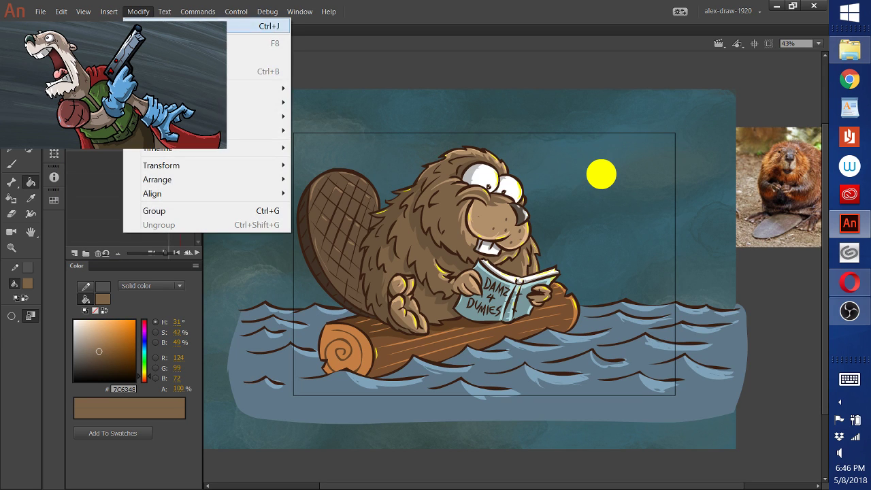
pyautogui.click(156, 26)
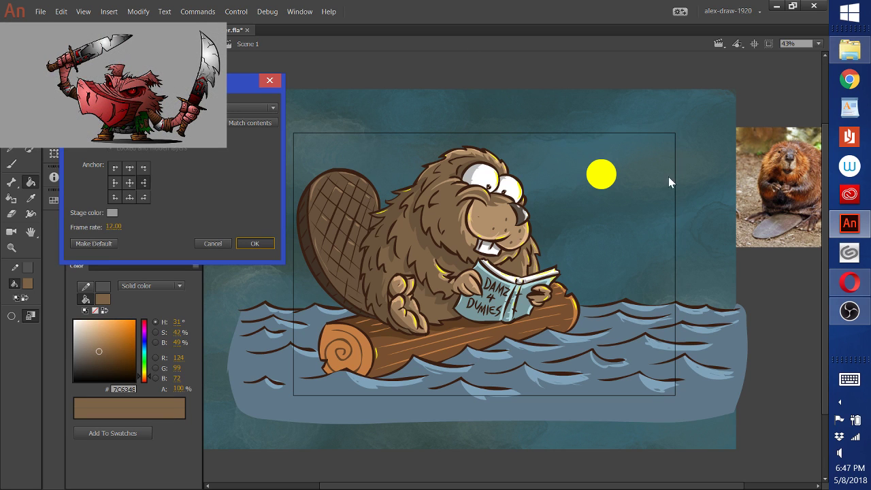
pyautogui.press('Return')
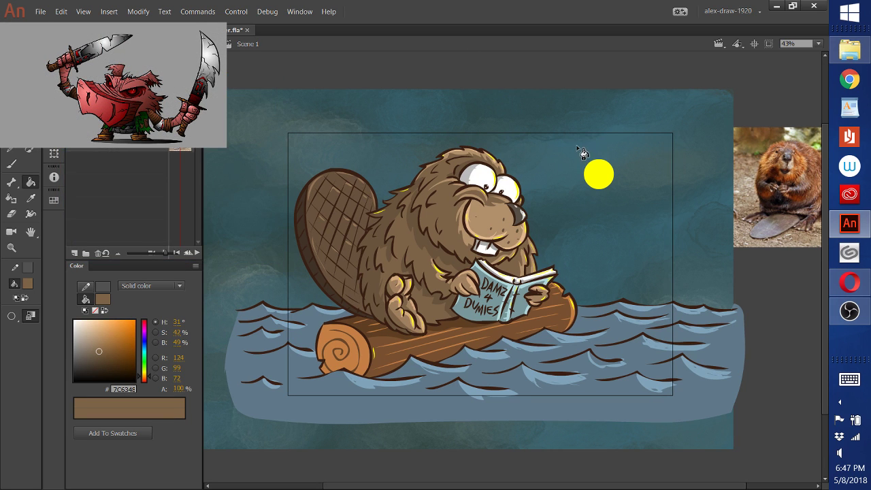
pyautogui.click(145, 13)
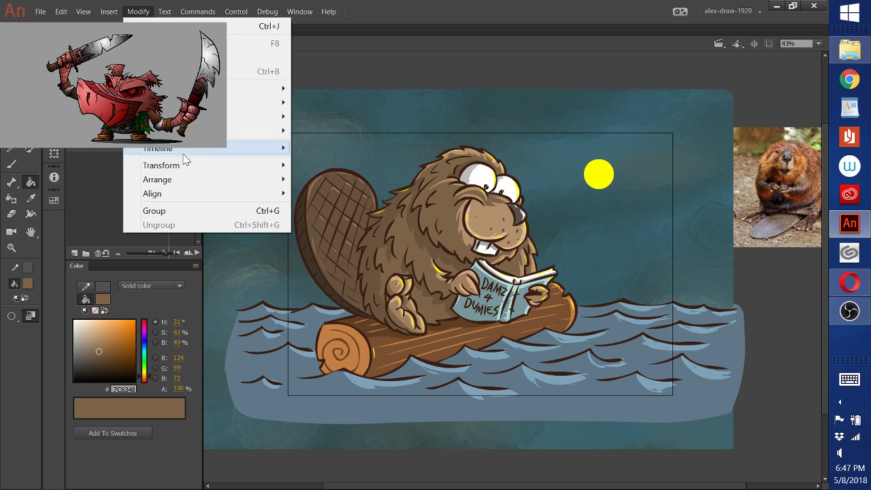
pyautogui.click(157, 26)
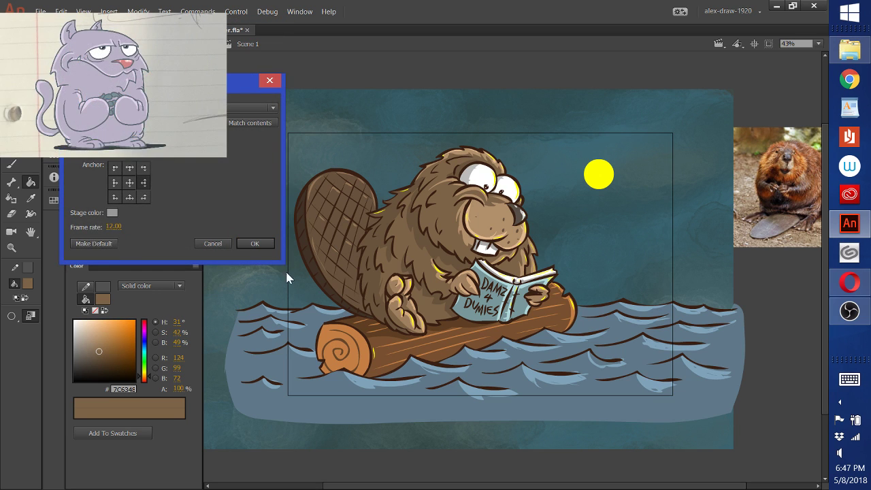
pyautogui.click(256, 244)
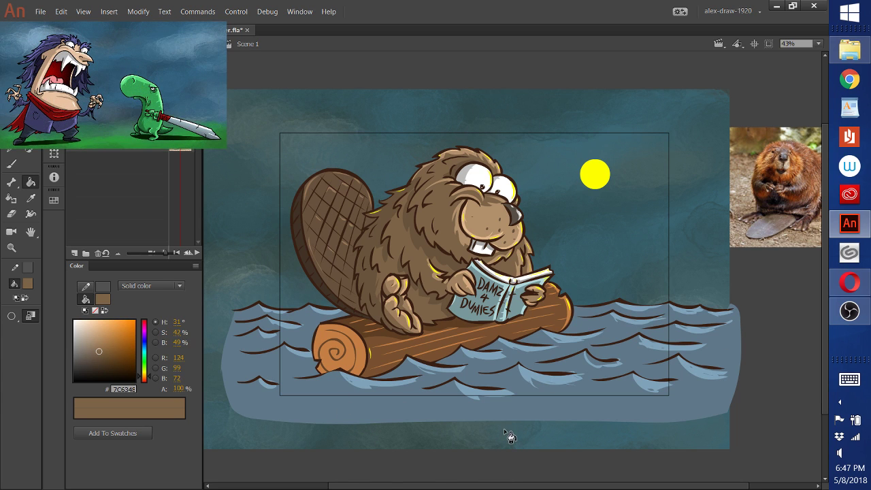
# Move the yellow moon slightly right and down in the sky, and deselect it
pyautogui.press('v')
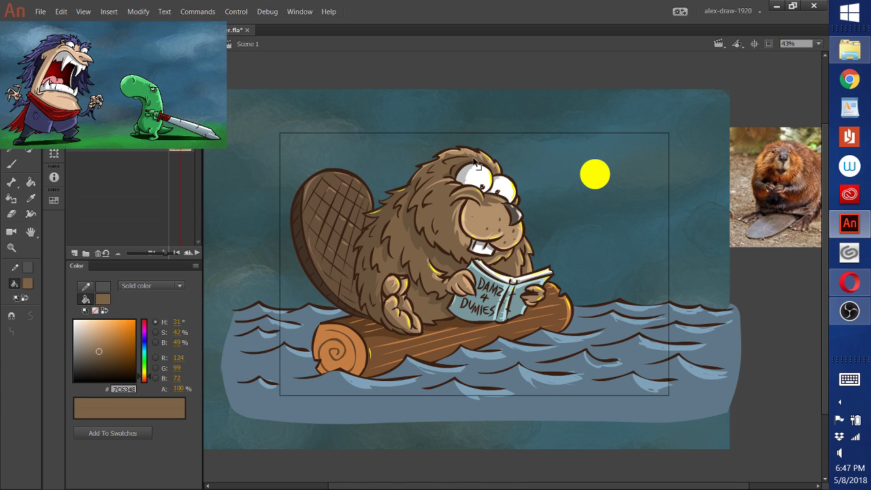
pyautogui.click(596, 179)
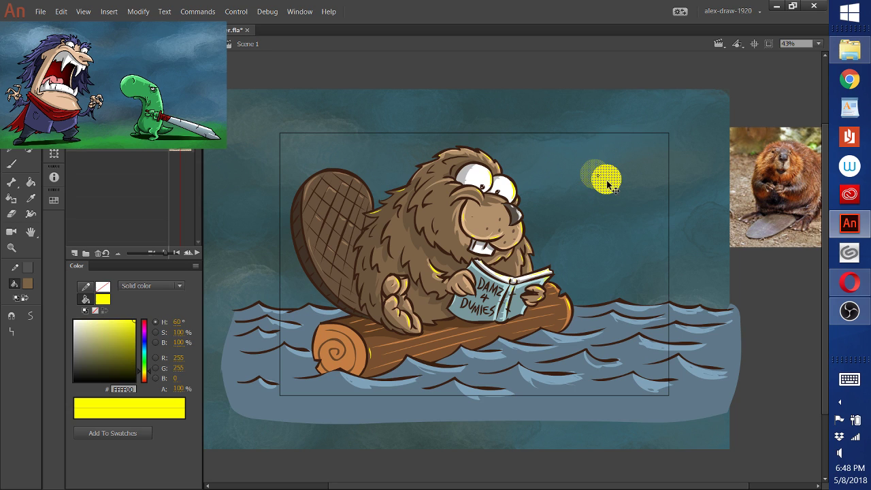
pyautogui.click(772, 289)
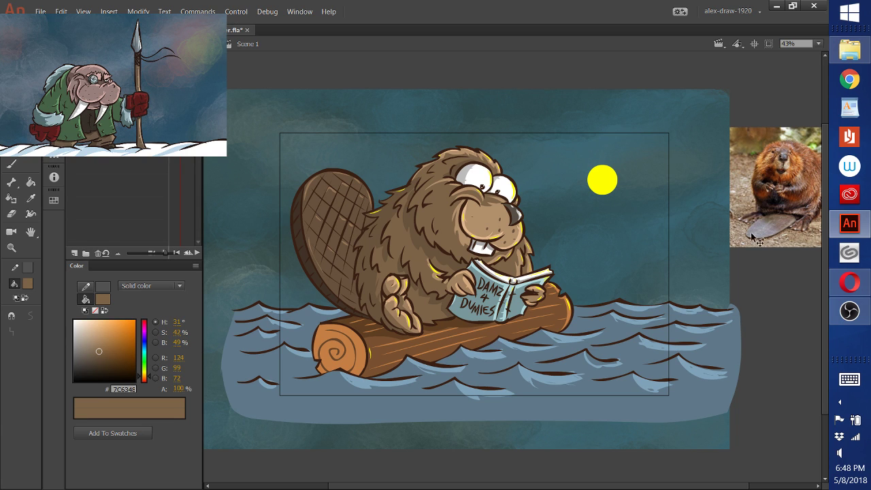
# Fit the whole stage in the view and save the beaver.fla document
pyautogui.click(819, 44)
pyautogui.click(769, 58)
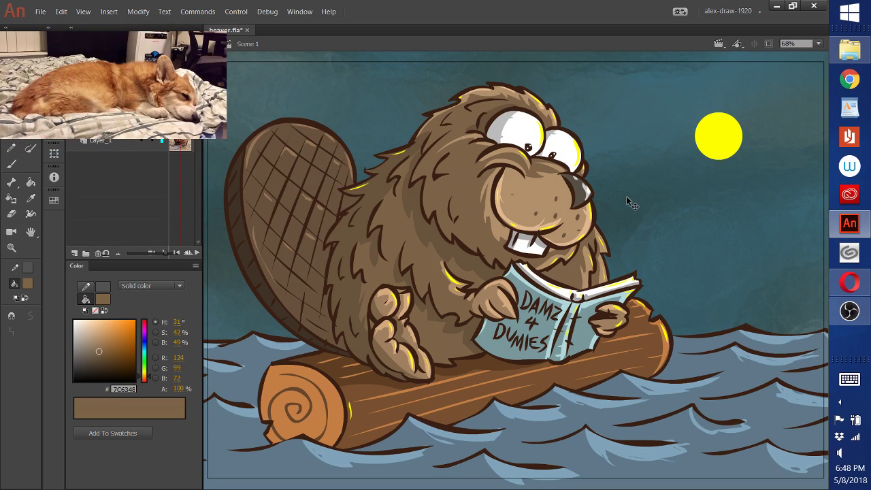
pyautogui.click(40, 12)
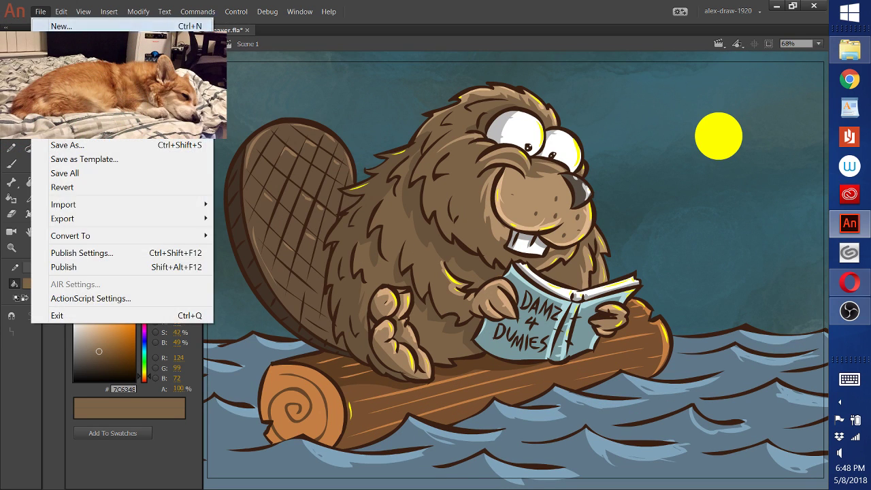
pyautogui.click(68, 72)
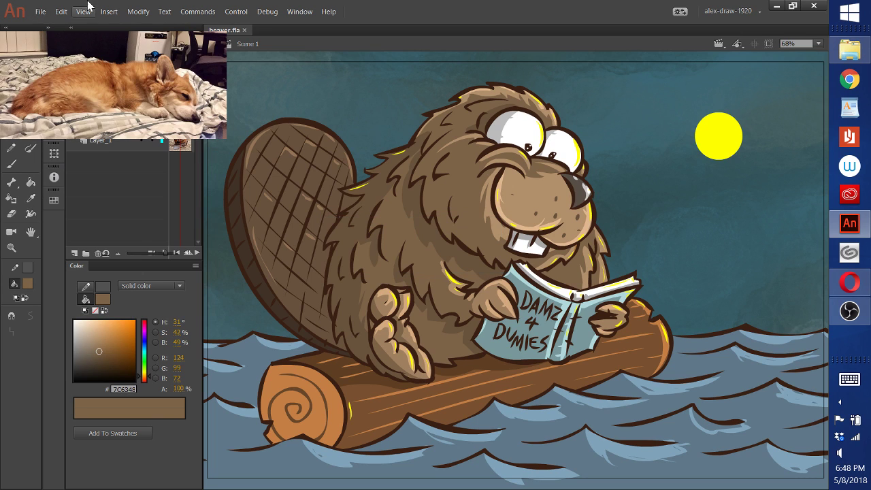
# Export the drawing as a maximum-quality JPEG image at 1599 × 1080 px, clipped to the stage, into the drawings folder
pyautogui.click(41, 12)
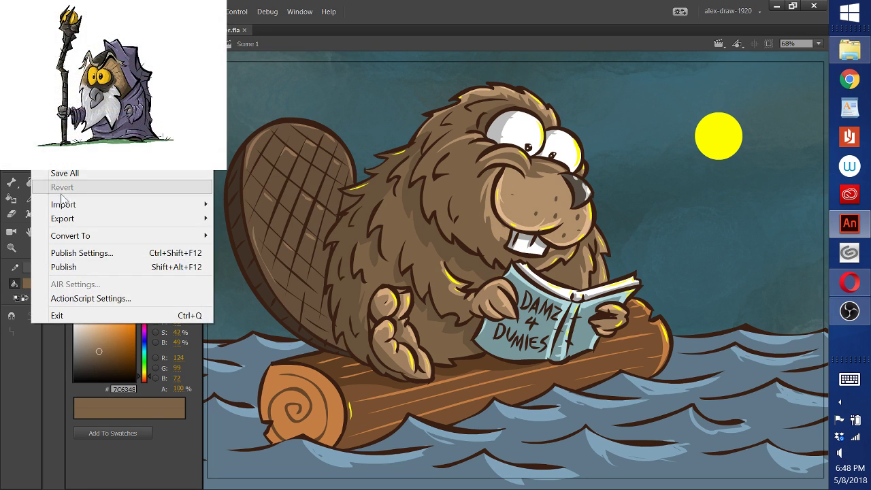
pyautogui.moveTo(81, 218)
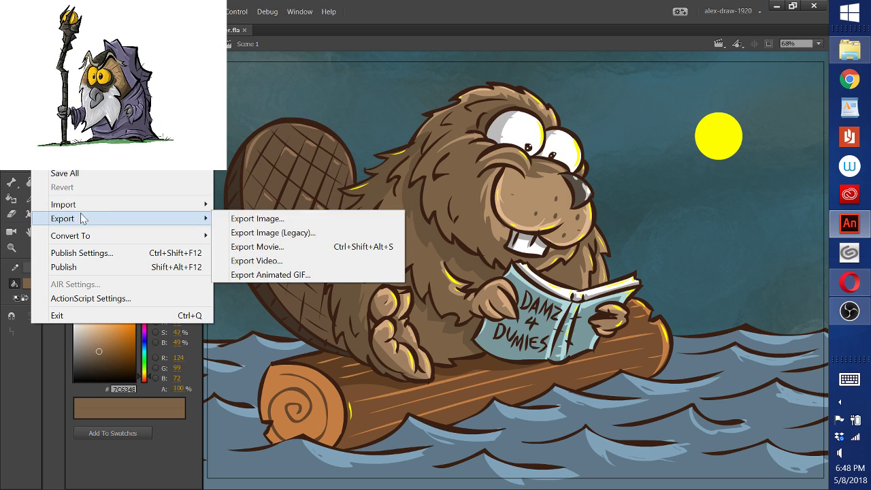
pyautogui.click(266, 219)
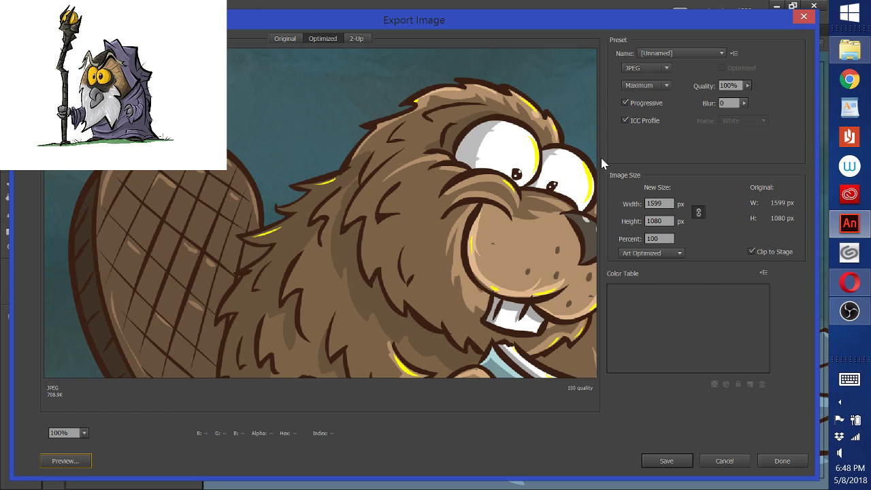
pyautogui.moveTo(455, 196); pyautogui.dragTo(319, 101)
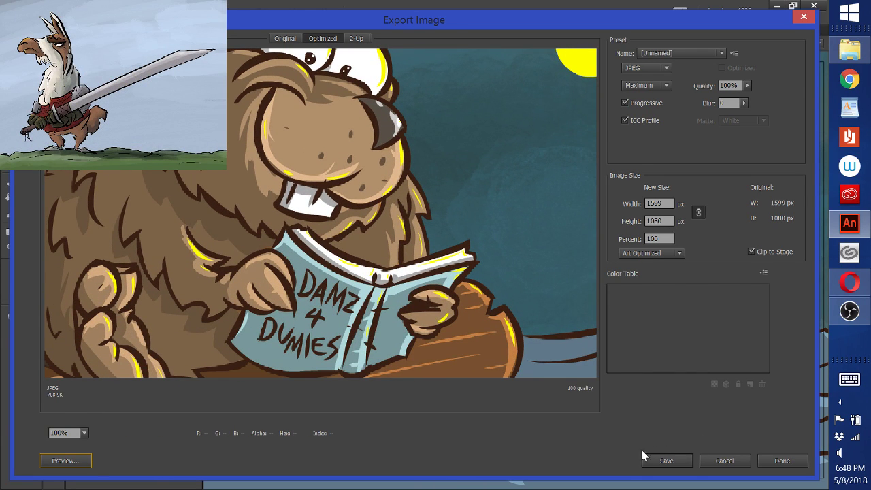
pyautogui.click(666, 462)
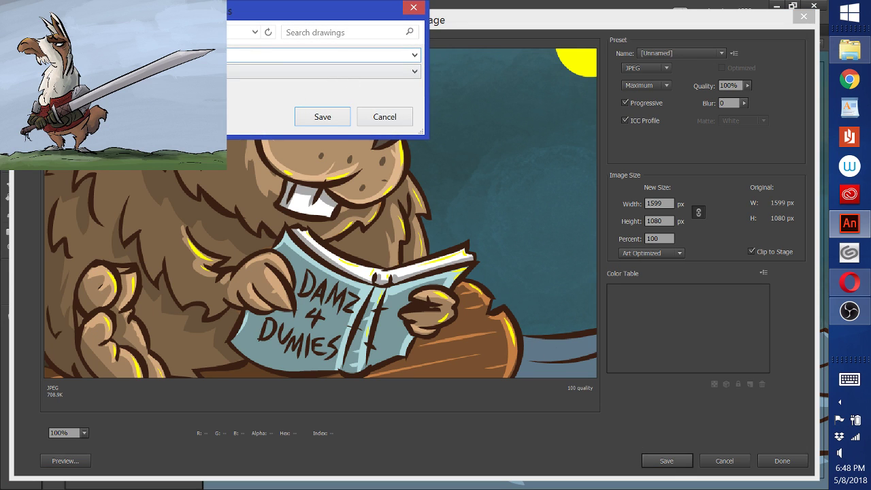
pyautogui.click(323, 117)
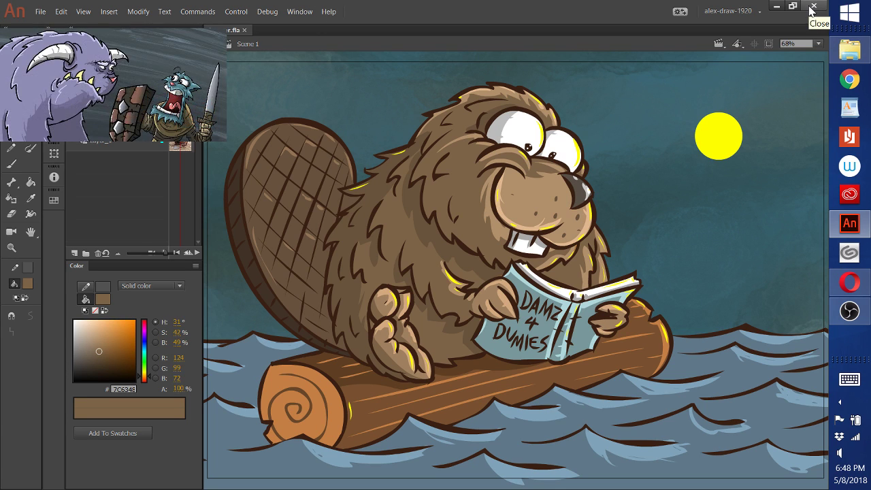
# Switch to the OBS streaming window
pyautogui.click(849, 311)
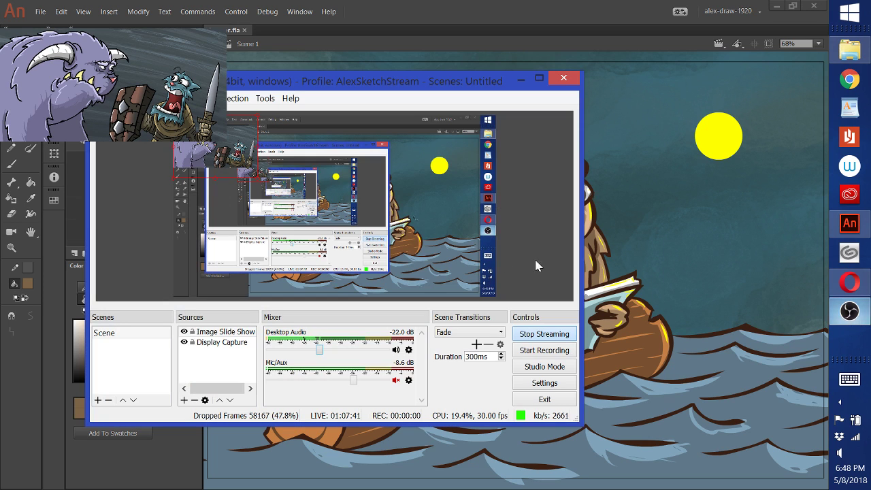